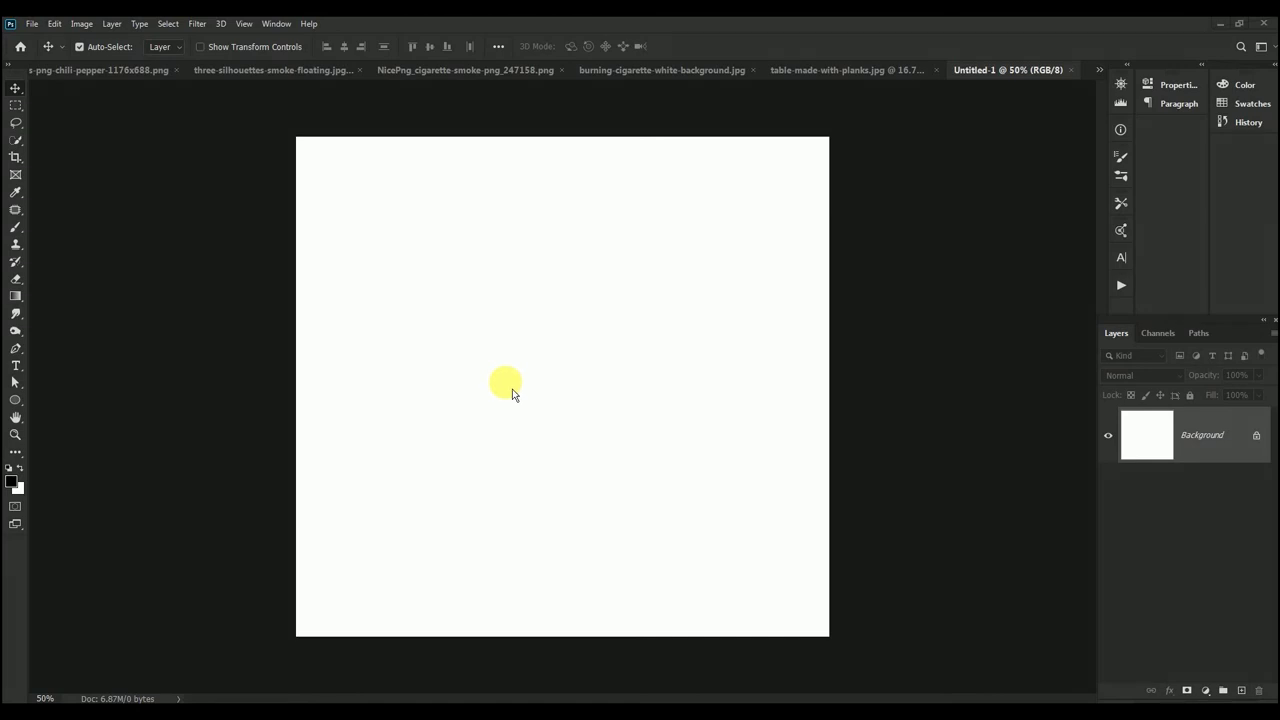
# Delete the white backdrop above the wooden planks and move the planks up to mid-canvas
pyautogui.click(862, 72)
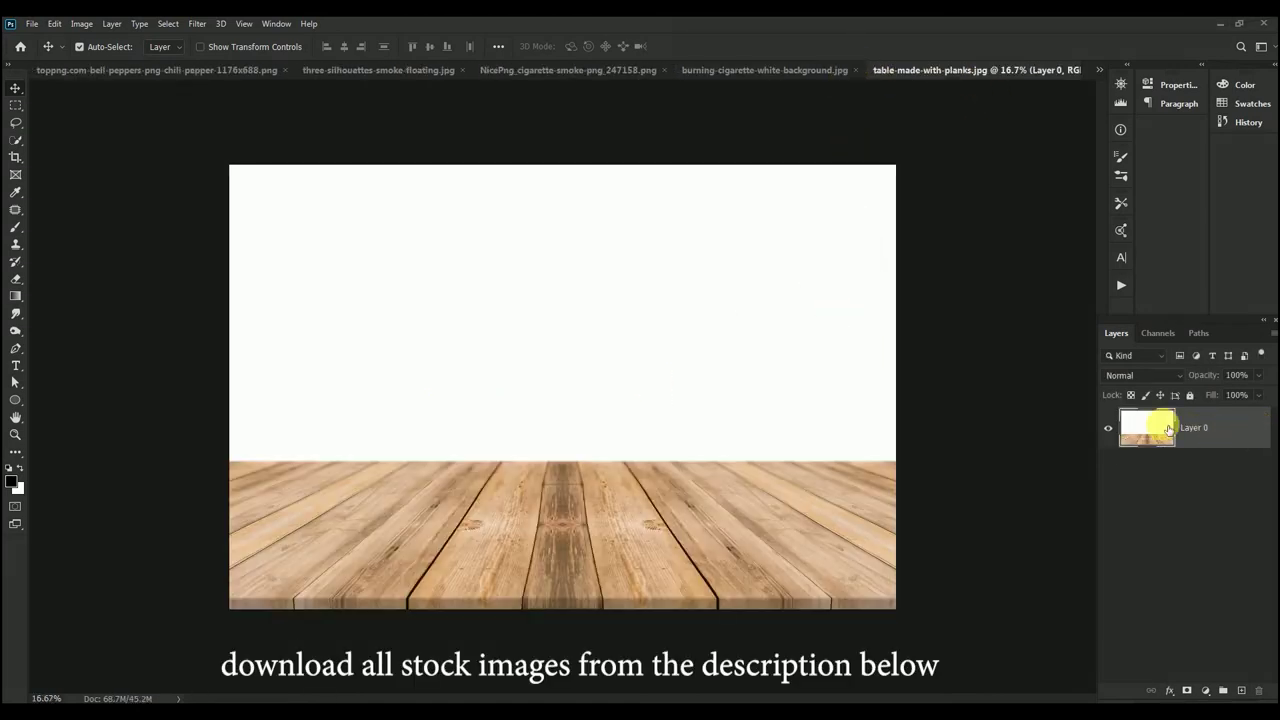
pyautogui.click(17, 140)
pyautogui.moveTo(357, 243); pyautogui.dragTo(457, 271)
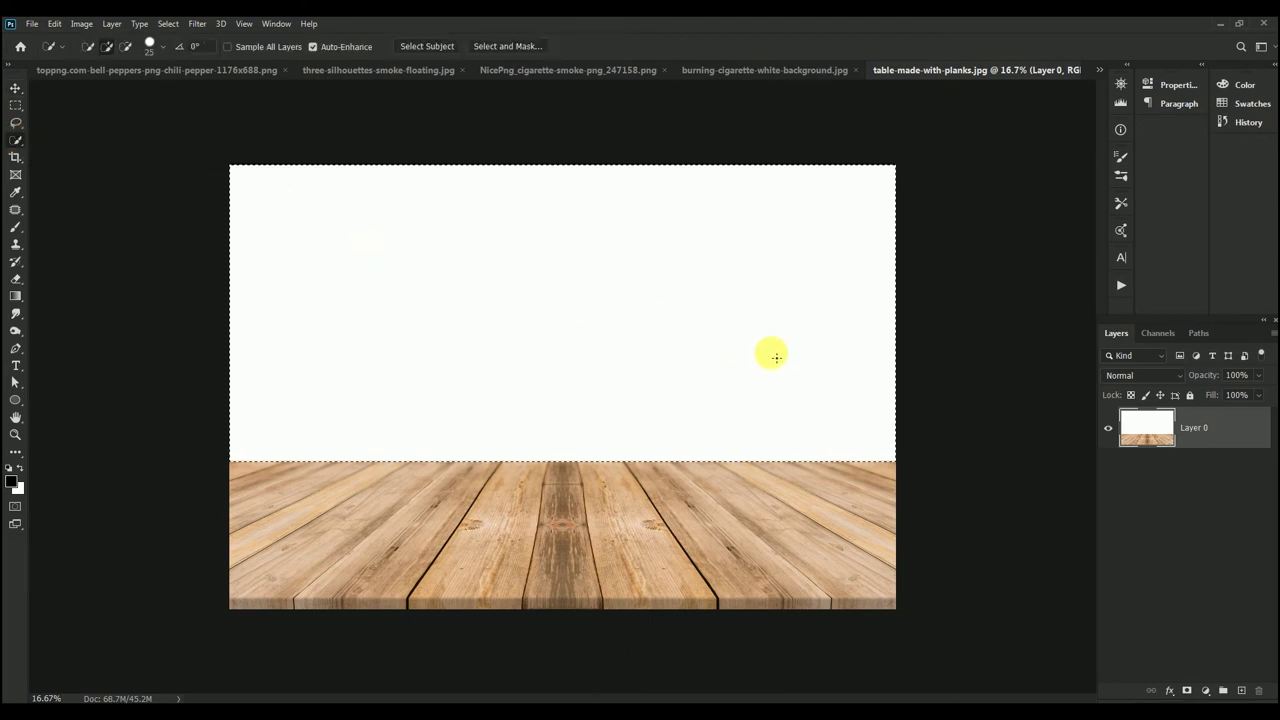
pyautogui.press('Delete')
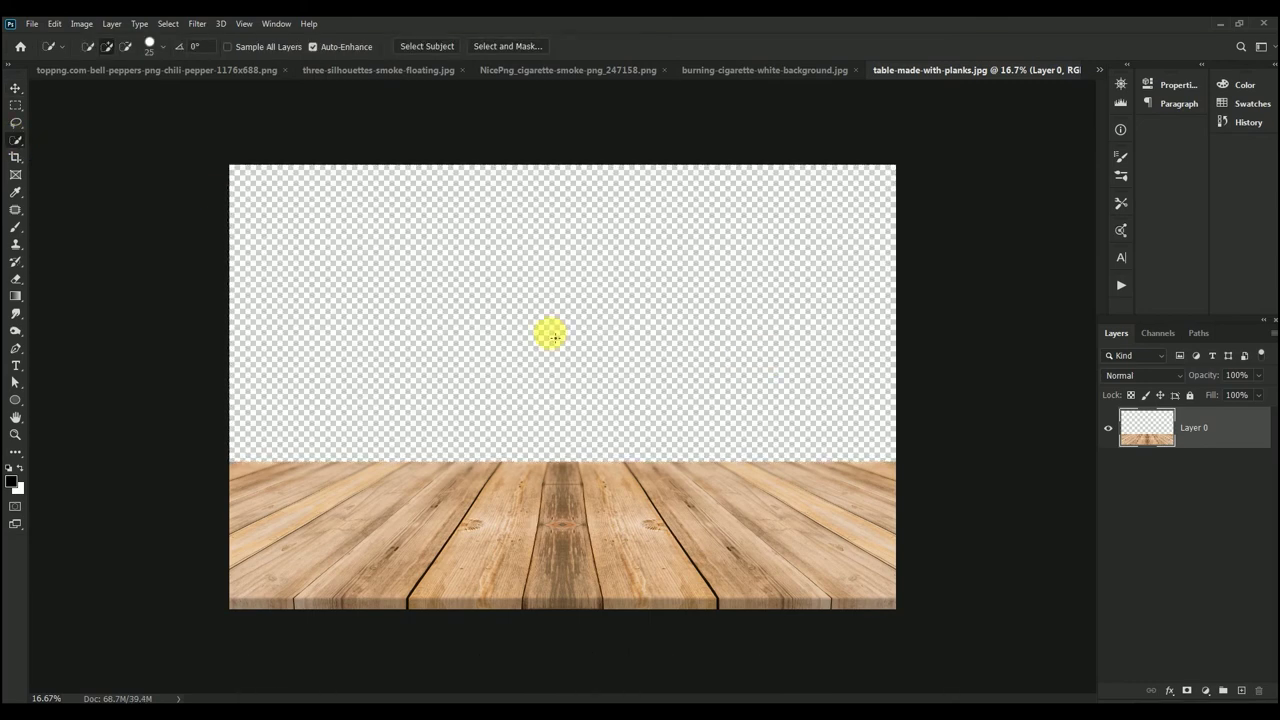
pyautogui.click(15, 88)
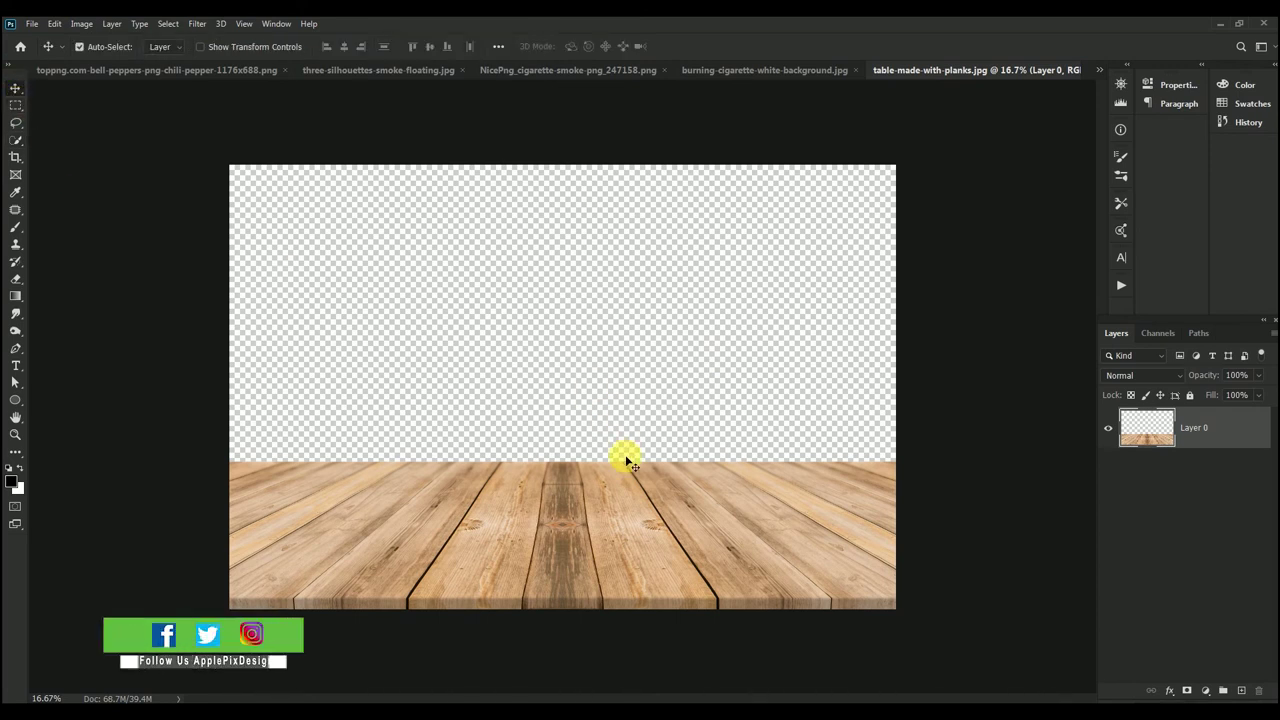
pyautogui.moveTo(623, 531)
pyautogui.mouseDown()
pyautogui.moveTo(818, 168)
pyautogui.moveTo(875, 118)
pyautogui.moveTo(722, 188)
pyautogui.moveTo(1034, 83)
pyautogui.moveTo(1091, 77)
pyautogui.moveTo(623, 374)
pyautogui.mouseUp()
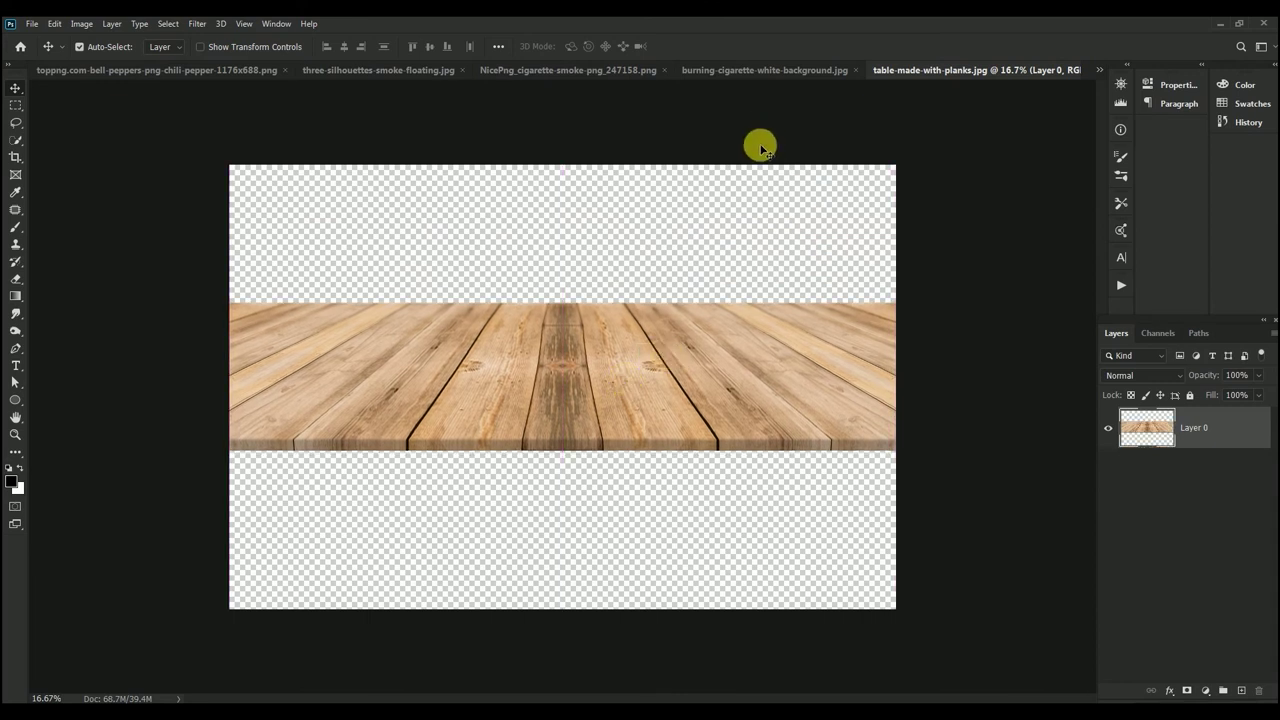
# Float the Untitled-1 window and drag the wood planks layer into it
pyautogui.click(1099, 70)
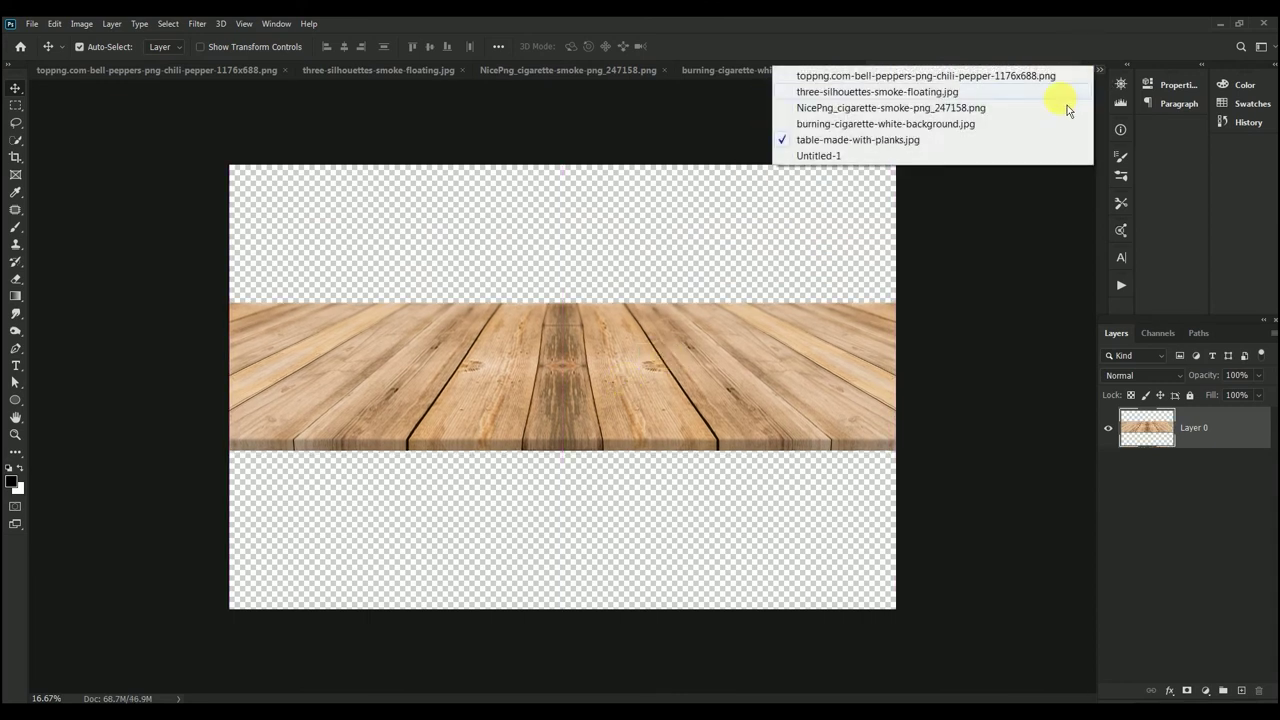
pyautogui.click(971, 156)
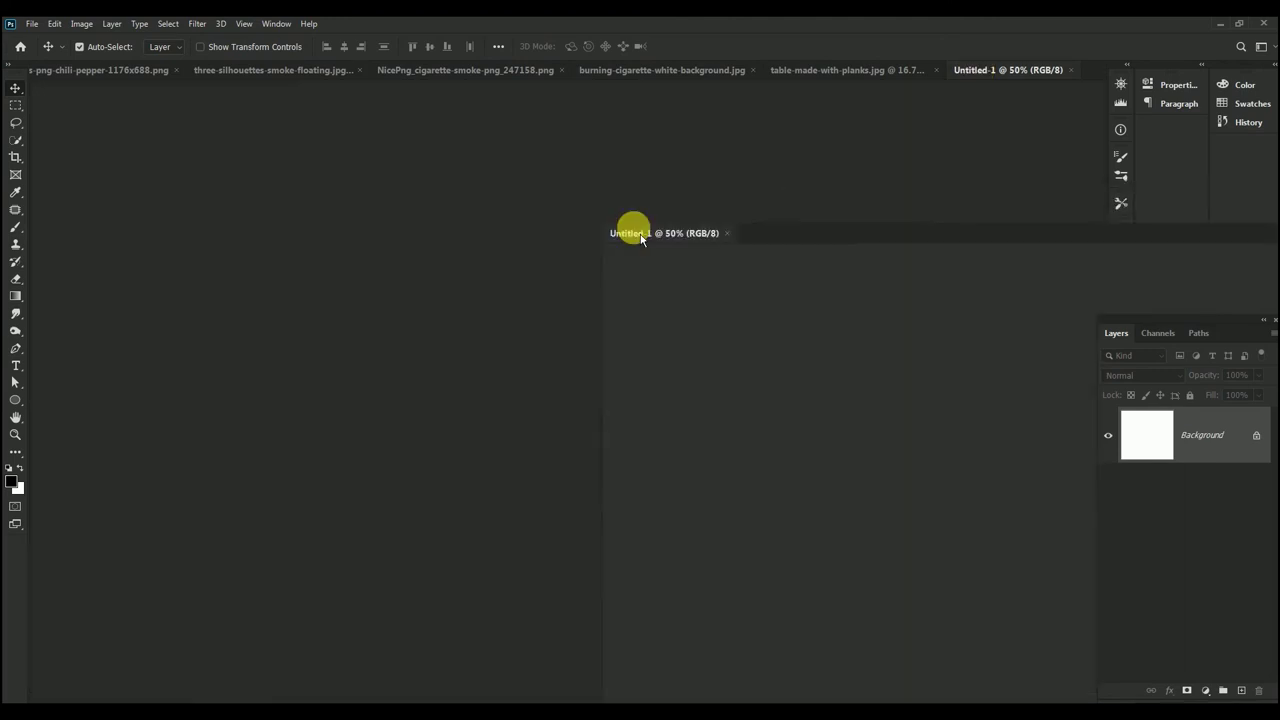
pyautogui.moveTo(985, 72); pyautogui.dragTo(640, 234)
pyautogui.moveTo(721, 235); pyautogui.dragTo(514, 146)
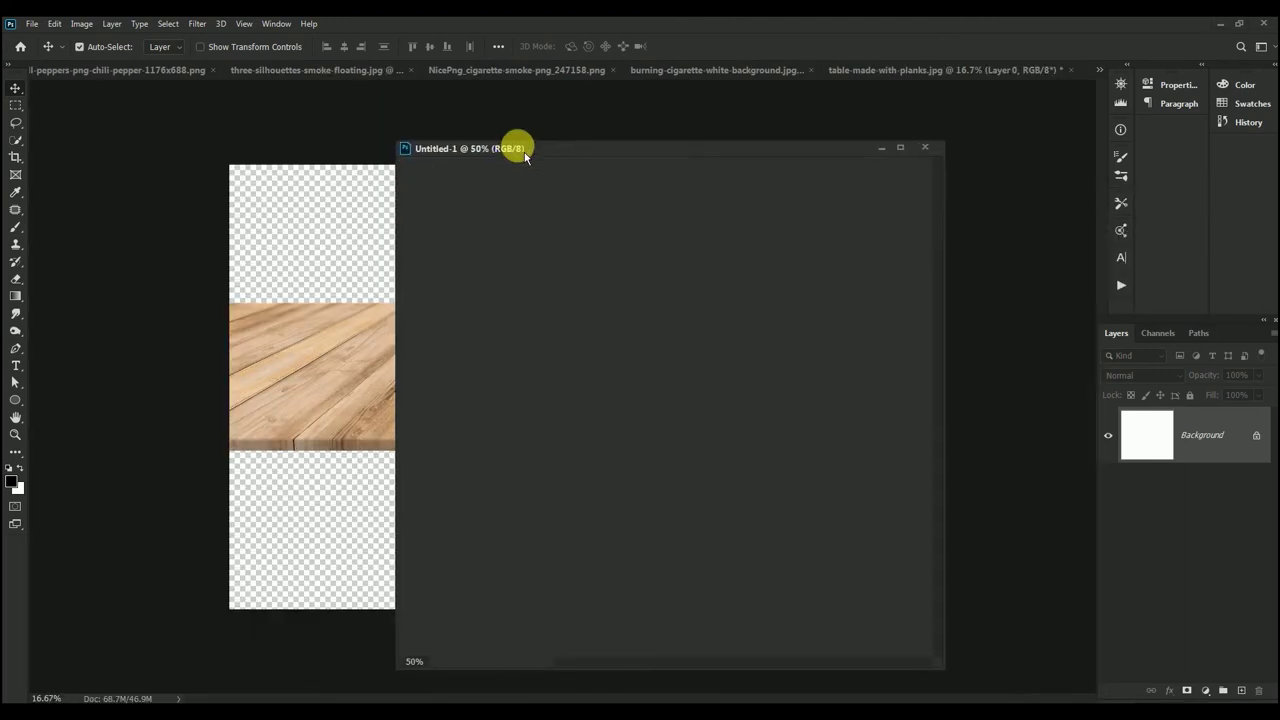
pyautogui.moveTo(323, 371)
pyautogui.mouseDown()
pyautogui.moveTo(395, 383)
pyautogui.moveTo(571, 371)
pyautogui.mouseUp()
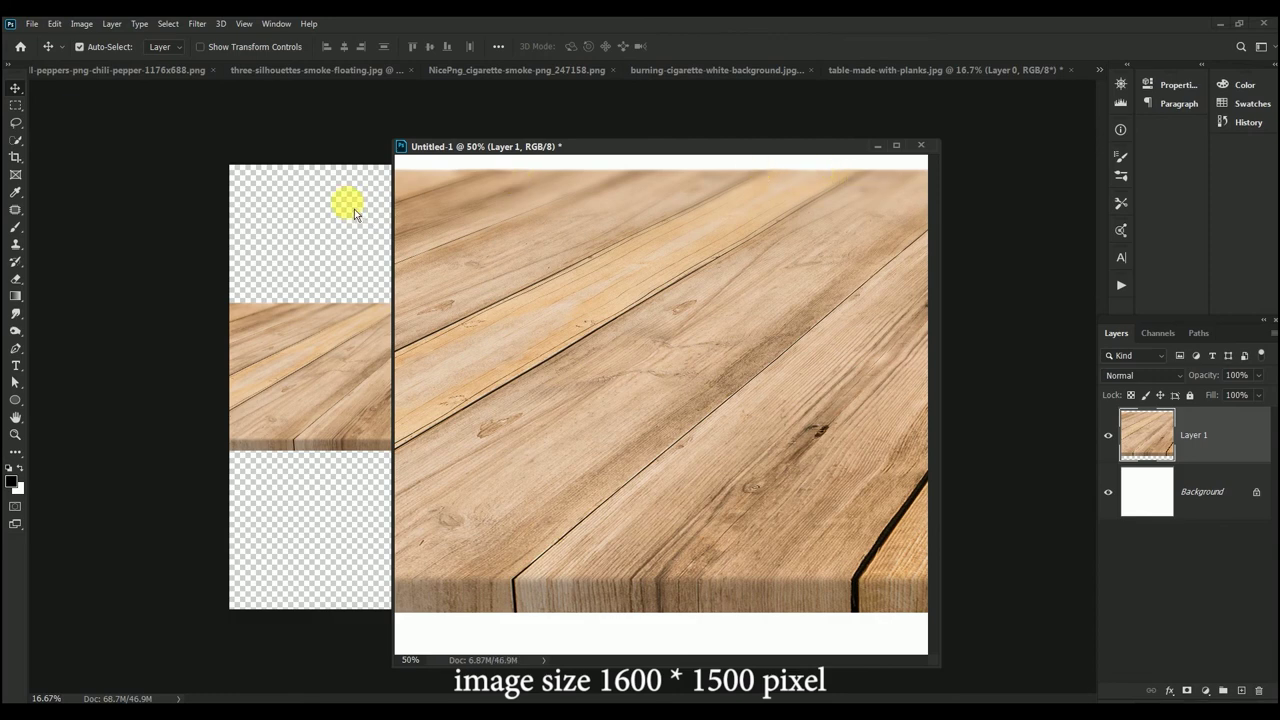
# Close the wooden table image without saving and dock Untitled-1 back as a tab
pyautogui.click(332, 231)
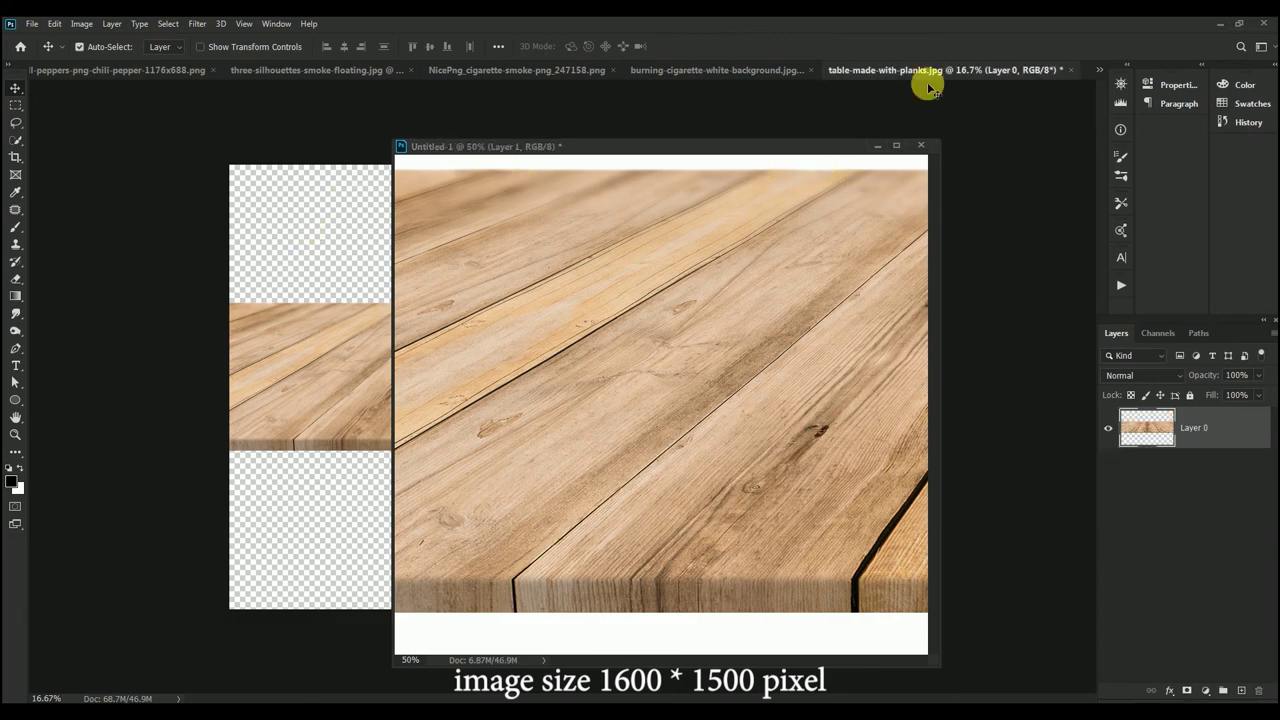
pyautogui.click(1071, 70)
pyautogui.click(638, 281)
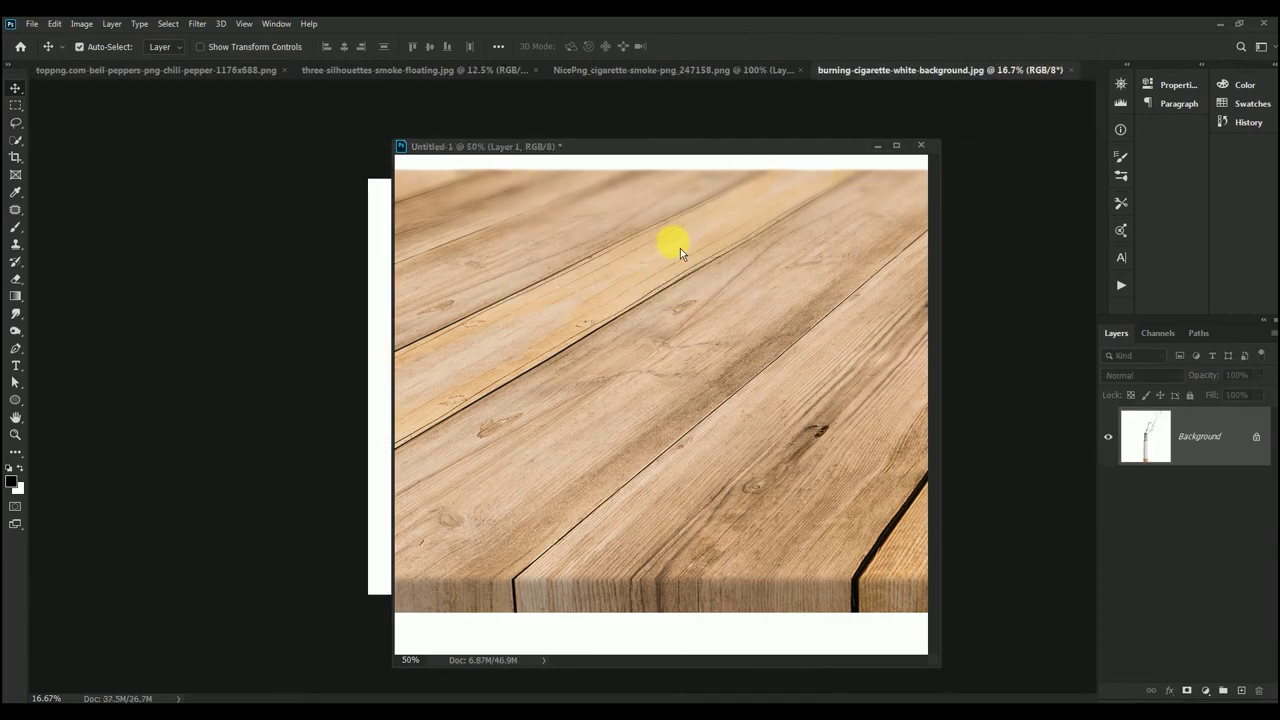
pyautogui.moveTo(823, 149); pyautogui.dragTo(783, 76)
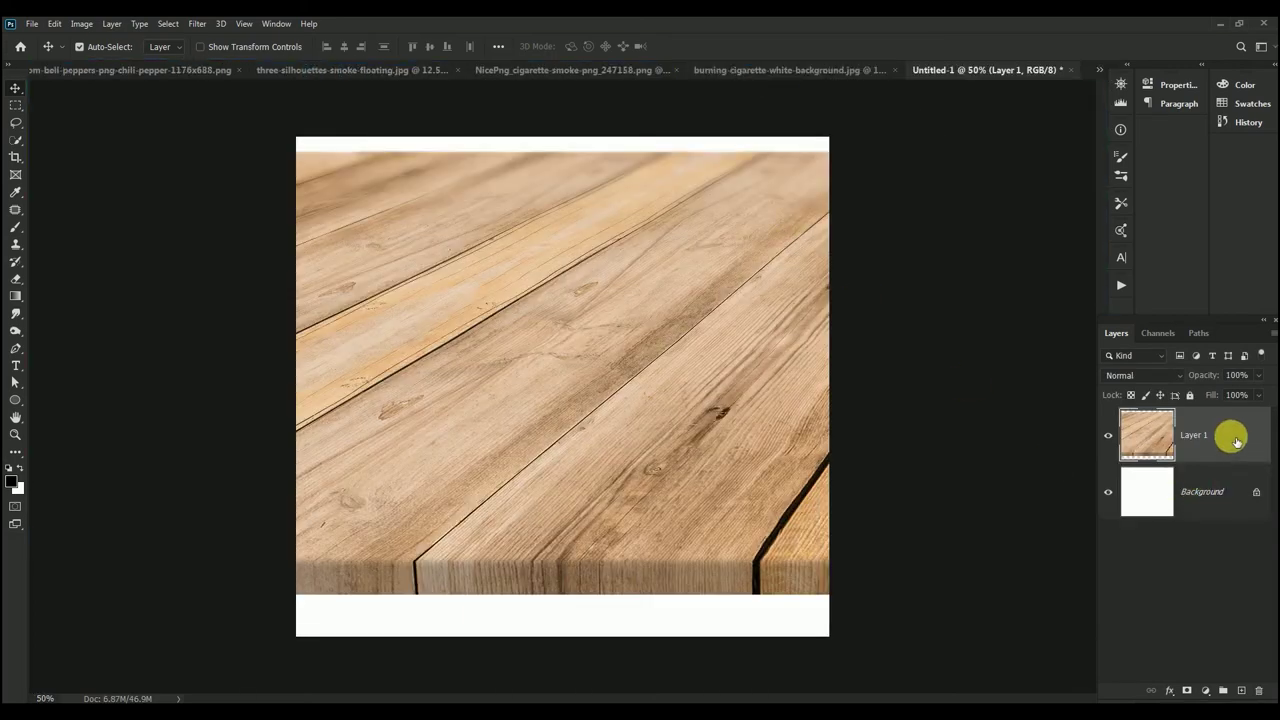
# Make the planks a smart object and transform them into a full-width strip along the bottom
pyautogui.rightClick(1230, 440)
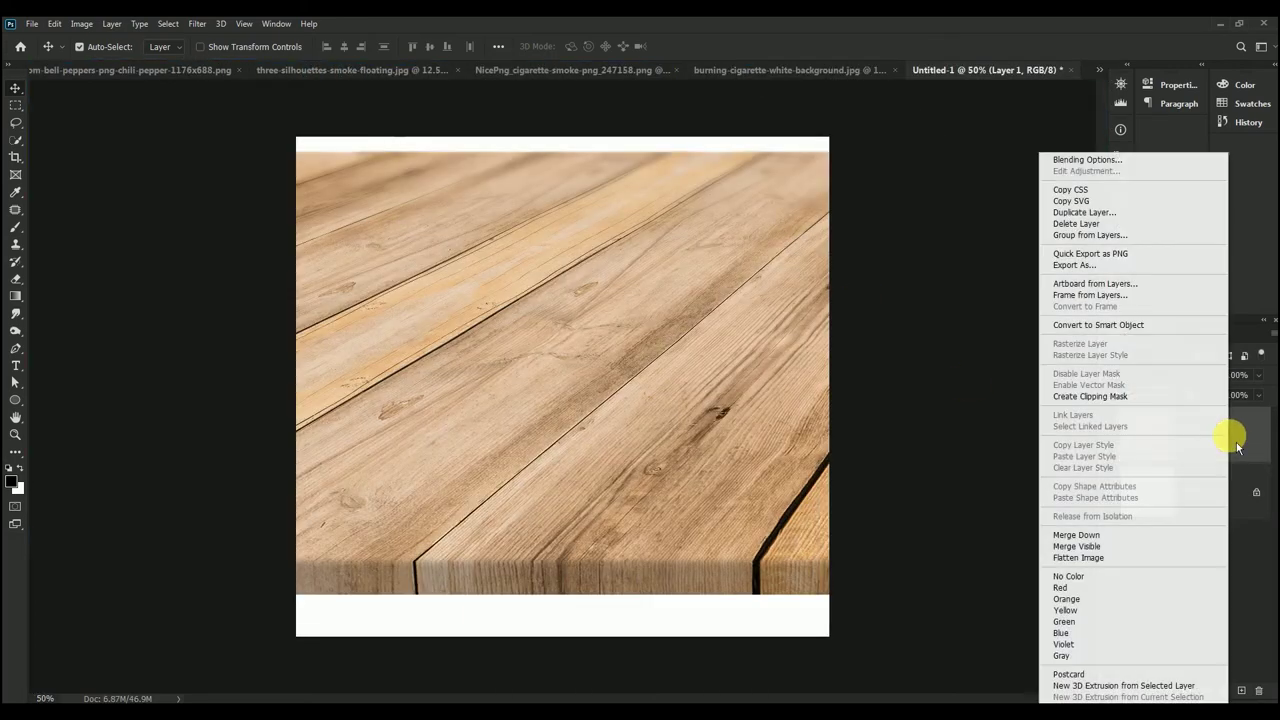
pyautogui.click(1140, 325)
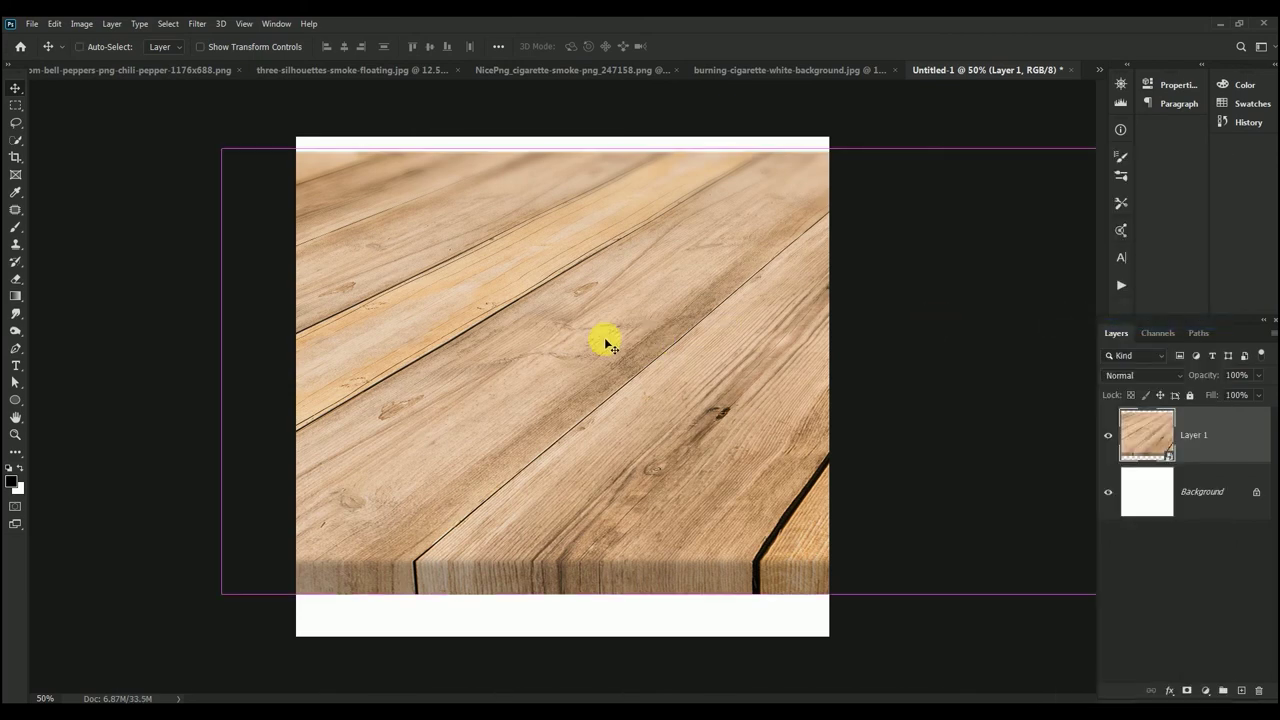
pyautogui.hotkey('ctrl', 't')
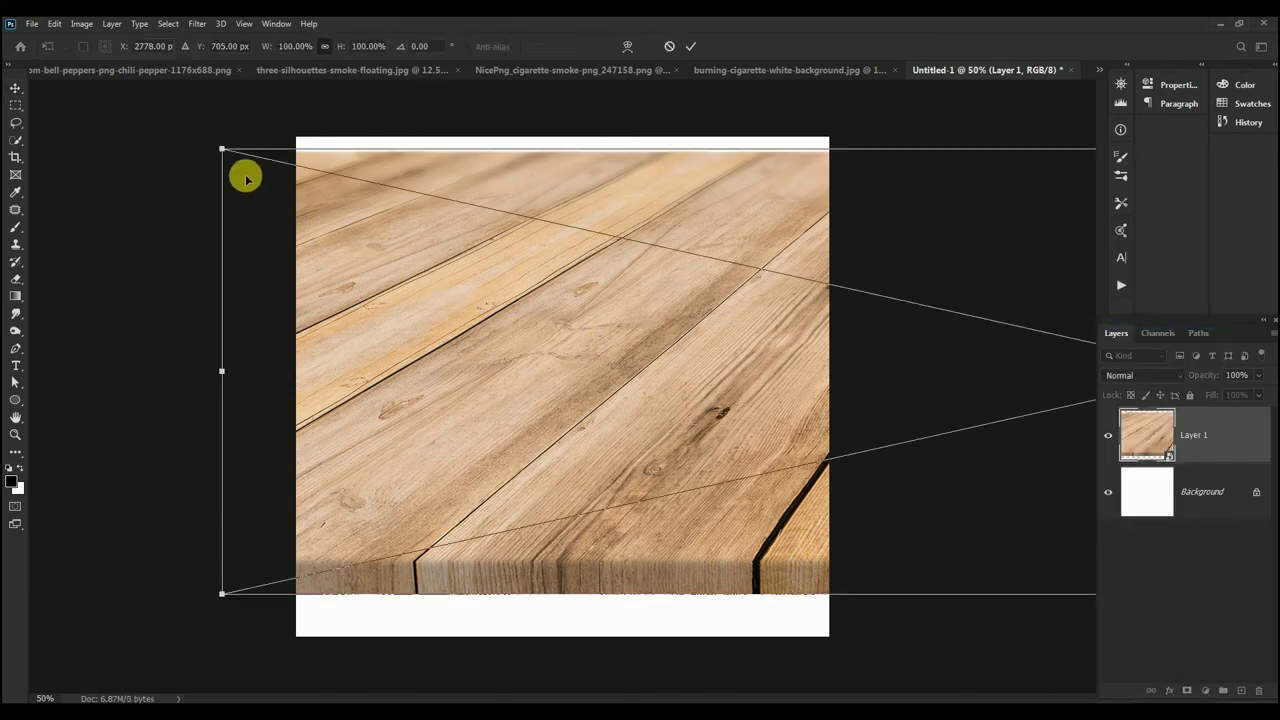
pyautogui.moveTo(224, 150); pyautogui.dragTo(655, 243)
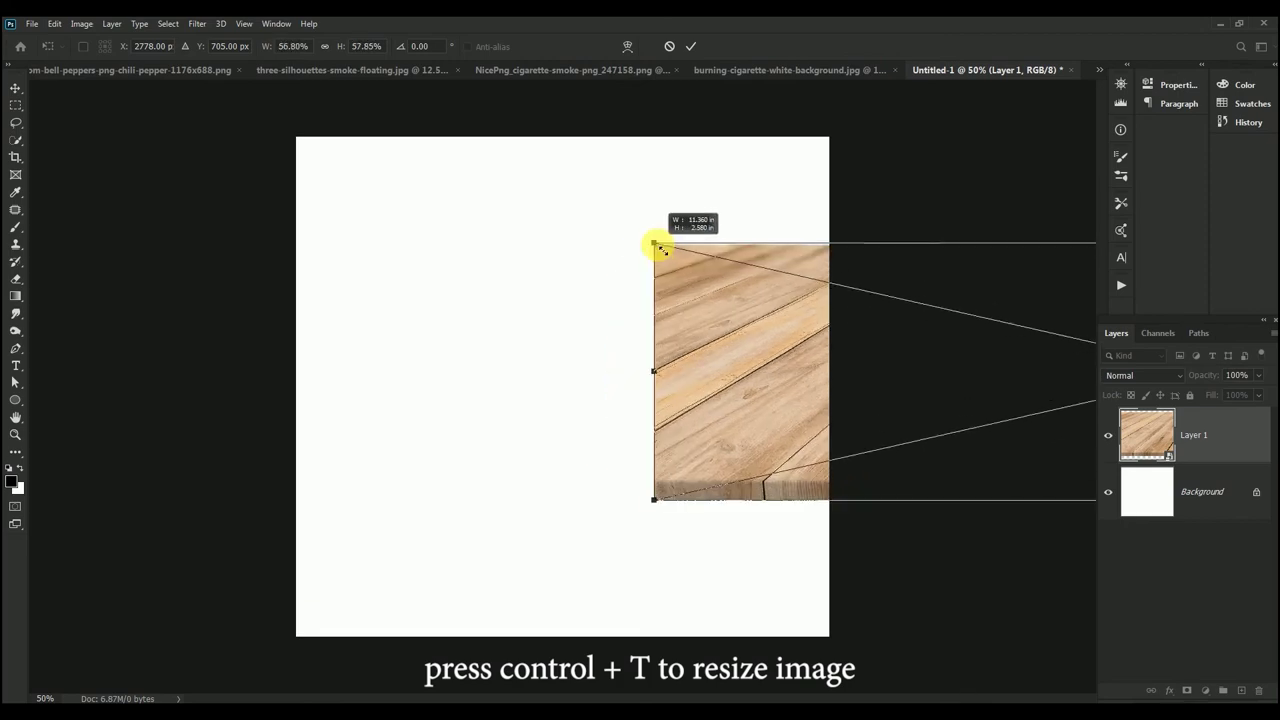
pyautogui.moveTo(716, 298)
pyautogui.mouseDown()
pyautogui.moveTo(429, 414)
pyautogui.moveTo(366, 357)
pyautogui.moveTo(663, 363)
pyautogui.moveTo(343, 440)
pyautogui.moveTo(343, 420)
pyautogui.moveTo(393, 420)
pyautogui.mouseUp()
pyautogui.moveTo(329, 371)
pyautogui.mouseDown()
pyautogui.moveTo(409, 409)
pyautogui.moveTo(360, 380)
pyautogui.mouseUp()
pyautogui.moveTo(471, 451); pyautogui.dragTo(411, 492)
pyautogui.moveTo(776, 527); pyautogui.dragTo(835, 527)
pyautogui.moveTo(562, 420); pyautogui.dragTo(577, 520)
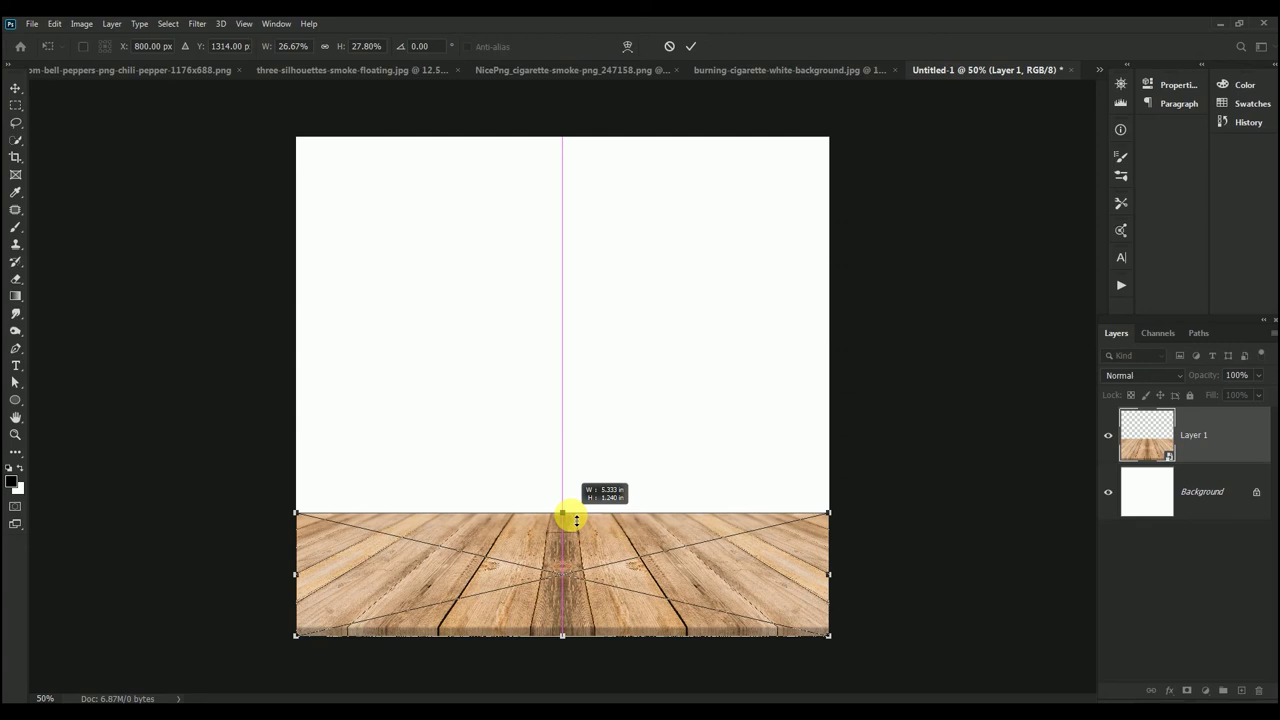
pyautogui.click(692, 46)
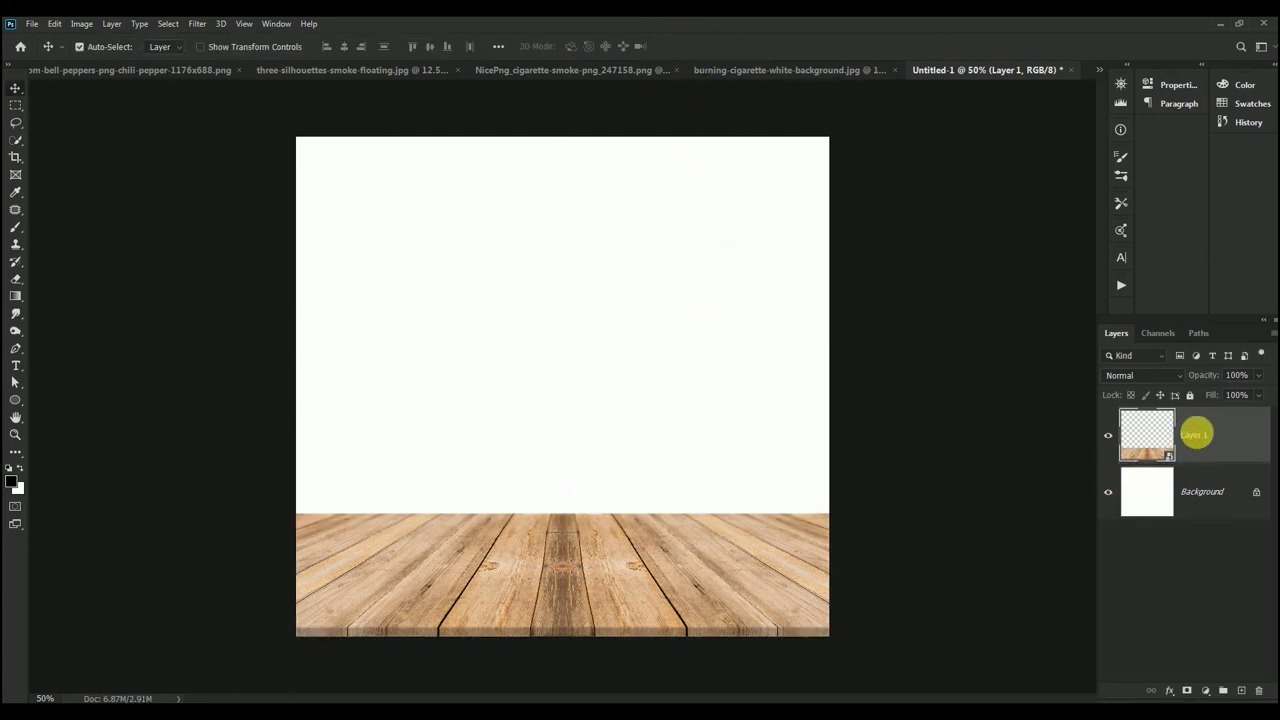
pyautogui.rightClick(1196, 434)
# Rasterize the wood strip and add a Gradient Fill layer above the Background
pyautogui.click(1165, 379)
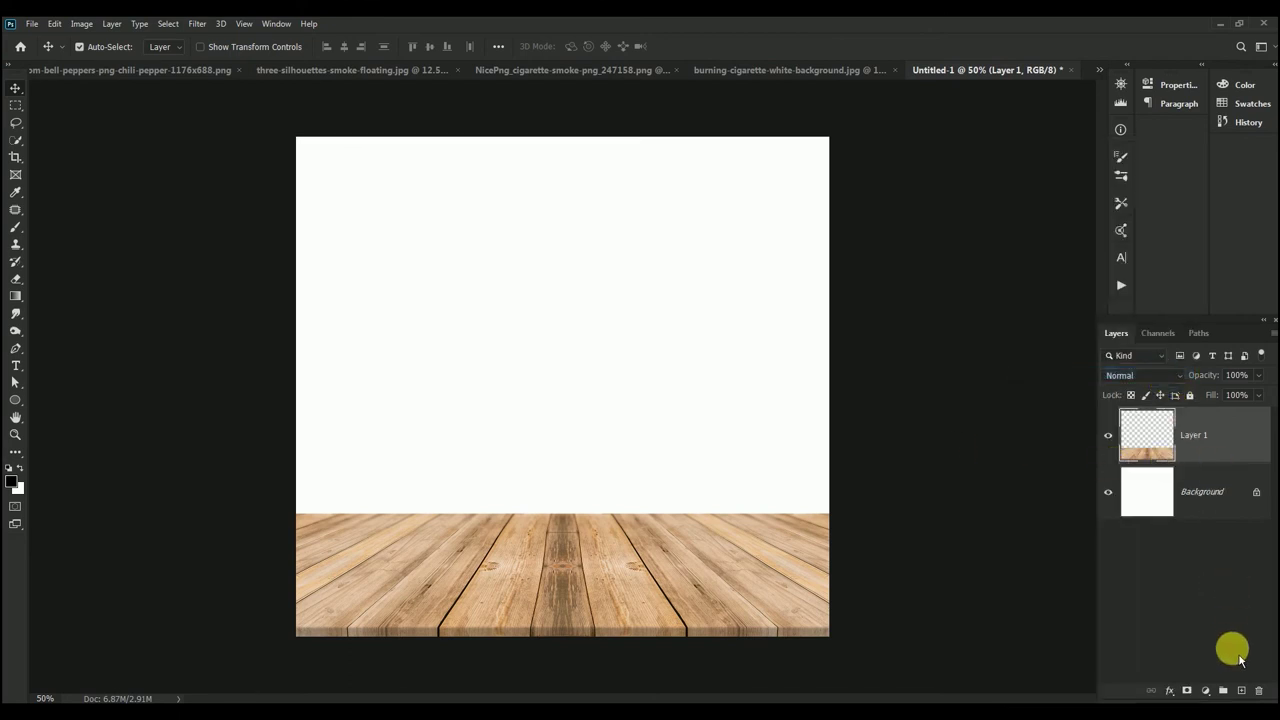
pyautogui.click(1218, 500)
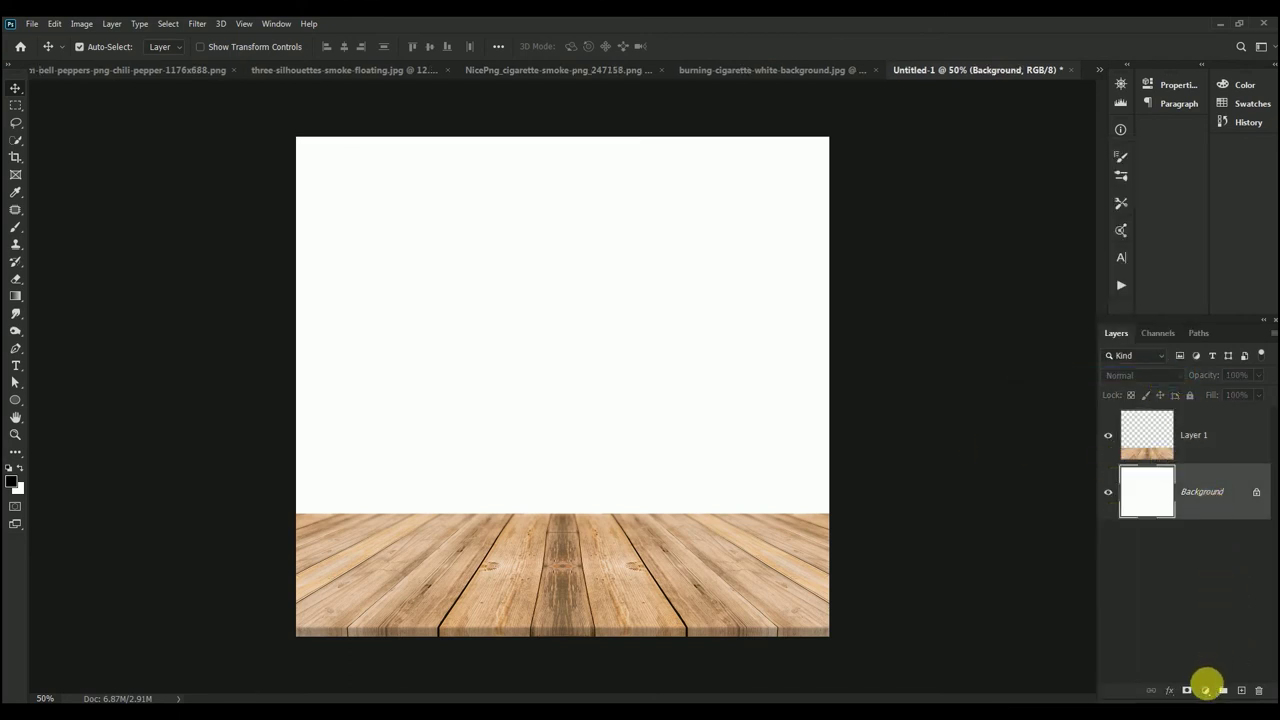
pyautogui.click(1205, 689)
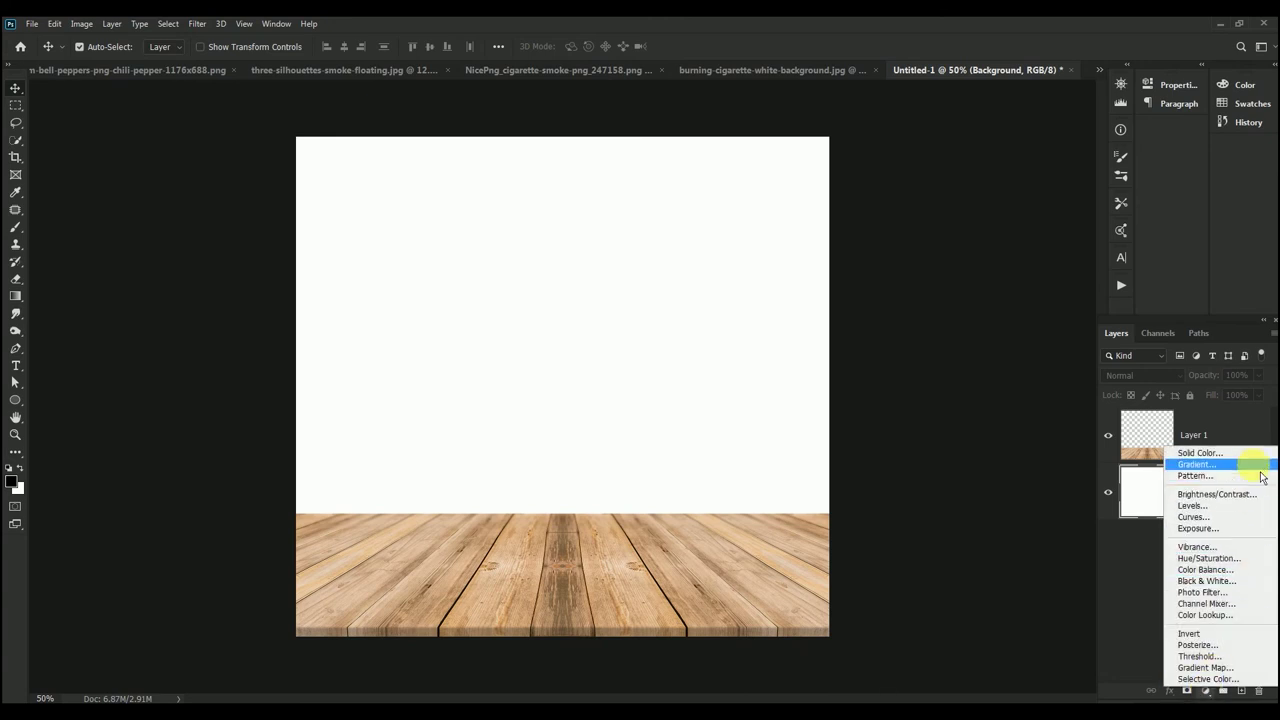
pyautogui.click(1197, 464)
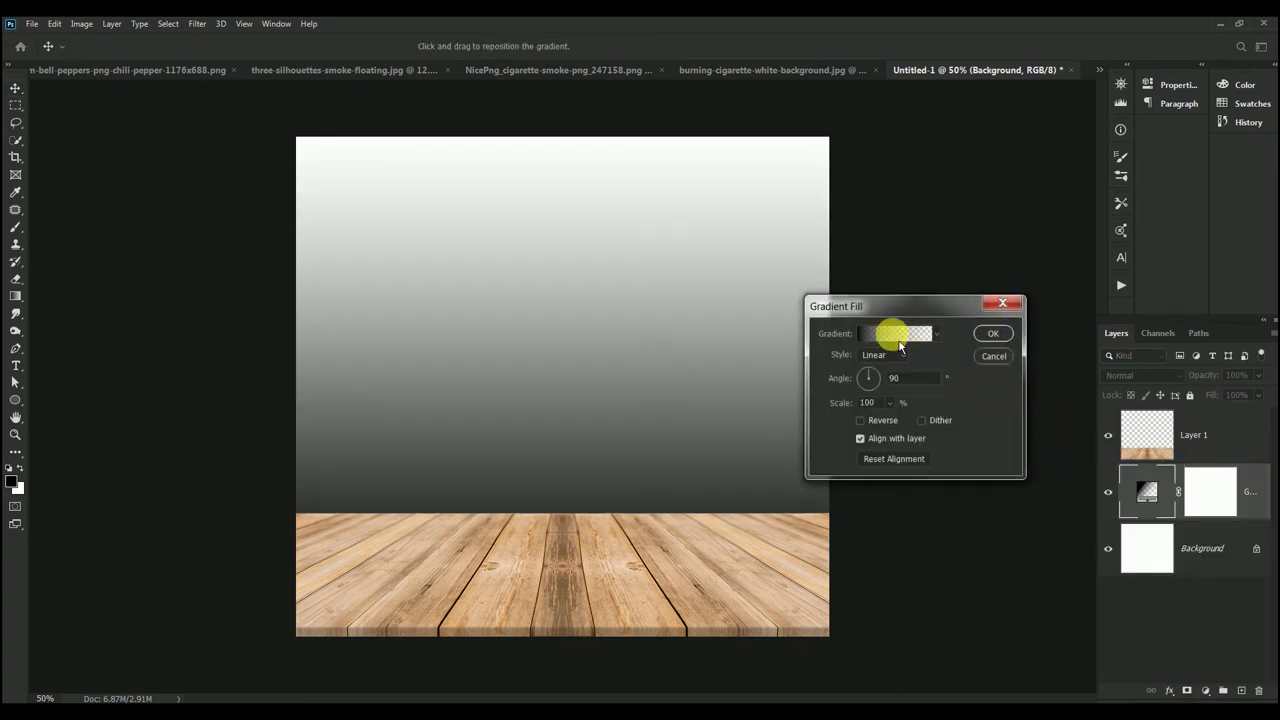
# Use the Foreground to Background gradient and set its left stop to abd6e5
pyautogui.click(897, 334)
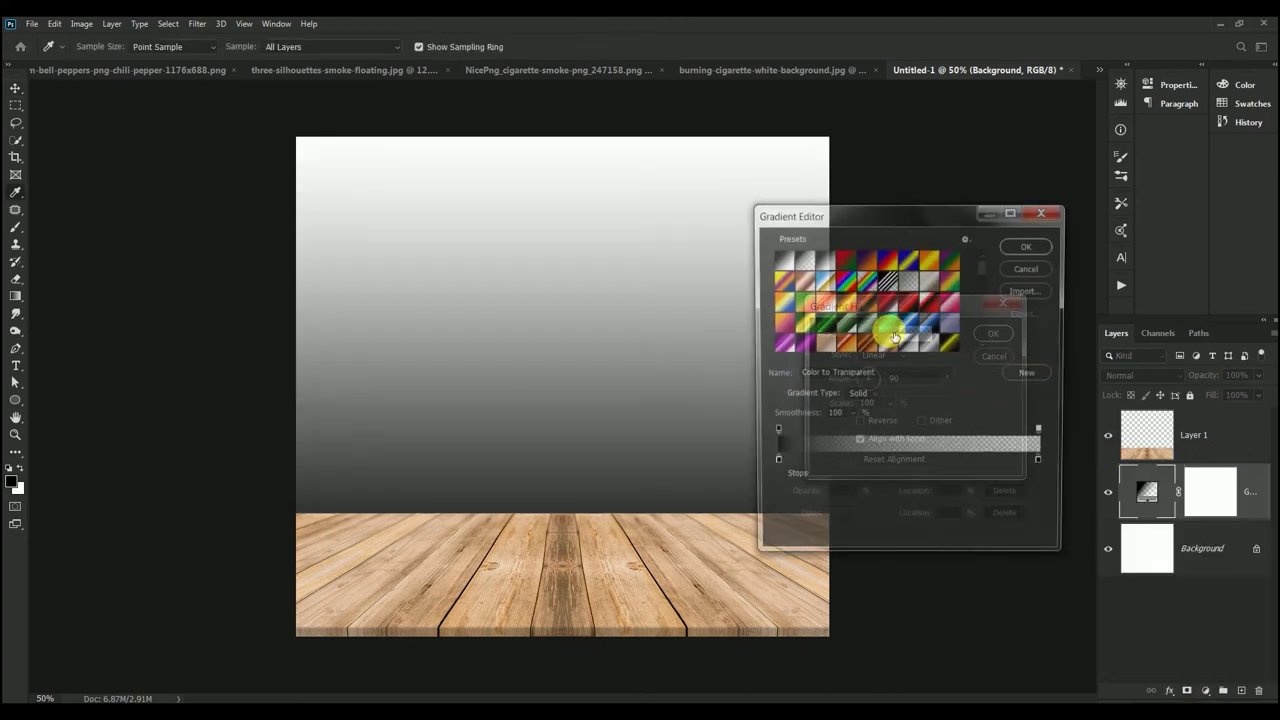
pyautogui.click(781, 260)
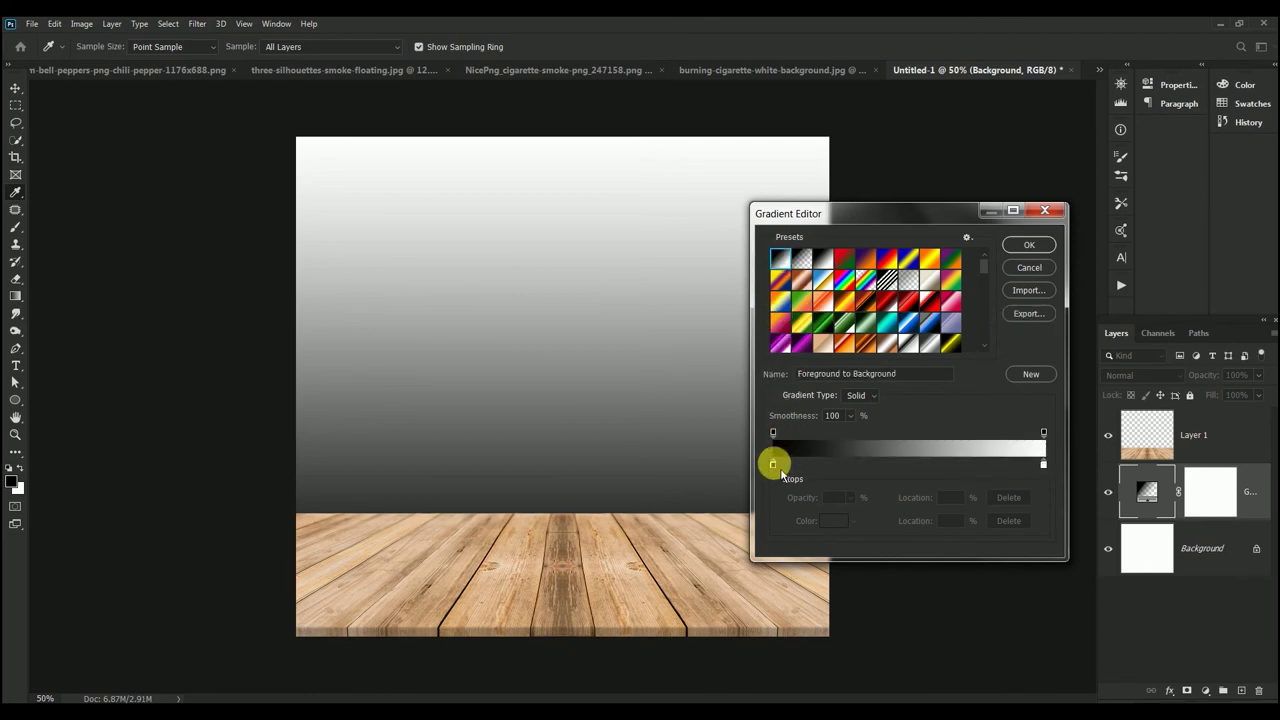
pyautogui.click(773, 464)
pyautogui.click(832, 520)
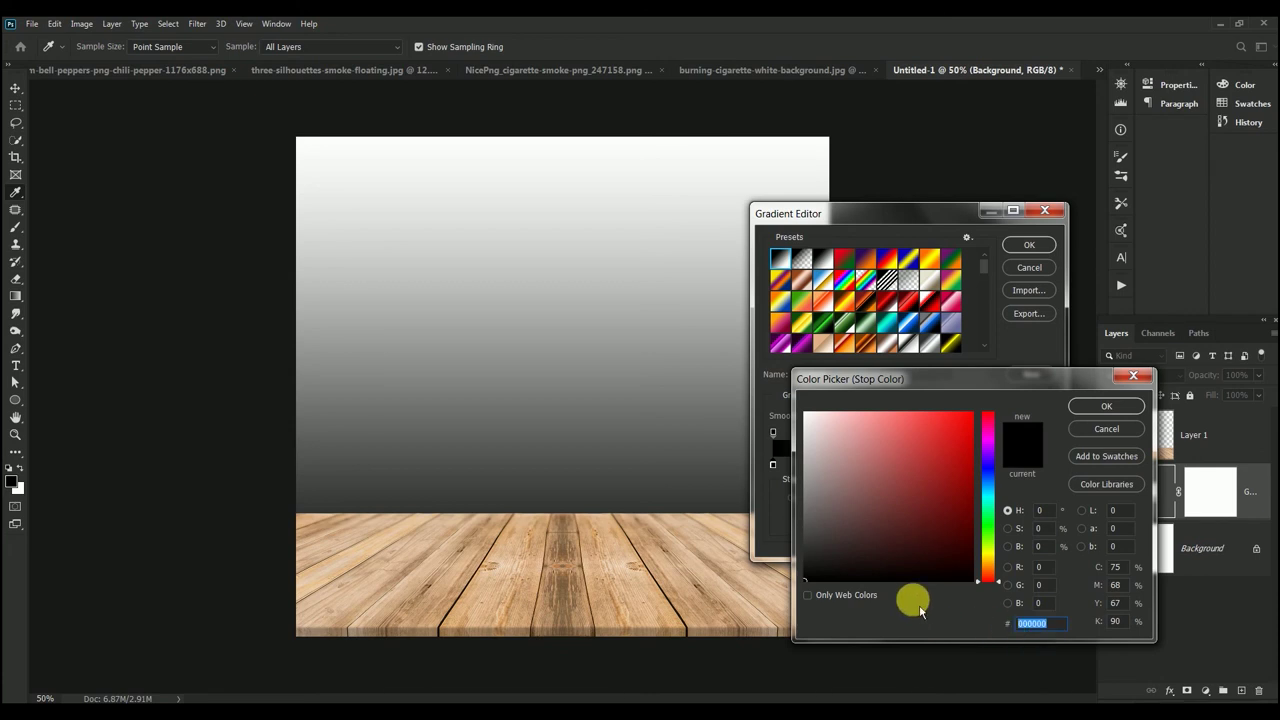
pyautogui.write('a')
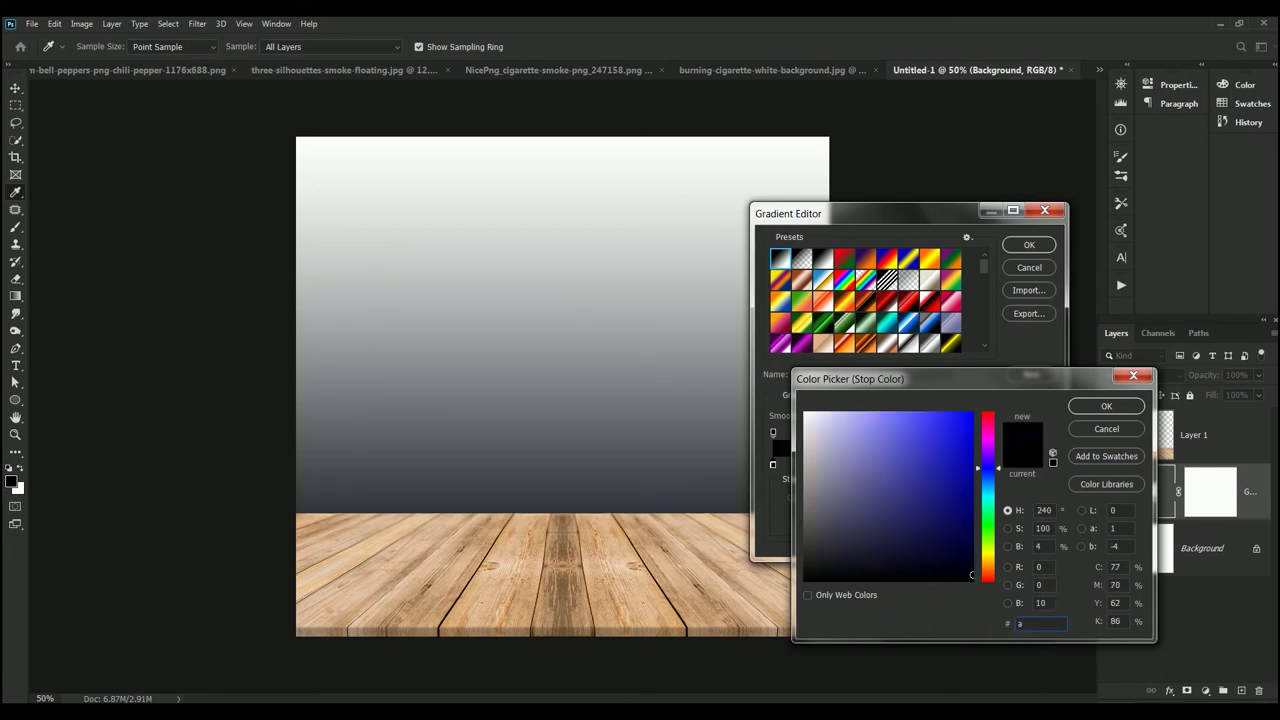
pyautogui.write('bd')
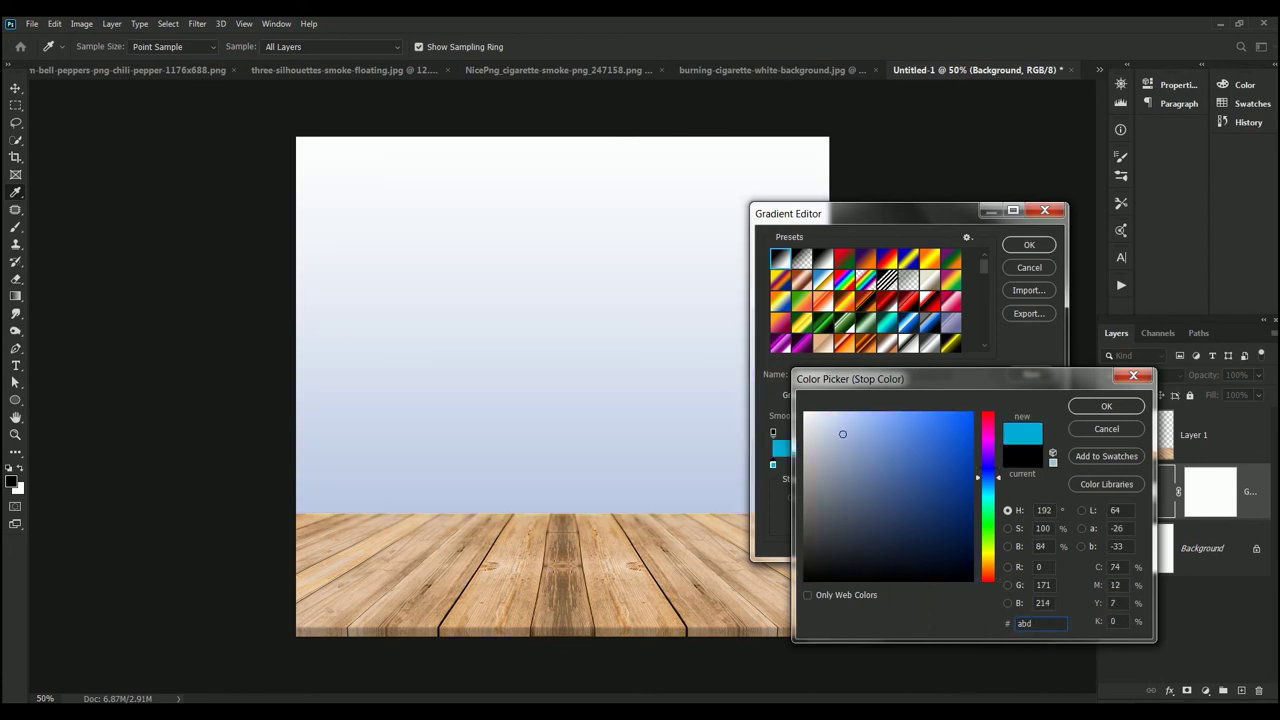
pyautogui.write('6')
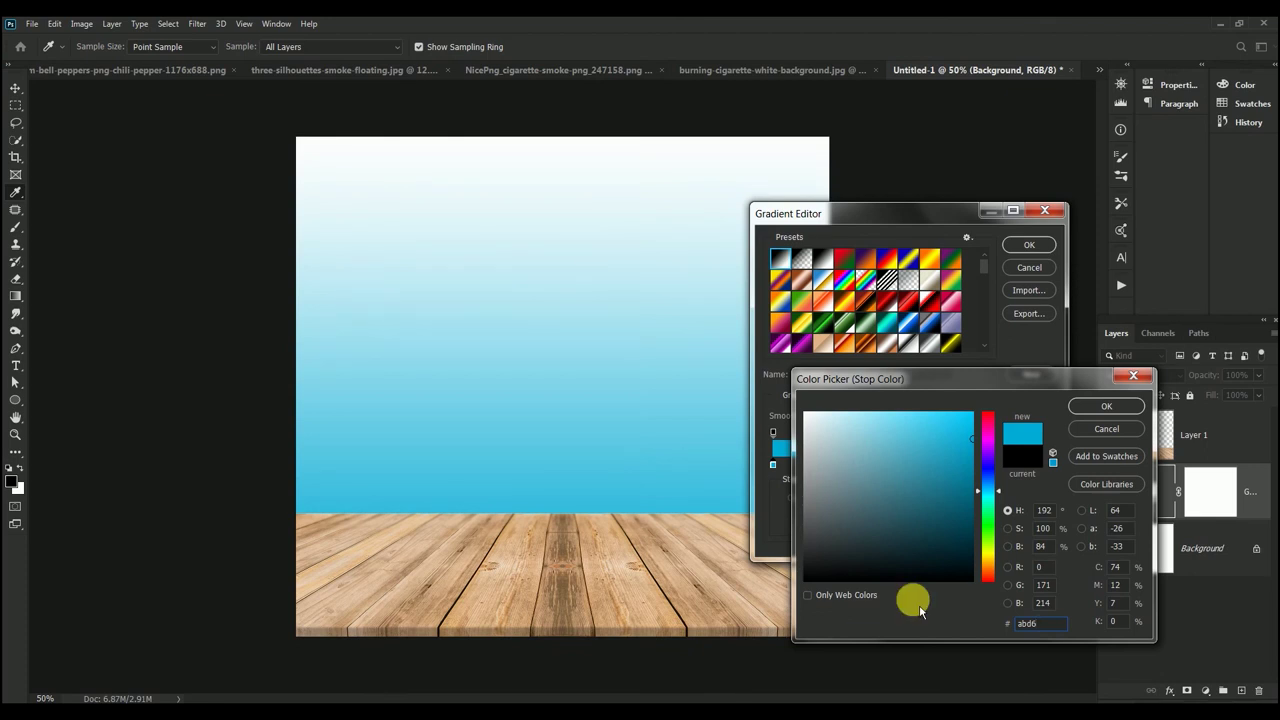
pyautogui.write('e5')
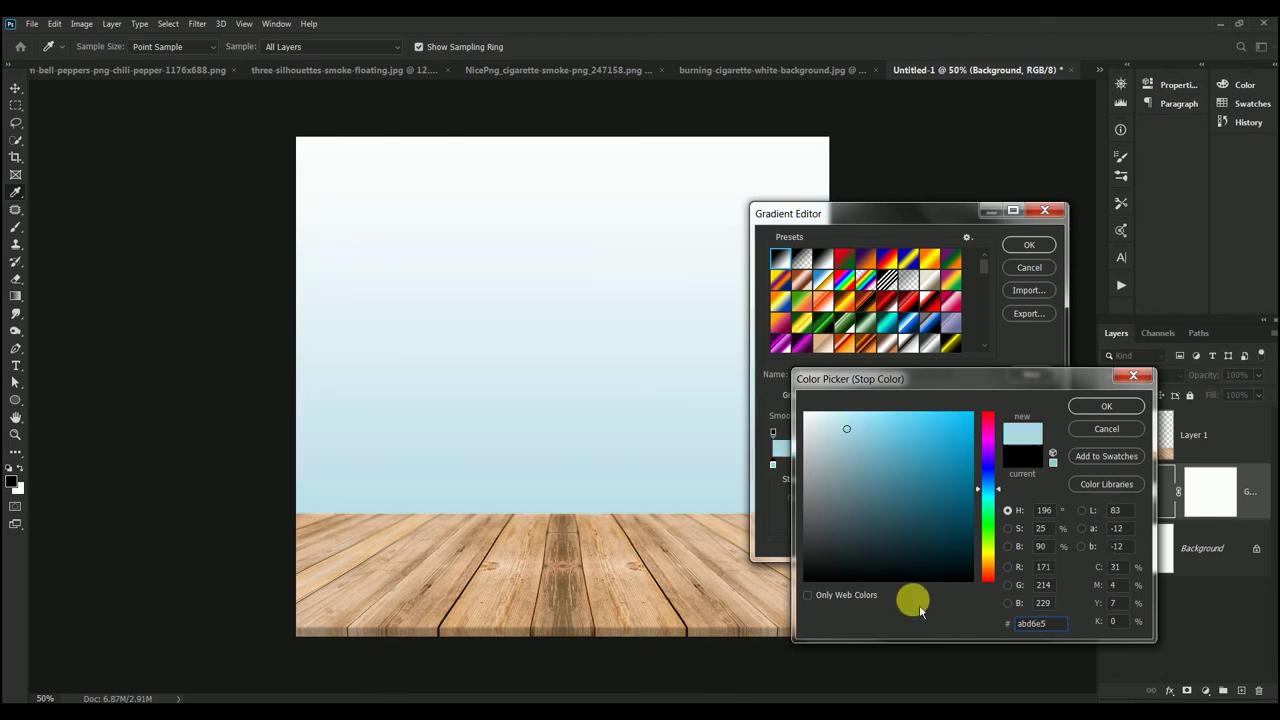
pyautogui.click(1106, 406)
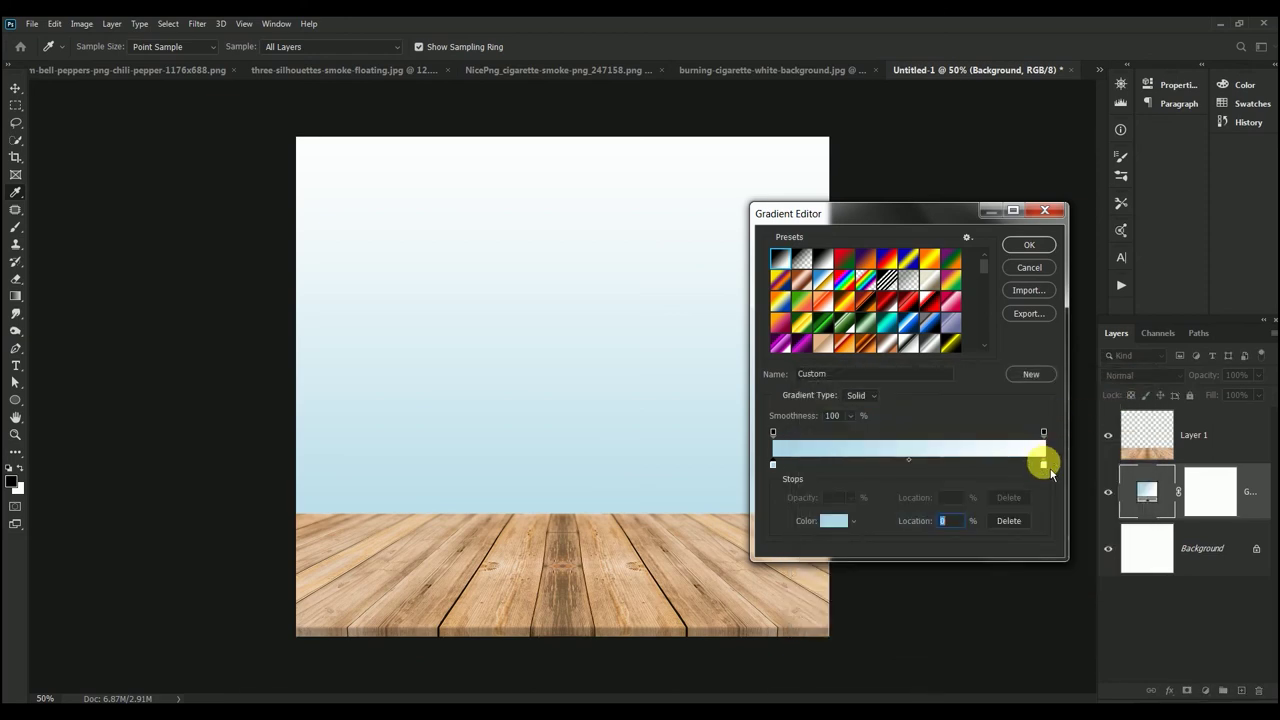
# Set the gradient's right stop to 67b0d7 and commit the blue sky fill
pyautogui.click(1044, 465)
pyautogui.click(833, 520)
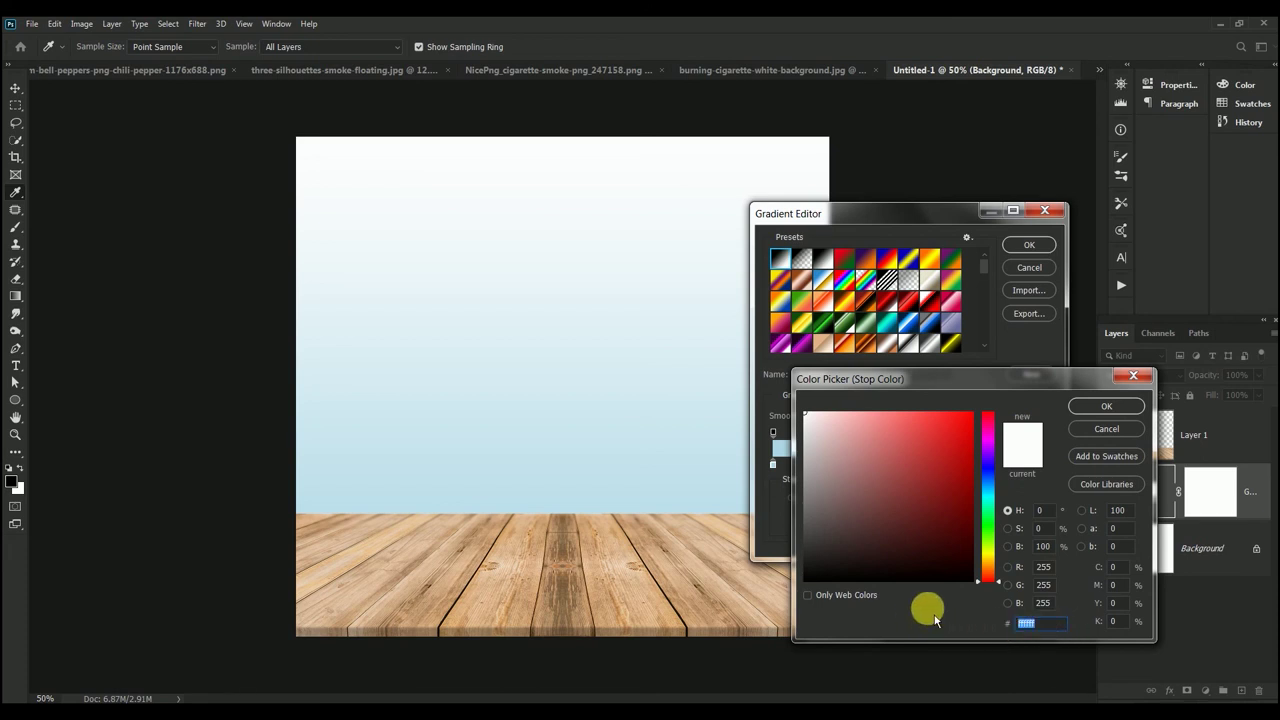
pyautogui.write('67')
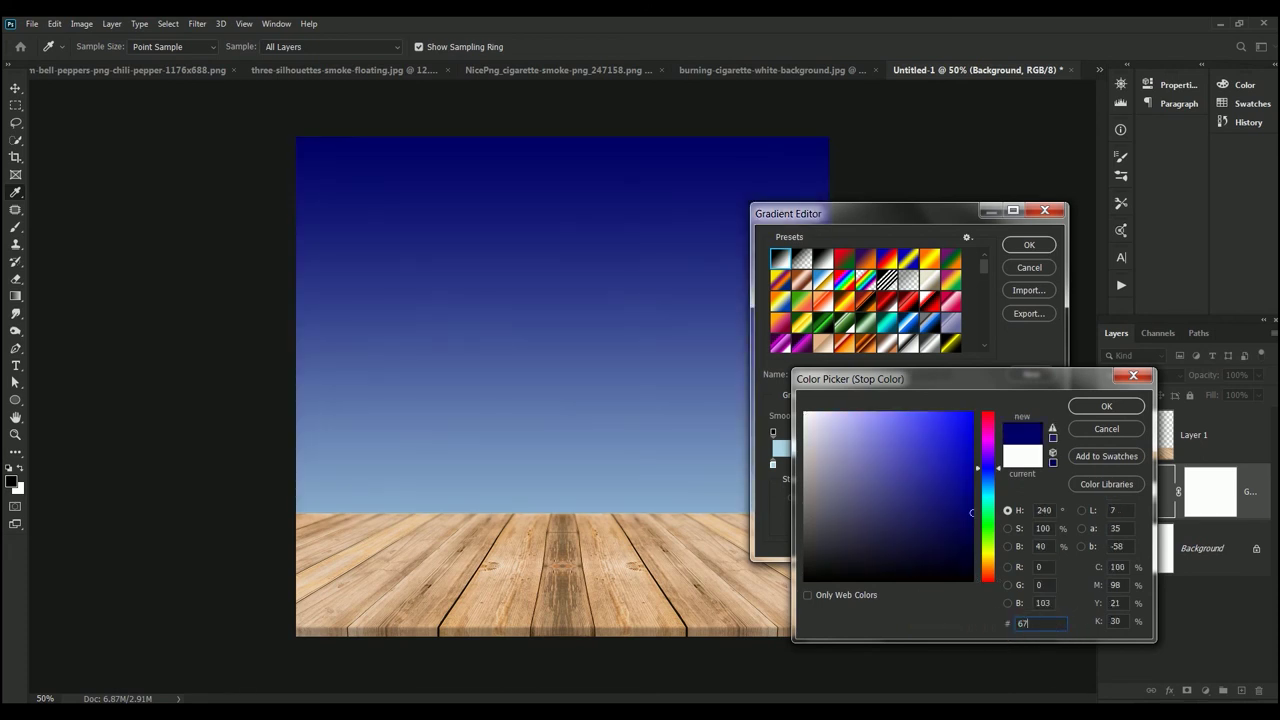
pyautogui.write('b')
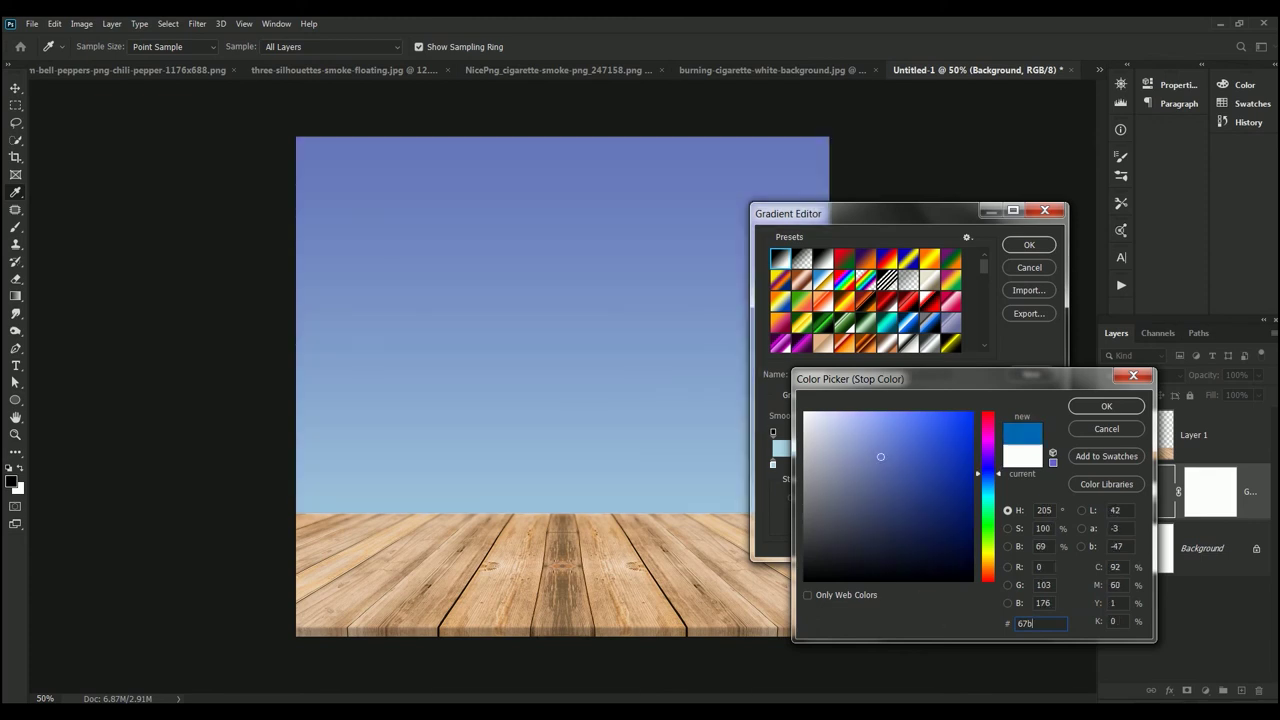
pyautogui.write('0d')
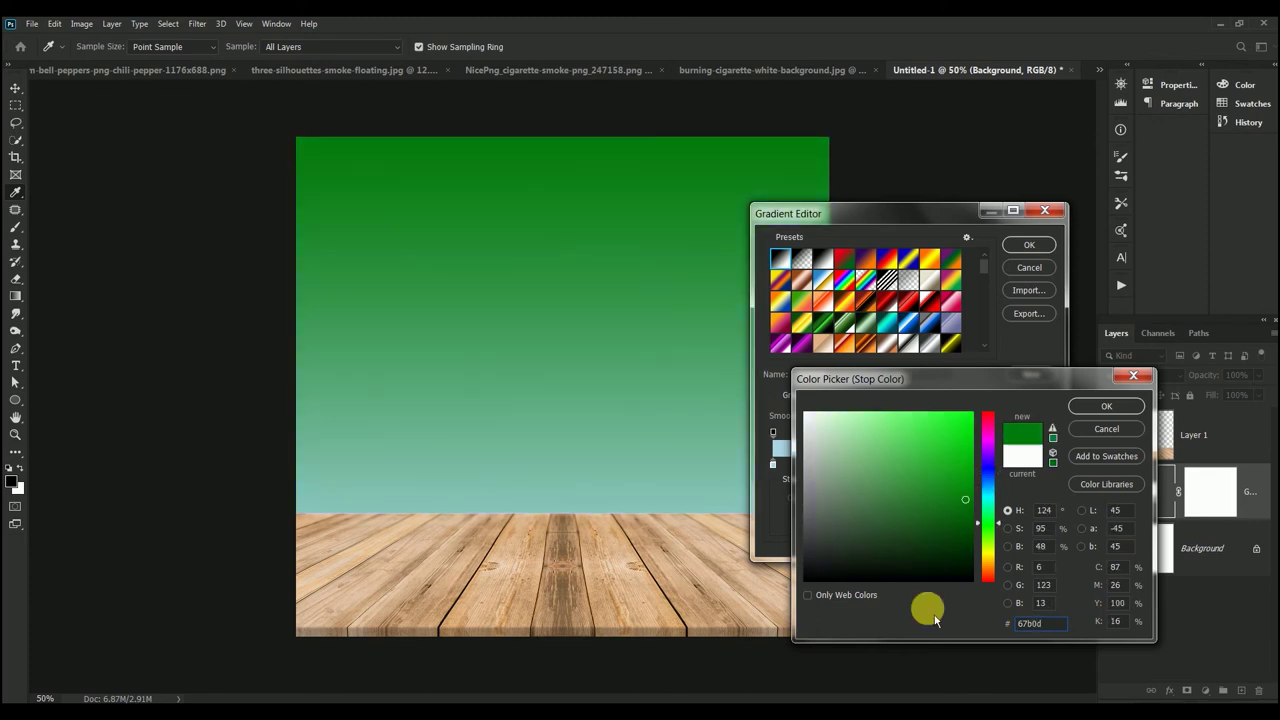
pyautogui.write('7')
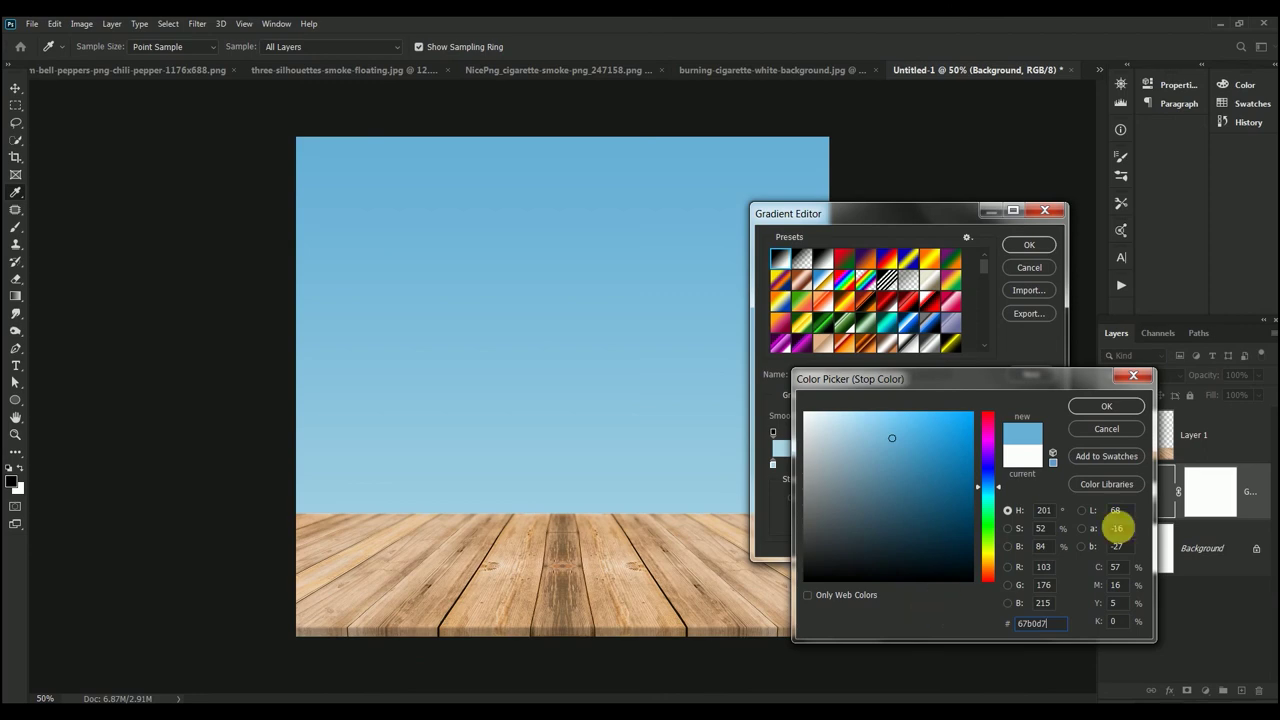
pyautogui.click(1110, 406)
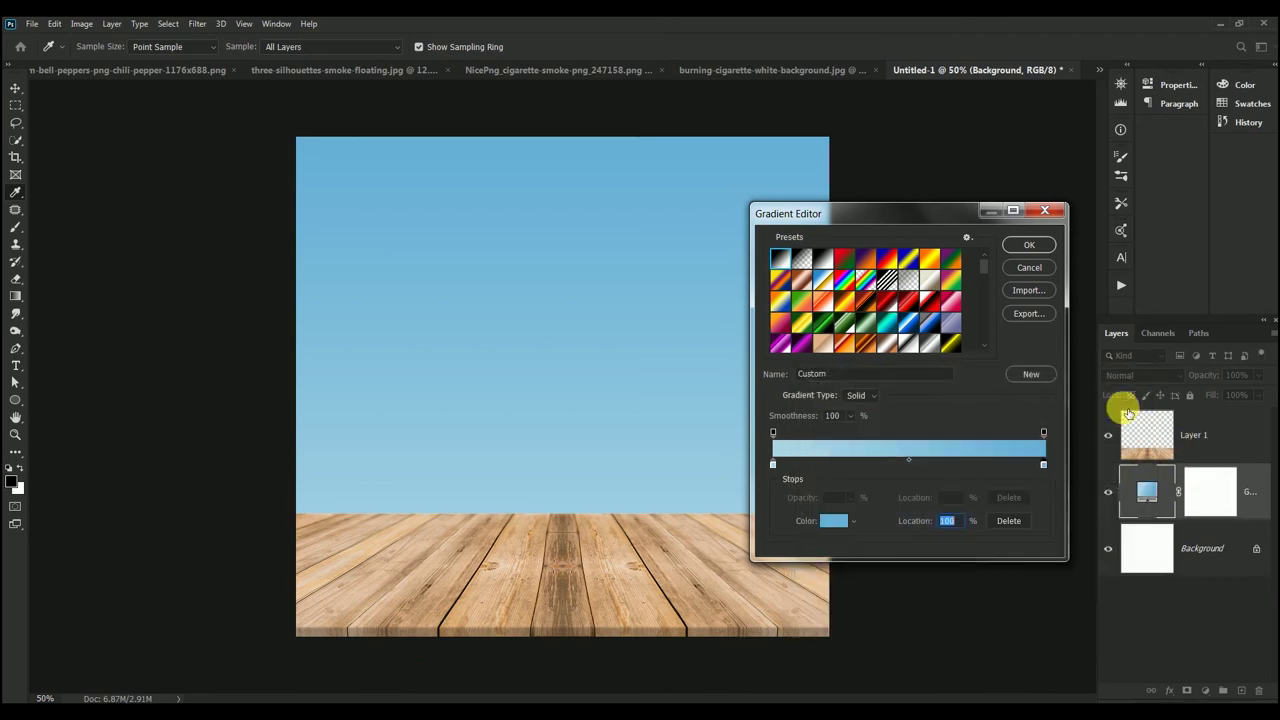
pyautogui.click(1031, 258)
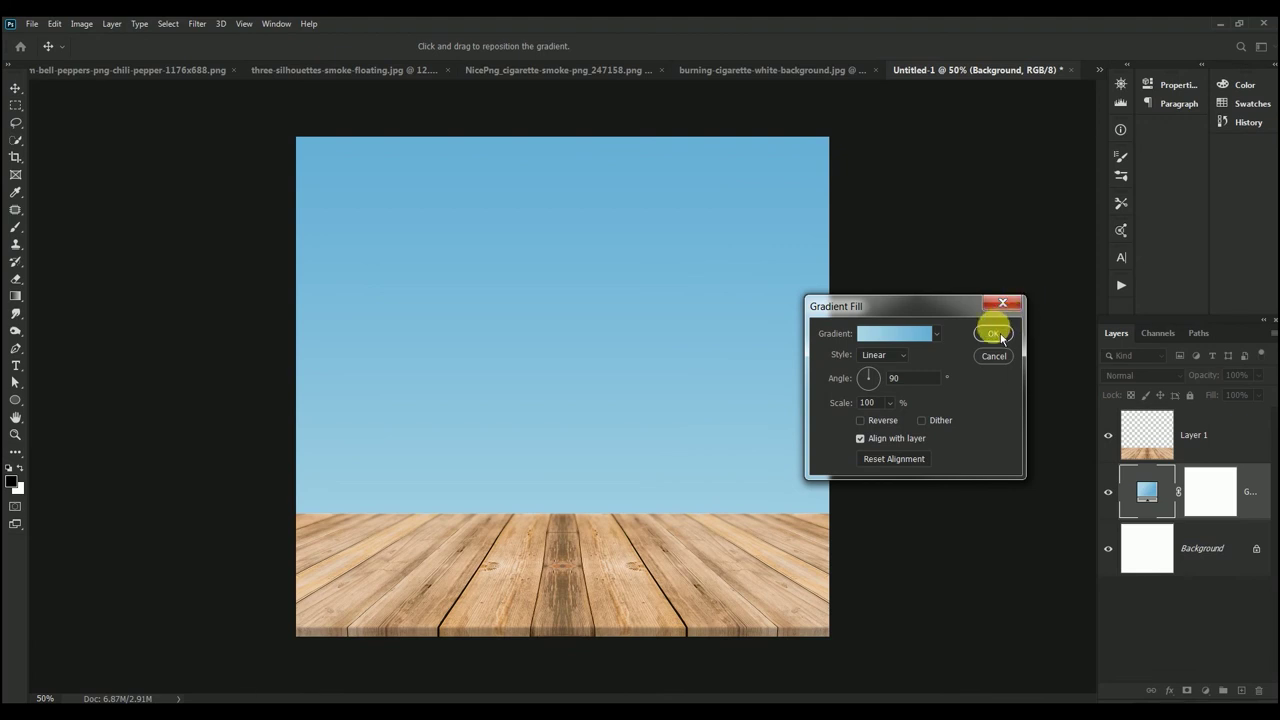
pyautogui.click(993, 334)
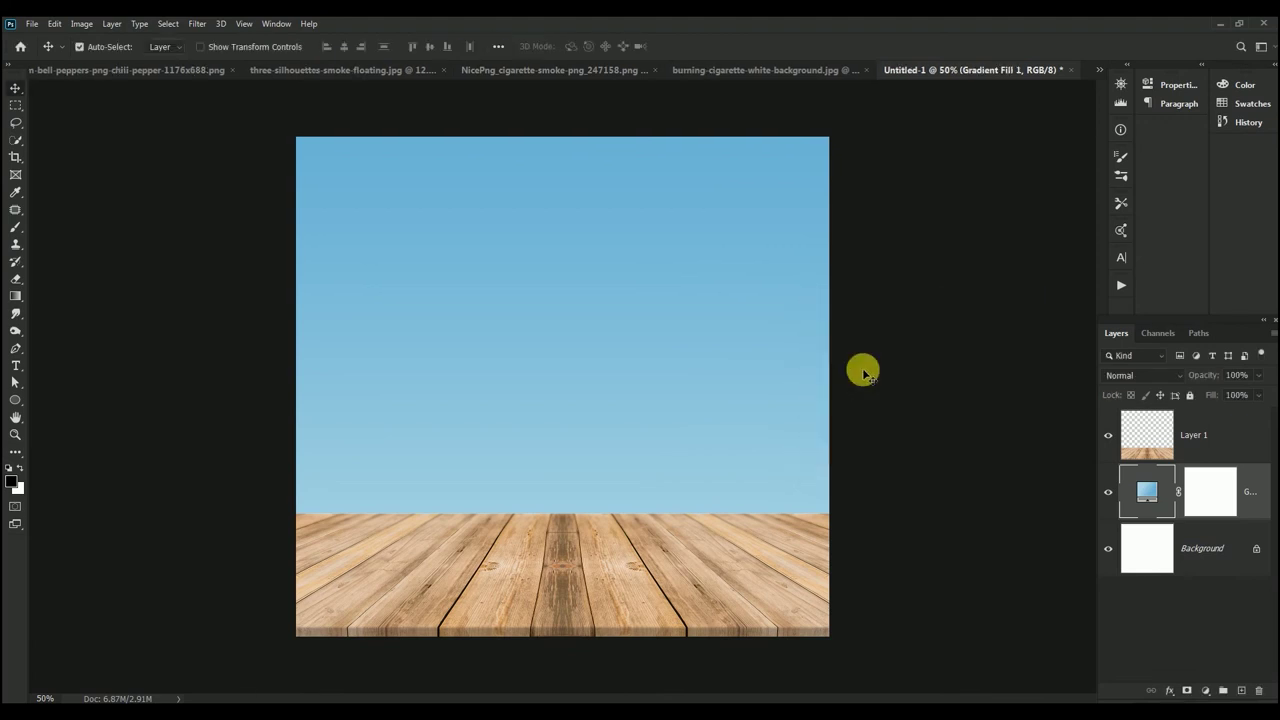
# Mask Layer 1 and draw a short gradient fading the floor's top edge into the sky
pyautogui.click(1159, 443)
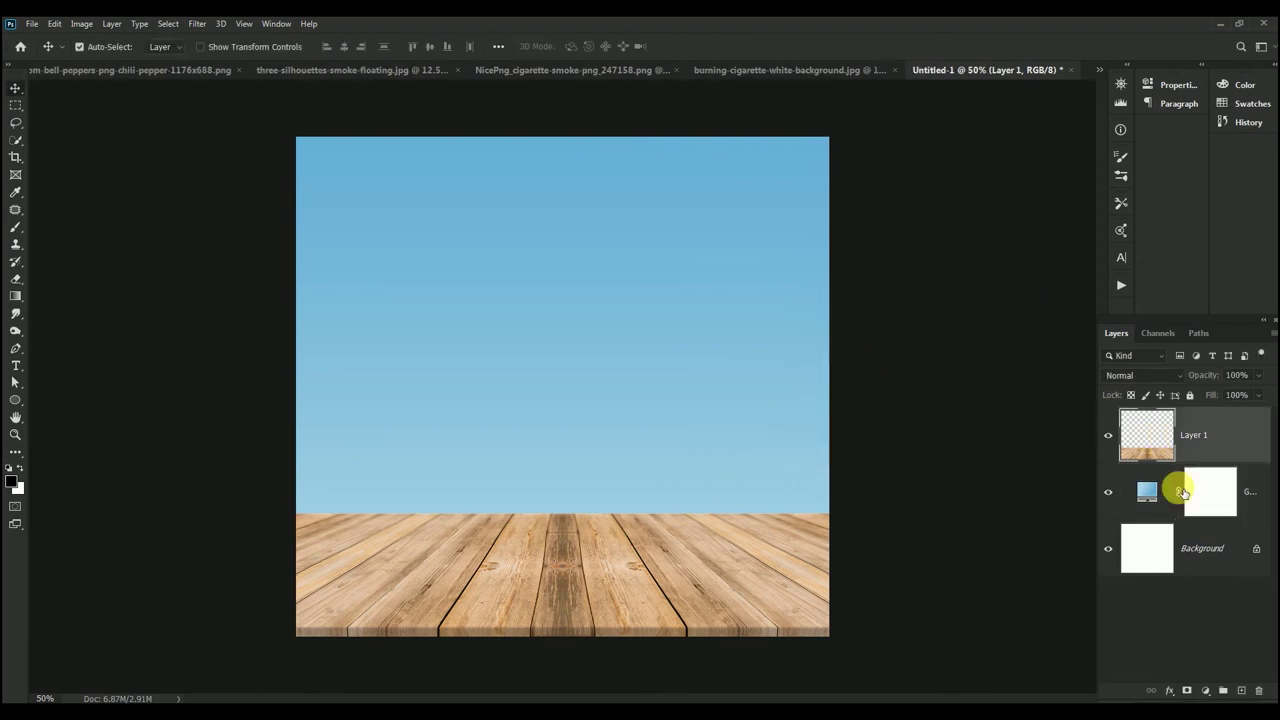
pyautogui.click(1188, 690)
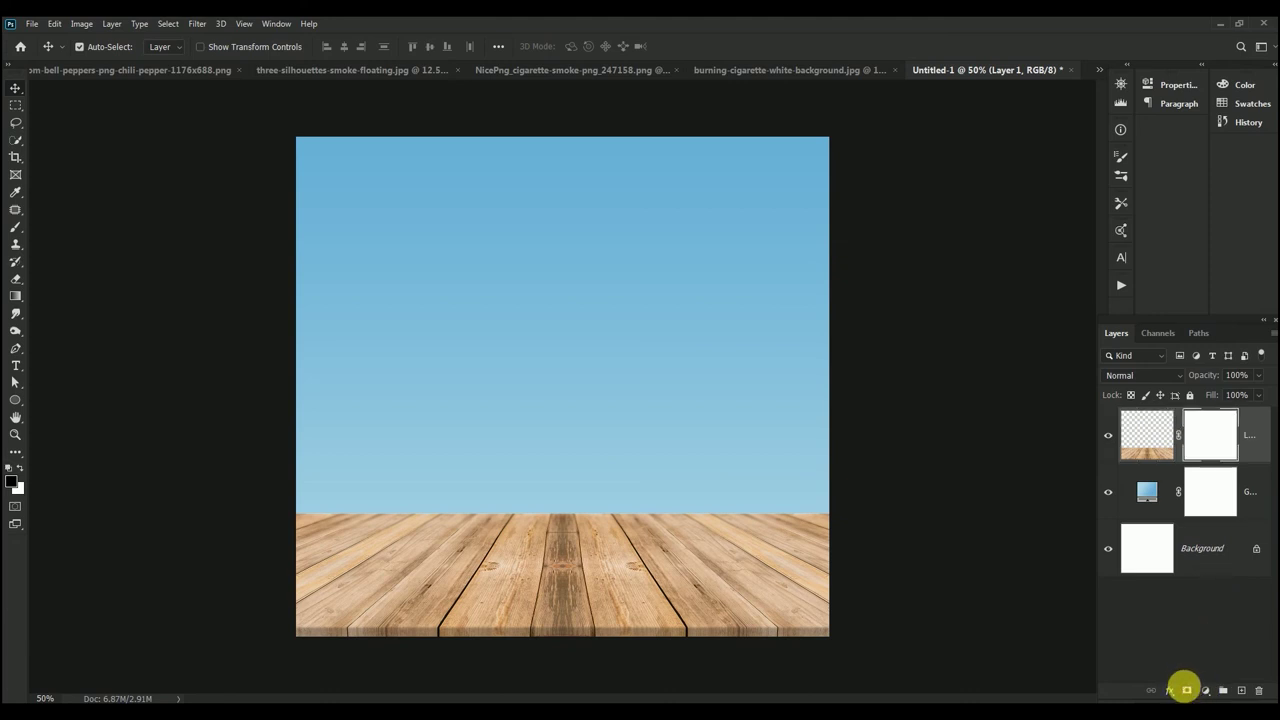
pyautogui.click(18, 298)
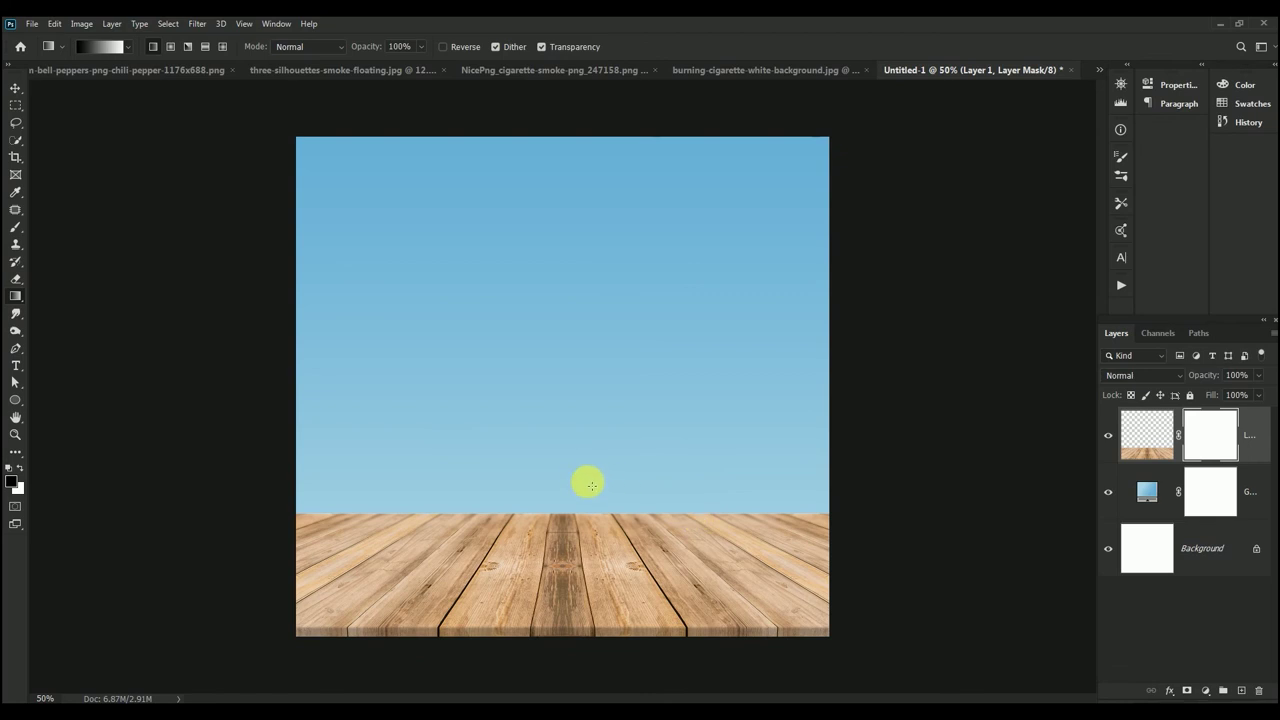
pyautogui.moveTo(582, 503); pyautogui.dragTo(585, 528)
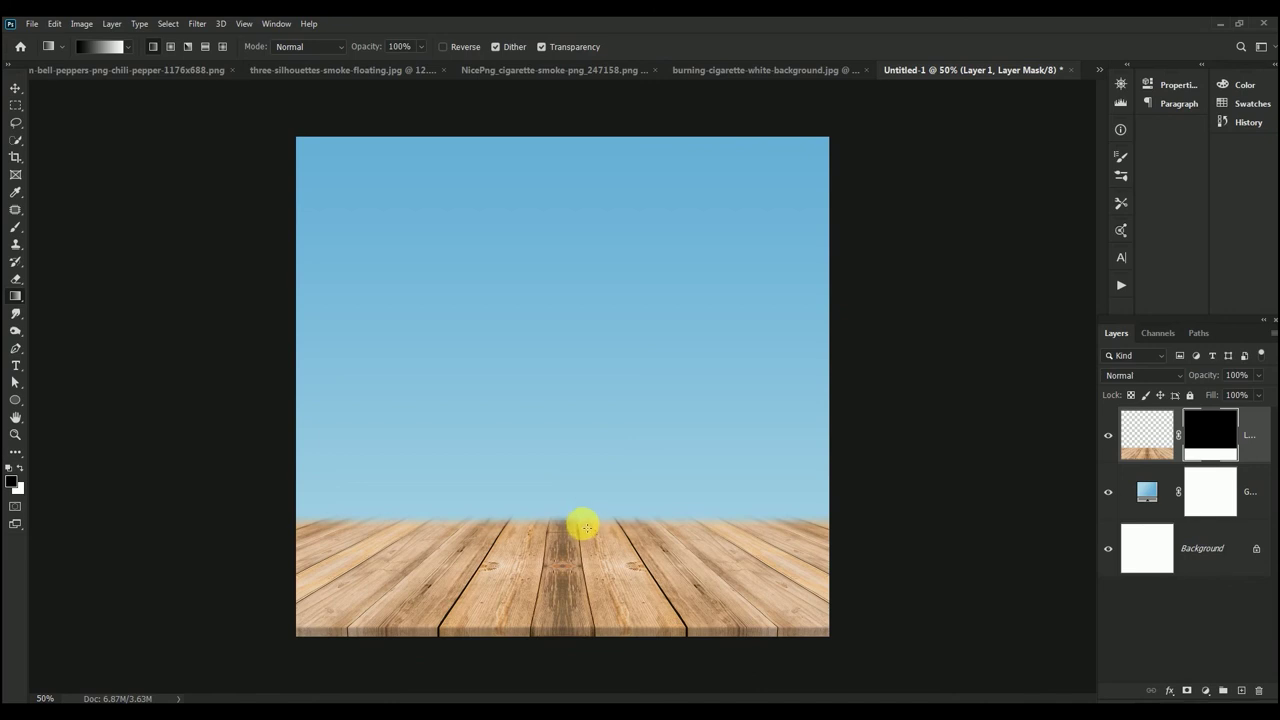
pyautogui.moveTo(583, 526); pyautogui.dragTo(583, 534)
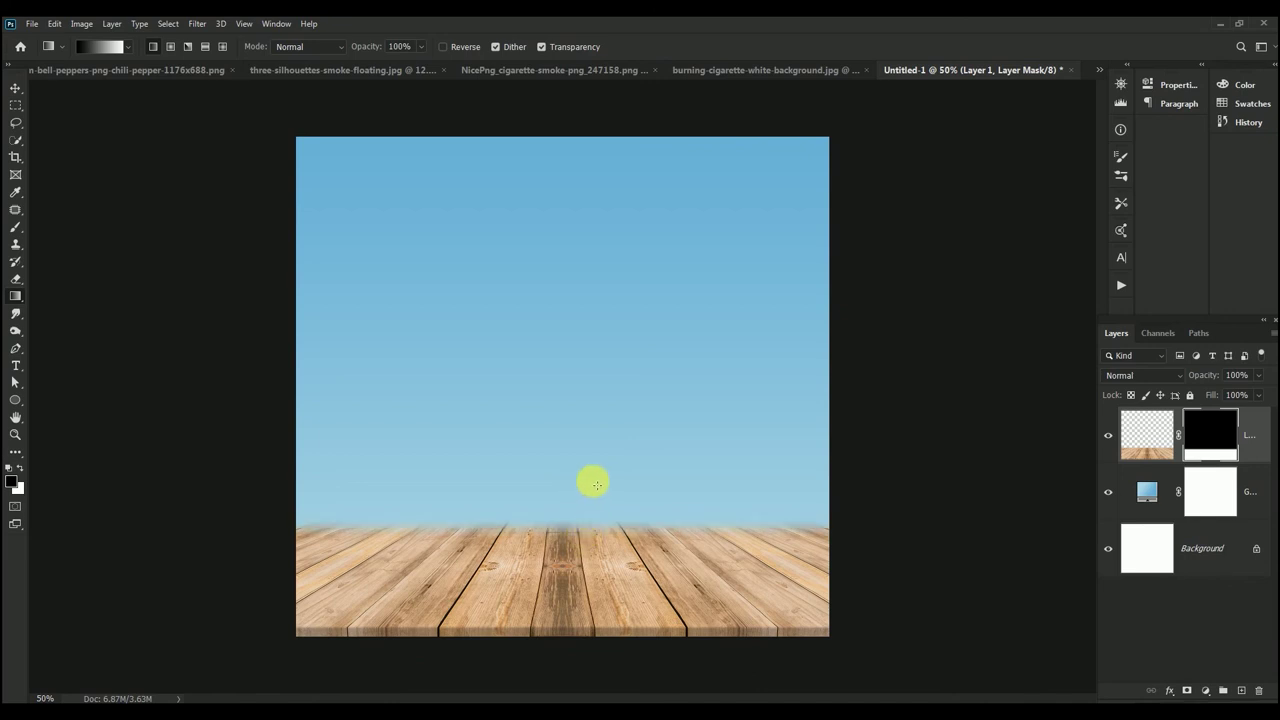
# Zoom in to review the floor, then apply the layer mask permanently to Layer 1
pyautogui.click(15, 88)
pyautogui.scroll(1, 514, 432)
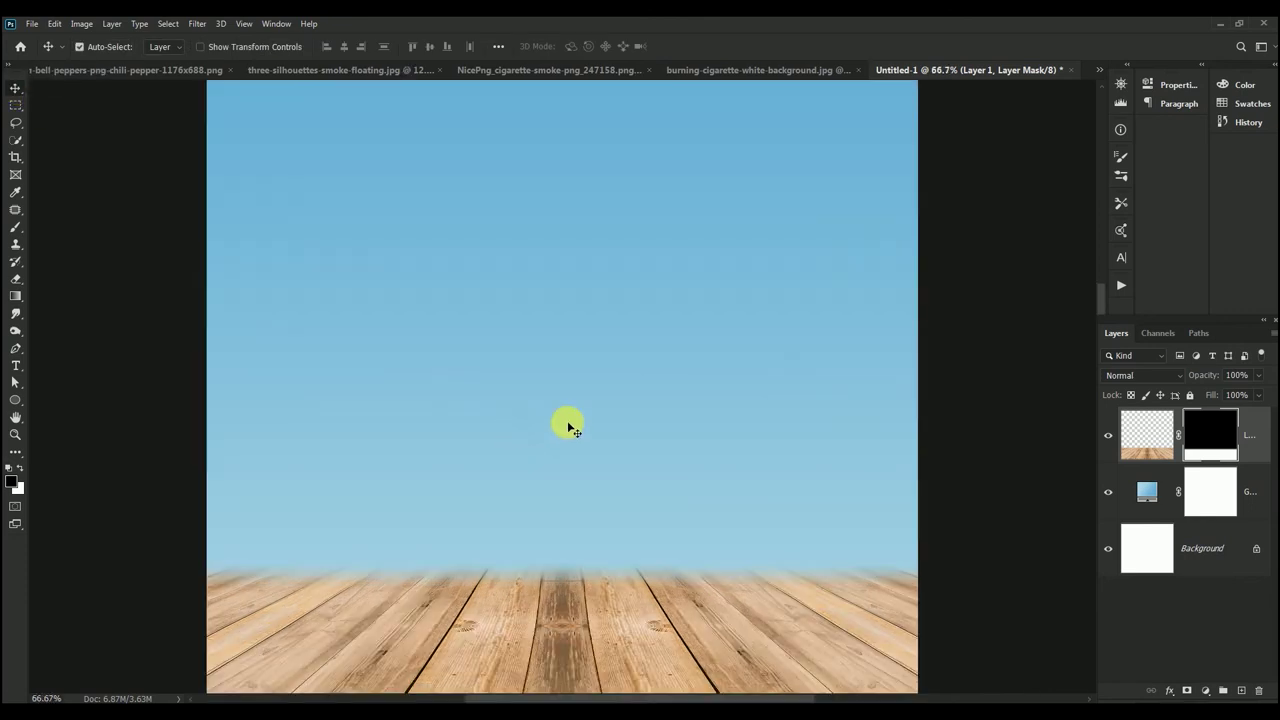
pyautogui.moveTo(606, 471); pyautogui.dragTo(608, 353)
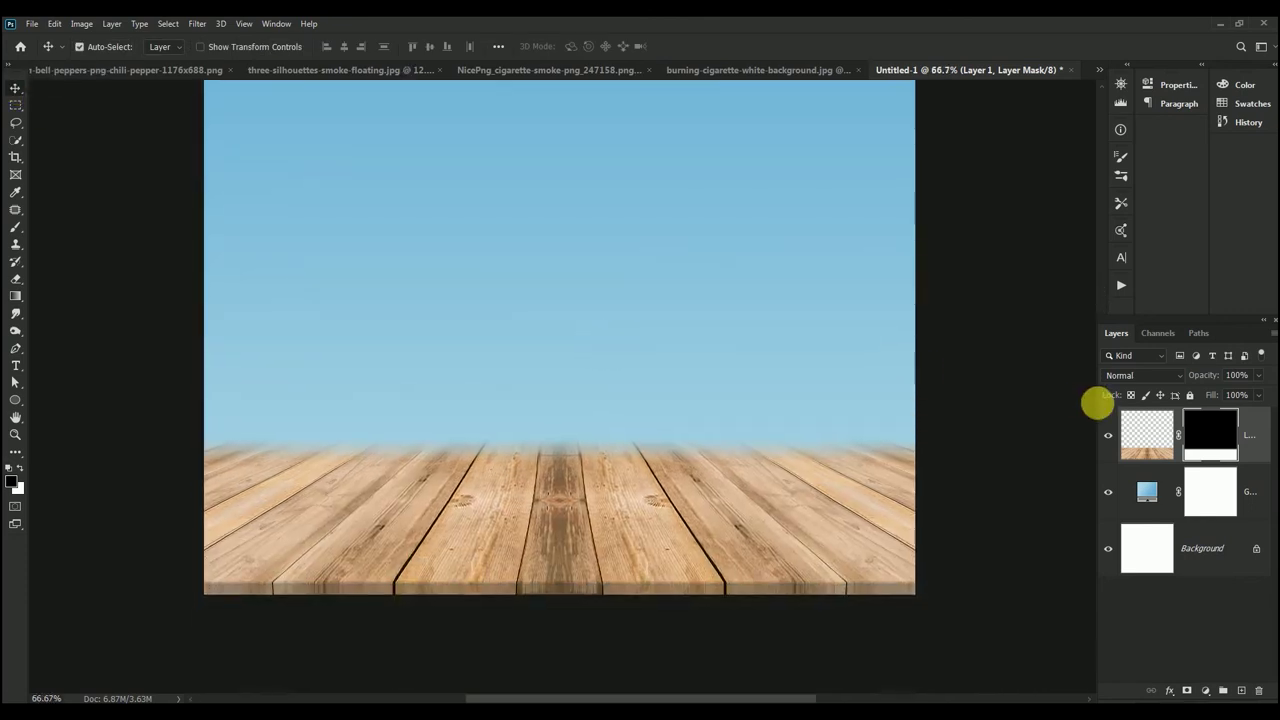
pyautogui.click(1146, 438)
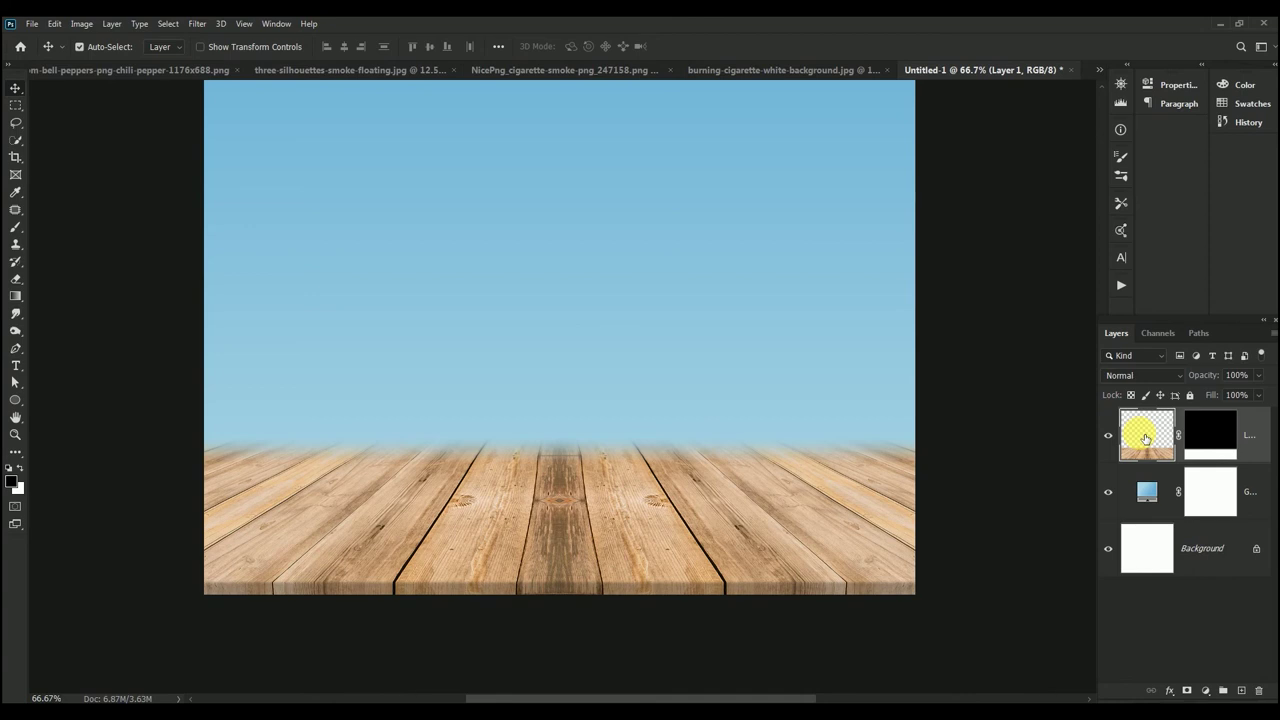
pyautogui.click(1210, 435)
pyautogui.rightClick(1208, 435)
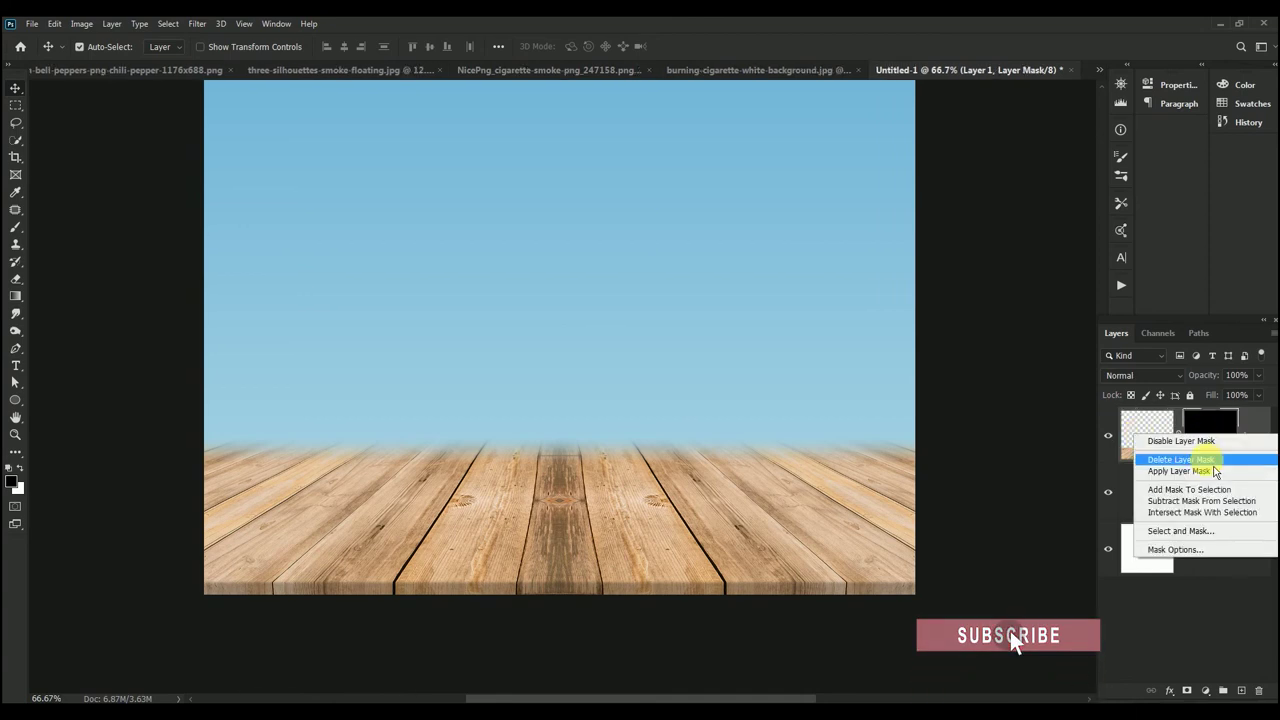
pyautogui.click(1200, 460)
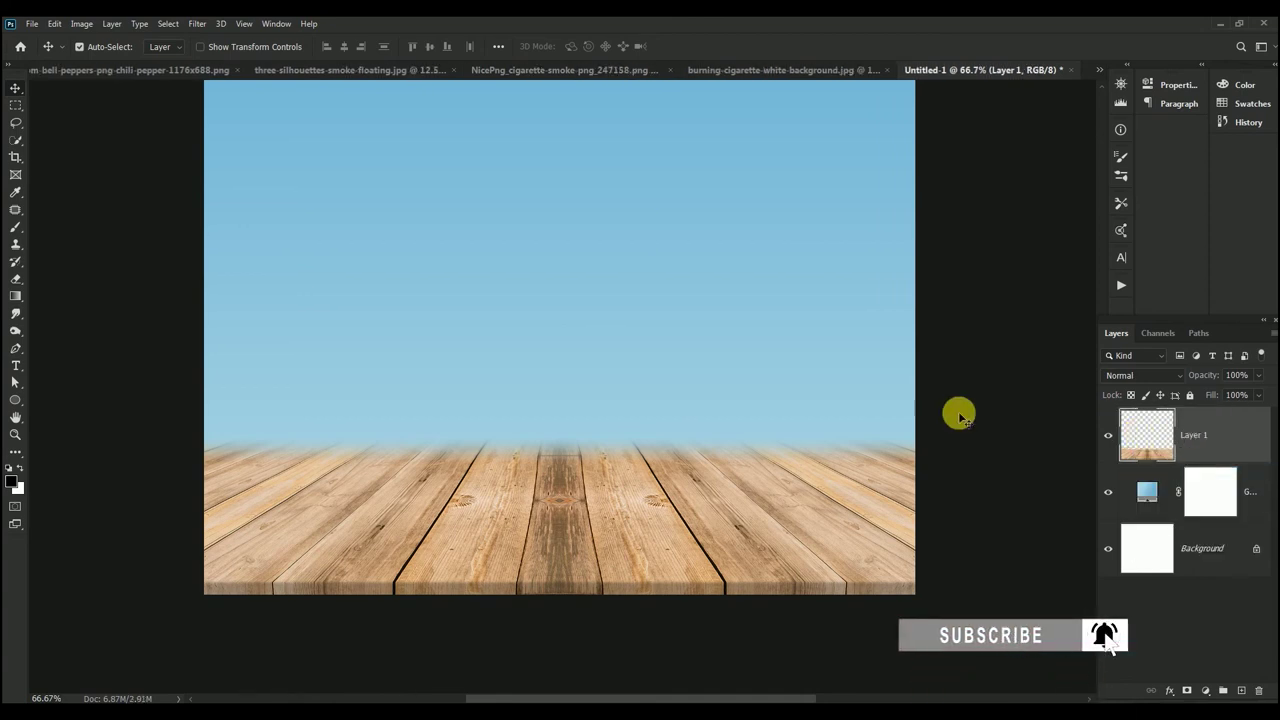
# Add a Levels adjustment layer with midtones set to 0.74
pyautogui.click(1205, 690)
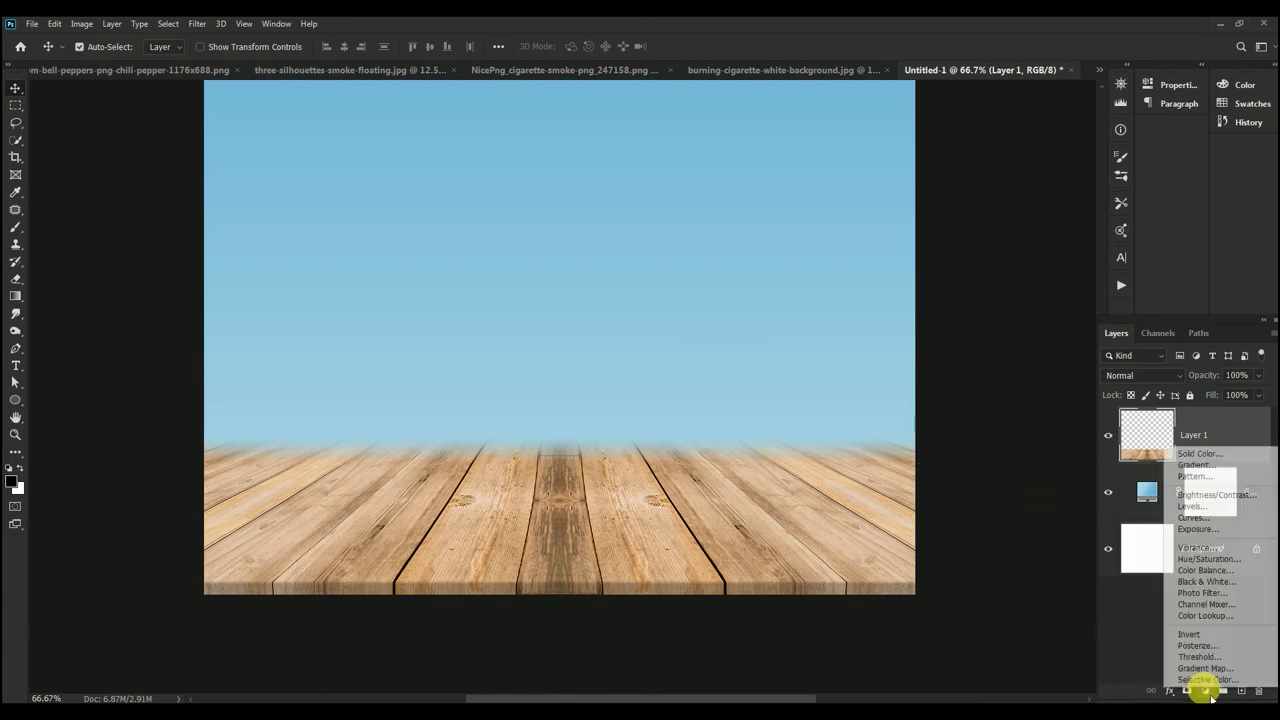
pyautogui.click(1239, 508)
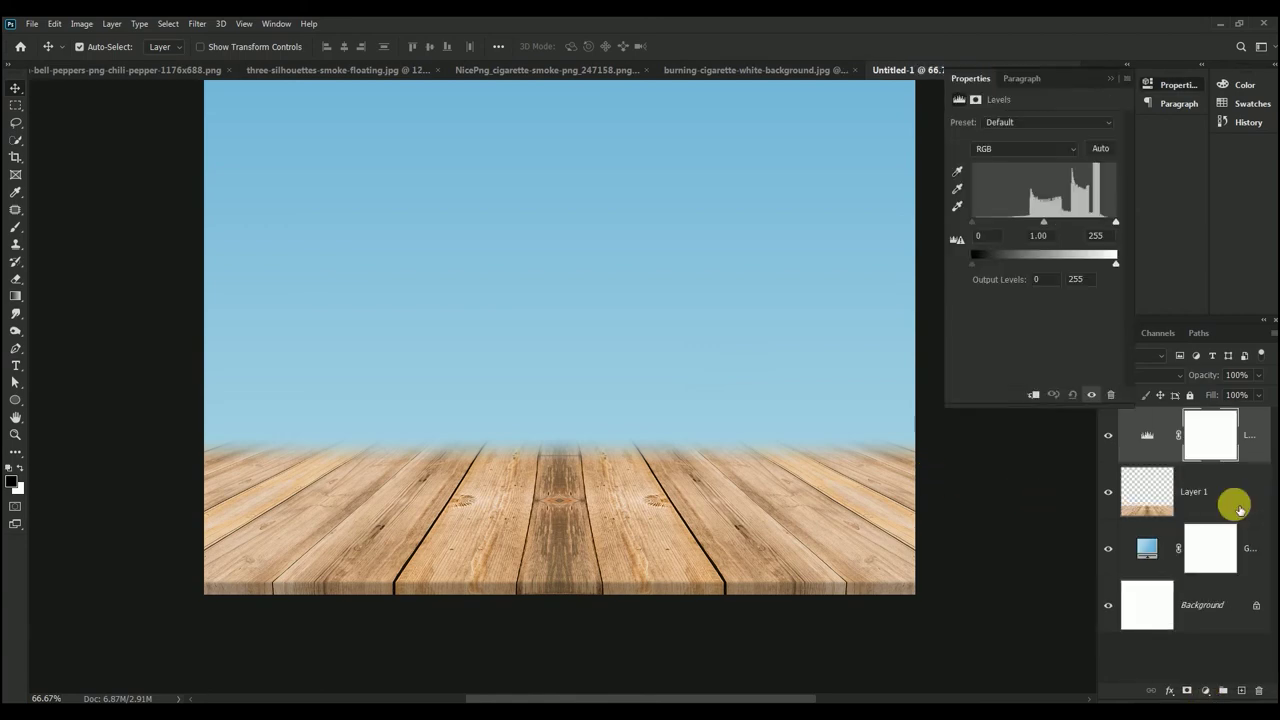
pyautogui.click(1052, 238)
pyautogui.write('0.')
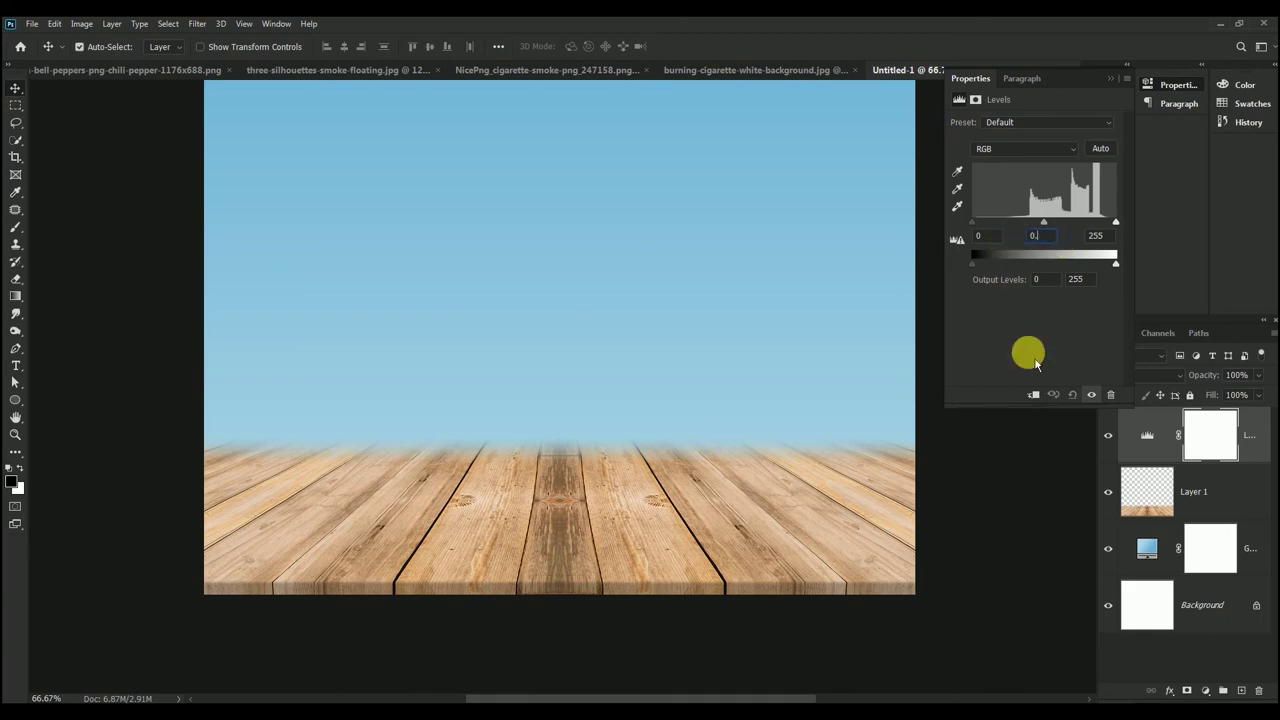
pyautogui.write('74')
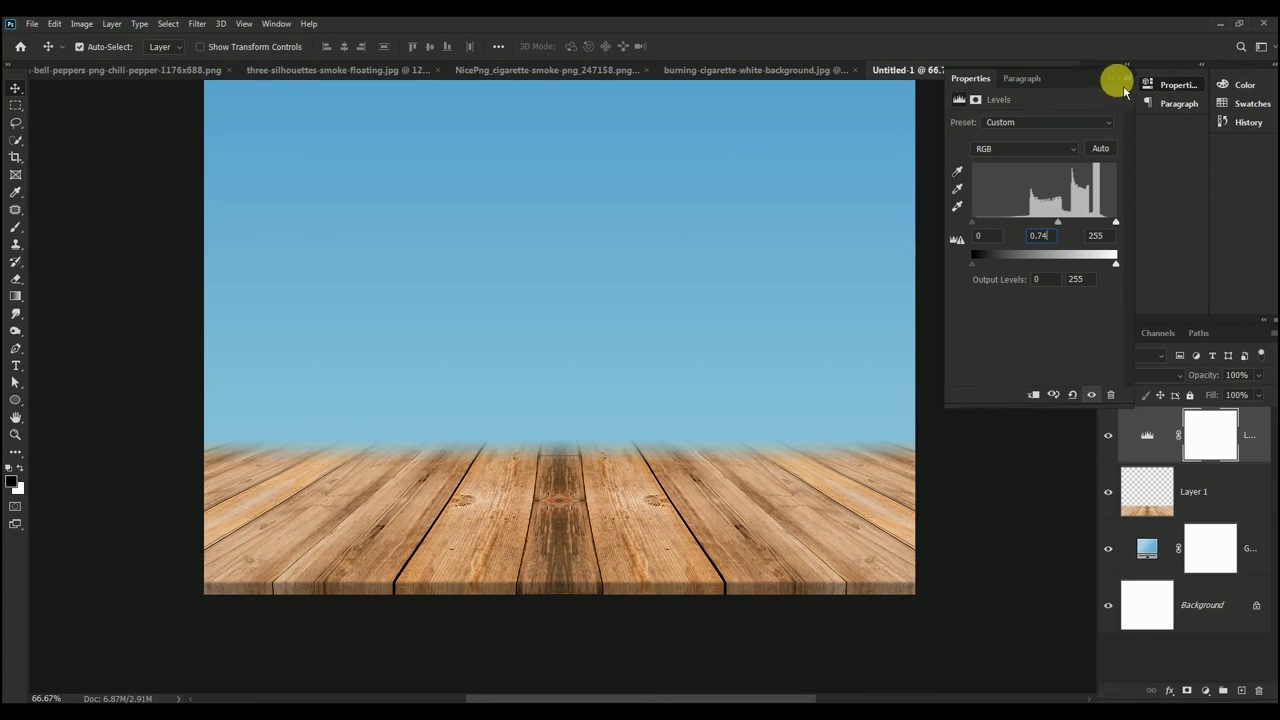
pyautogui.doubleClick(1116, 82)
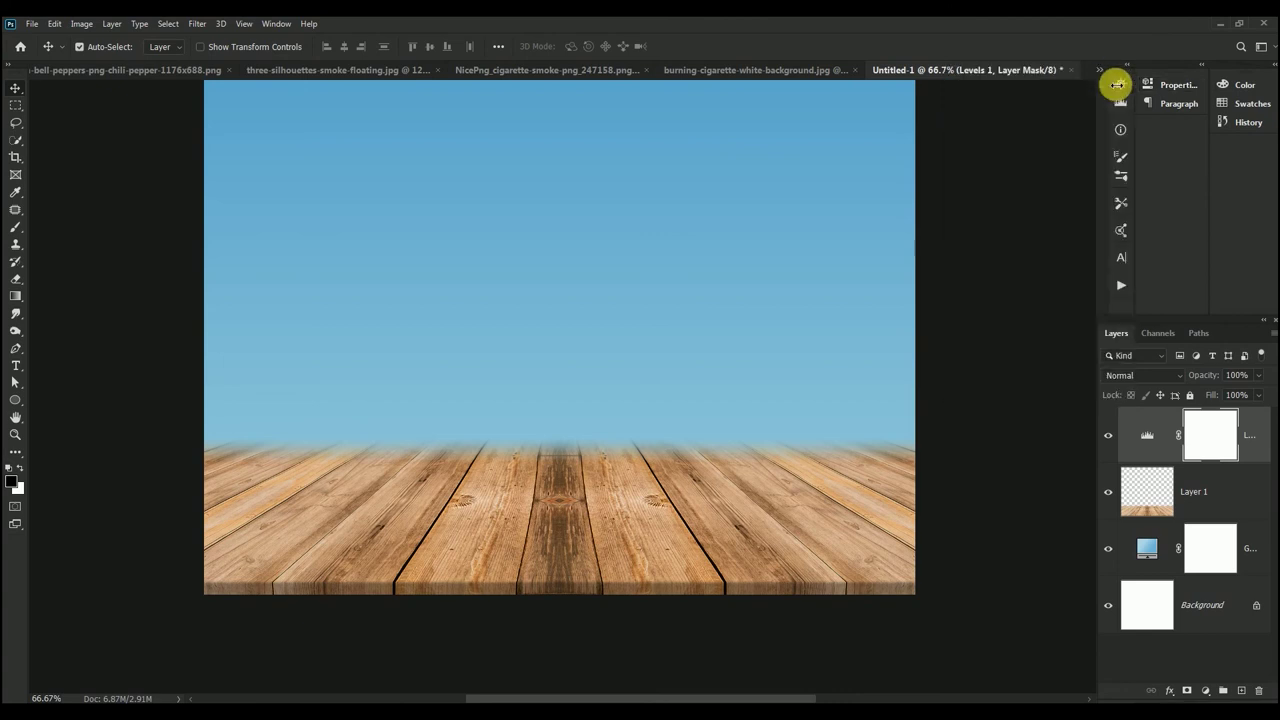
# Clip the Levels adjustment to Layer 1 and toggle its visibility to compare
pyautogui.keyDown('alt'); pyautogui.click(1143, 465); pyautogui.keyUp('alt')
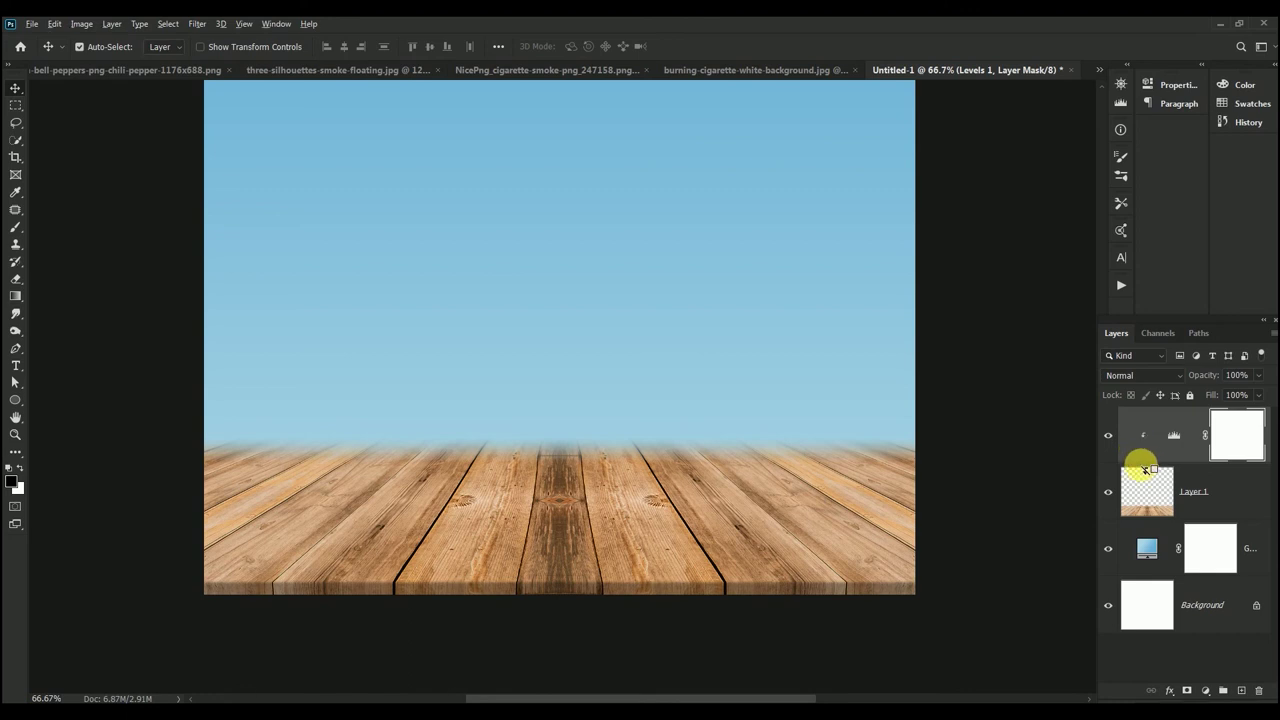
pyautogui.keyDown('alt'); pyautogui.click(1143, 465); pyautogui.keyUp('alt')
pyautogui.keyDown('alt'); pyautogui.click(1143, 465); pyautogui.keyUp('alt')
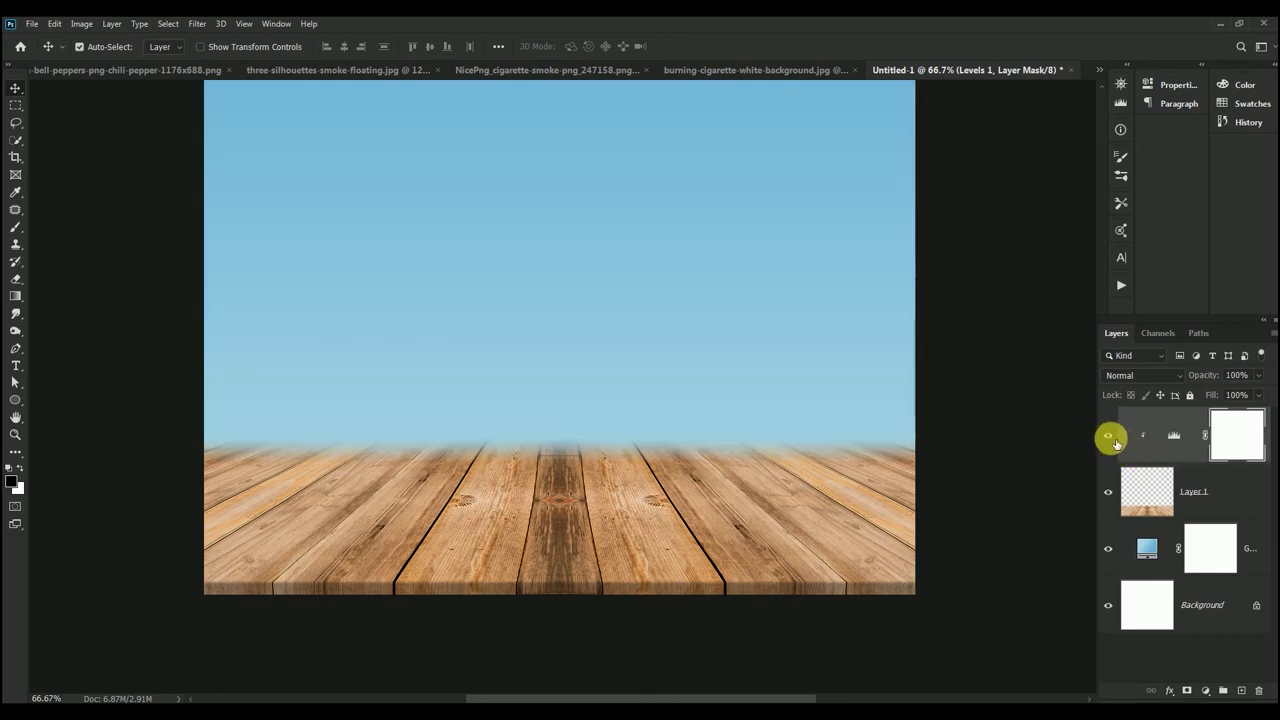
pyautogui.click(1108, 435)
pyautogui.click(1108, 436)
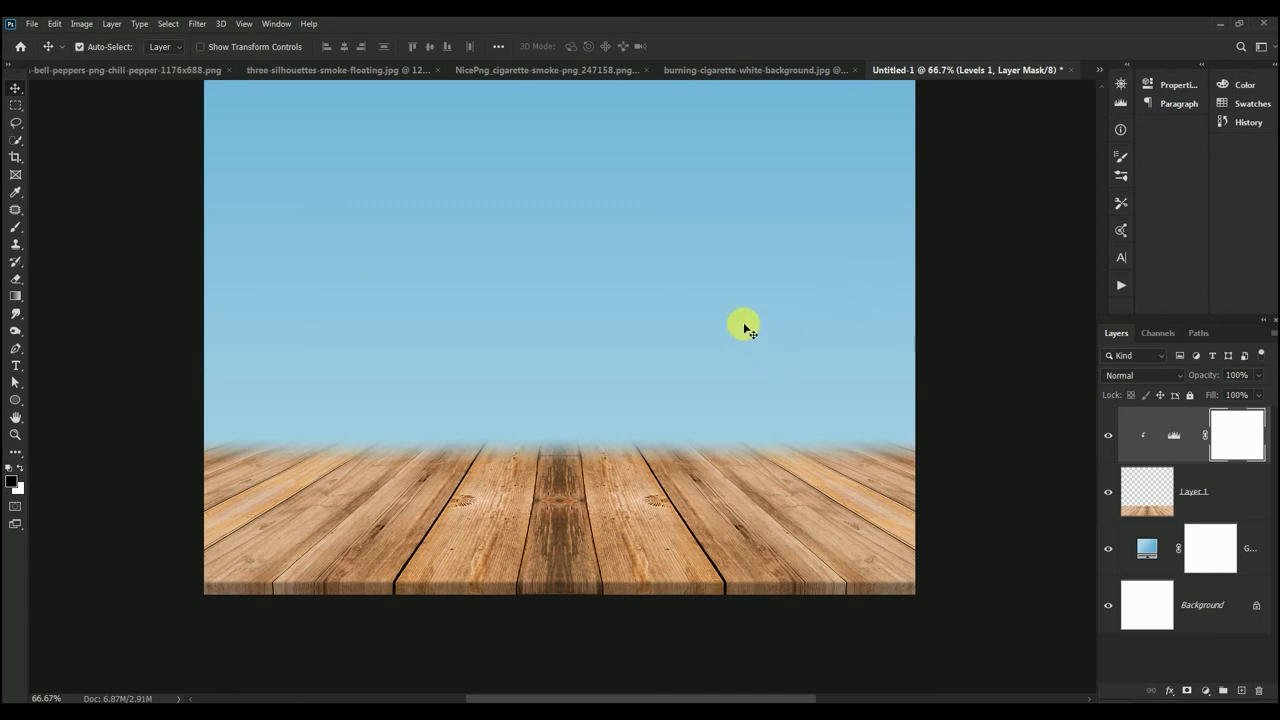
# Apply a Camera Raw Filter to Layer 1 with Texture +77 and Clarity +37
pyautogui.click(1133, 487)
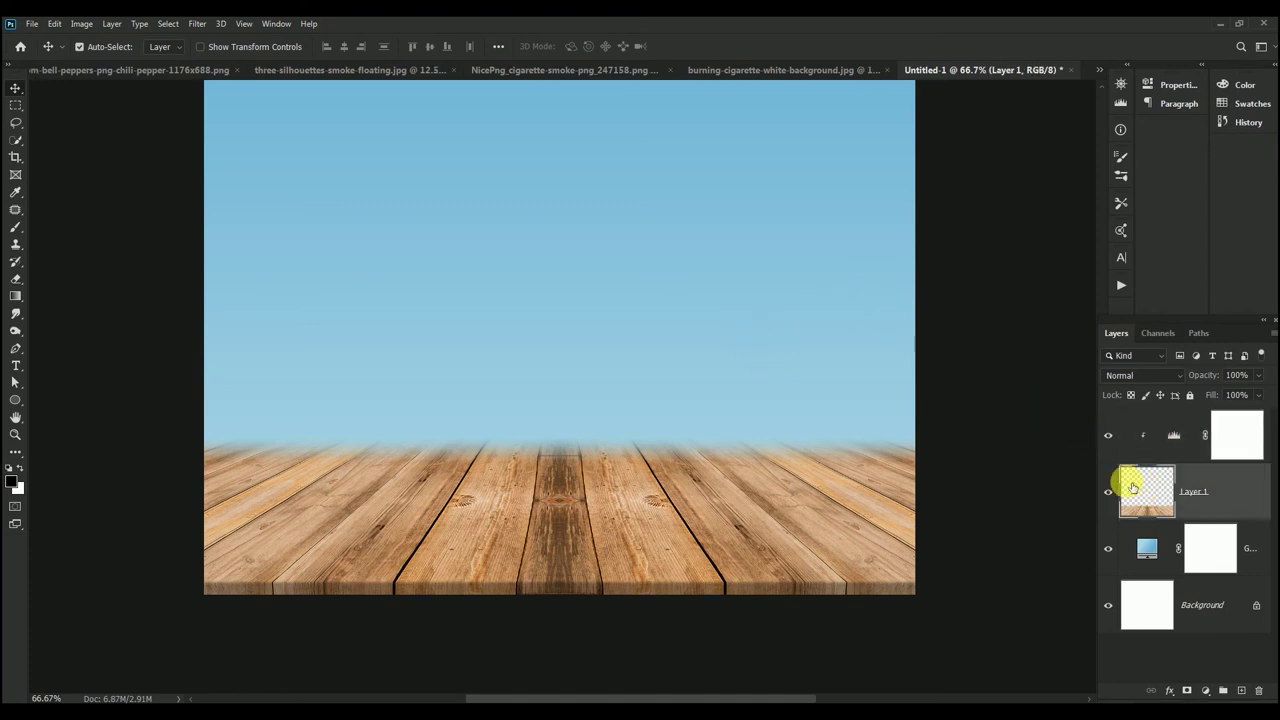
pyautogui.click(198, 24)
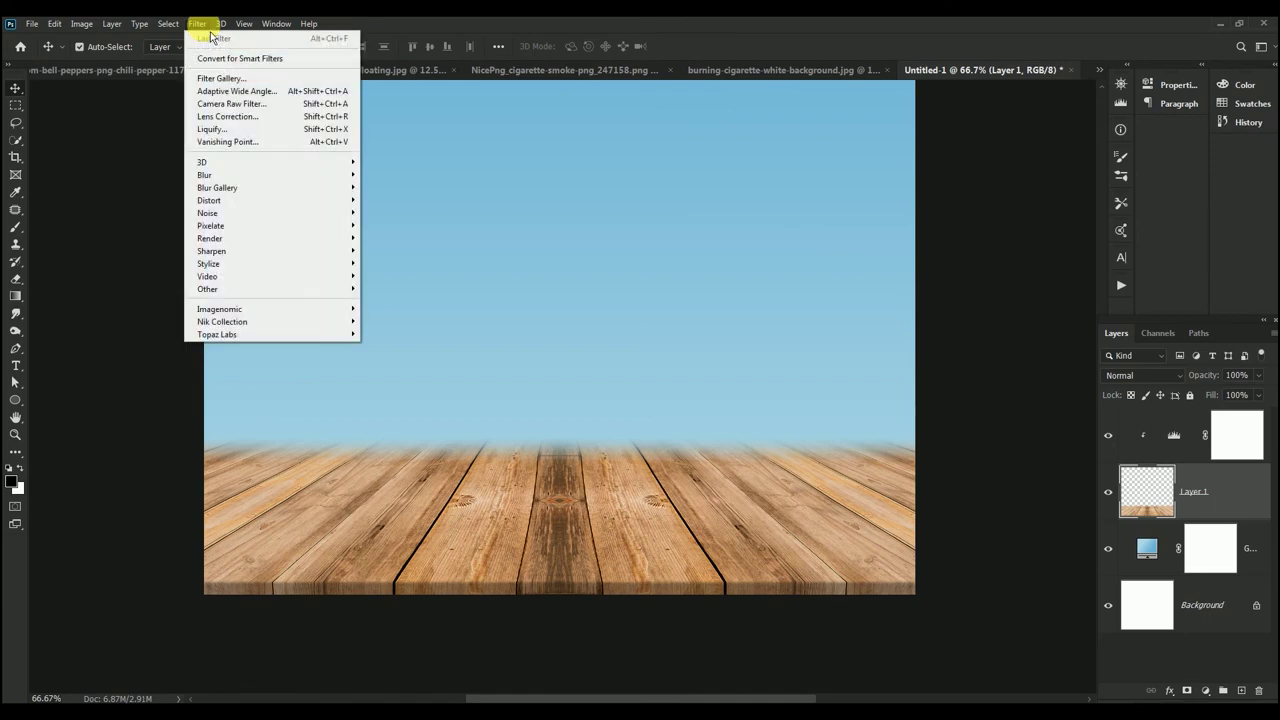
pyautogui.click(236, 105)
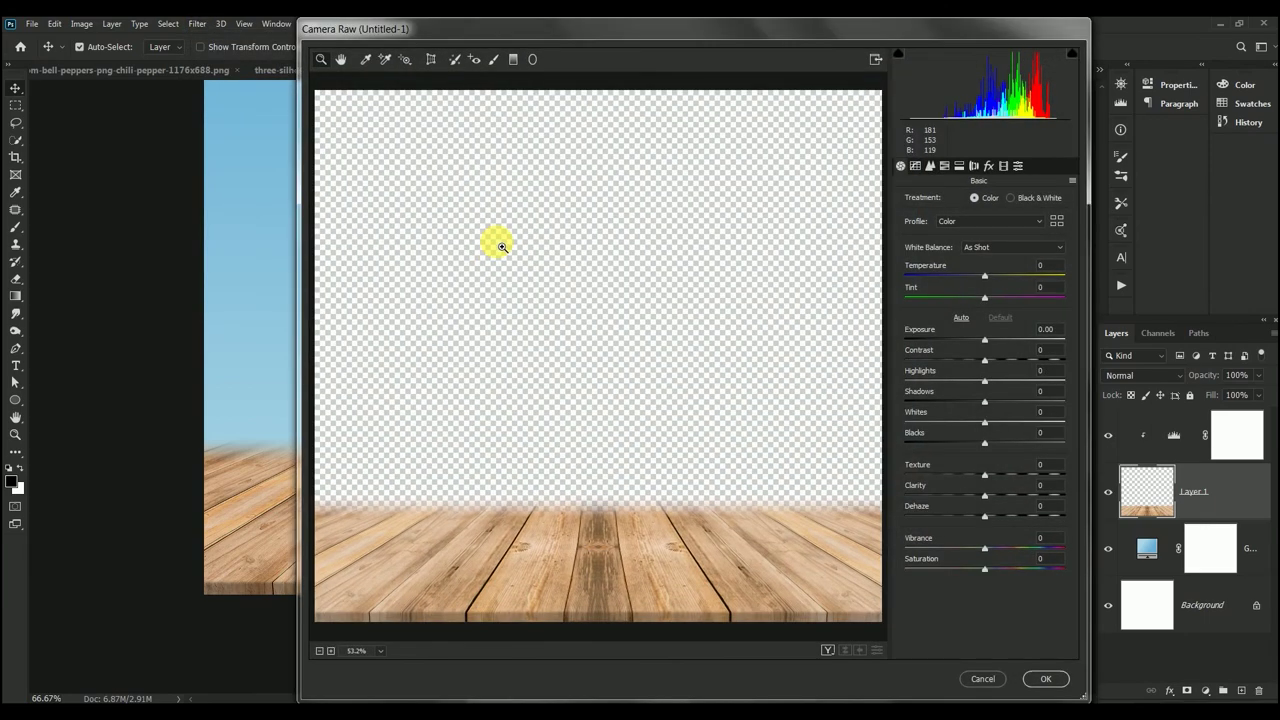
pyautogui.click(1040, 465)
pyautogui.write('+')
pyautogui.write('77')
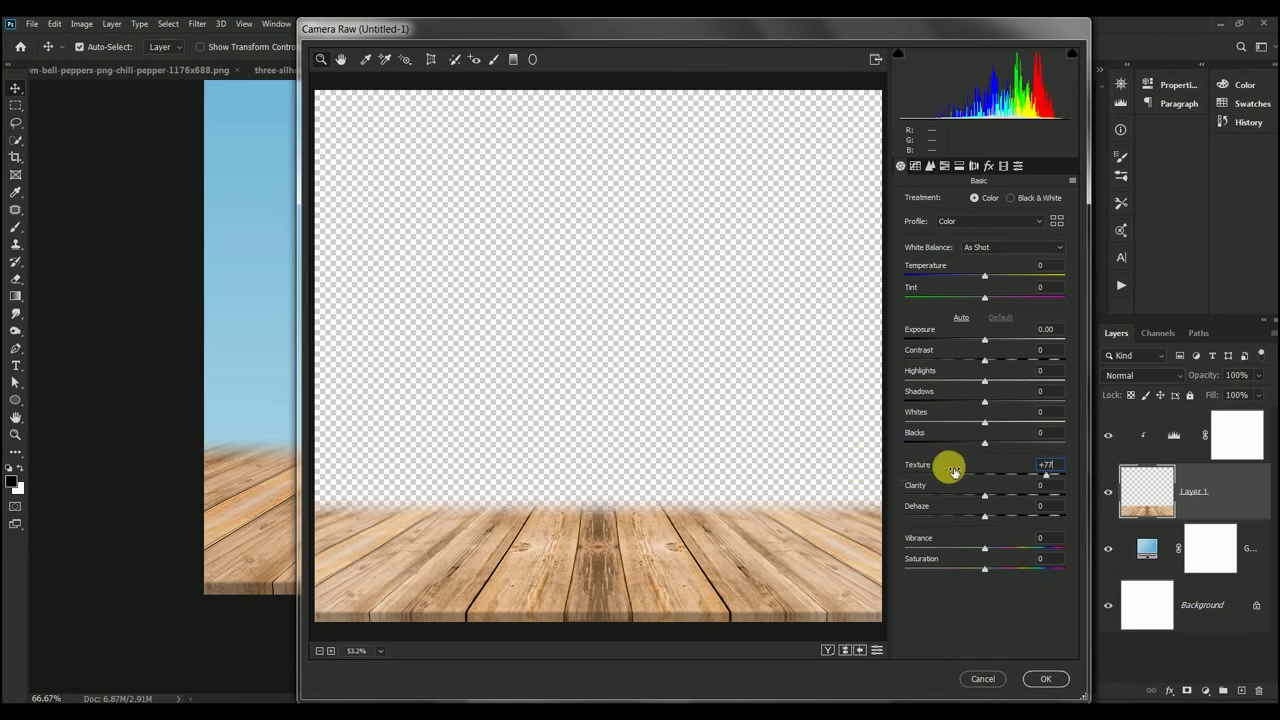
pyautogui.click(1050, 487)
pyautogui.write('+')
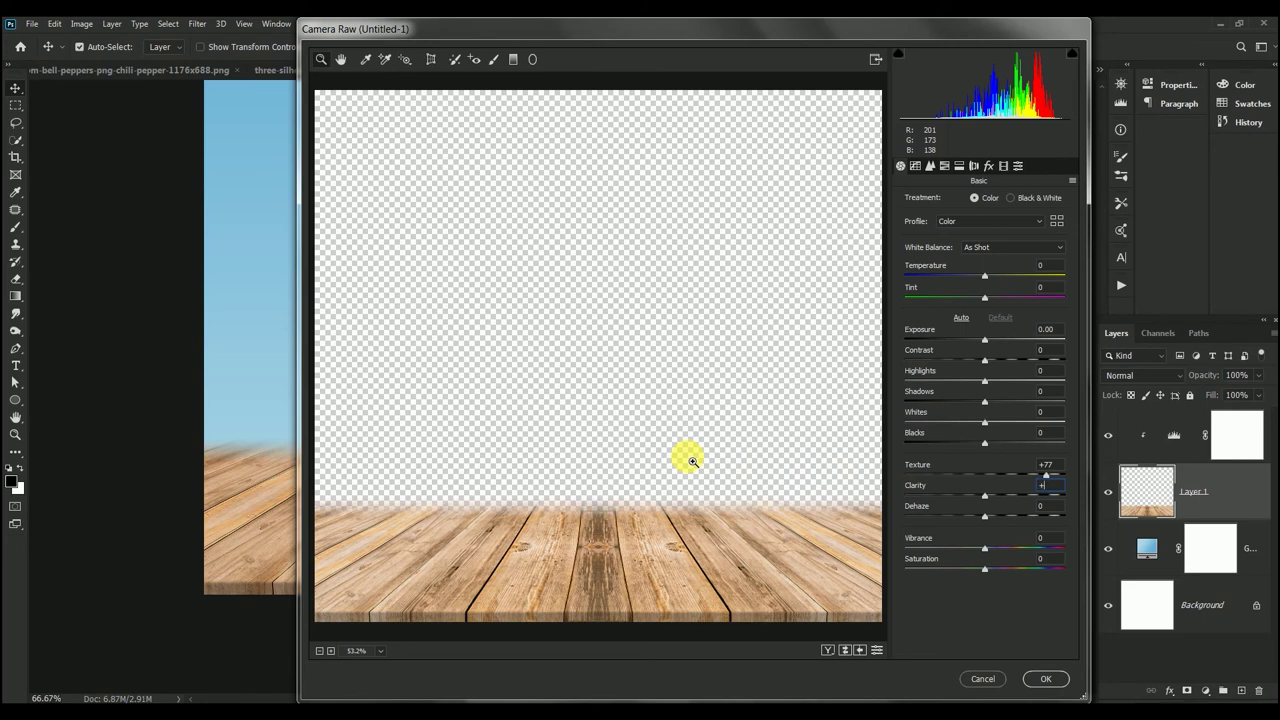
pyautogui.write('37')
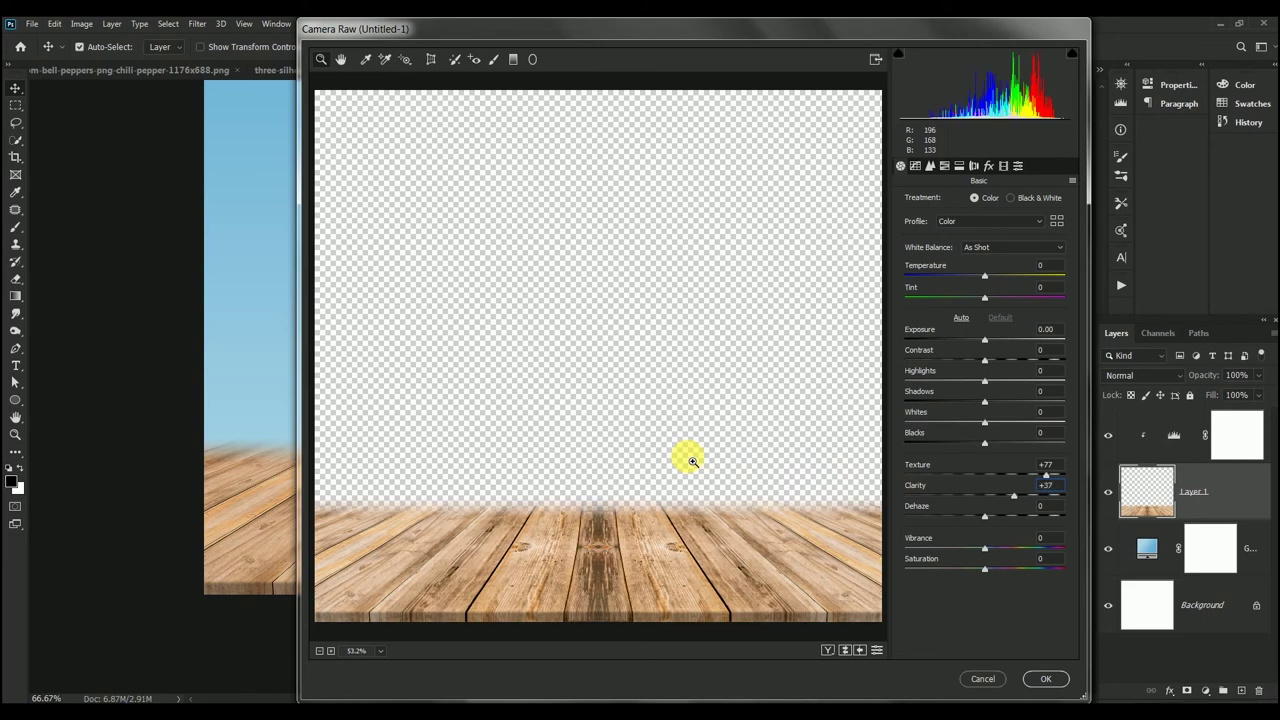
pyautogui.click(1043, 680)
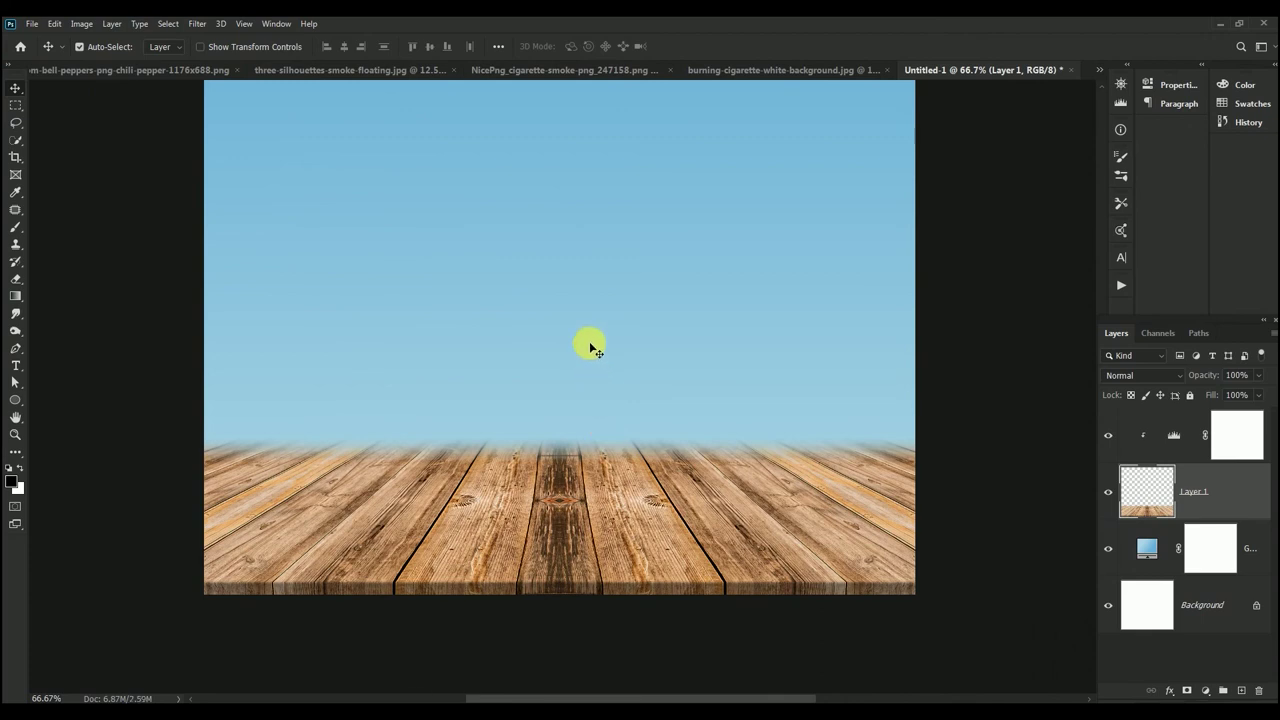
# Bring the chili pepper into Untitled-1 as Layer 2, above the Levels layer and unclipped
pyautogui.moveTo(574, 306)
pyautogui.mouseDown()
pyautogui.moveTo(549, 380)
pyautogui.moveTo(596, 375)
pyautogui.mouseUp()
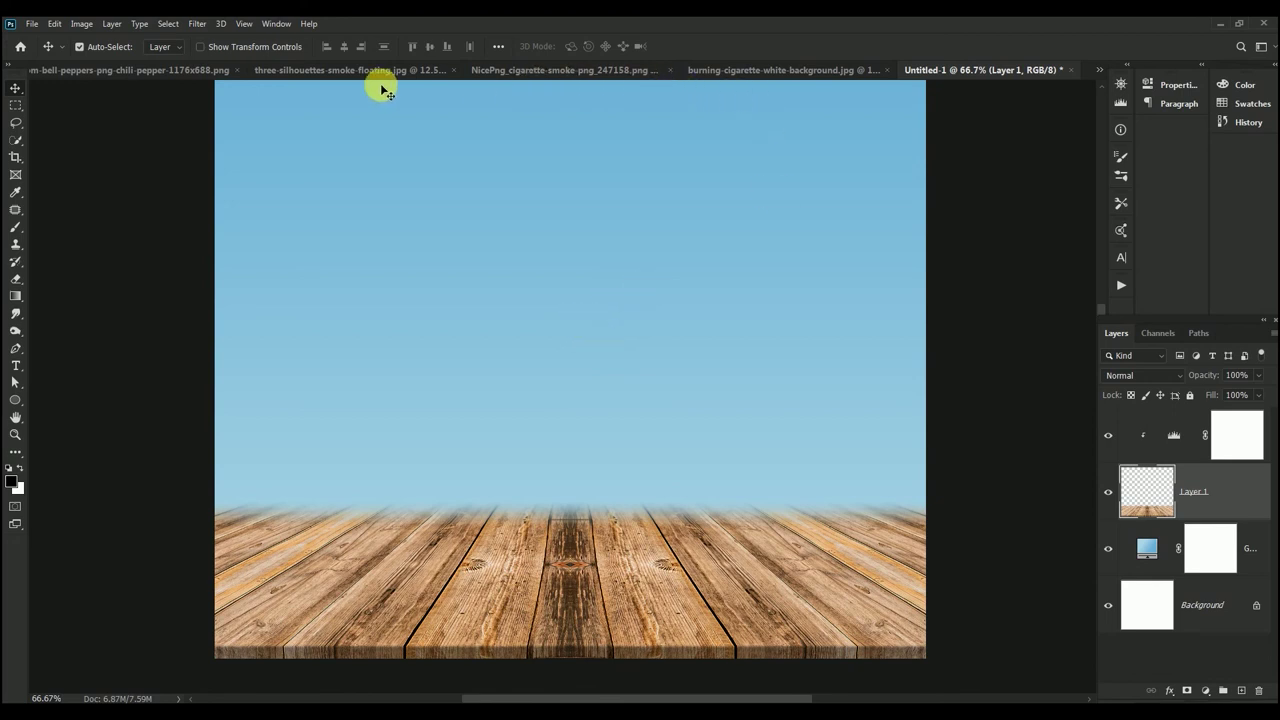
pyautogui.click(123, 71)
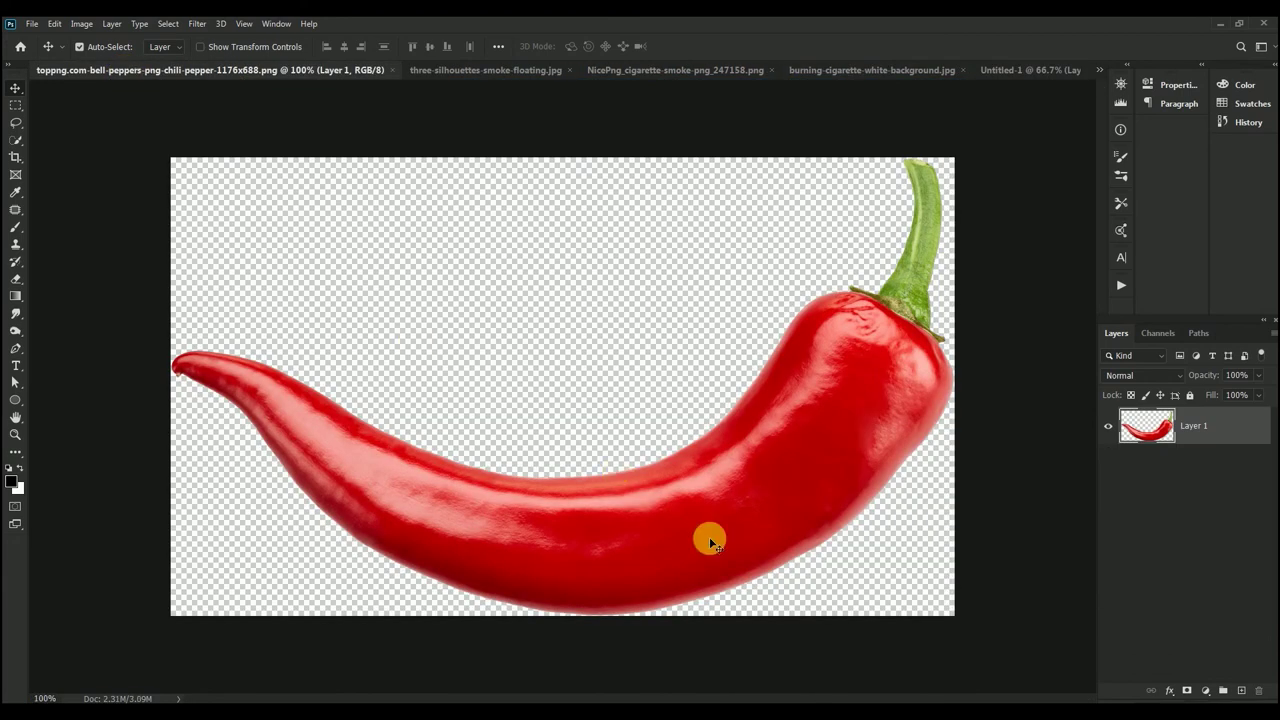
pyautogui.moveTo(724, 550)
pyautogui.mouseDown()
pyautogui.moveTo(1019, 127)
pyautogui.moveTo(1028, 75)
pyautogui.moveTo(553, 527)
pyautogui.mouseUp()
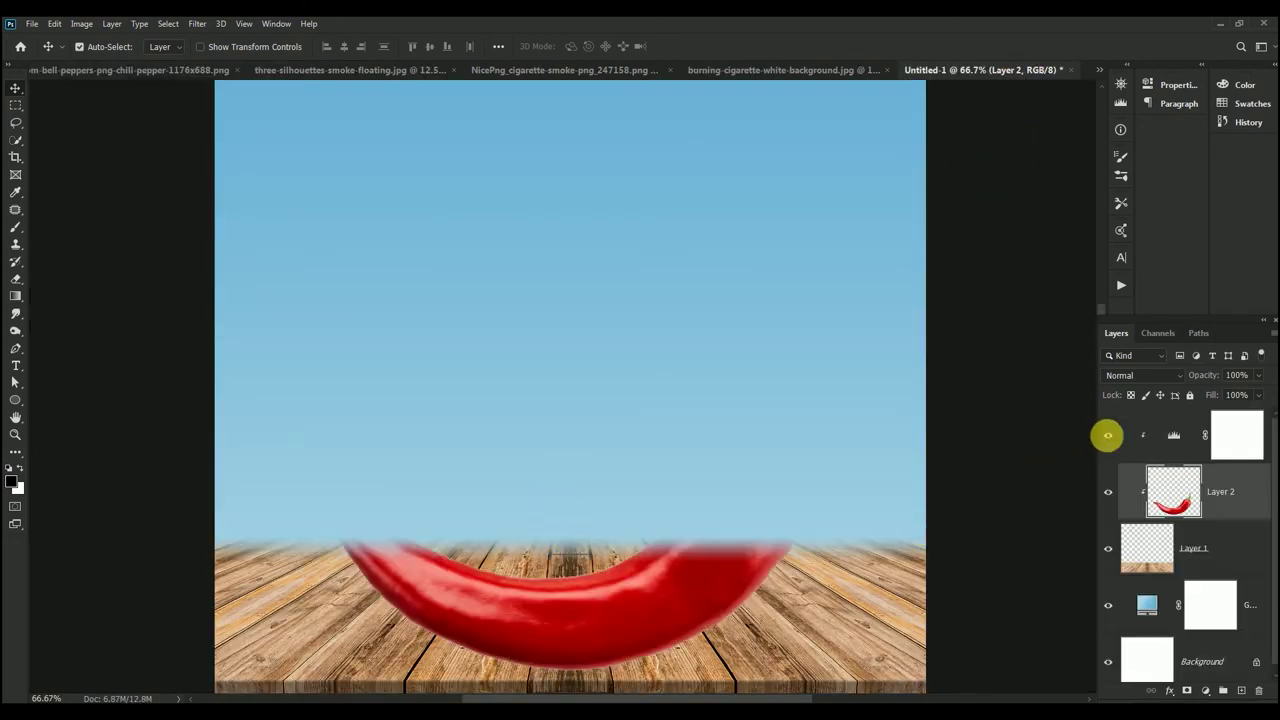
pyautogui.moveTo(1170, 490); pyautogui.dragTo(1178, 430)
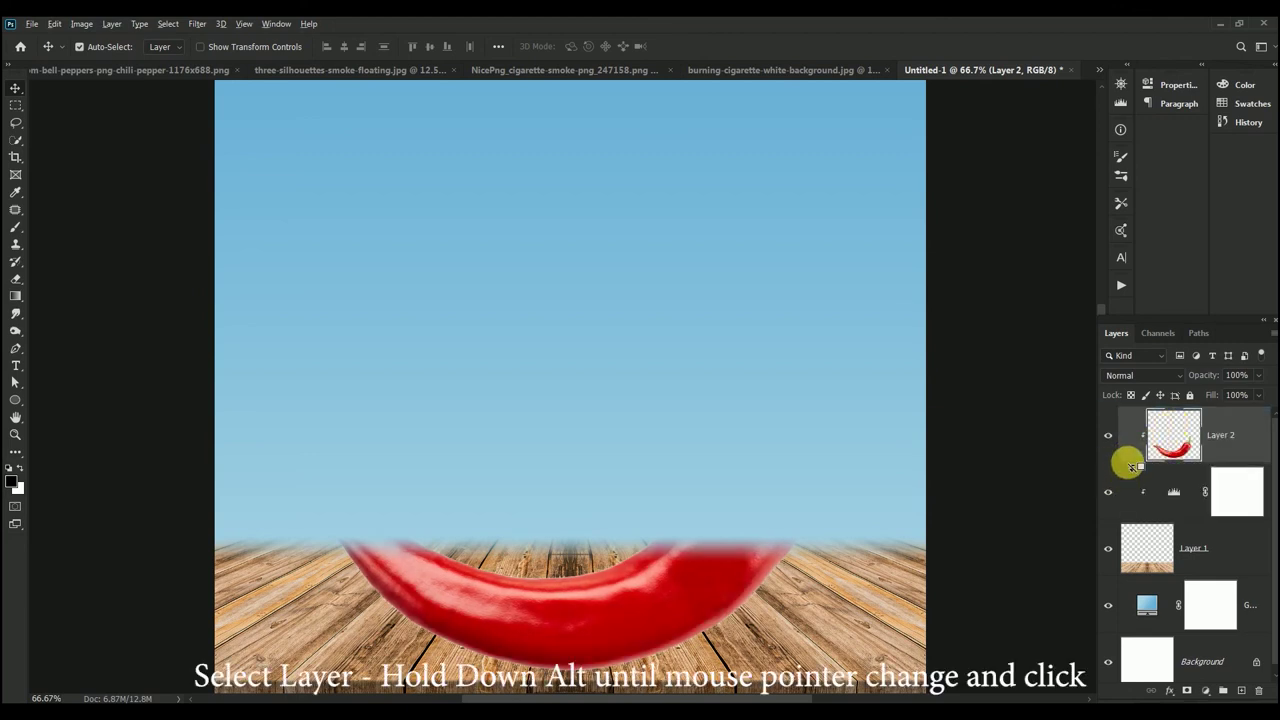
pyautogui.keyDown('alt'); pyautogui.click(1128, 465); pyautogui.keyUp('alt')
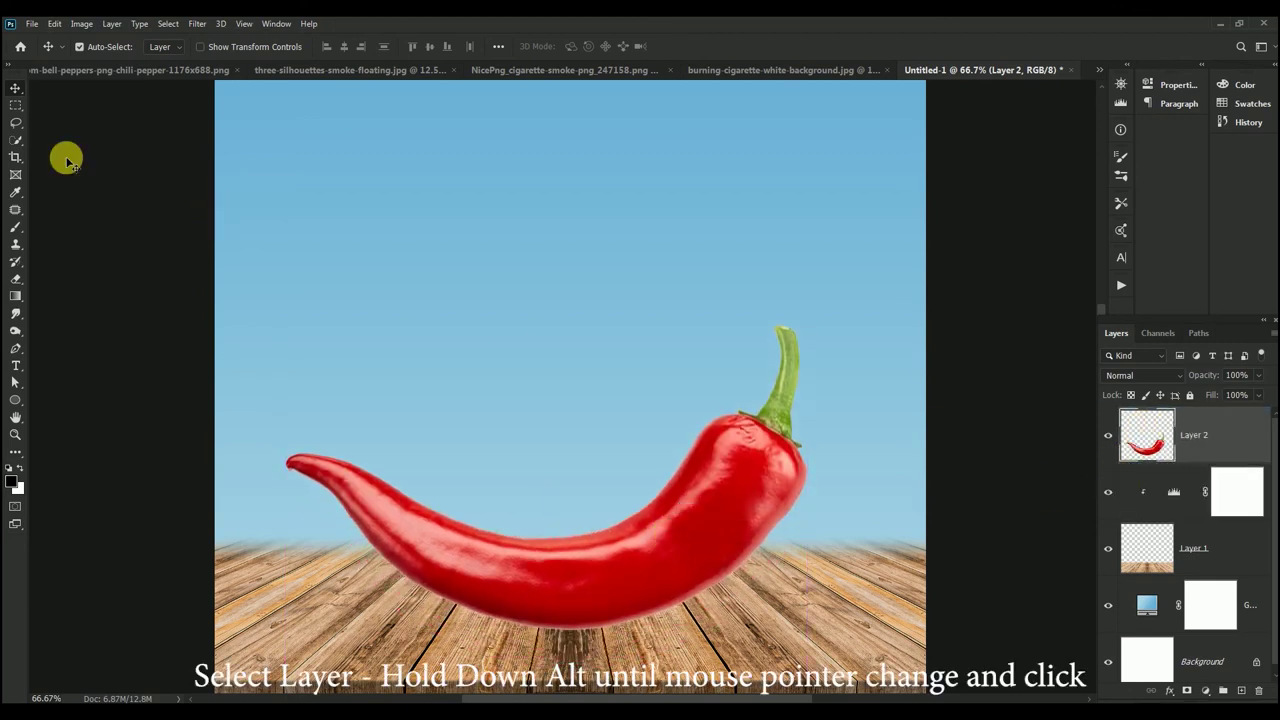
pyautogui.click(105, 69)
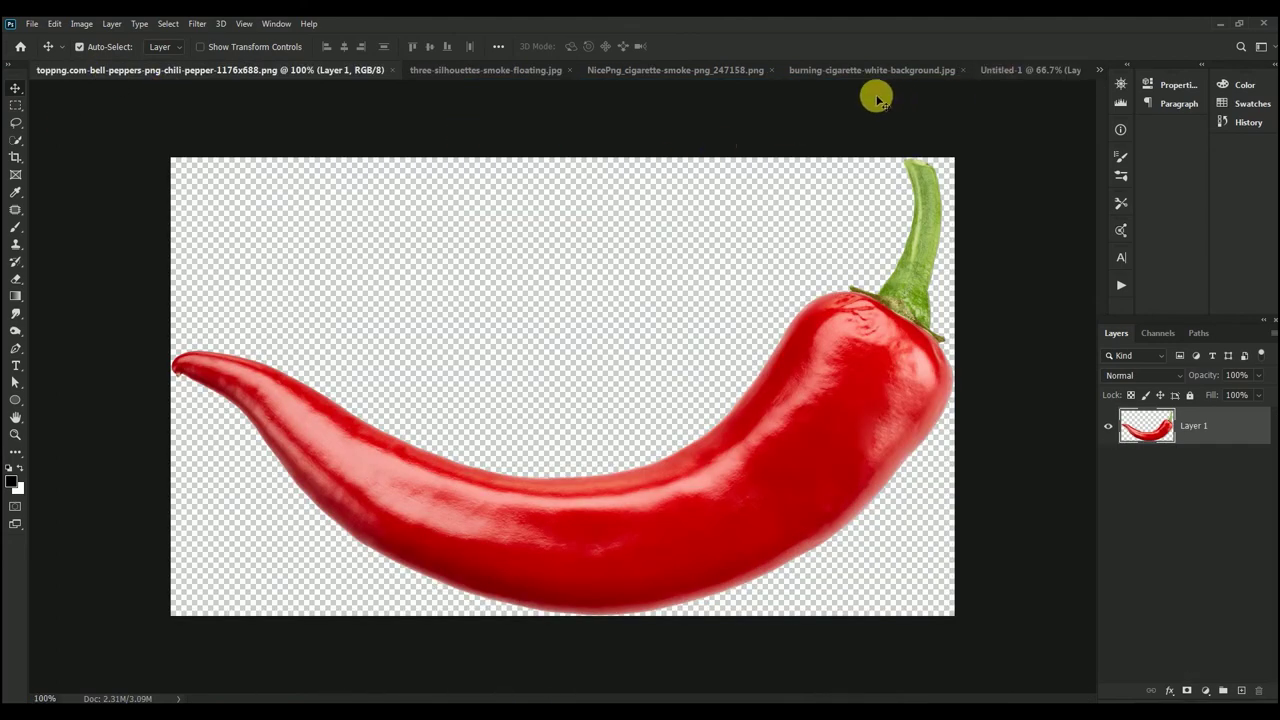
# Close the chili source, scale the pepper smart object to about 50%, and set it on the tabletop
pyautogui.click(392, 70)
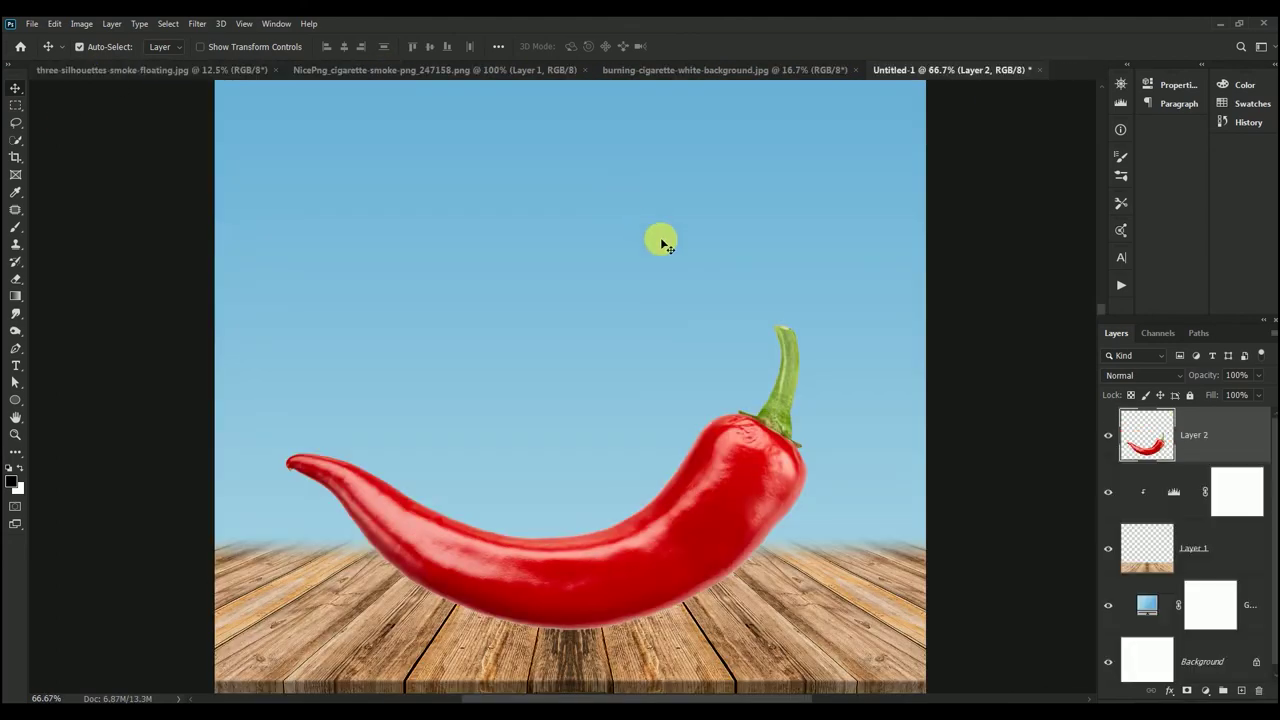
pyautogui.moveTo(664, 566); pyautogui.dragTo(658, 535)
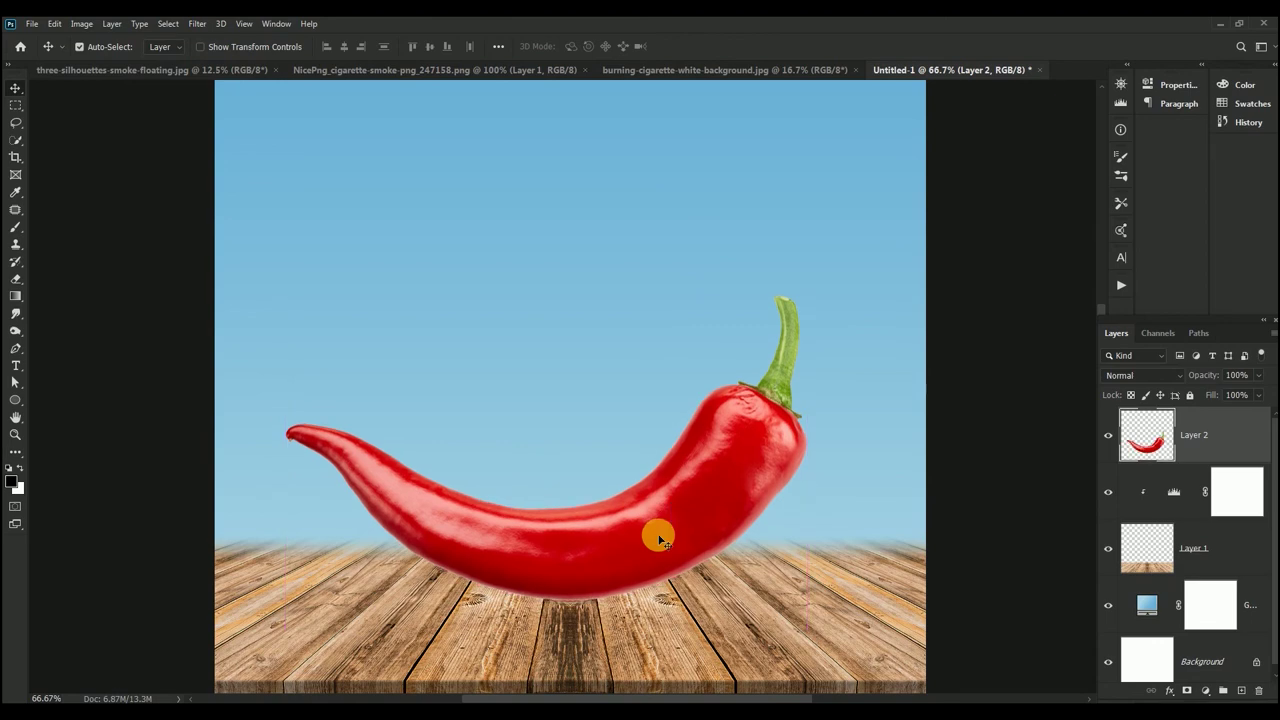
pyautogui.rightClick(1220, 432)
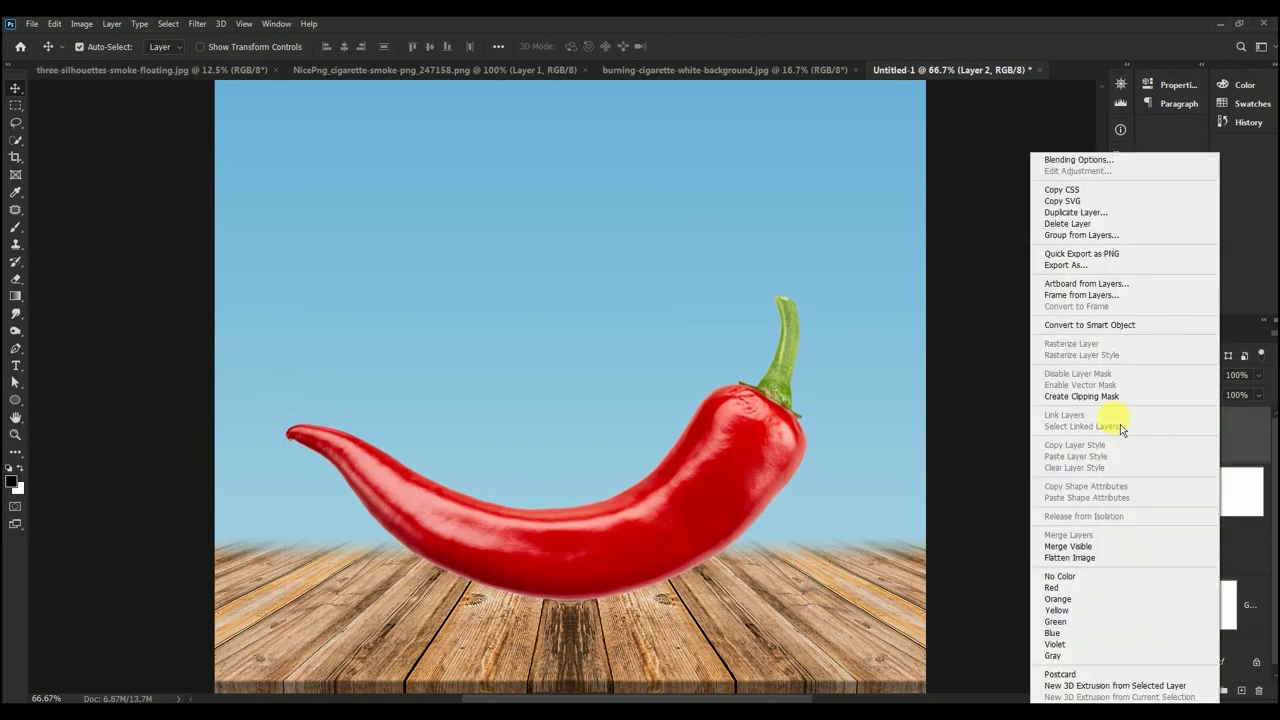
pyautogui.click(1135, 325)
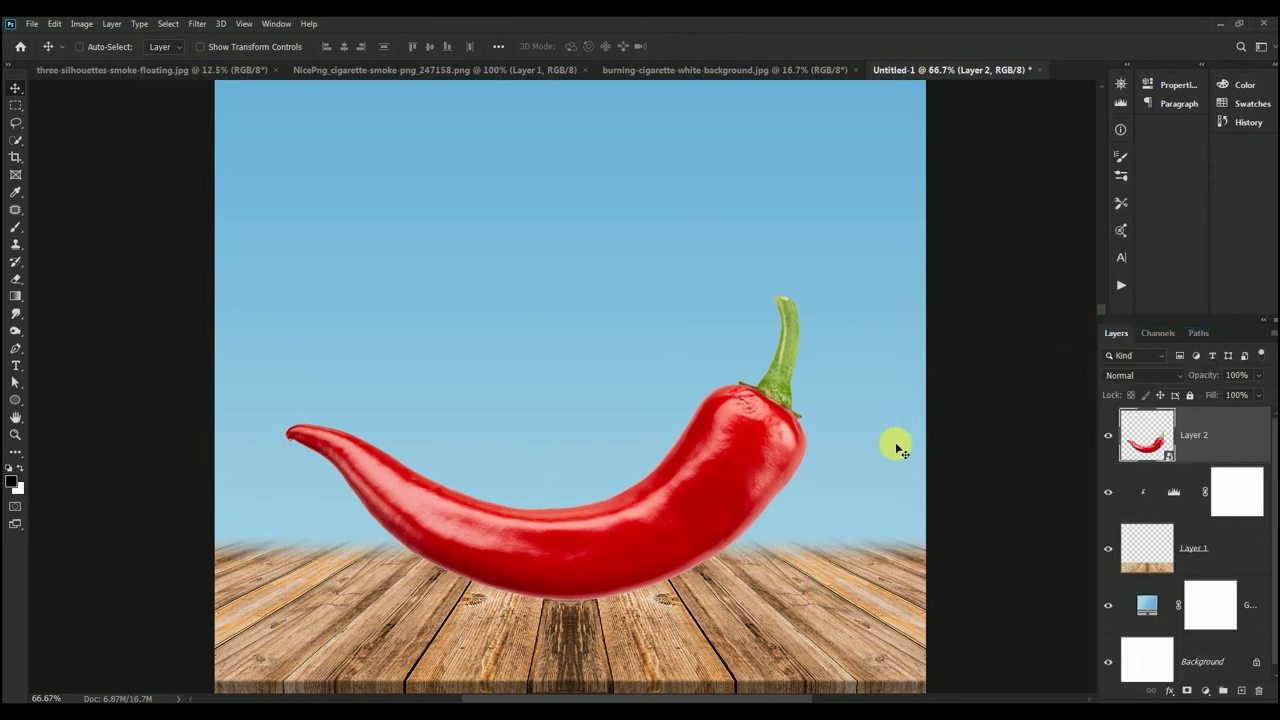
pyautogui.hotkey('ctrl', 't')
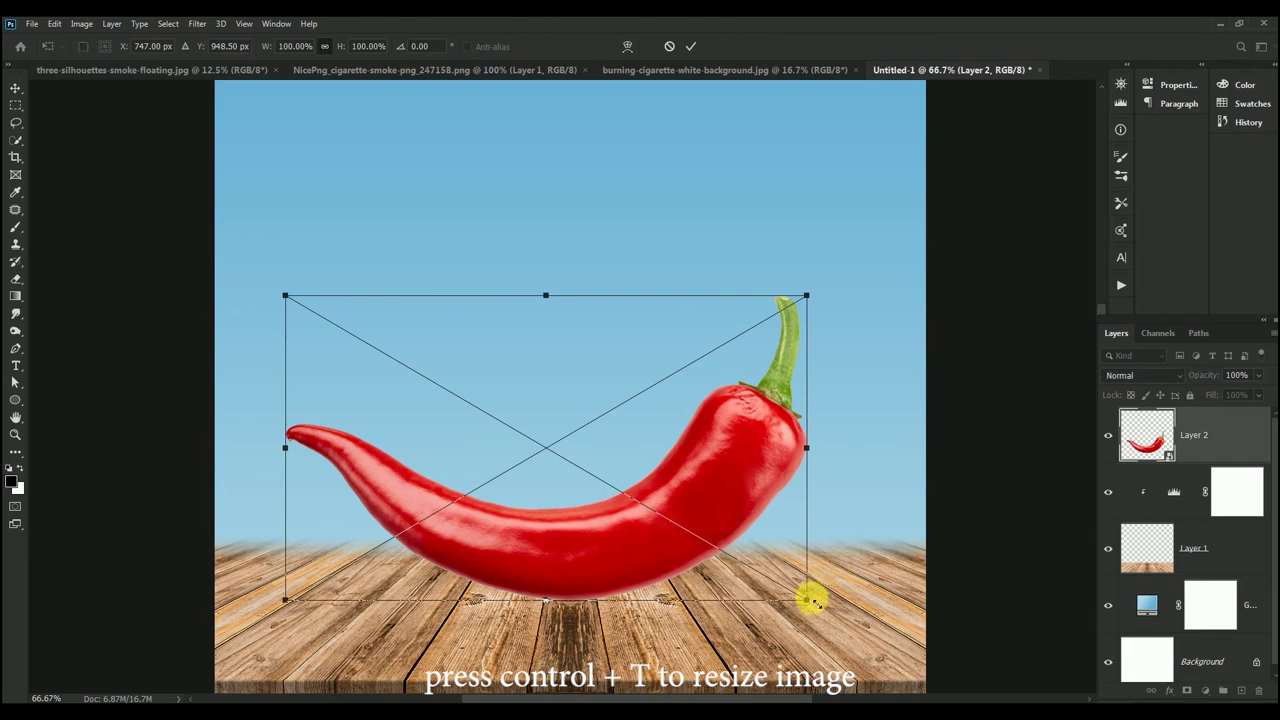
pyautogui.moveTo(808, 600); pyautogui.dragTo(676, 526)
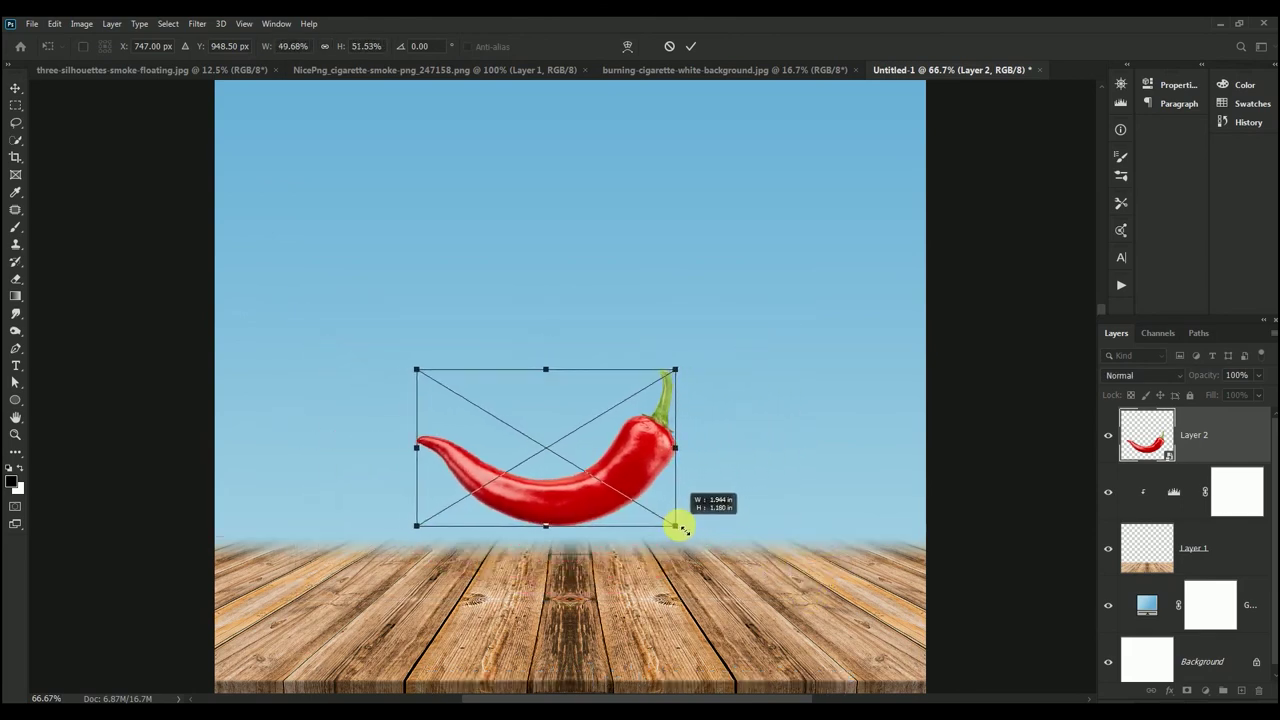
pyautogui.click(690, 46)
pyautogui.moveTo(617, 460); pyautogui.dragTo(637, 528)
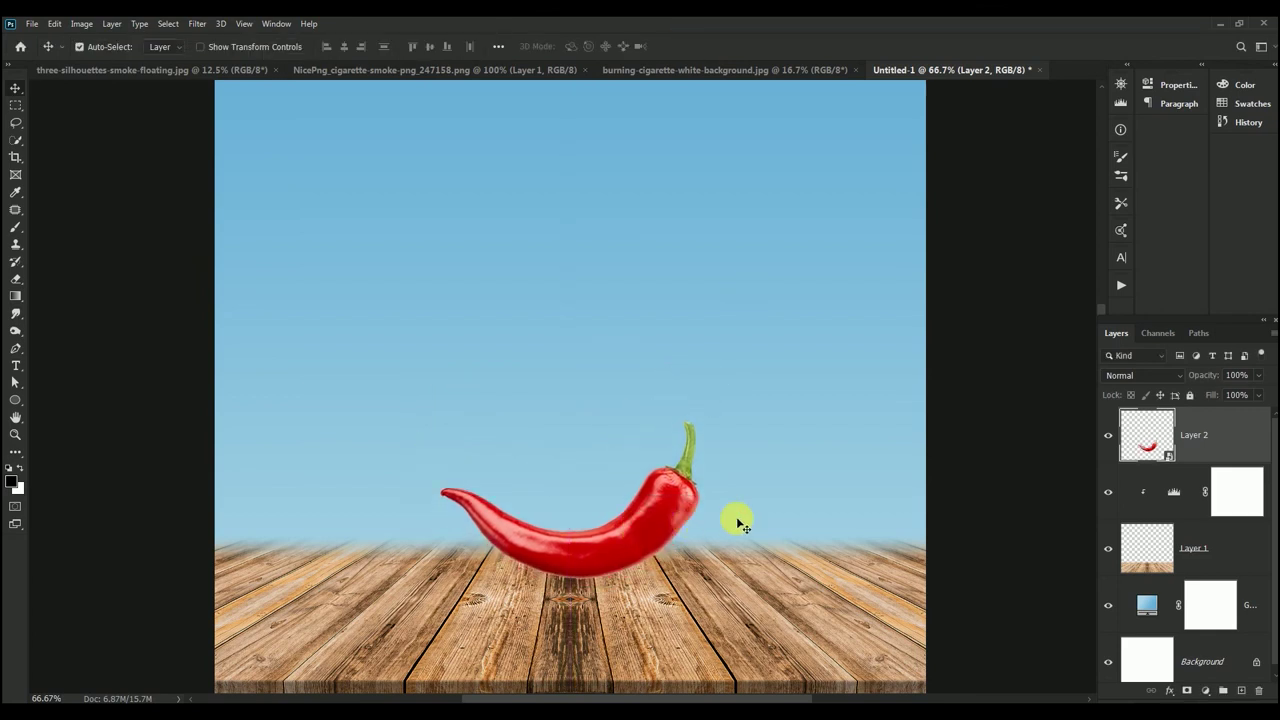
# Rasterize the pepper layer and apply Layer > Matting > Defringe to its edges
pyautogui.rightClick(1192, 434)
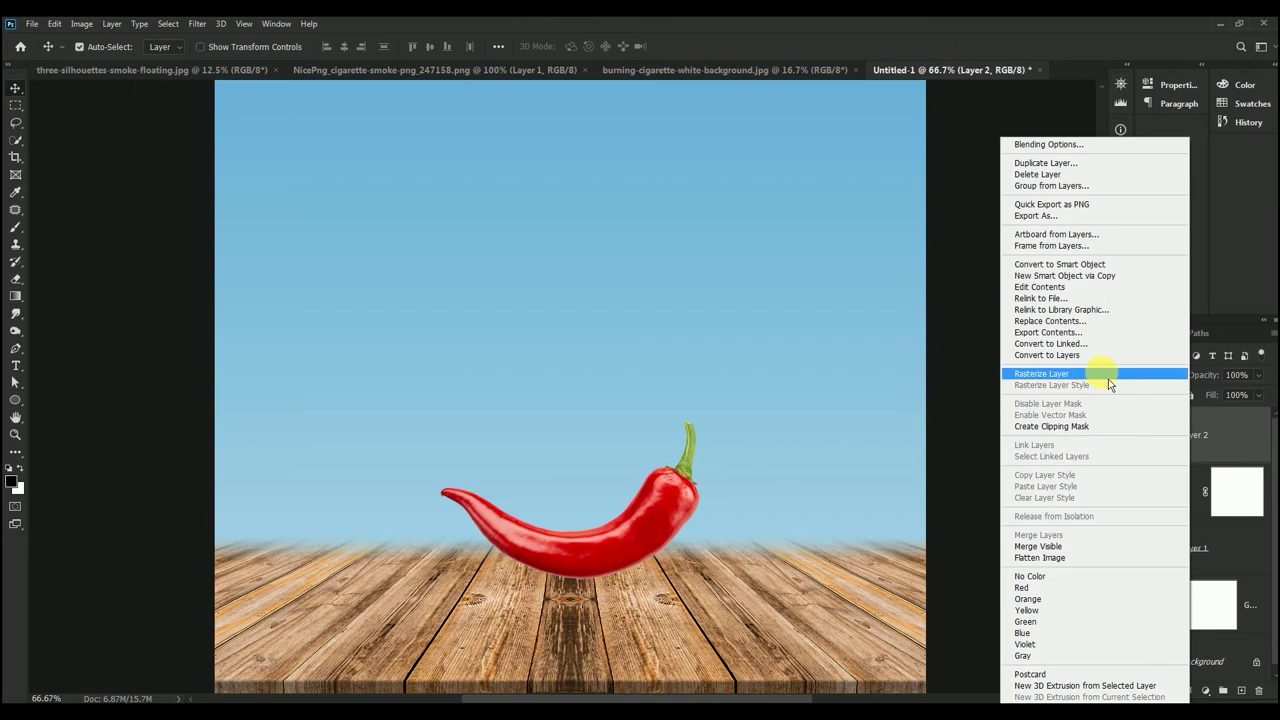
pyautogui.click(1108, 379)
pyautogui.click(113, 24)
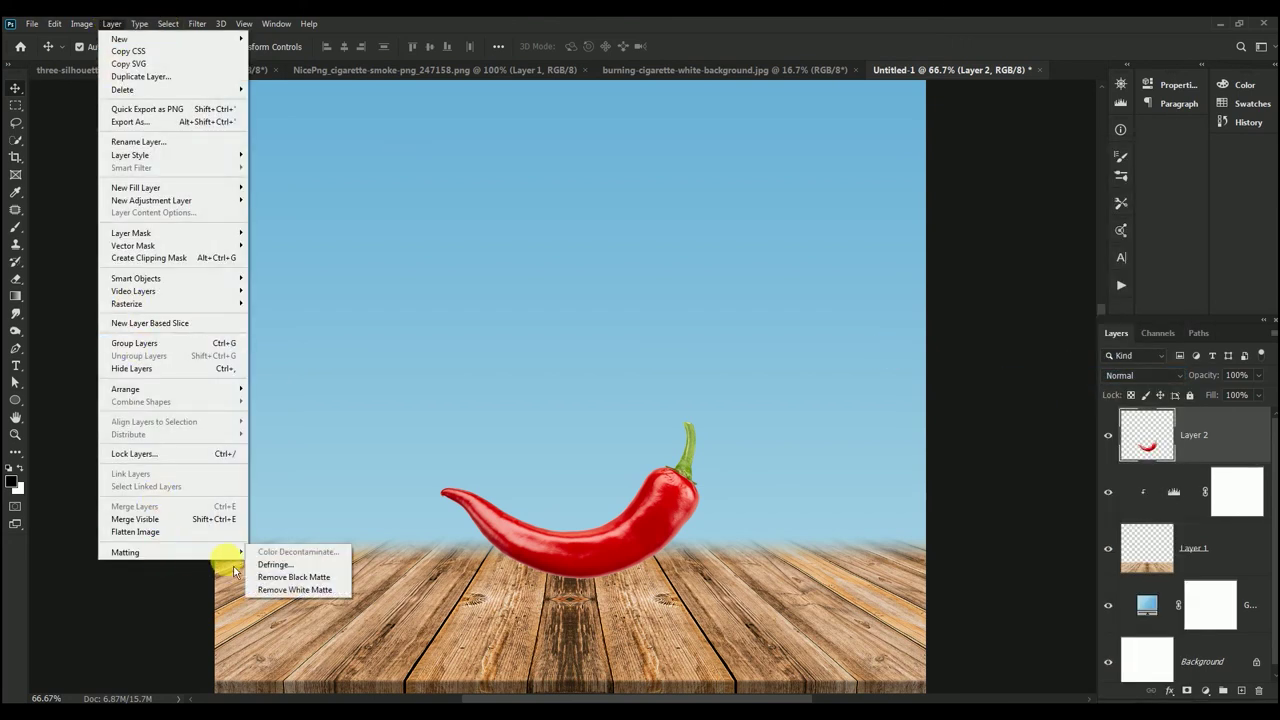
pyautogui.moveTo(125, 552)
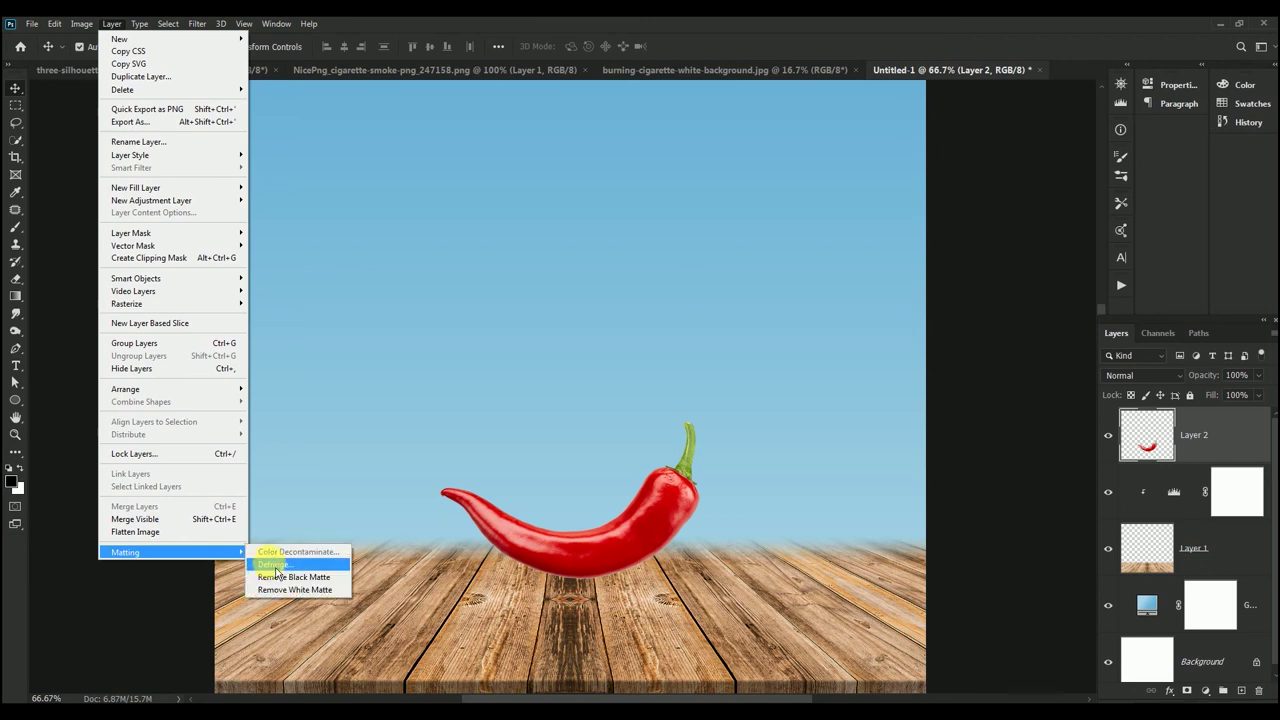
pyautogui.click(274, 565)
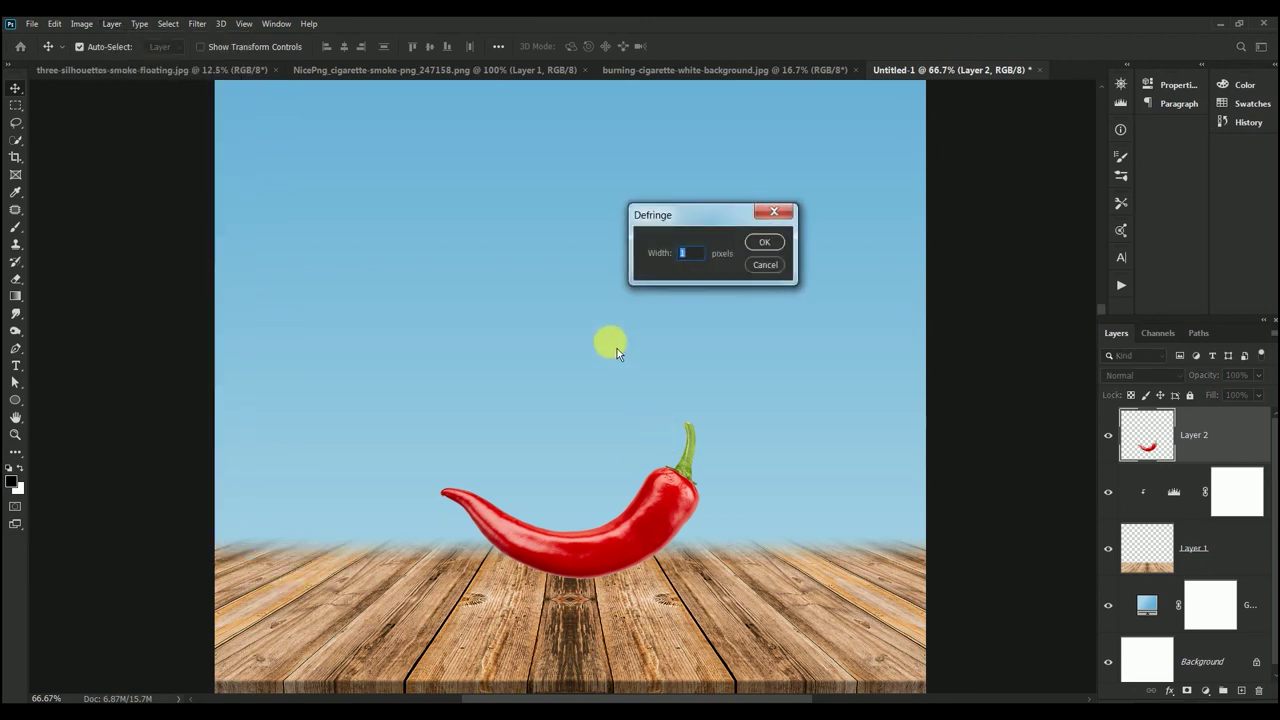
pyautogui.click(763, 243)
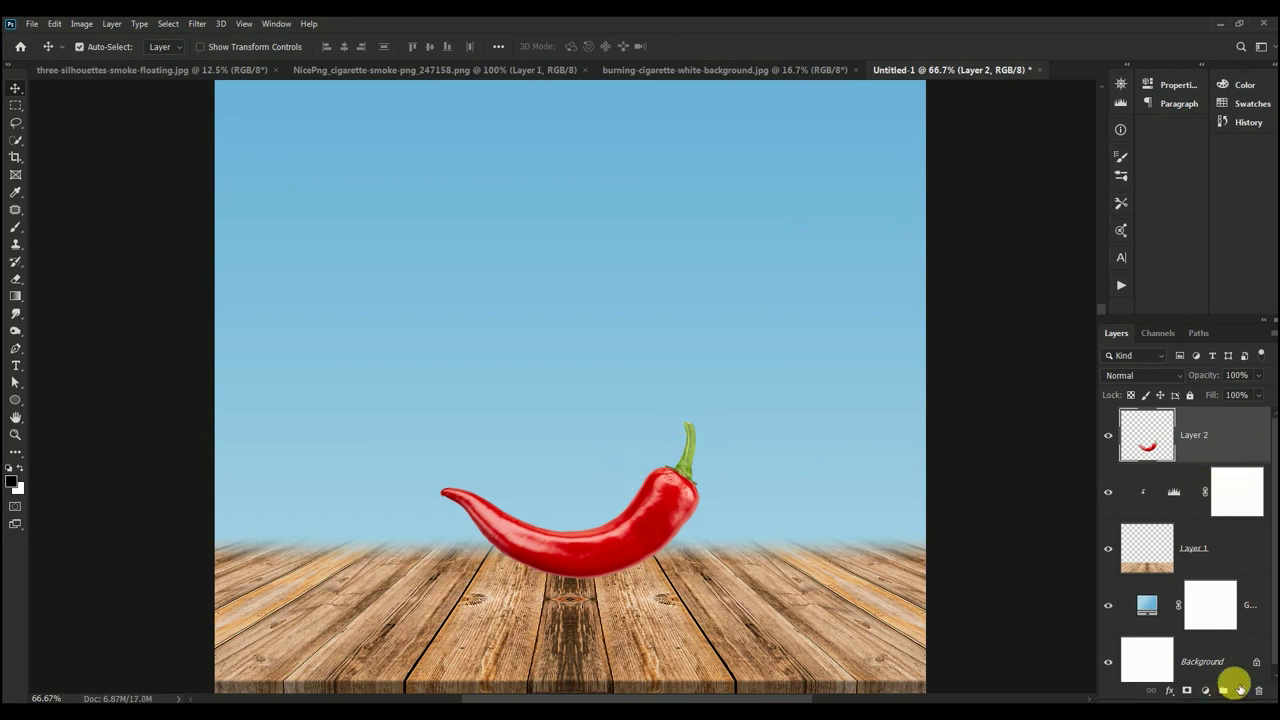
# Paint a soft black blob on a new layer beneath the chili with a large soft brush
pyautogui.keyDown('ctrl'); pyautogui.click(1244, 693); pyautogui.keyUp('ctrl')
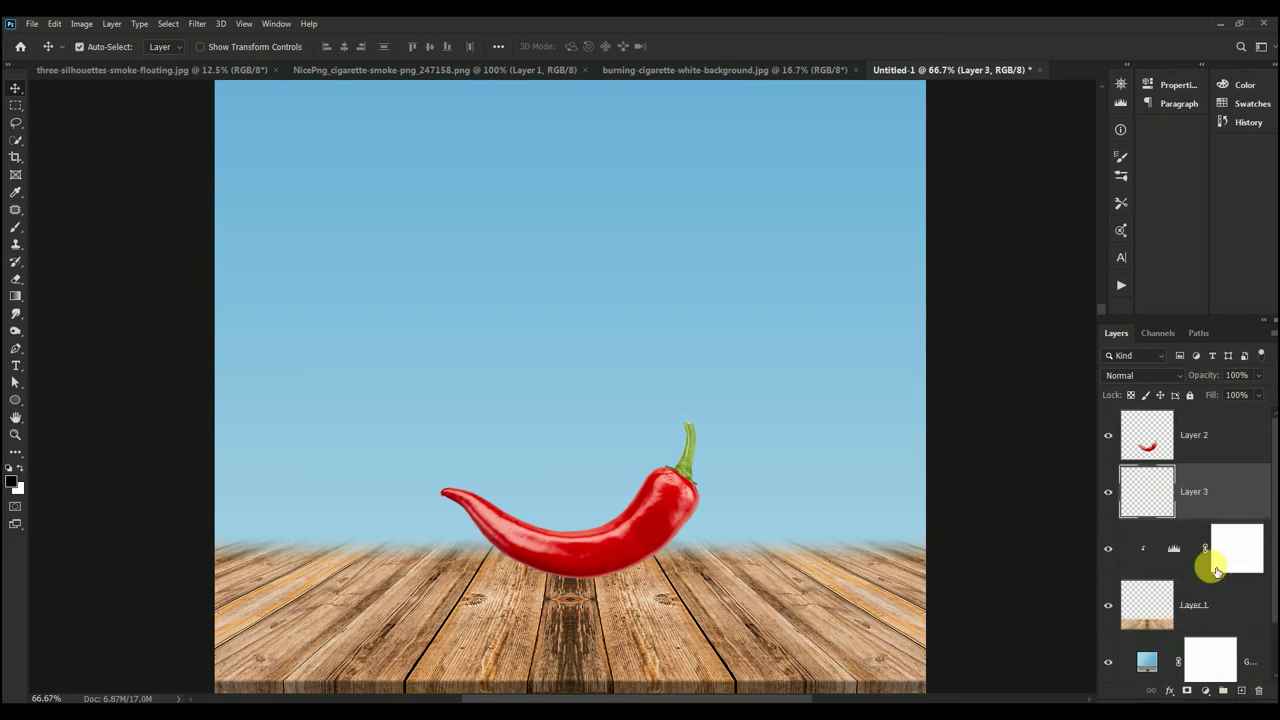
pyautogui.click(15, 229)
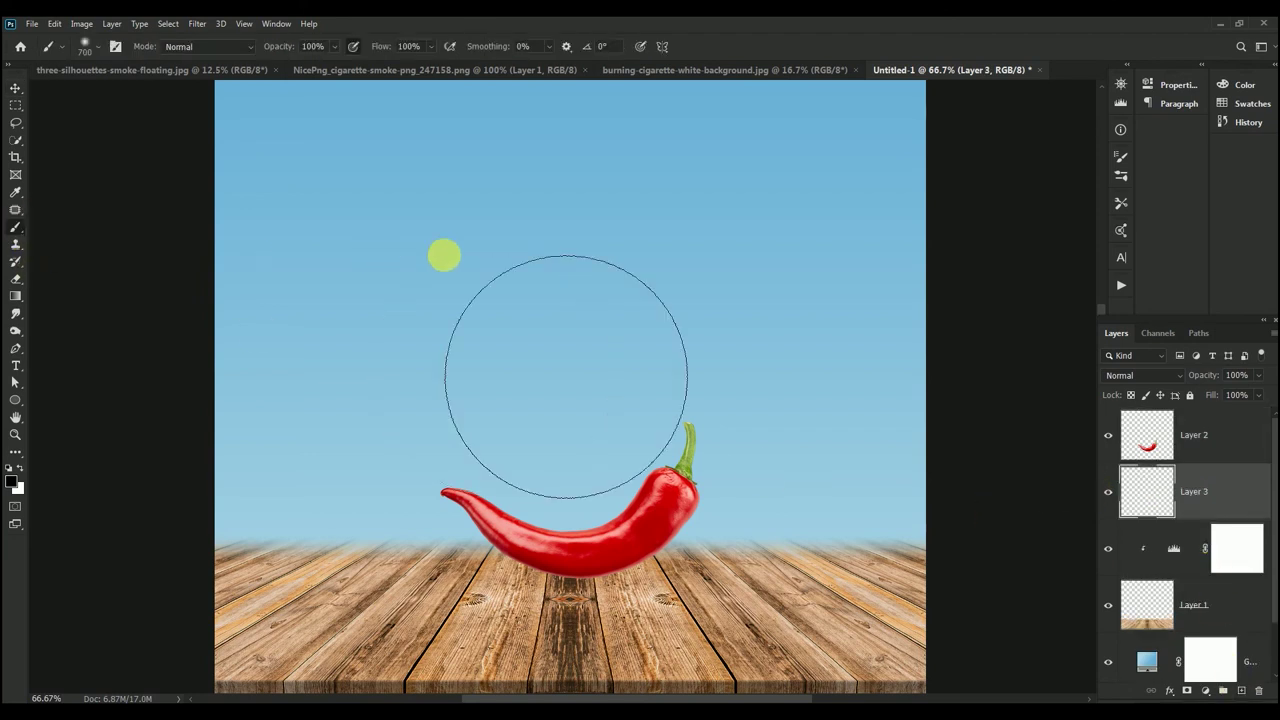
pyautogui.rightClick(445, 252)
pyautogui.click(487, 343)
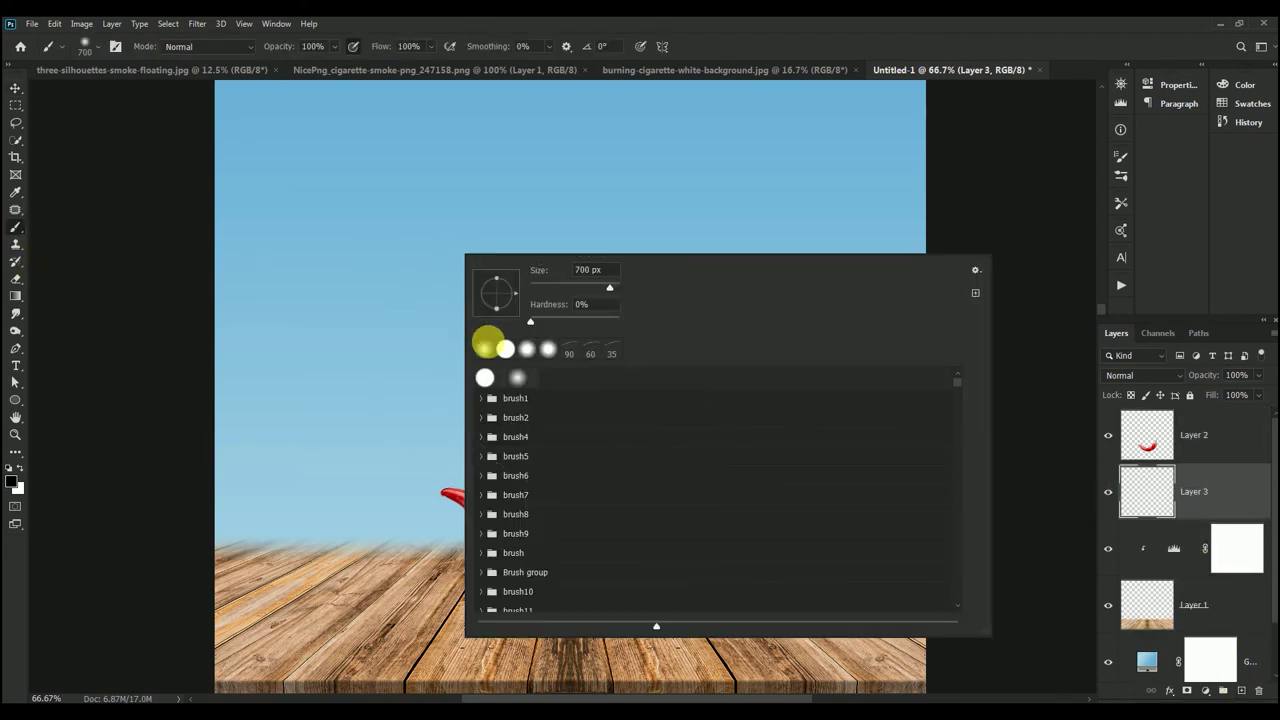
pyautogui.click(930, 28)
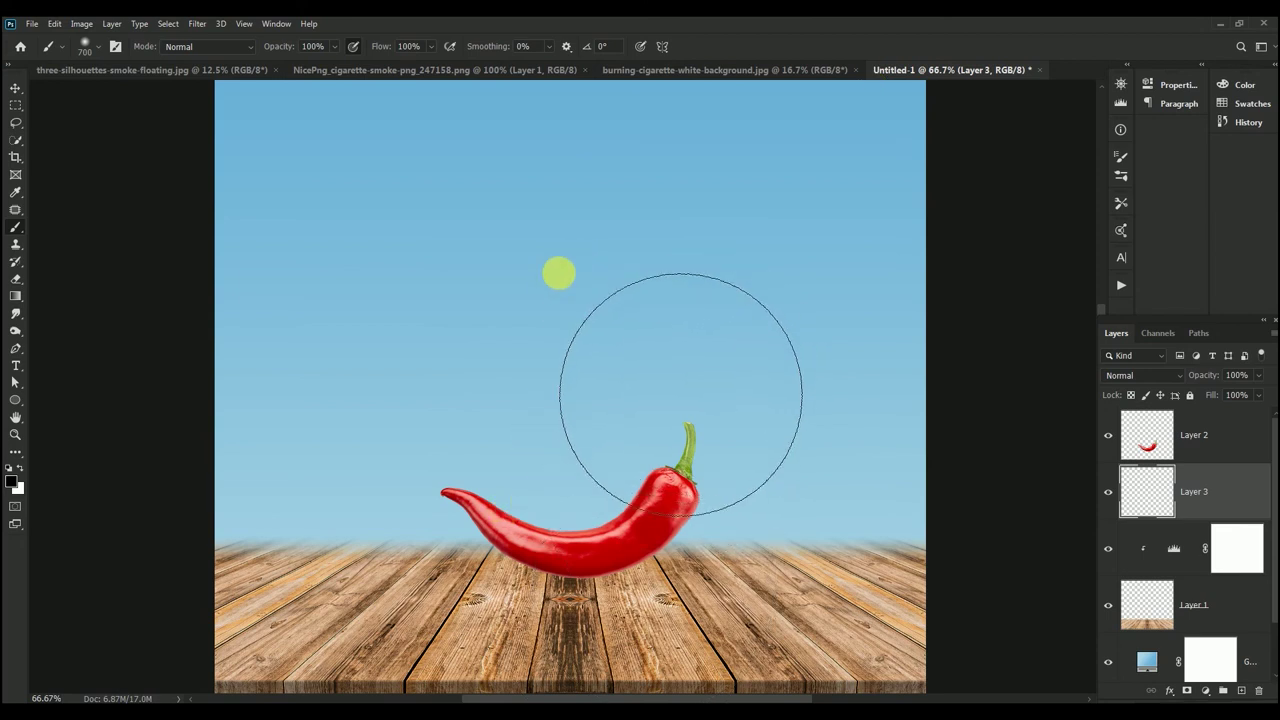
pyautogui.click(556, 278)
pyautogui.click(15, 88)
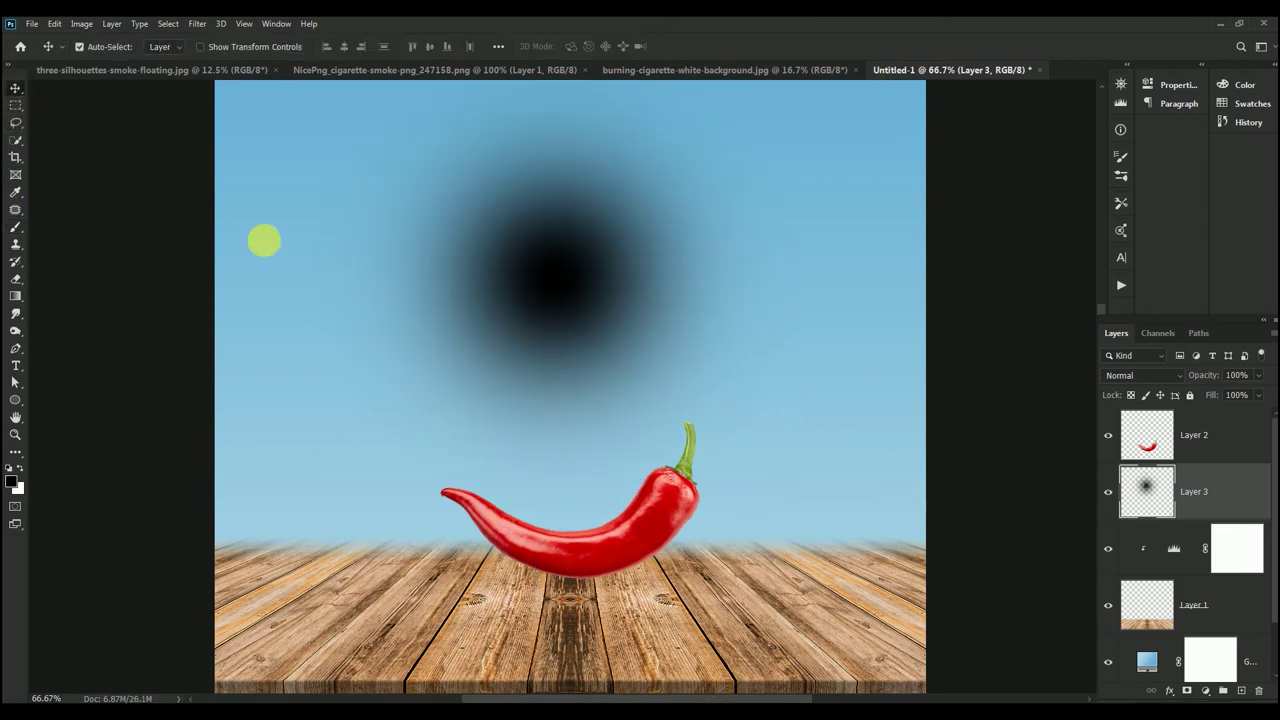
pyautogui.moveTo(575, 305); pyautogui.dragTo(579, 326)
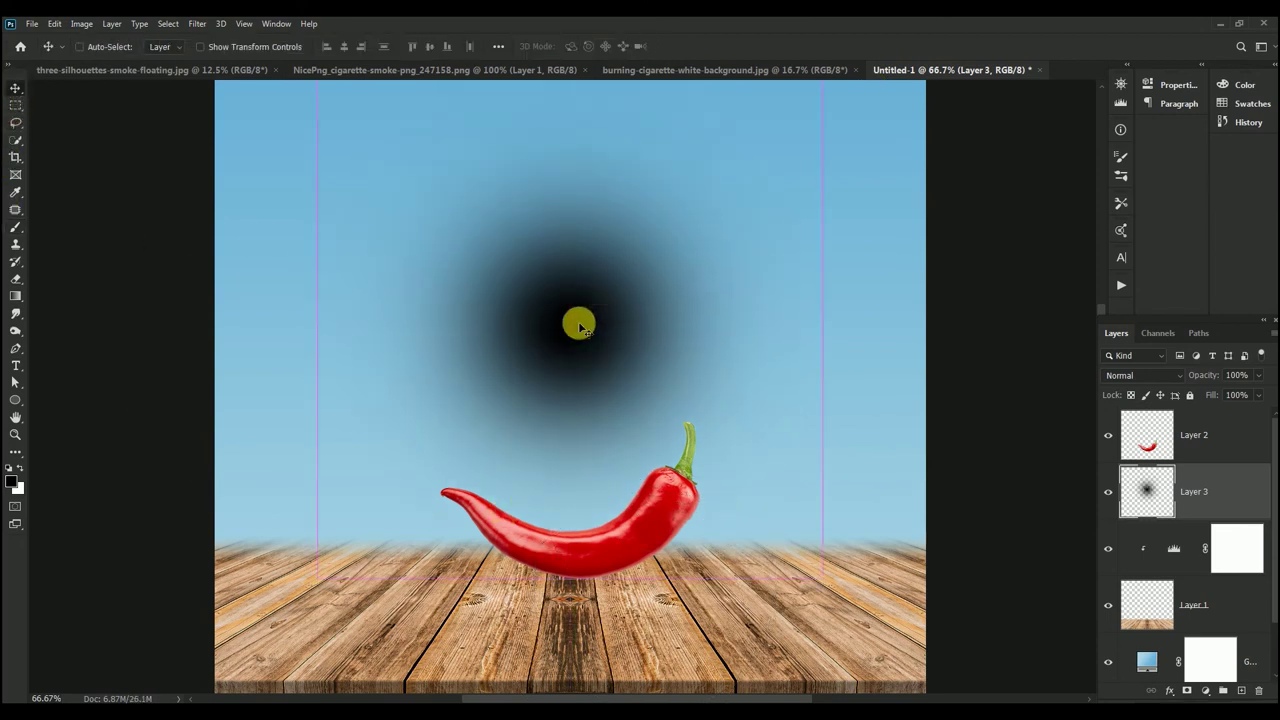
# Transform the blob into a flat shadow ellipse under the chili, widened to about 113%
pyautogui.hotkey('ctrl', 't')
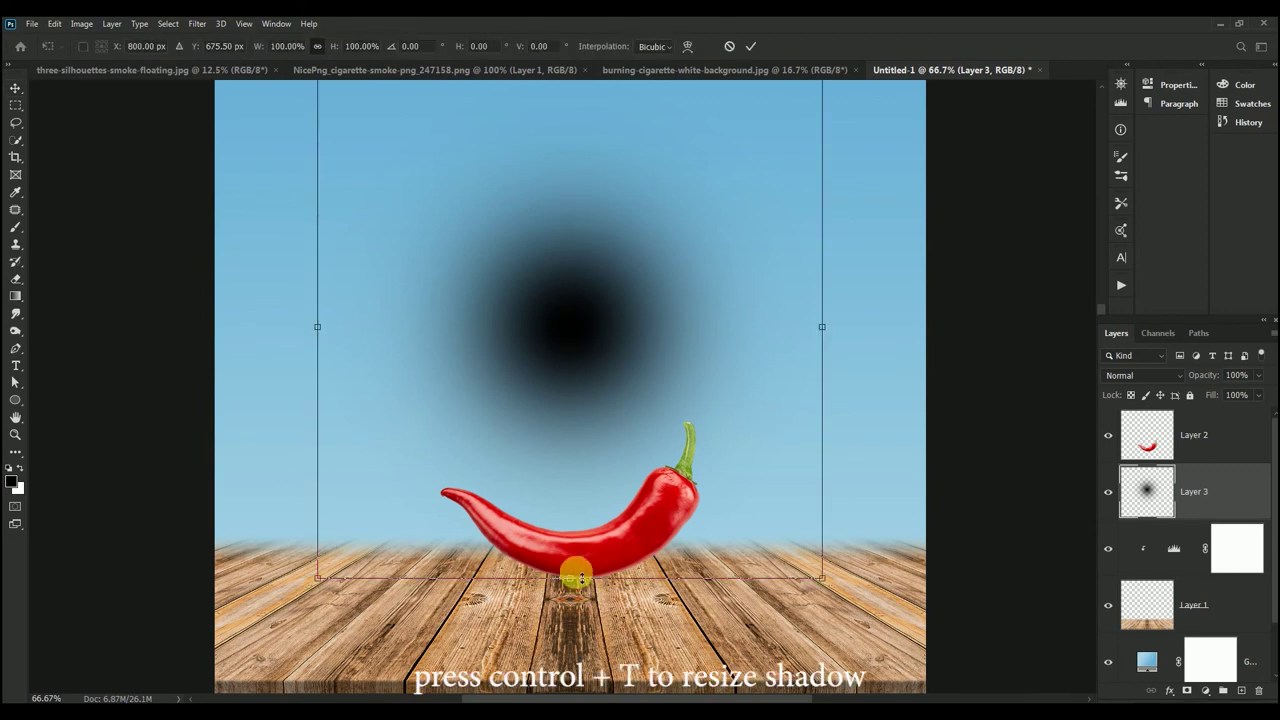
pyautogui.moveTo(579, 577); pyautogui.dragTo(571, 229)
pyautogui.moveTo(549, 157)
pyautogui.mouseDown()
pyautogui.moveTo(563, 543)
pyautogui.moveTo(581, 560)
pyautogui.mouseUp()
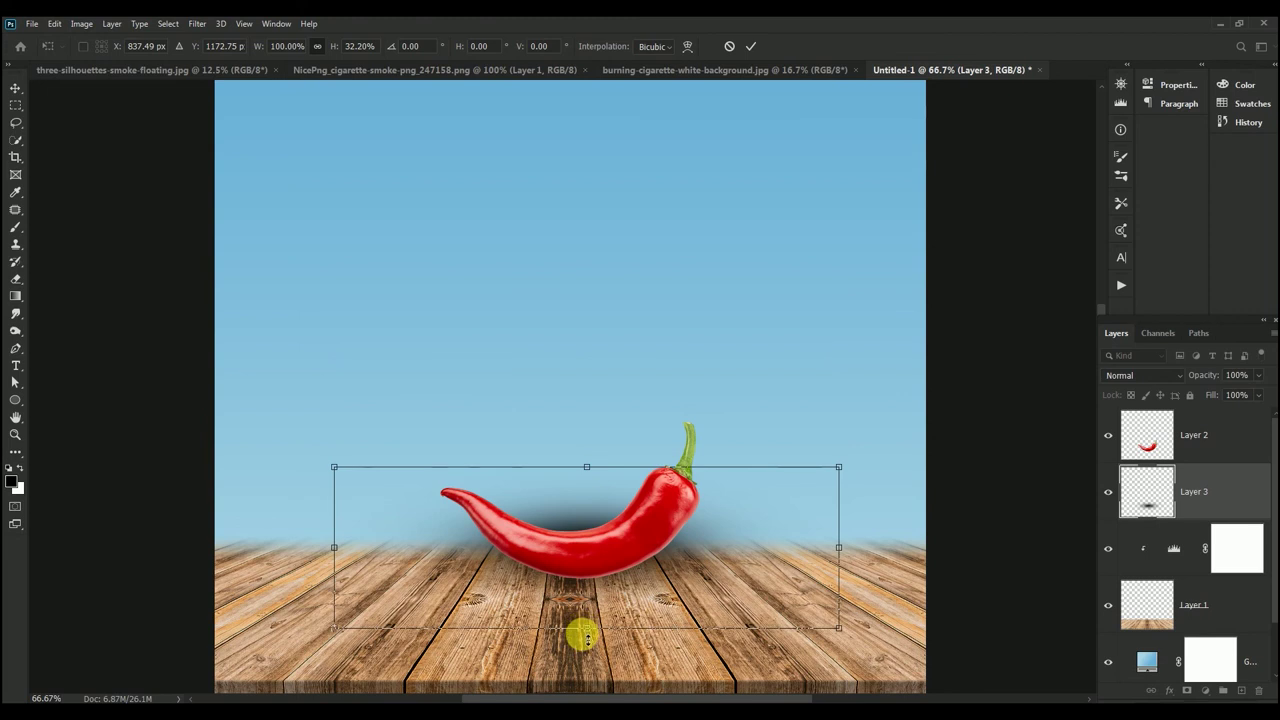
pyautogui.moveTo(583, 635)
pyautogui.mouseDown()
pyautogui.moveTo(591, 486)
pyautogui.moveTo(594, 578)
pyautogui.mouseUp()
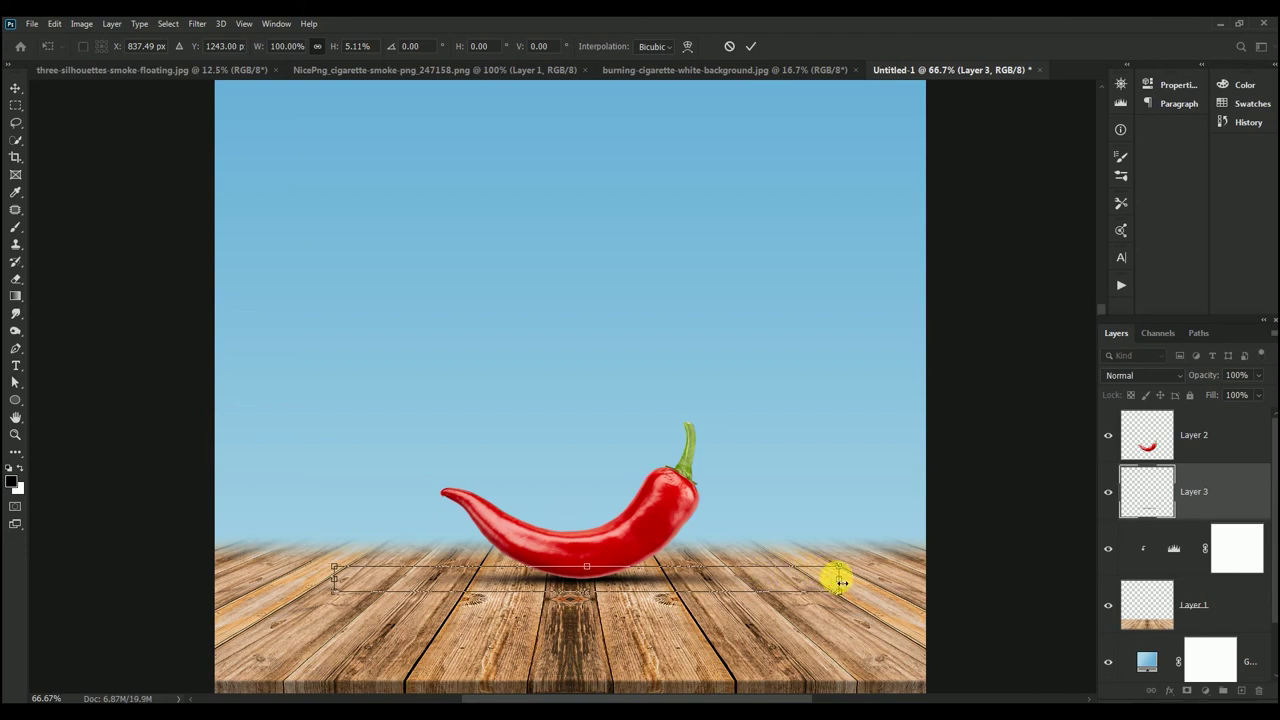
pyautogui.moveTo(840, 581); pyautogui.dragTo(873, 580)
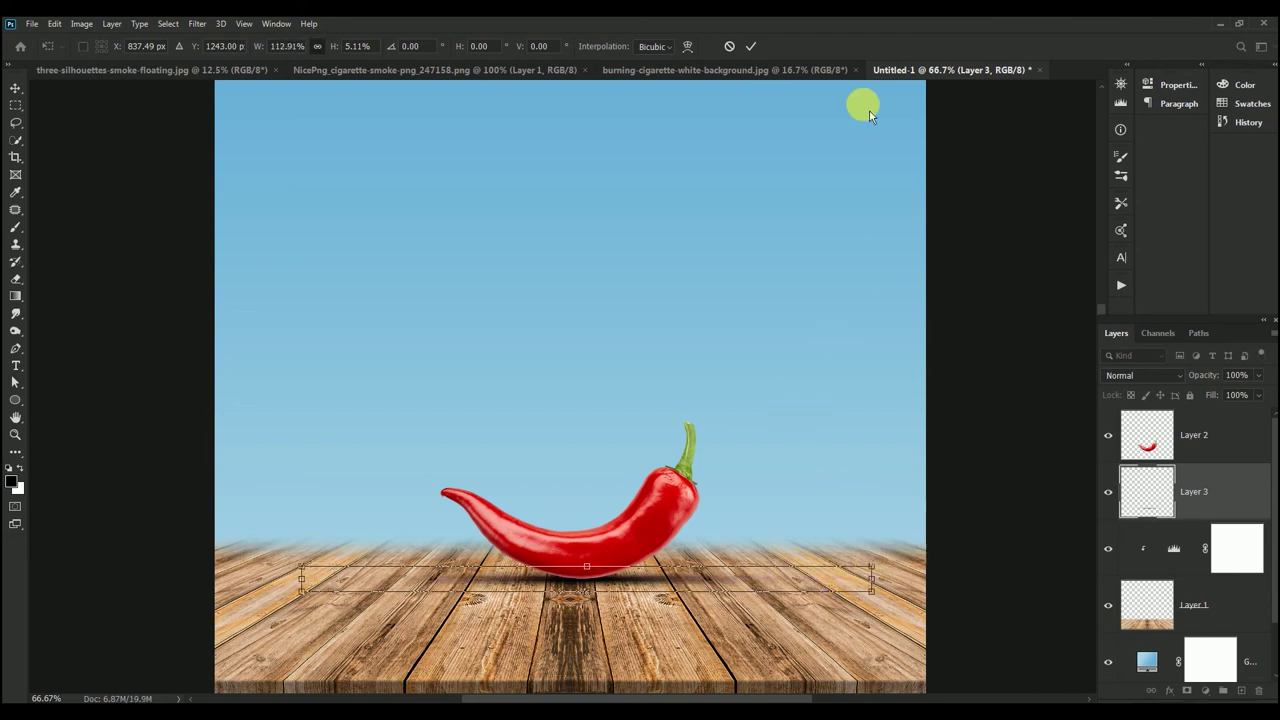
pyautogui.click(750, 46)
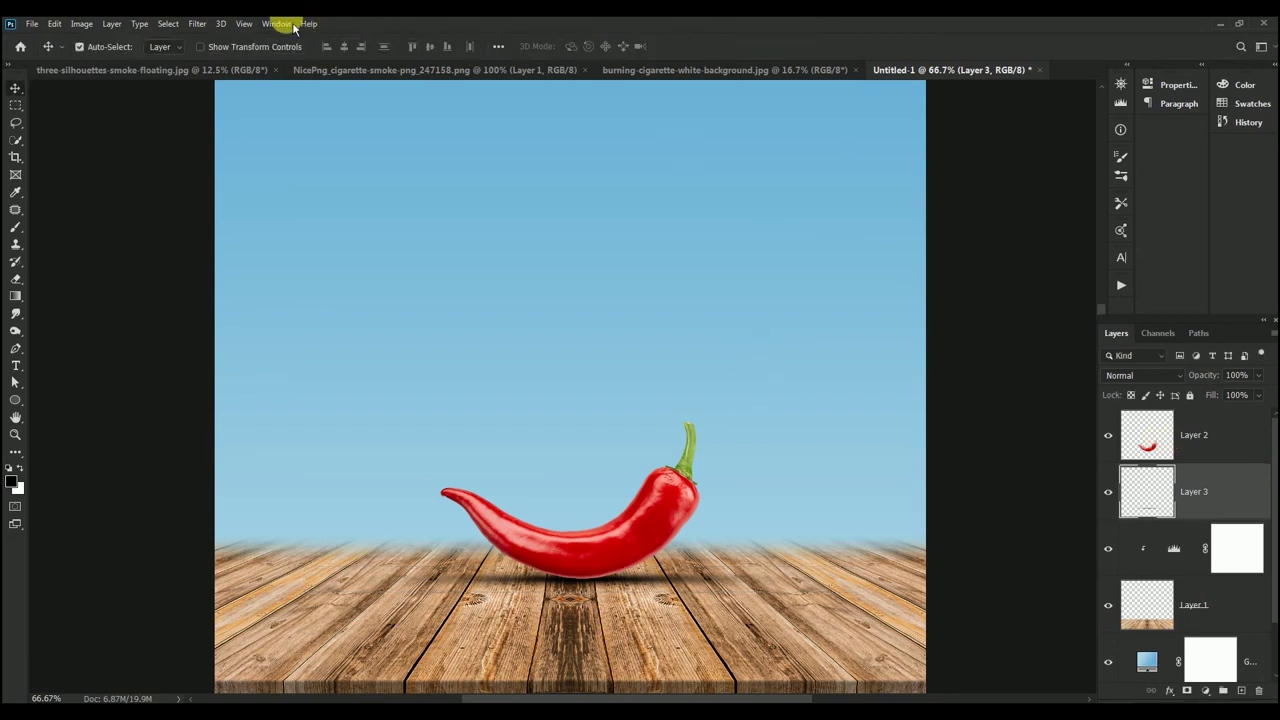
# Blur the shadow with a 5.2-pixel Gaussian Blur
pyautogui.click(198, 24)
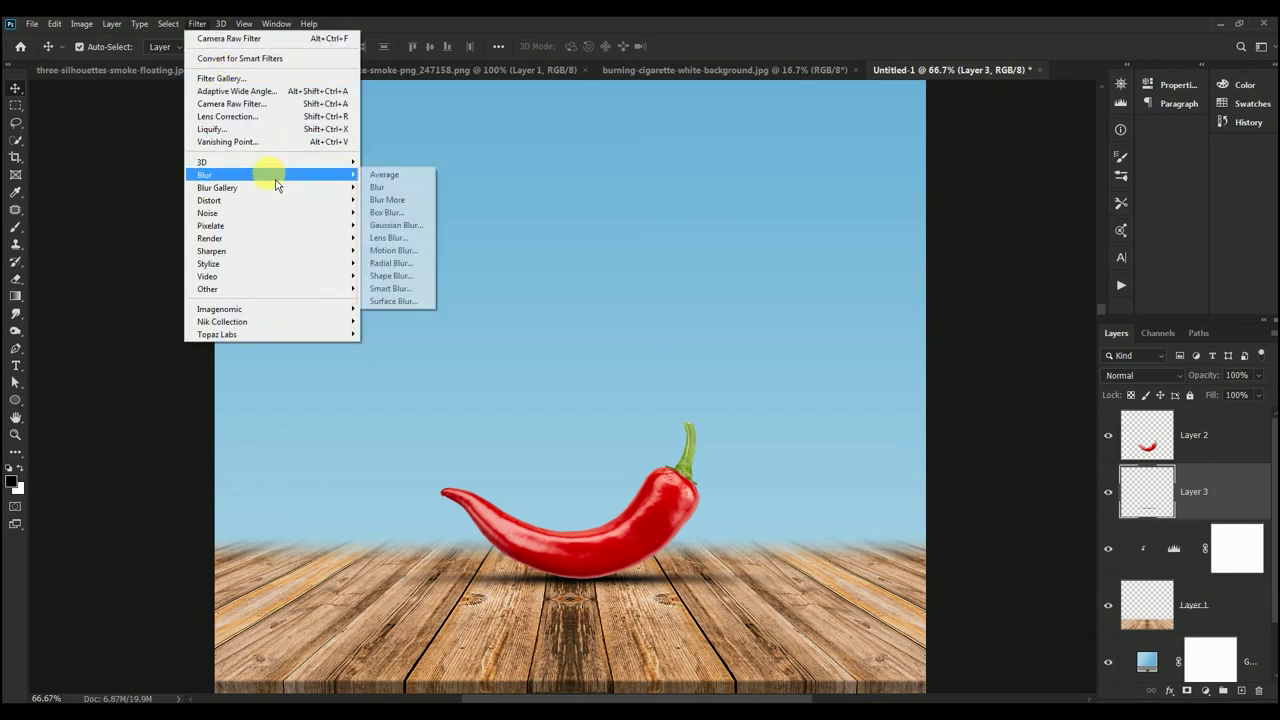
pyautogui.moveTo(205, 175)
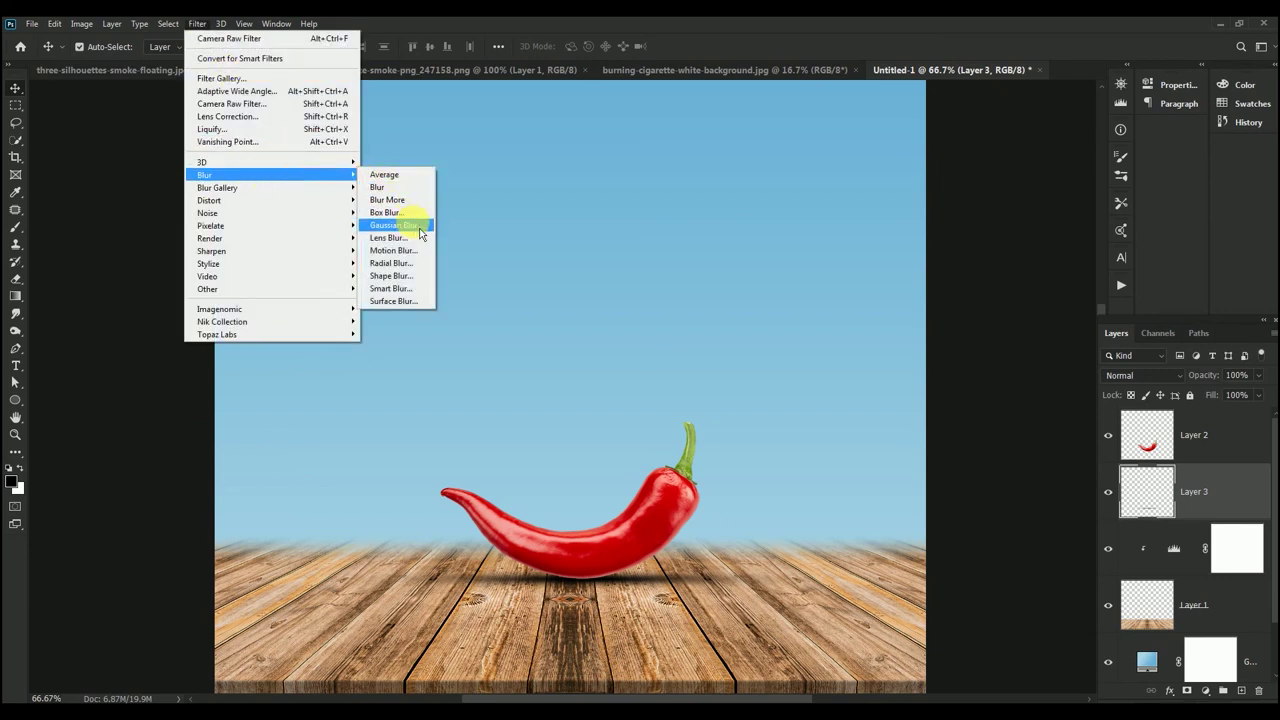
pyautogui.click(420, 232)
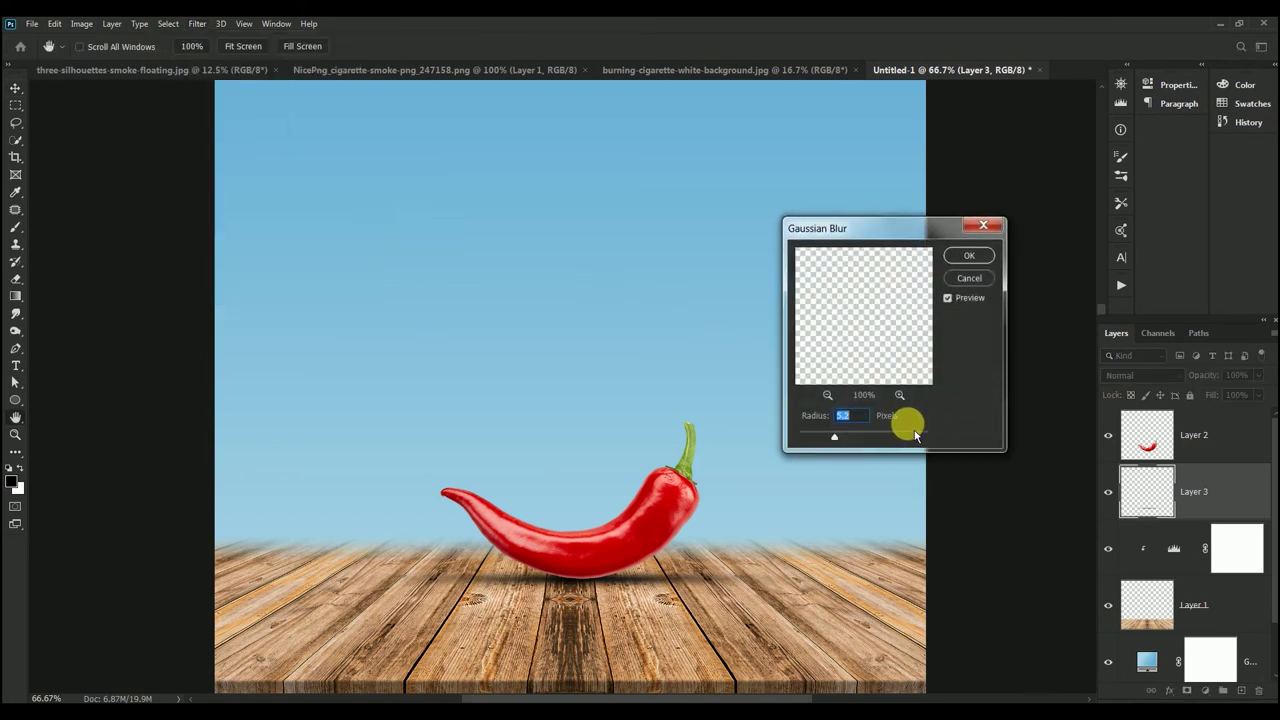
pyautogui.write('5')
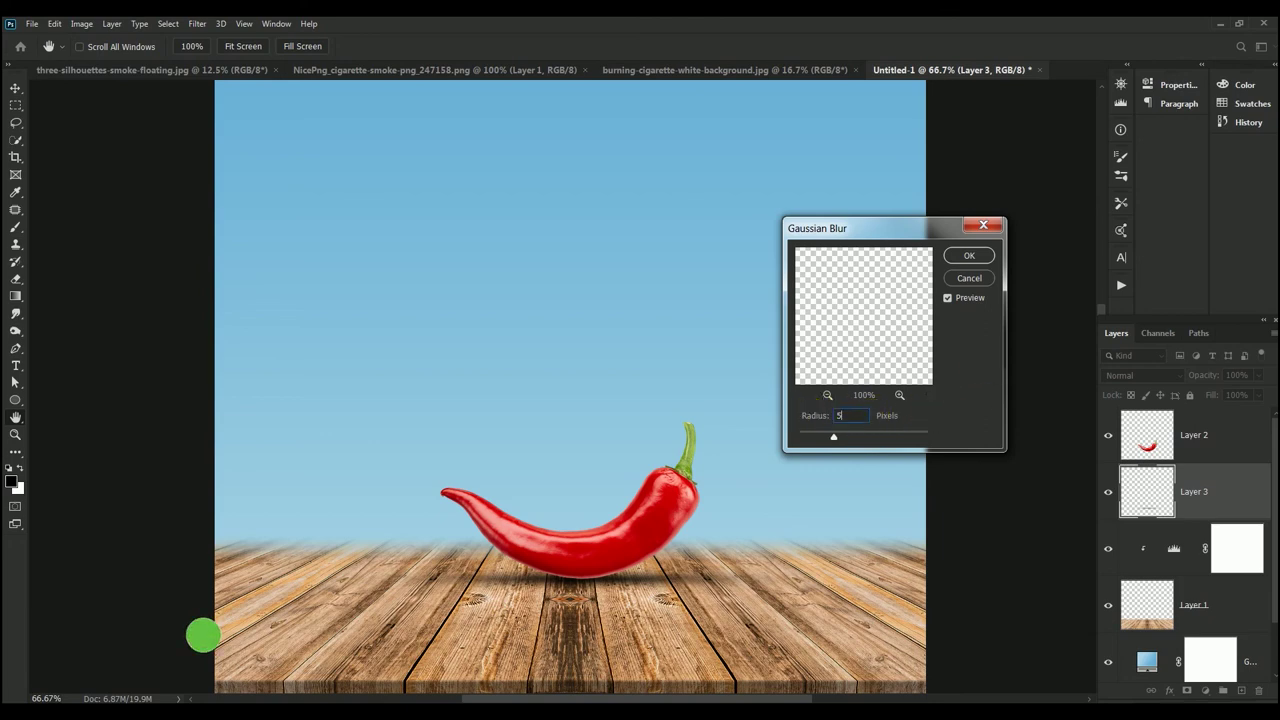
pyautogui.write('.2')
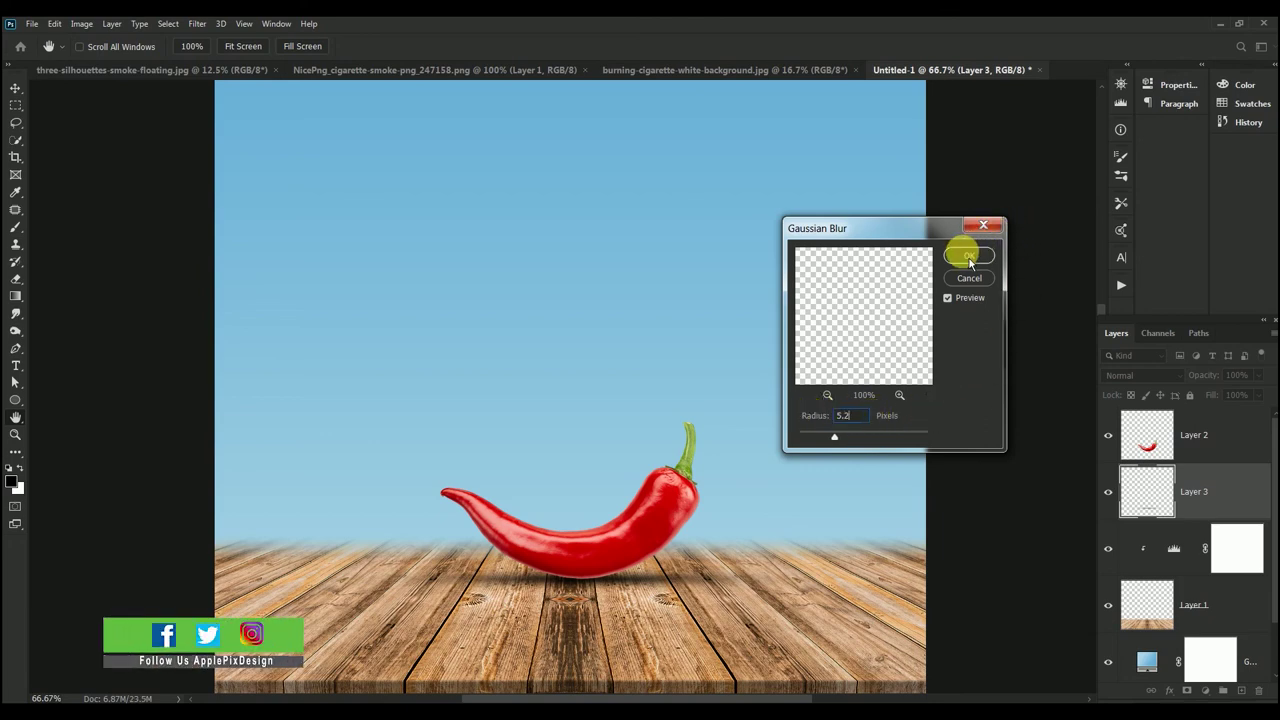
pyautogui.click(969, 258)
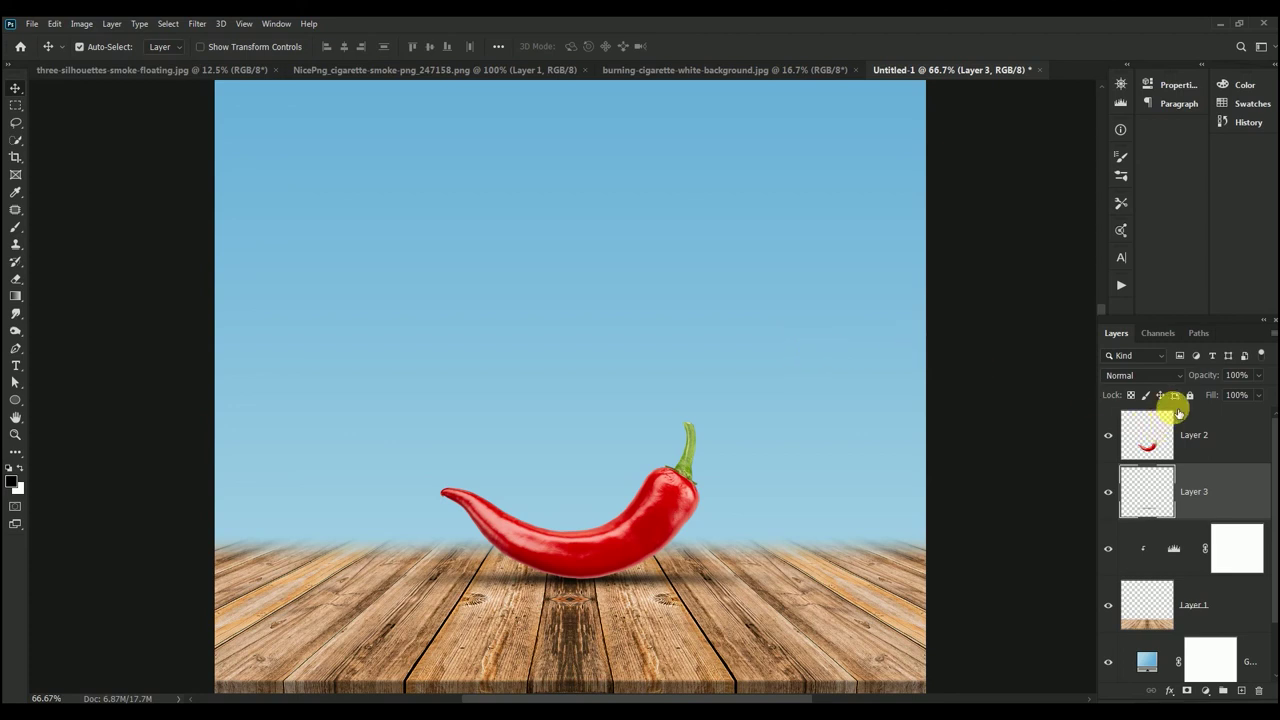
# Lower the shadow layer's opacity to 90%
pyautogui.click(1240, 376)
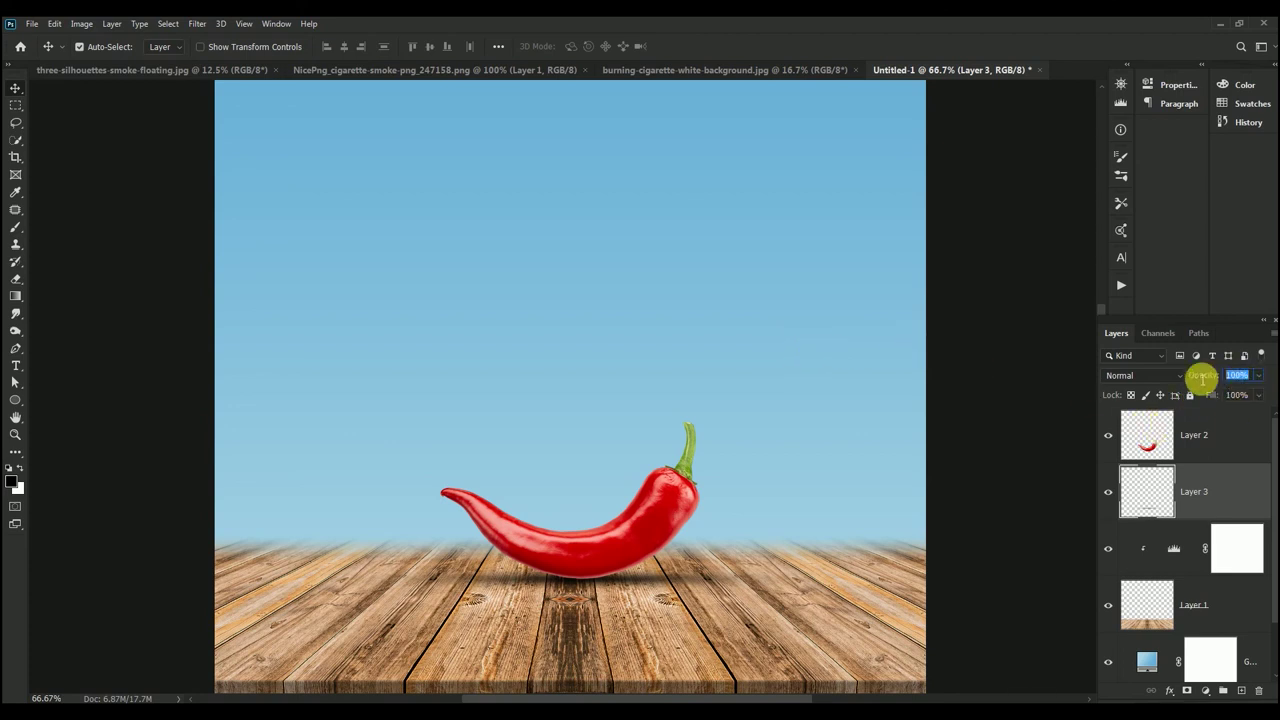
pyautogui.write('90')
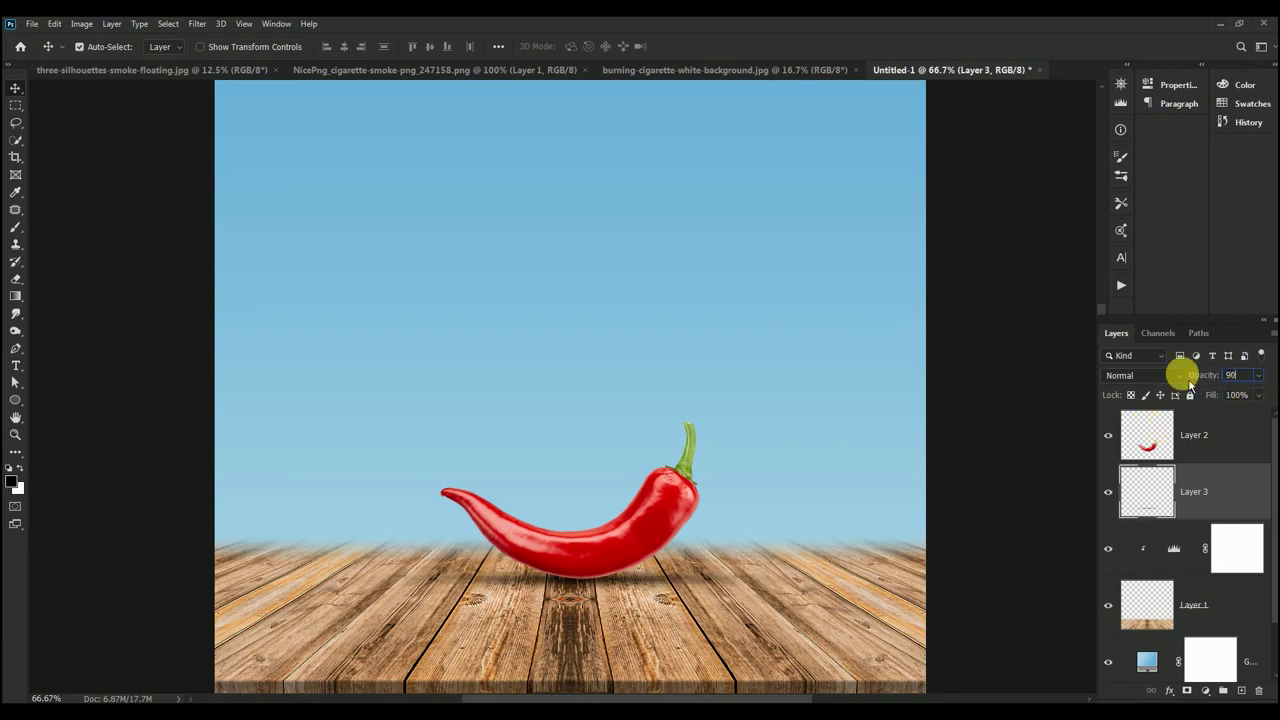
pyautogui.press('Return')
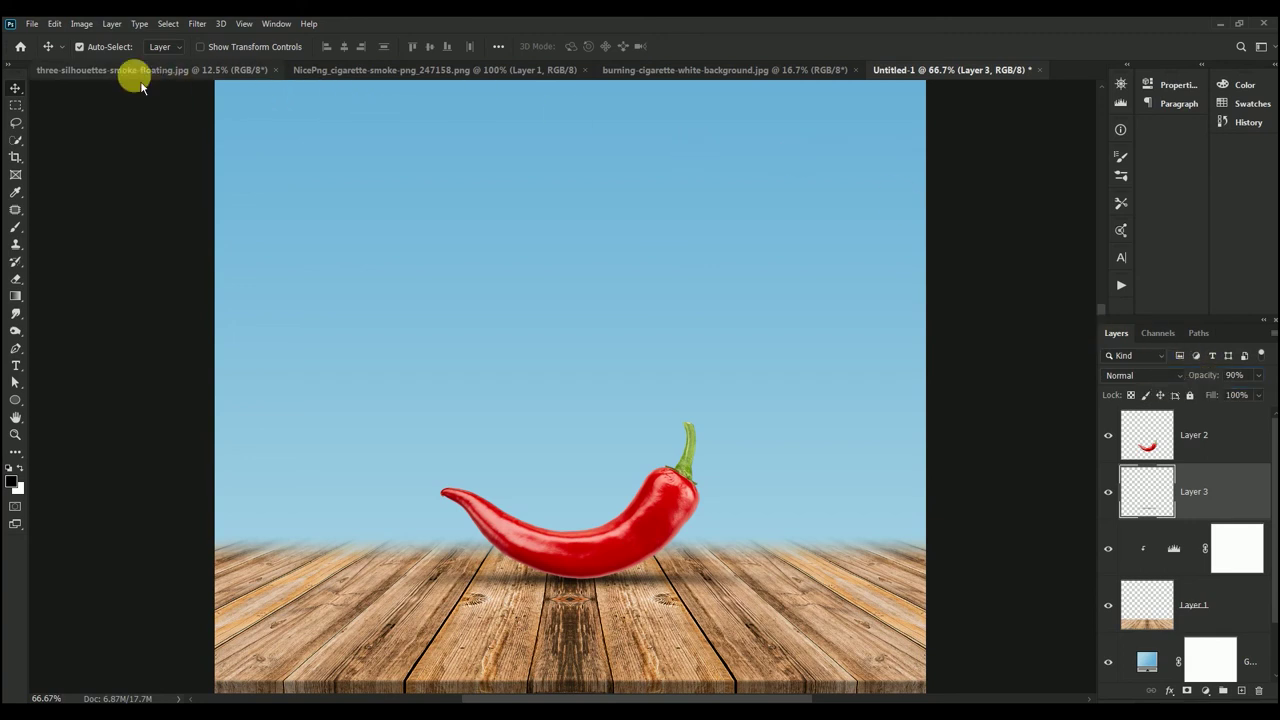
# Quick Select the ash tip in the burning cigarette photo and drag it into Untitled-1
pyautogui.click(140, 74)
pyautogui.click(360, 70)
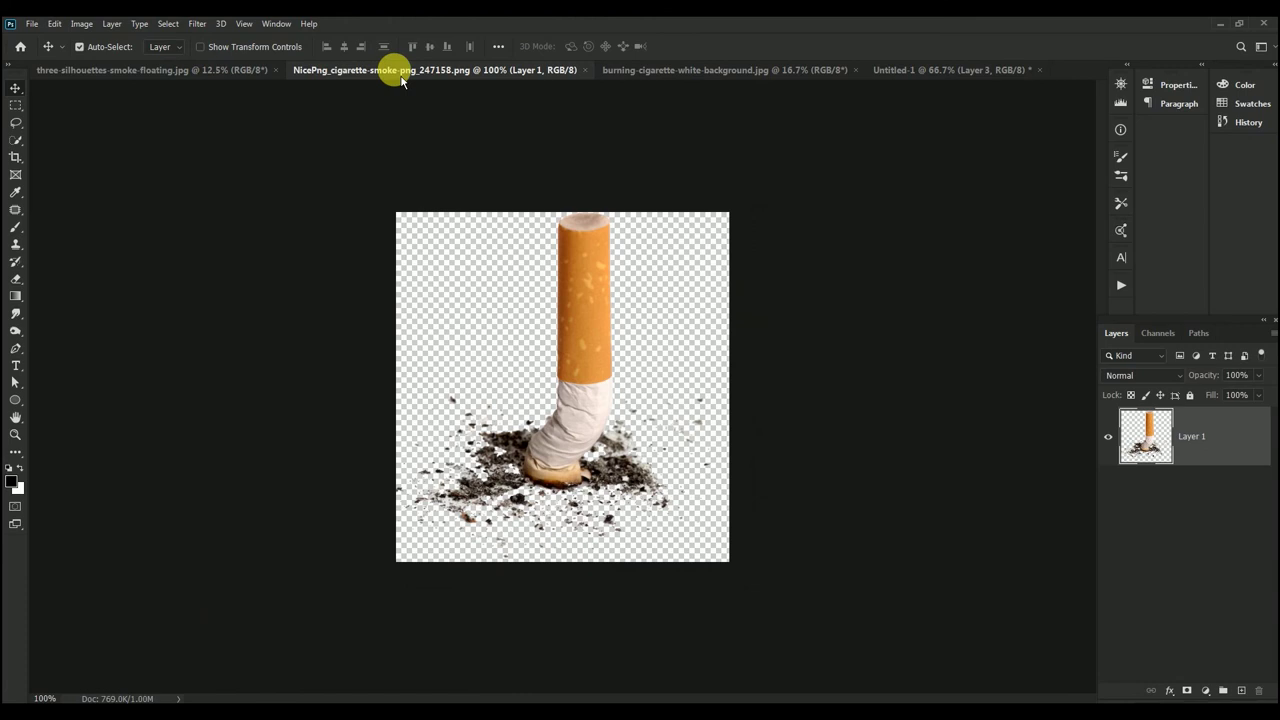
pyautogui.click(656, 76)
pyautogui.click(1255, 436)
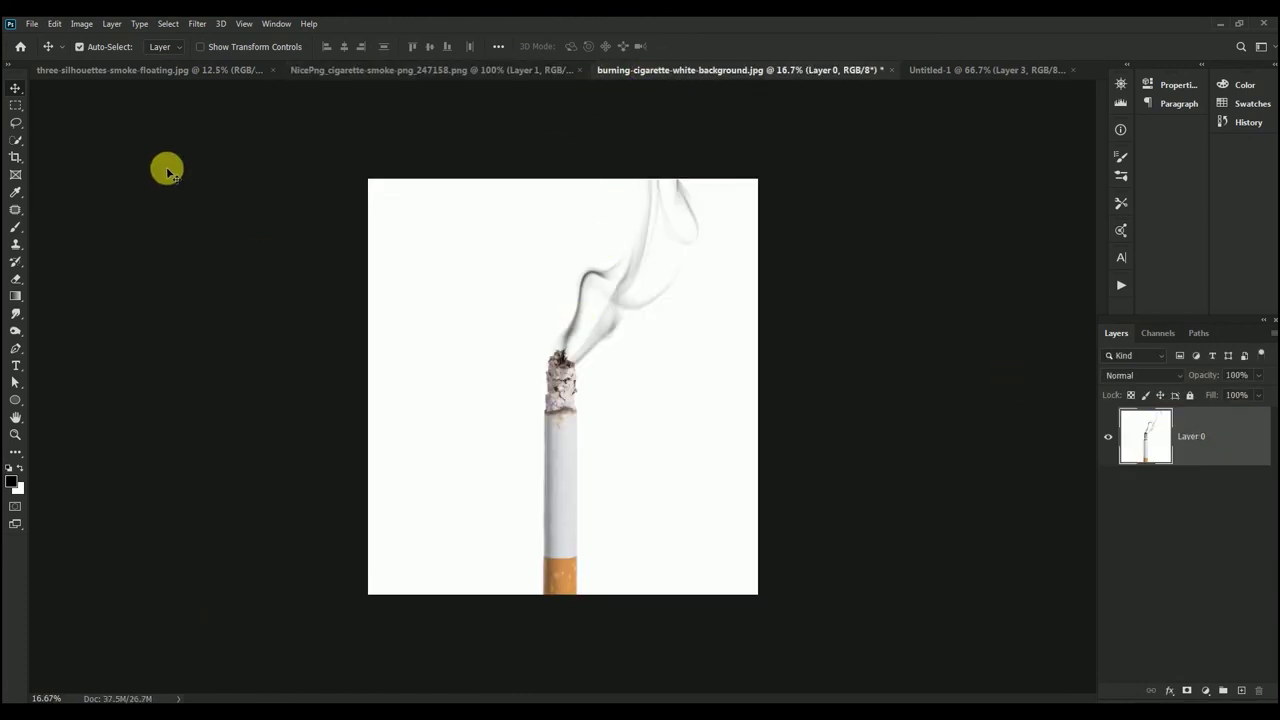
pyautogui.click(17, 141)
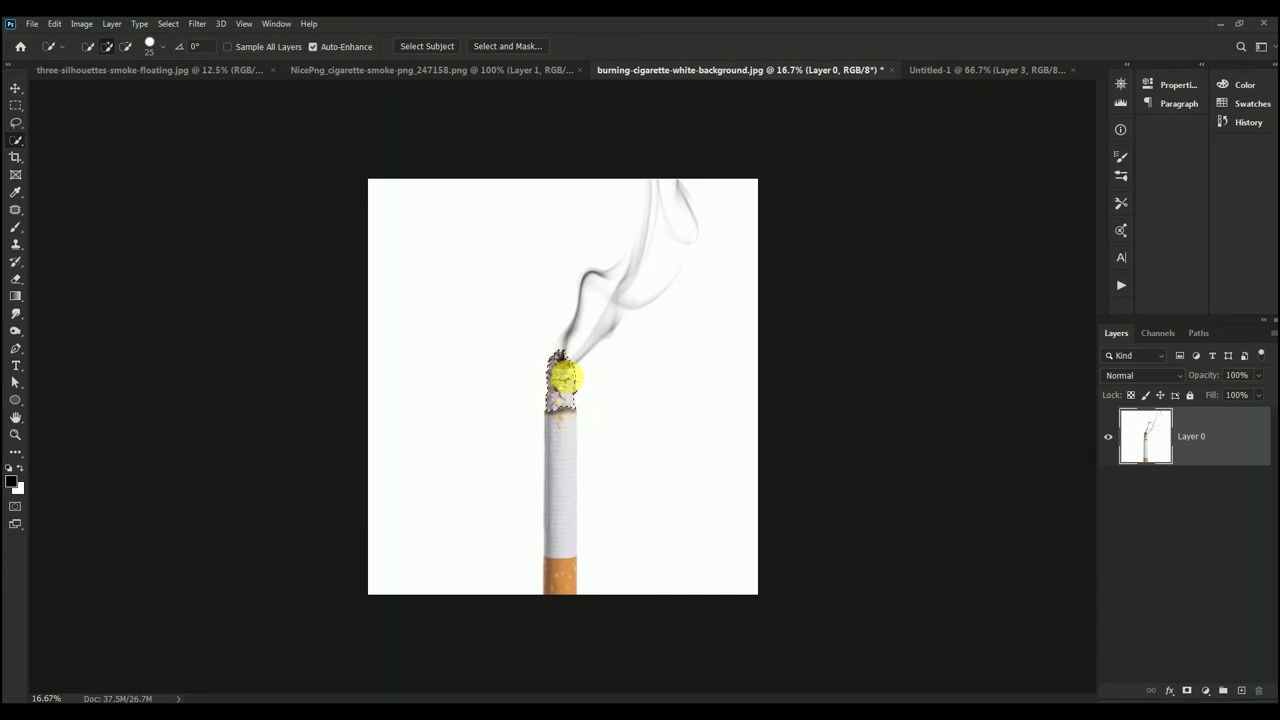
pyautogui.click(15, 88)
pyautogui.moveTo(563, 377)
pyautogui.mouseDown()
pyautogui.moveTo(420, 352)
pyautogui.moveTo(417, 362)
pyautogui.mouseUp()
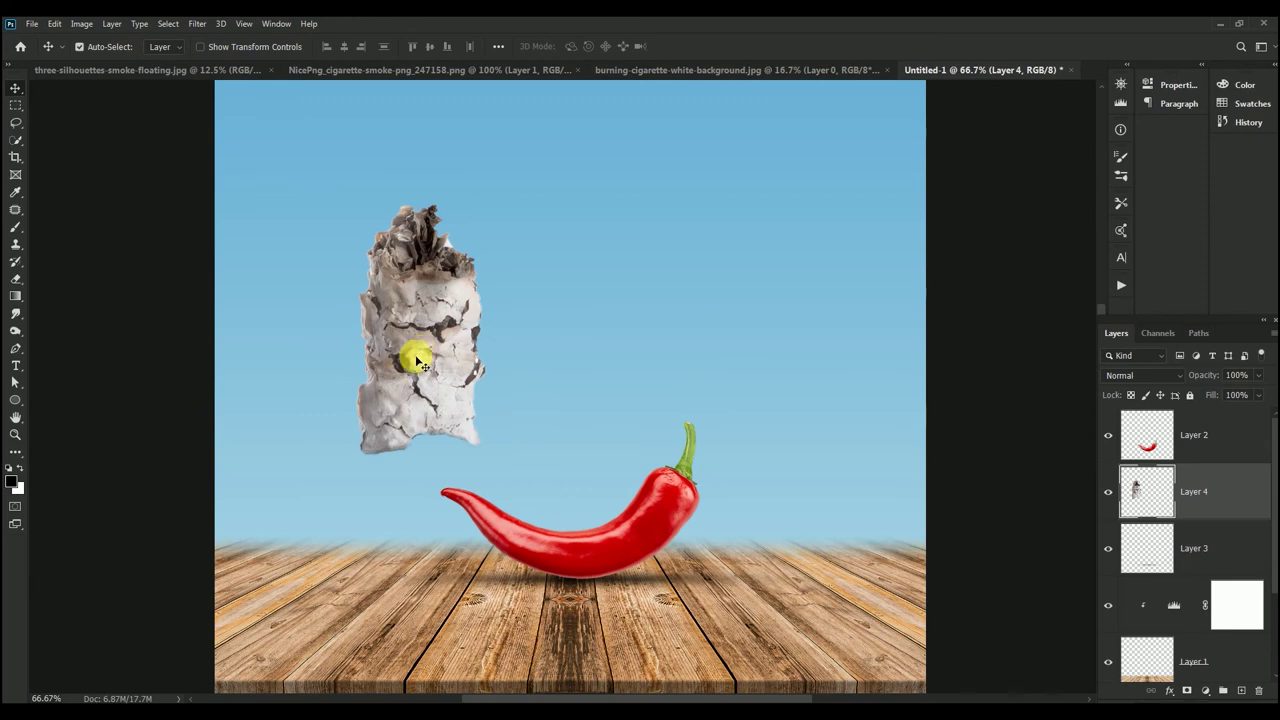
# Convert the ash layer, Layer 4, to a smart object and start transforming it
pyautogui.rightClick(1223, 491)
pyautogui.click(1155, 323)
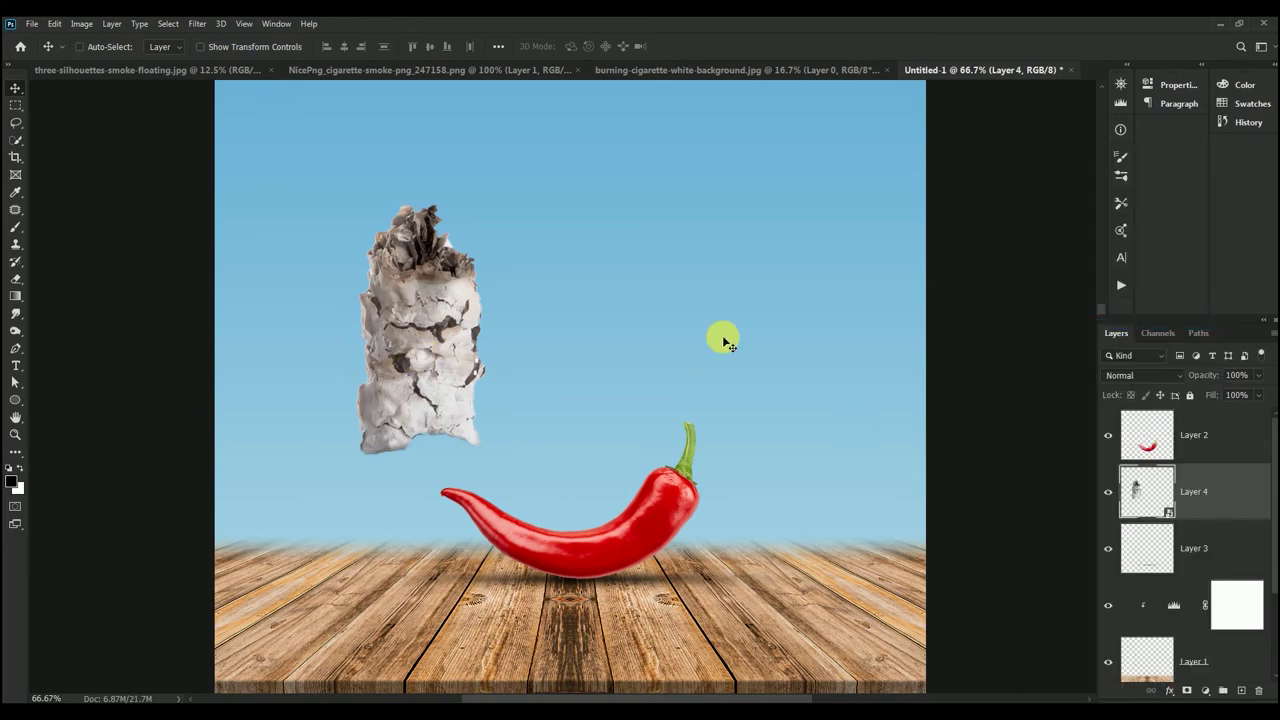
pyautogui.hotkey('ctrl', 't')
# Scale the ash piece down to about a quarter size and shift it down-left
pyautogui.moveTo(487, 453); pyautogui.dragTo(446, 362)
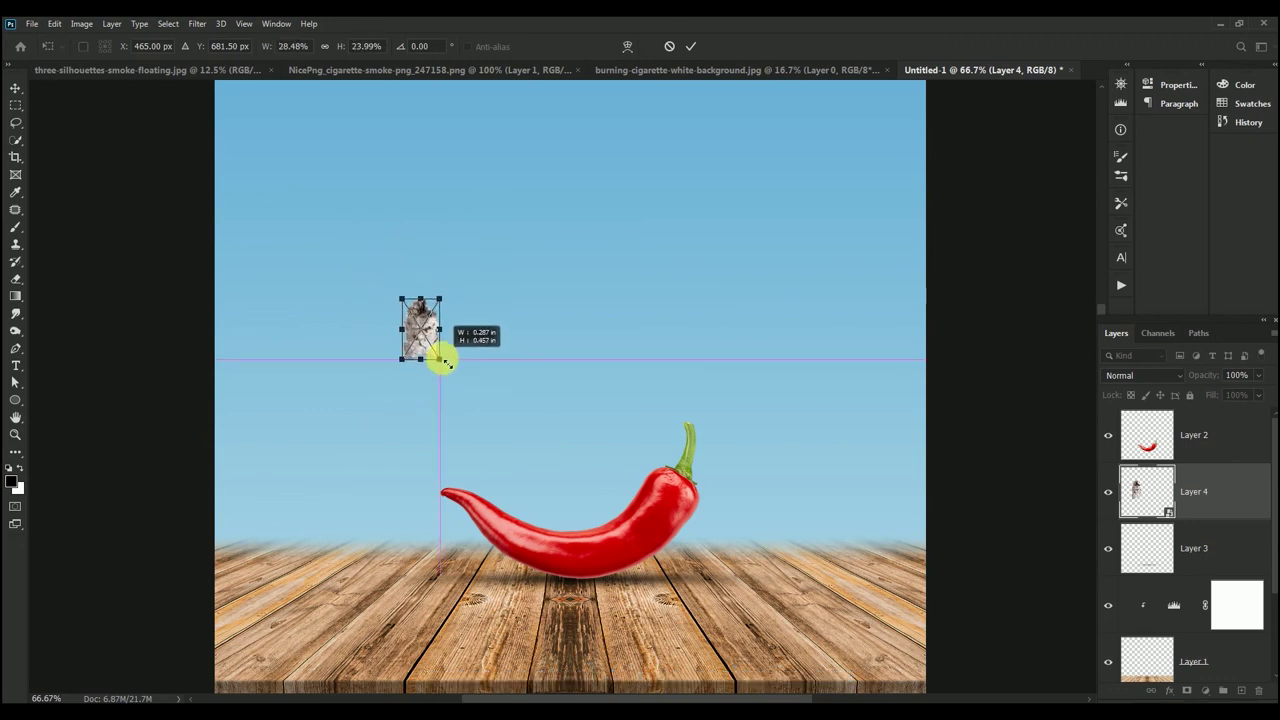
pyautogui.click(690, 46)
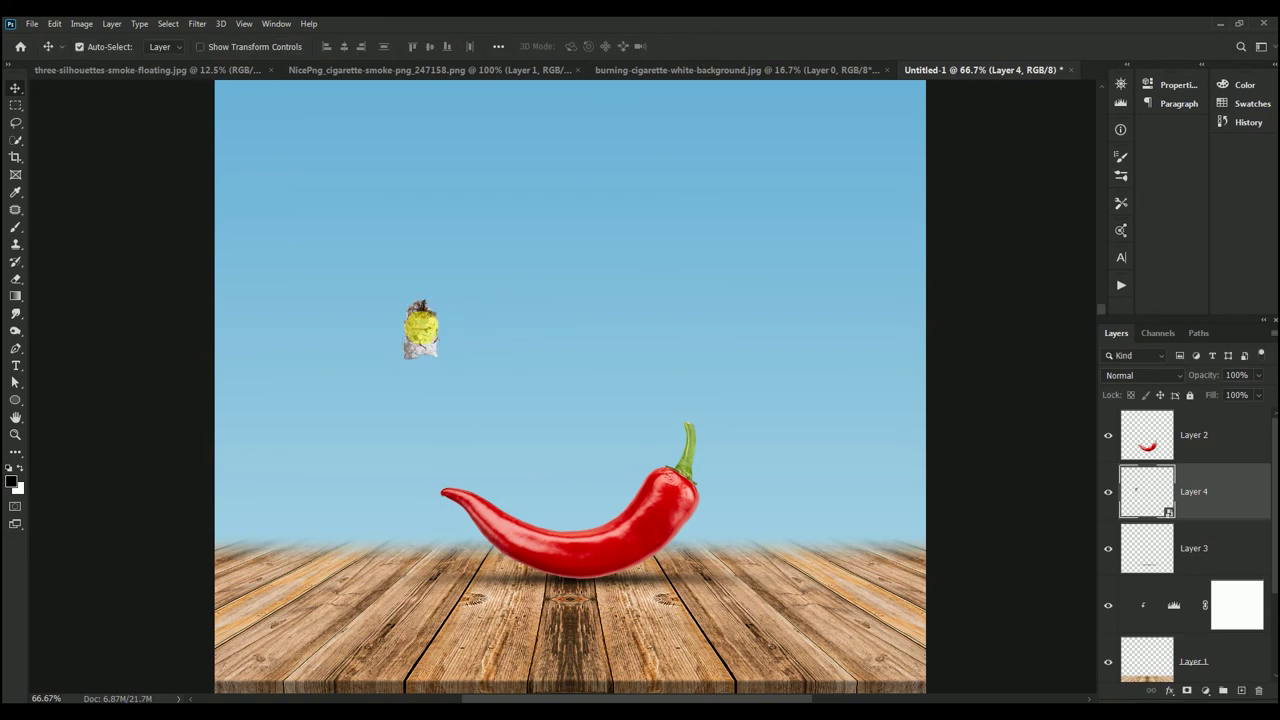
pyautogui.moveTo(420, 325); pyautogui.dragTo(395, 375)
# Lasso and delete the thin curled tip of the chili pepper on Layer 2
pyautogui.click(572, 549)
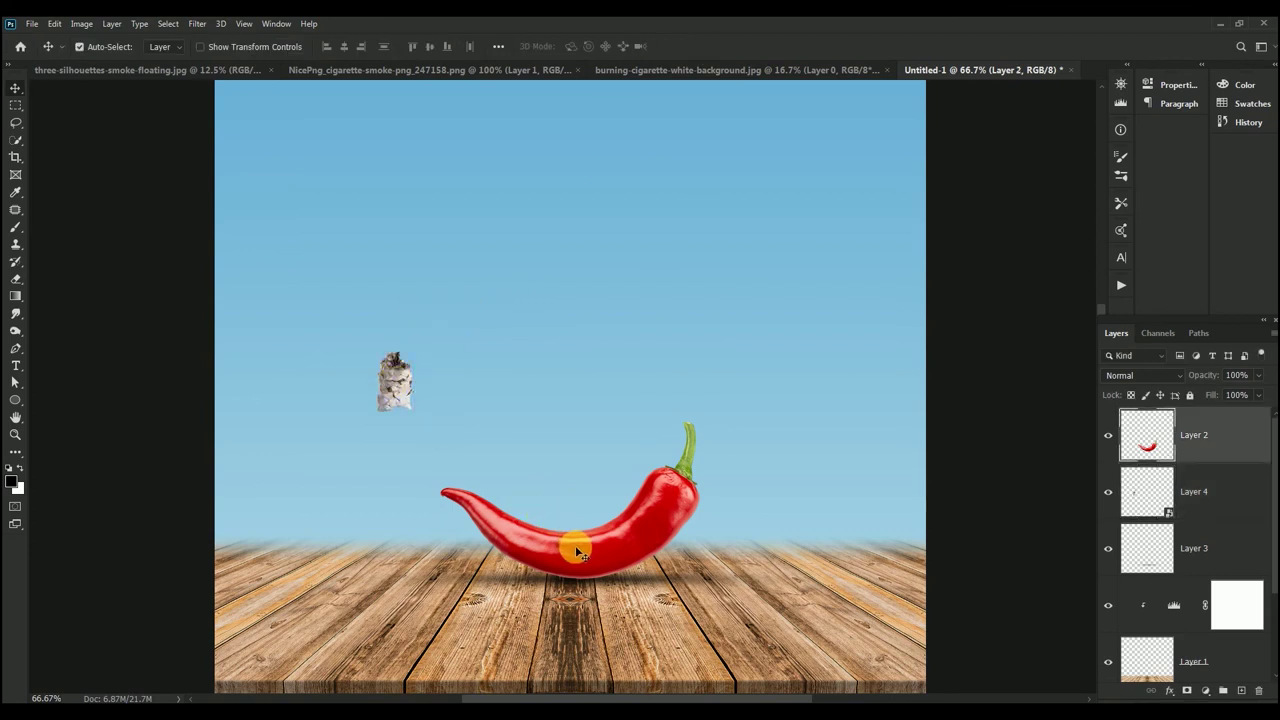
pyautogui.hotkey('ctrl', '+')
pyautogui.hotkey('ctrl', '+')
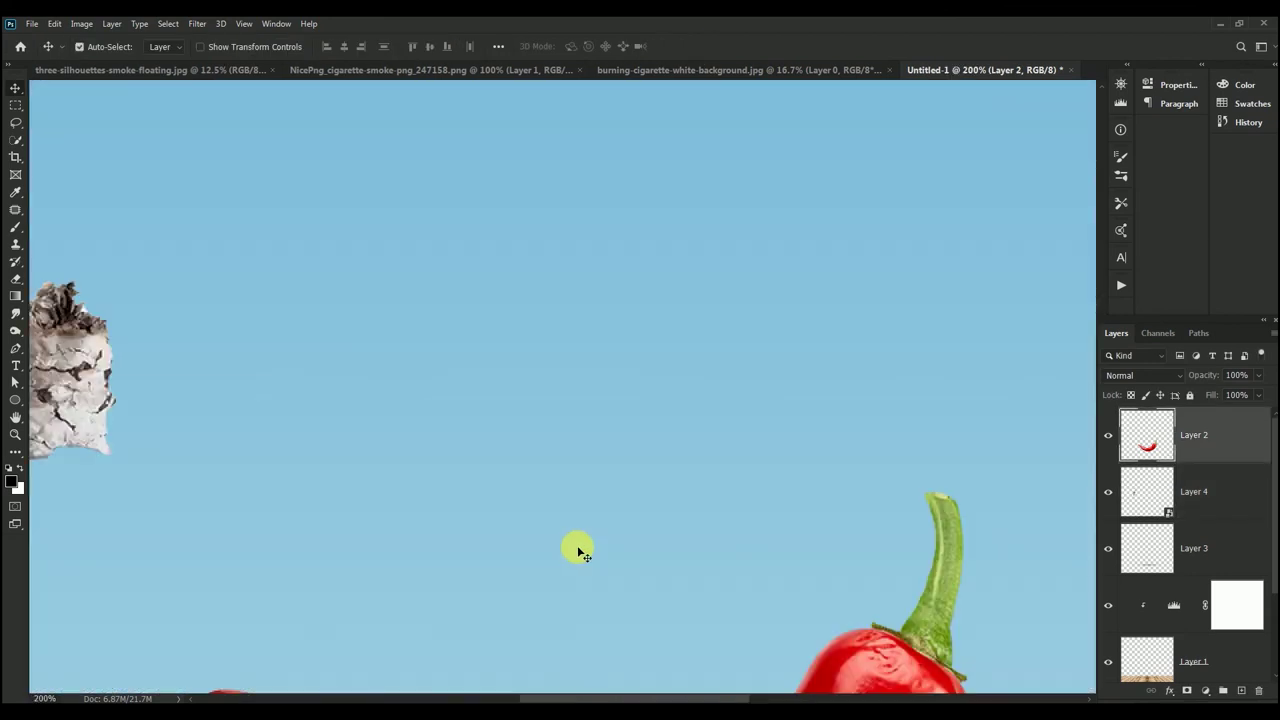
pyautogui.moveTo(574, 546); pyautogui.dragTo(571, 240)
pyautogui.moveTo(654, 340); pyautogui.dragTo(689, 306)
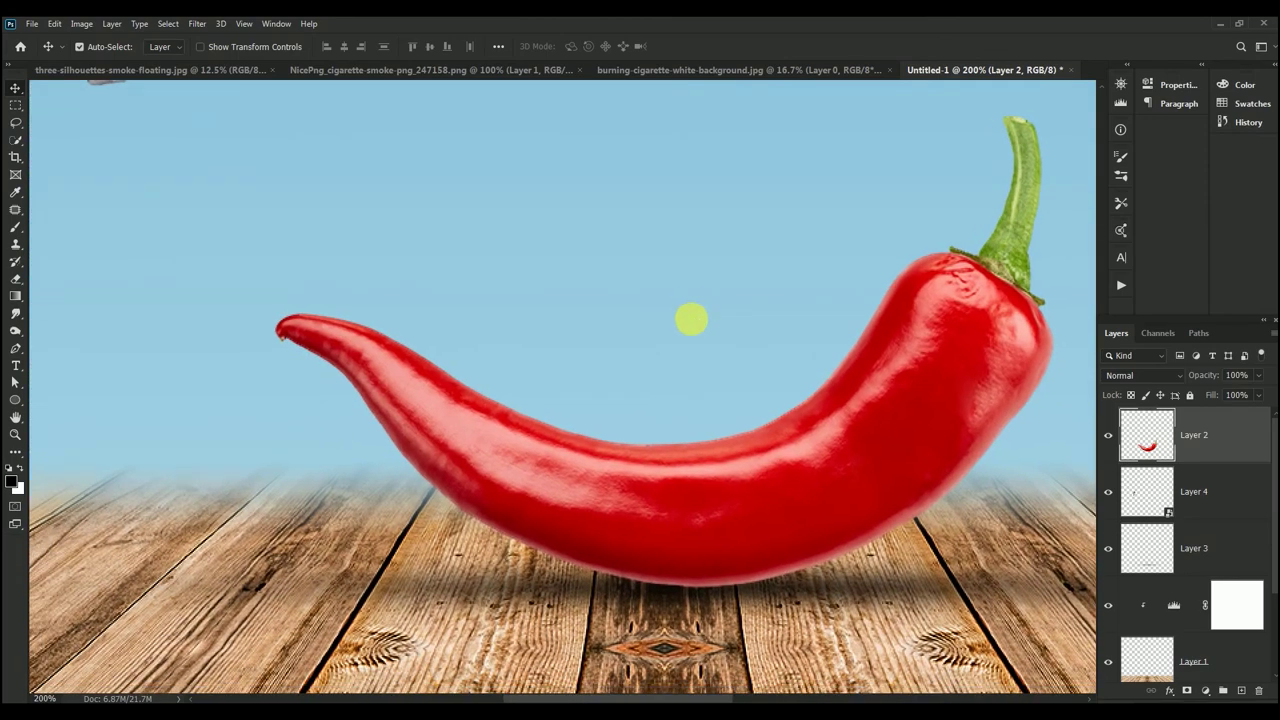
pyautogui.click(17, 124)
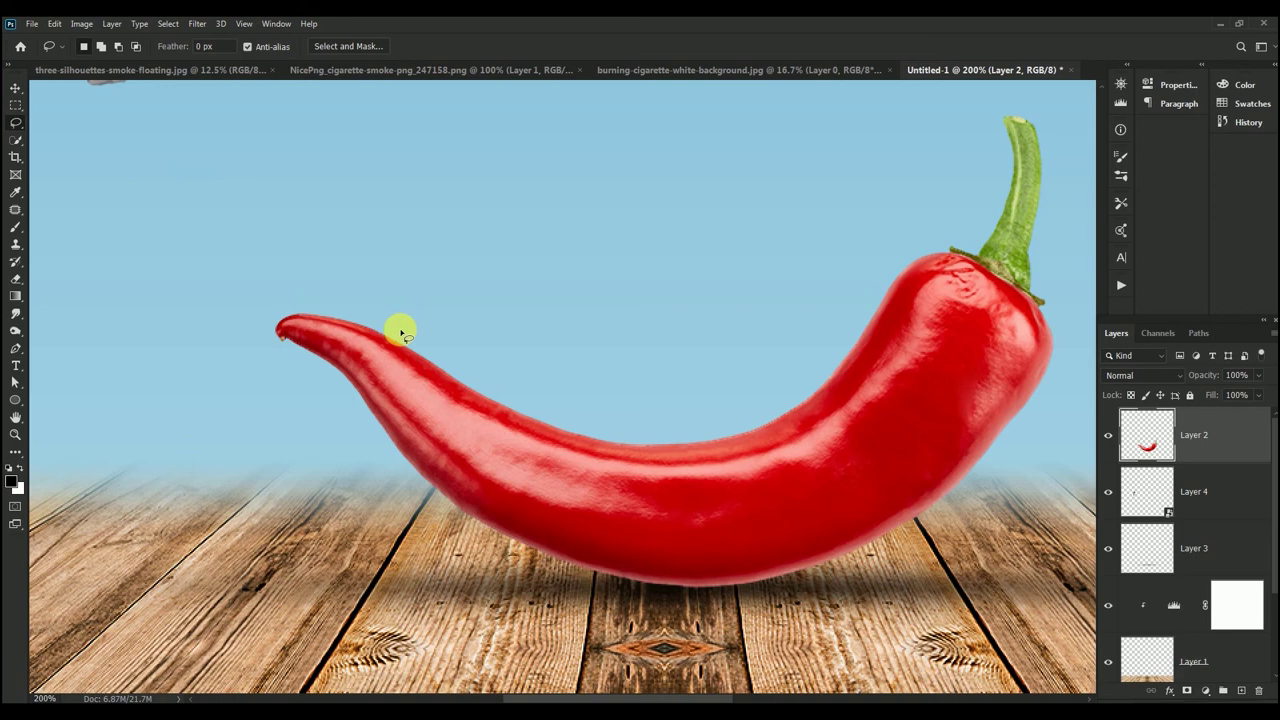
pyautogui.moveTo(405, 341); pyautogui.dragTo(402, 331)
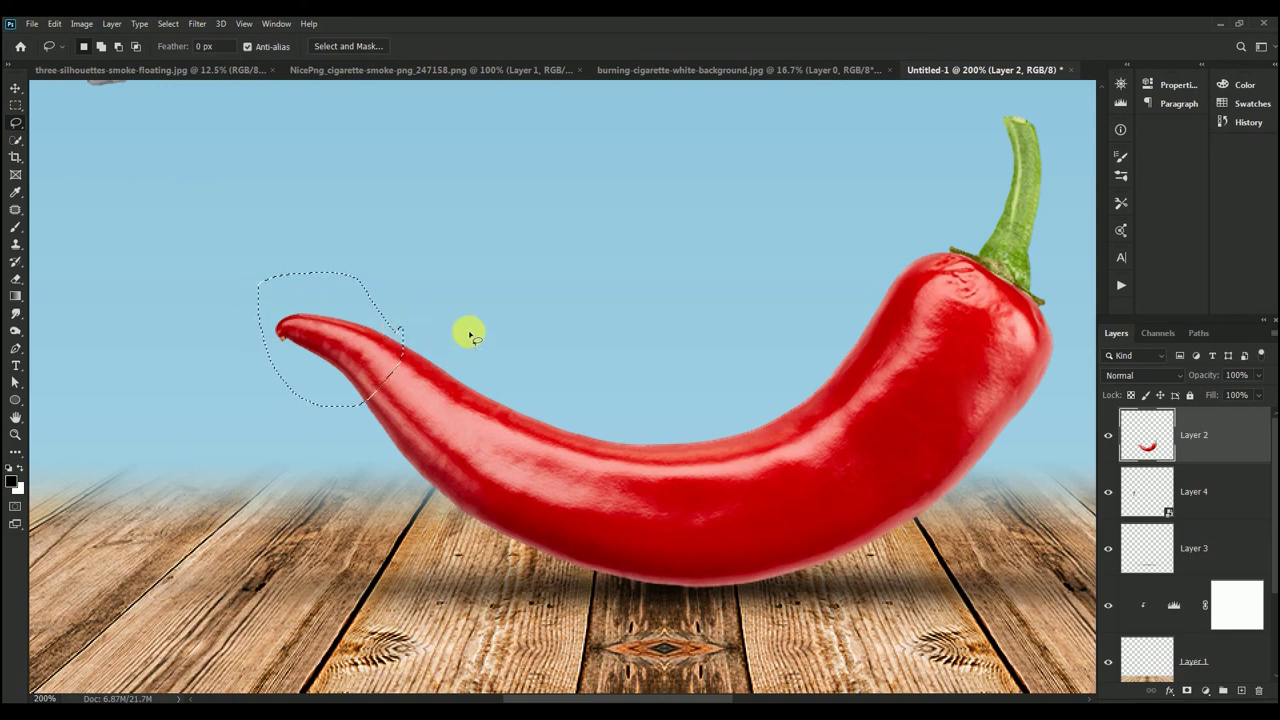
pyautogui.press('Delete')
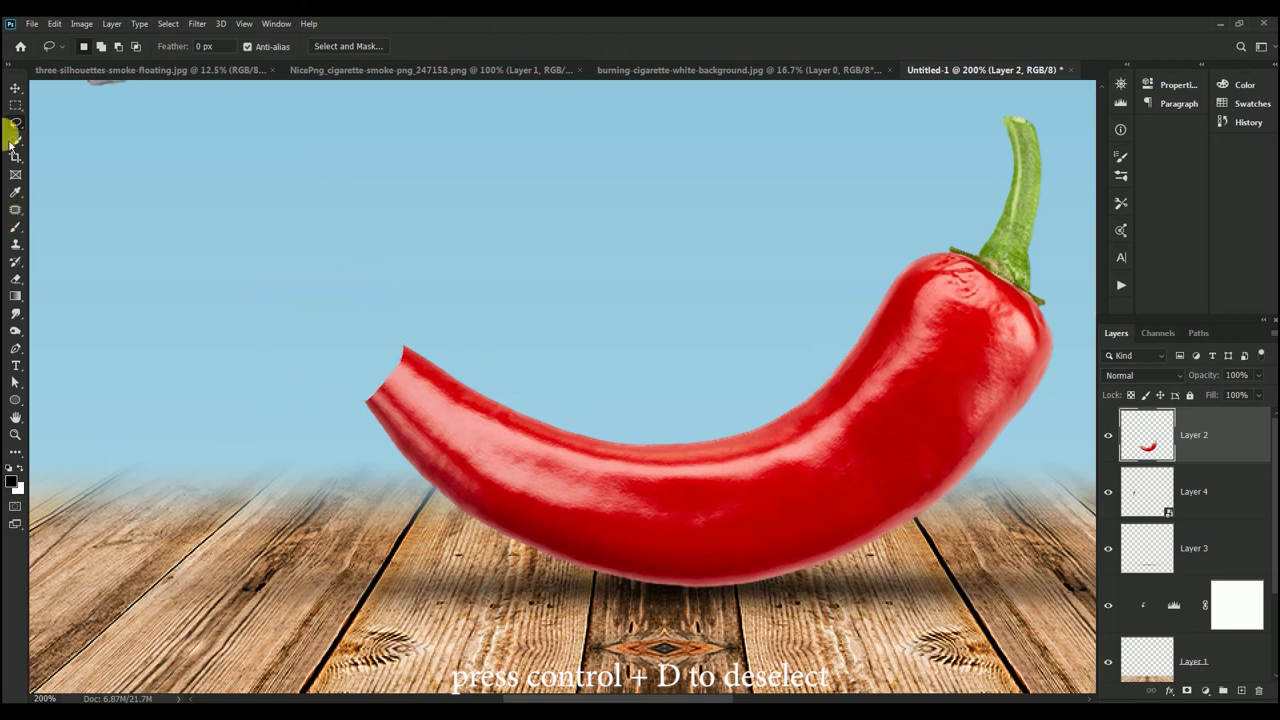
pyautogui.click(15, 89)
# Move the ash piece onto the chili's cut end and shrink it further
pyautogui.moveTo(314, 220); pyautogui.dragTo(388, 368)
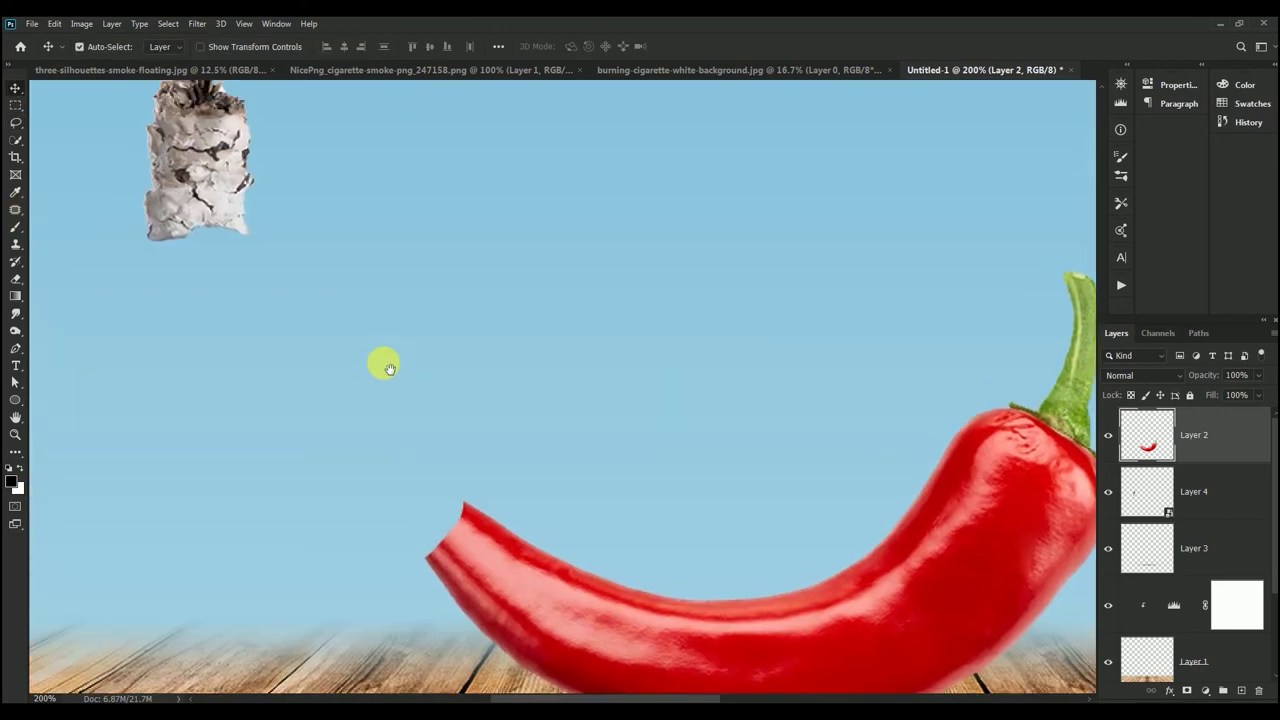
pyautogui.click(213, 198)
pyautogui.moveTo(213, 183); pyautogui.dragTo(300, 414)
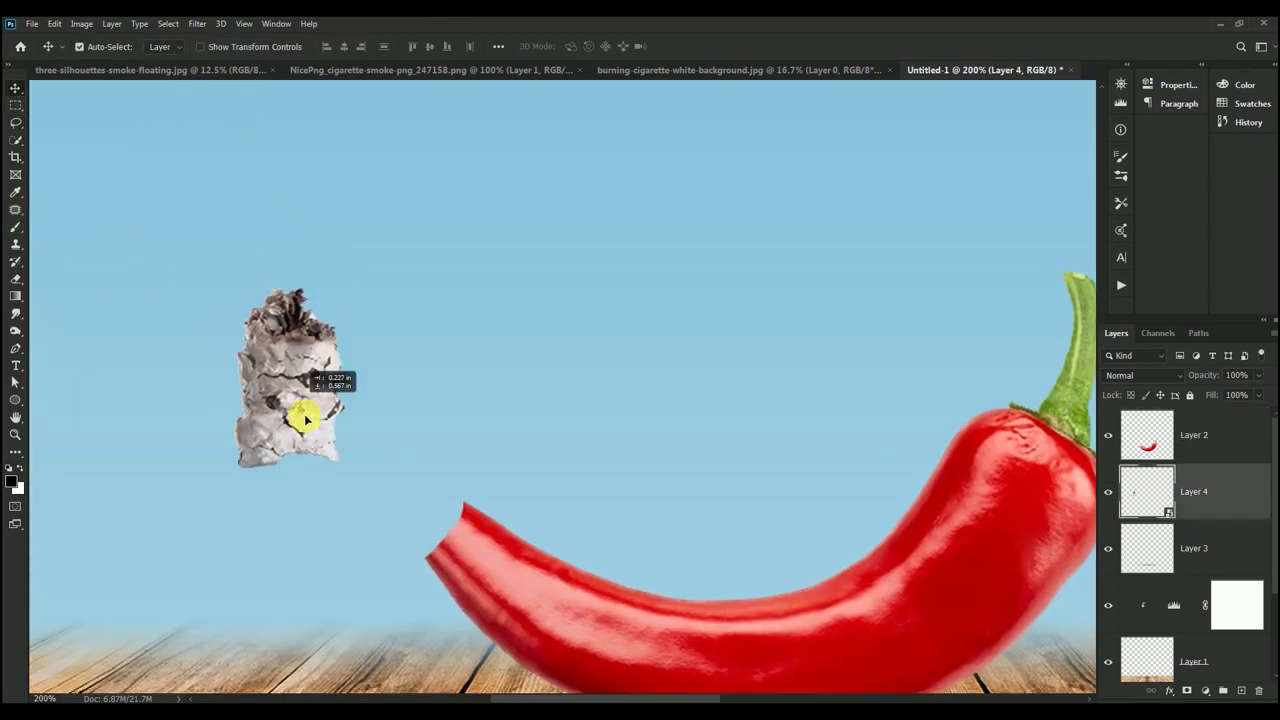
pyautogui.moveTo(451, 467); pyautogui.dragTo(455, 297)
pyautogui.moveTo(333, 289); pyautogui.dragTo(391, 327)
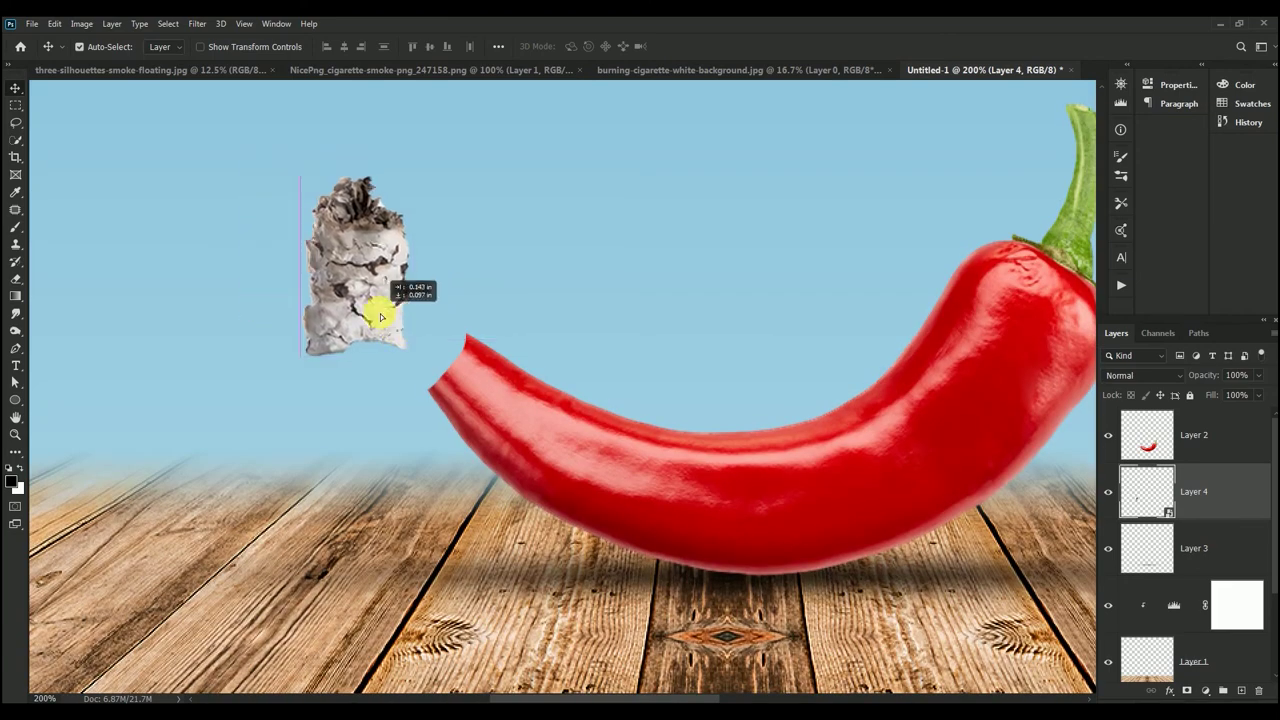
pyautogui.hotkey('ctrl', 't')
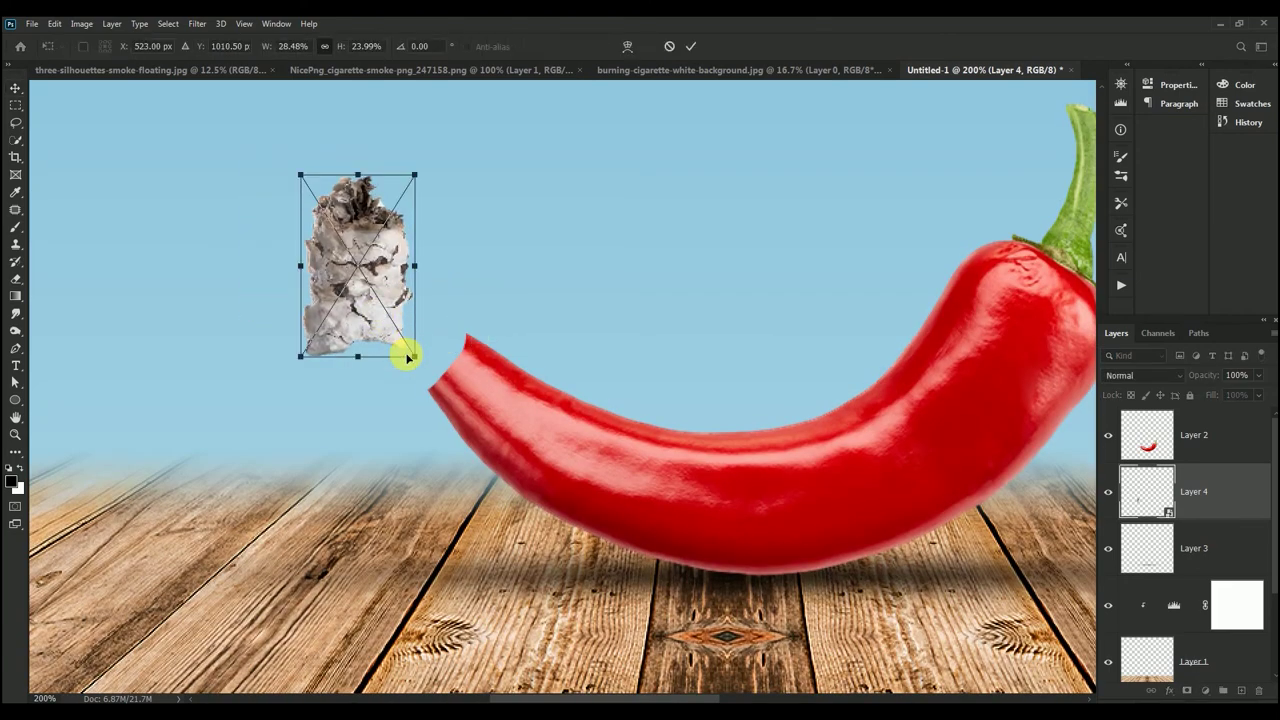
pyautogui.moveTo(415, 357)
pyautogui.mouseDown()
pyautogui.moveTo(400, 327)
pyautogui.moveTo(457, 286)
pyautogui.mouseUp()
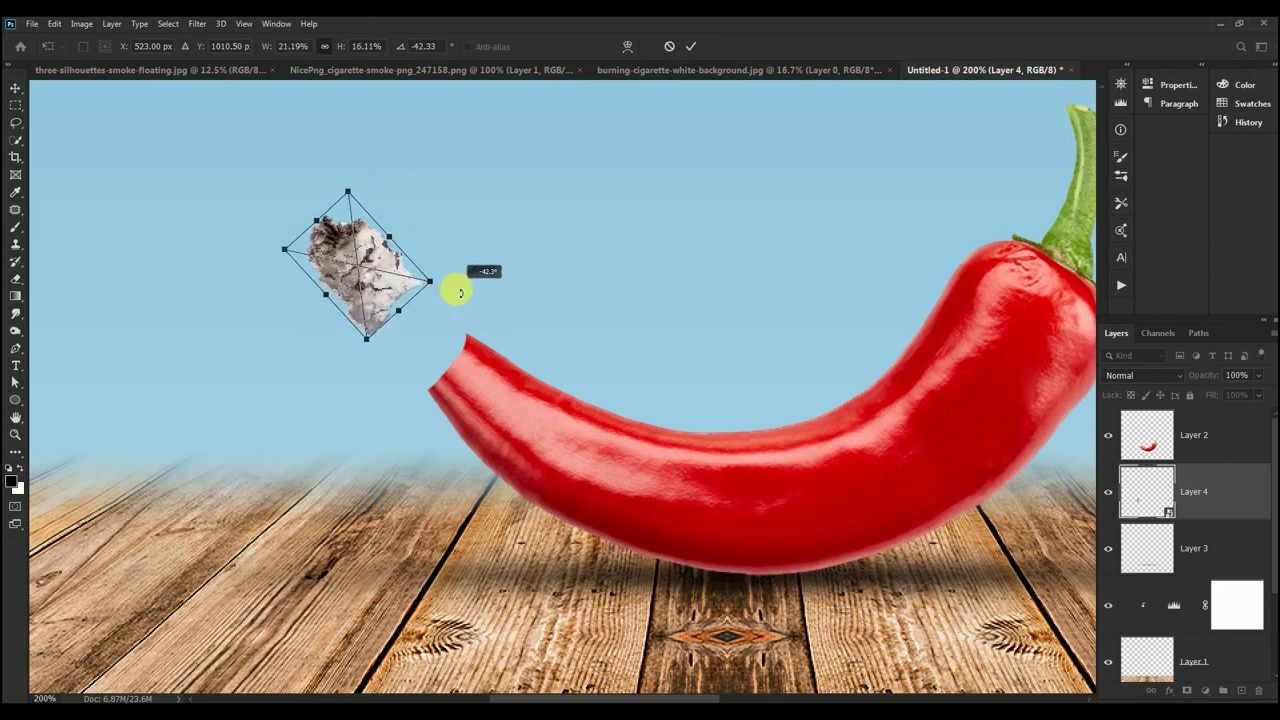
pyautogui.moveTo(366, 281); pyautogui.dragTo(424, 343)
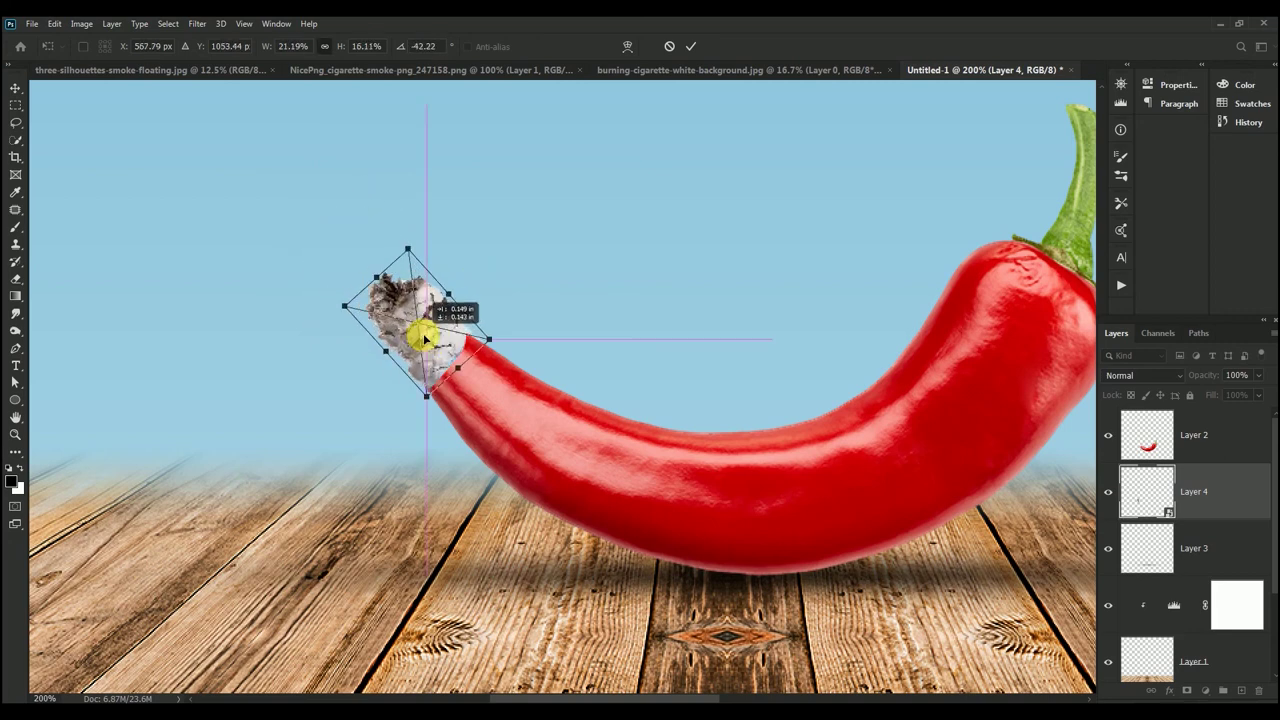
pyautogui.click(690, 46)
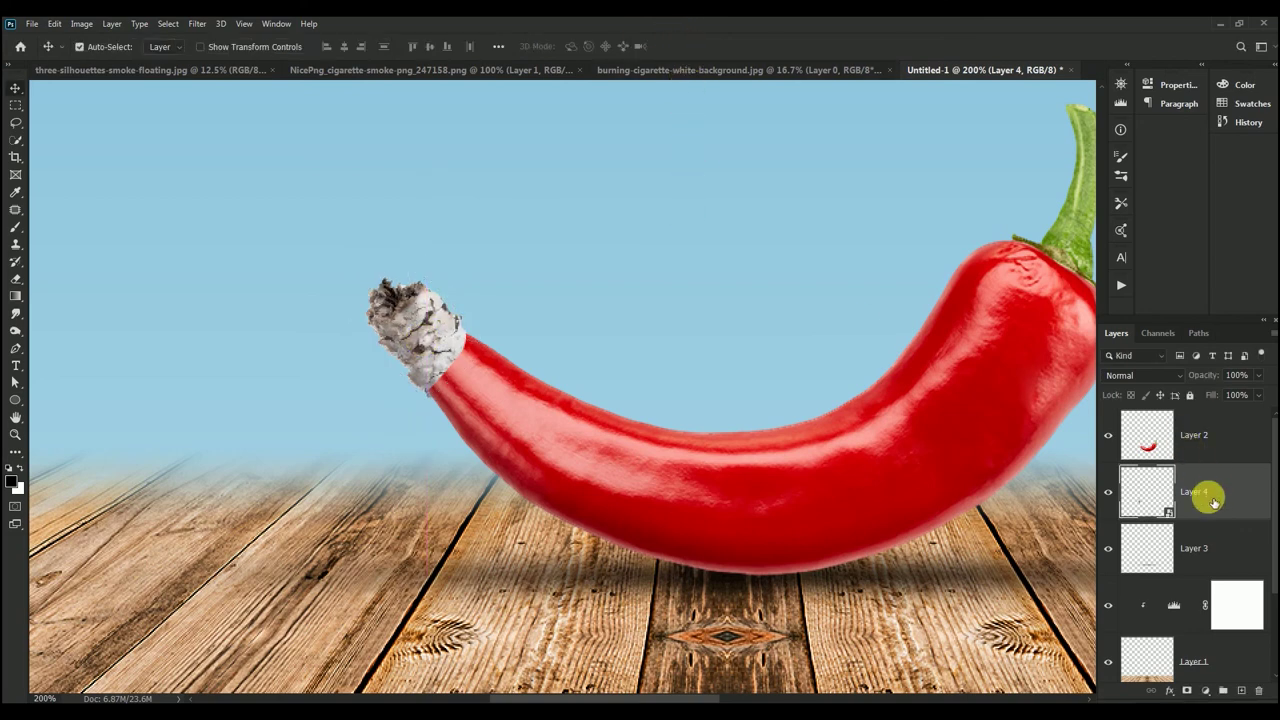
# Stack the ash layer above the pepper and seat it onto the pepper's tip
pyautogui.moveTo(1206, 491); pyautogui.dragTo(1204, 436)
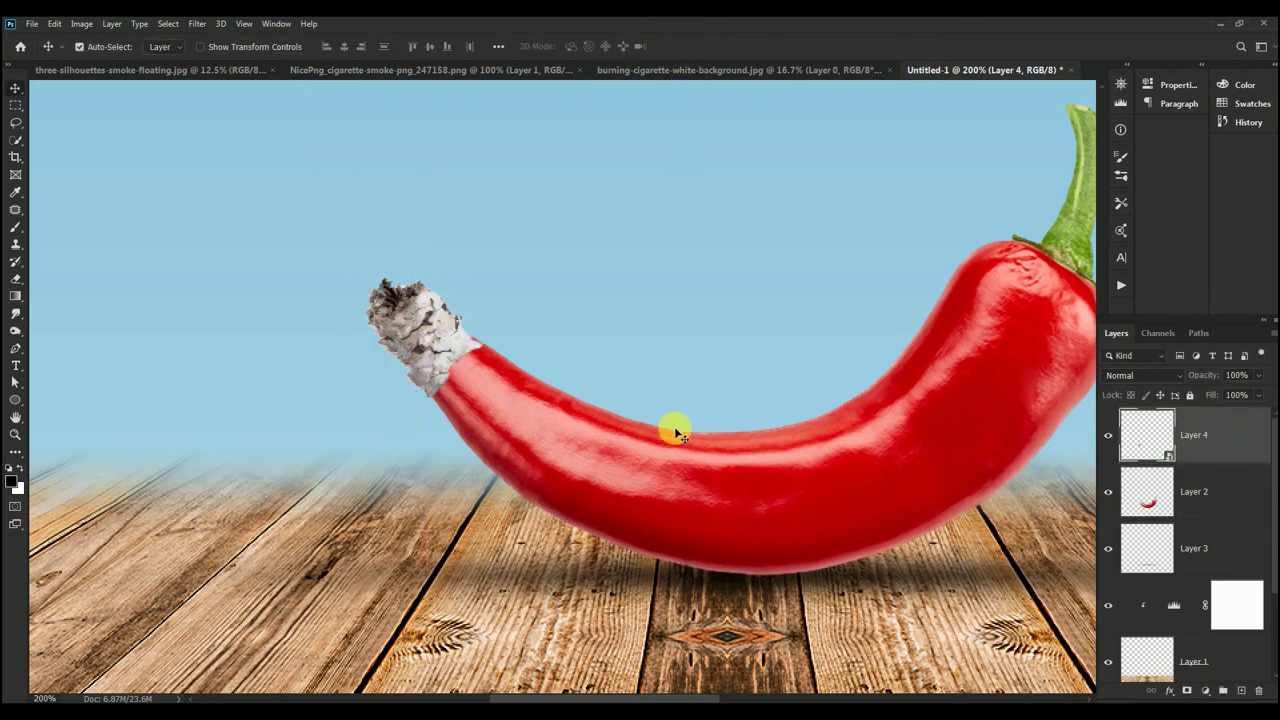
pyautogui.moveTo(437, 354); pyautogui.dragTo(440, 348)
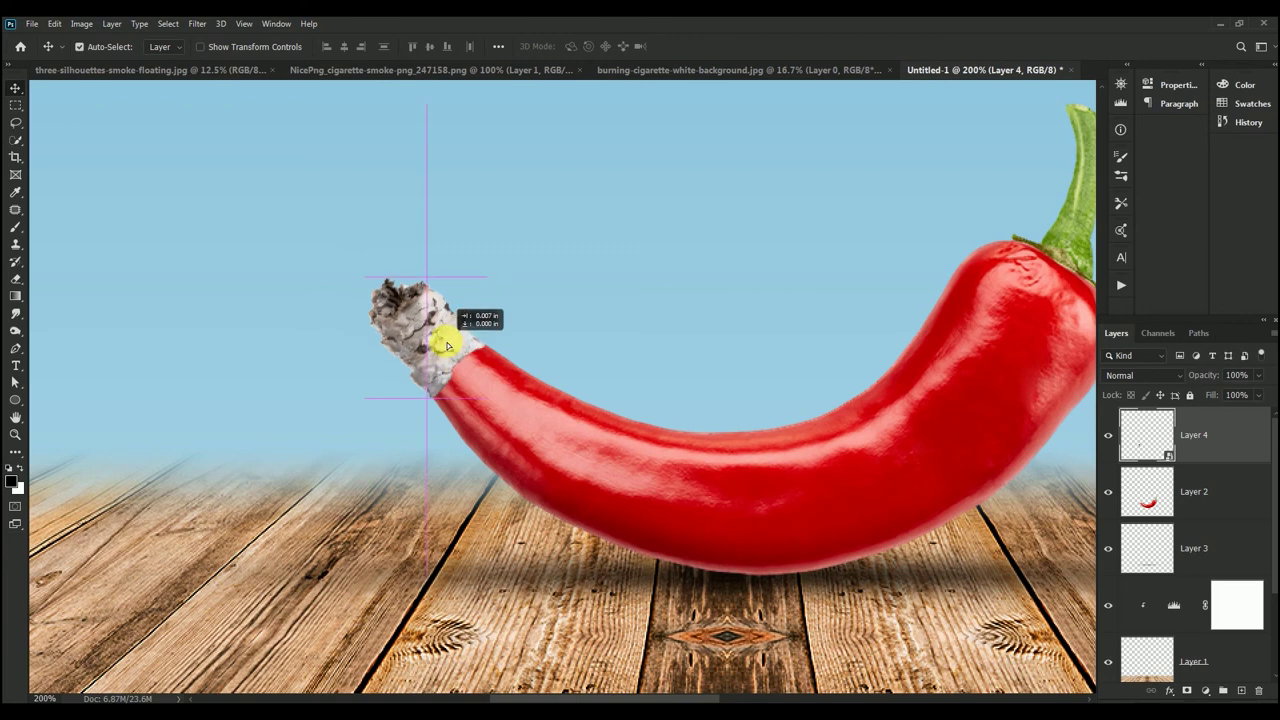
pyautogui.moveTo(441, 334); pyautogui.dragTo(496, 347)
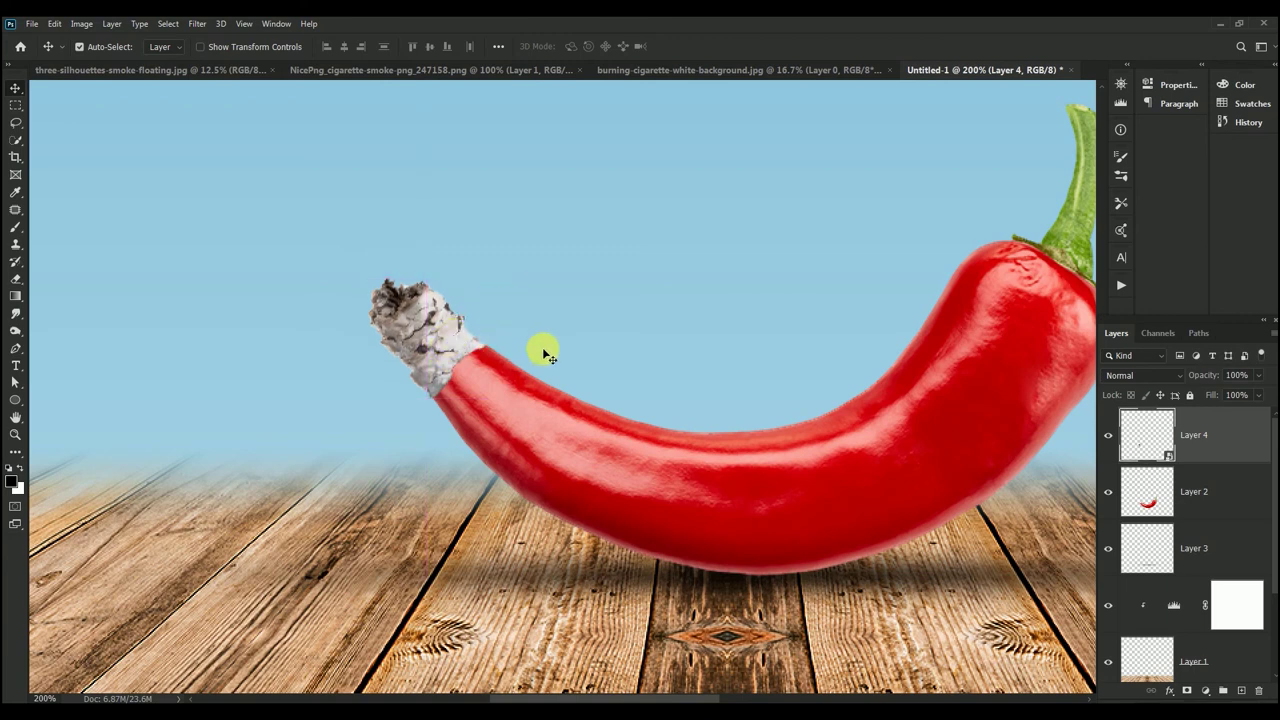
# Rasterize the ash layer and widen it to 105%
pyautogui.rightClick(1222, 432)
pyautogui.click(1143, 373)
pyautogui.hotkey('ctrl', 't')
pyautogui.moveTo(487, 340); pyautogui.dragTo(501, 342)
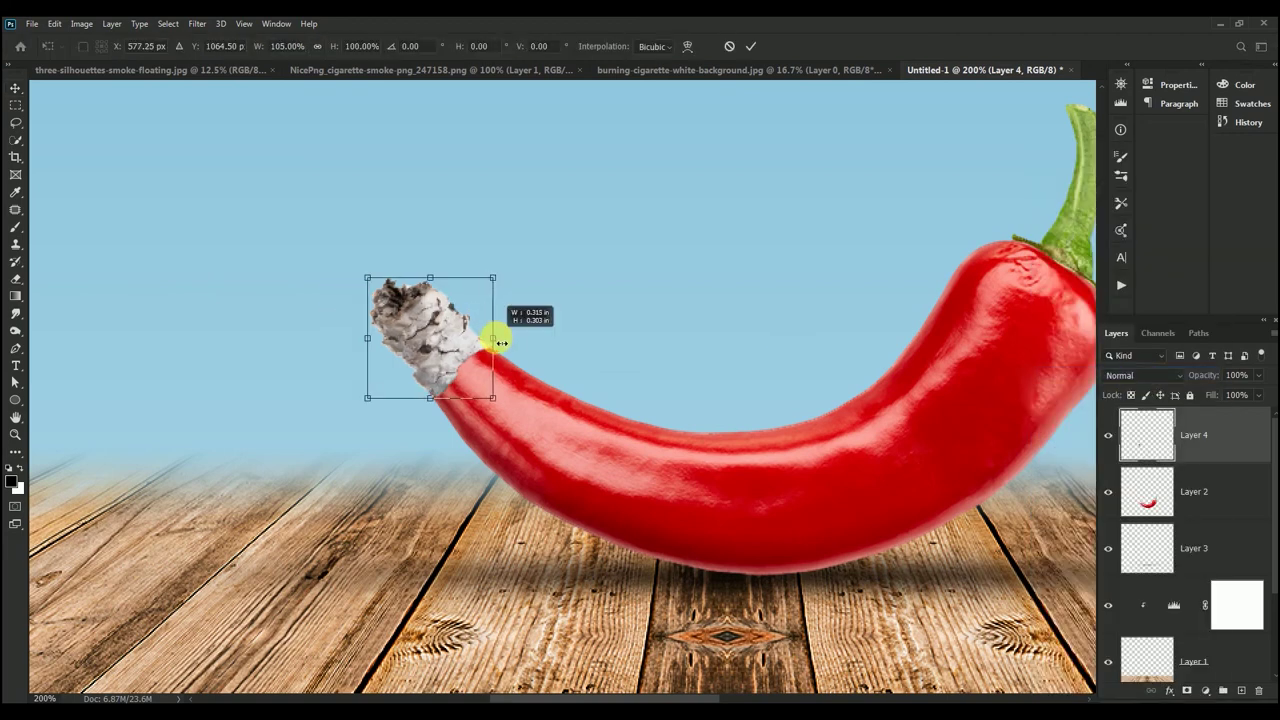
pyautogui.click(751, 46)
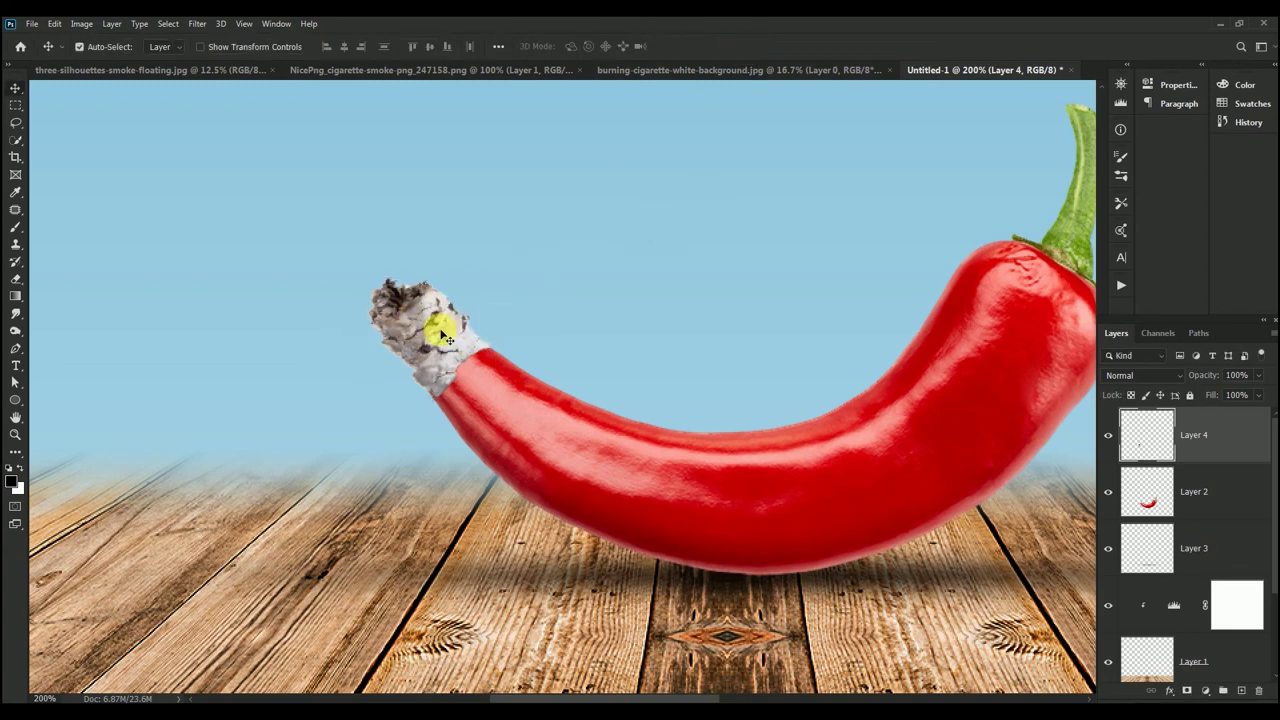
# Erase along the ash–pepper seam with a 10 px eraser, panning to reach it
pyautogui.click(15, 279)
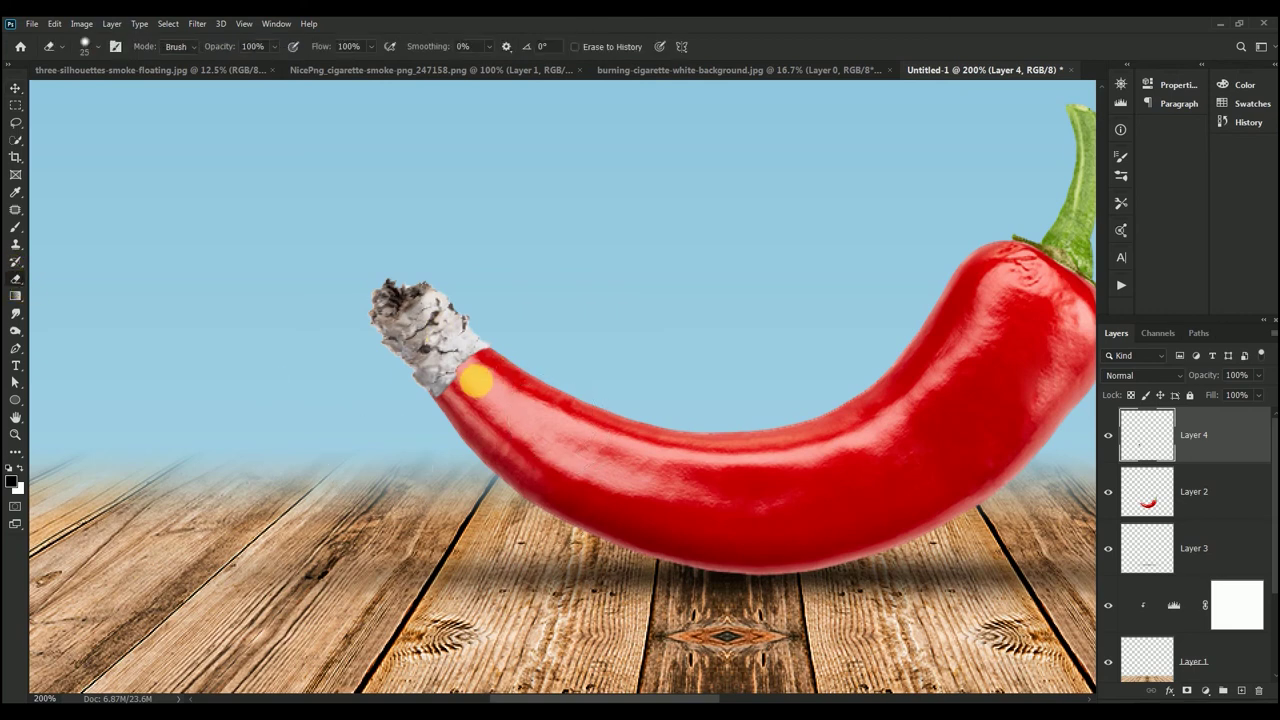
pyautogui.press('[')
pyautogui.press('[')
pyautogui.press('[')
pyautogui.moveTo(446, 400)
pyautogui.mouseDown()
pyautogui.moveTo(480, 357)
pyautogui.moveTo(430, 392)
pyautogui.moveTo(455, 380)
pyautogui.moveTo(449, 371)
pyautogui.mouseUp()
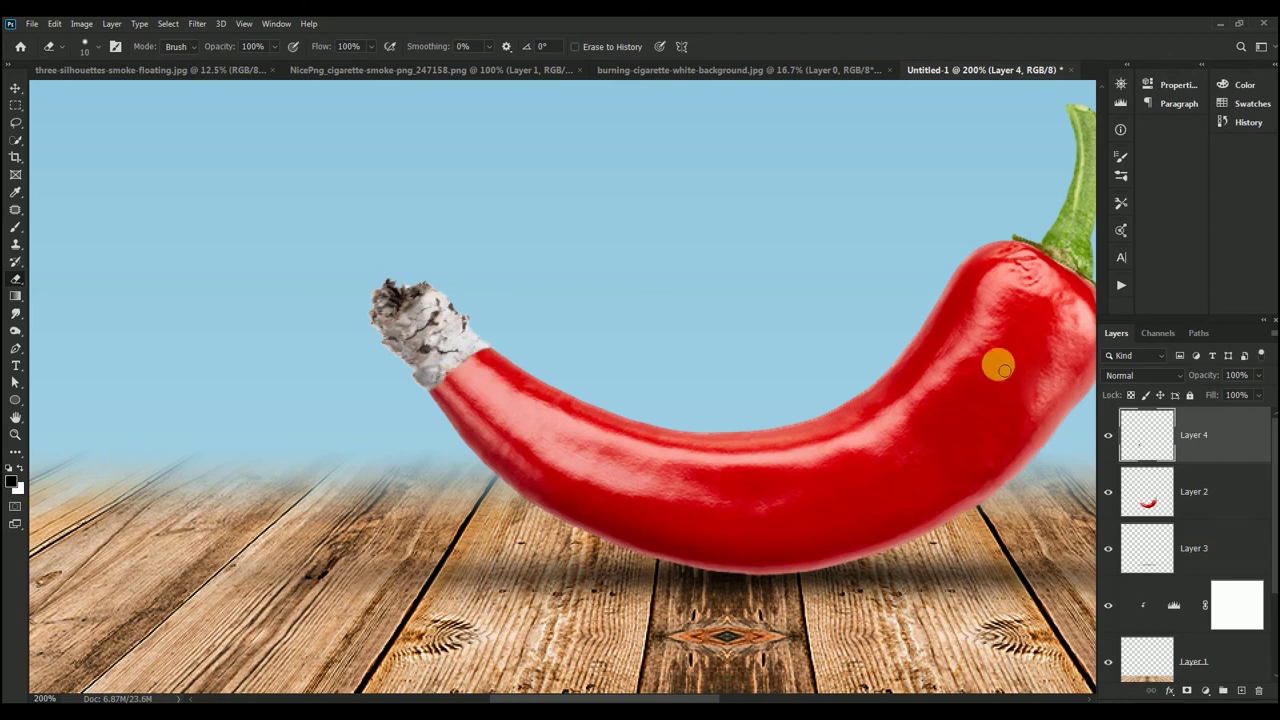
pyautogui.click(15, 88)
pyautogui.moveTo(577, 376); pyautogui.dragTo(466, 337)
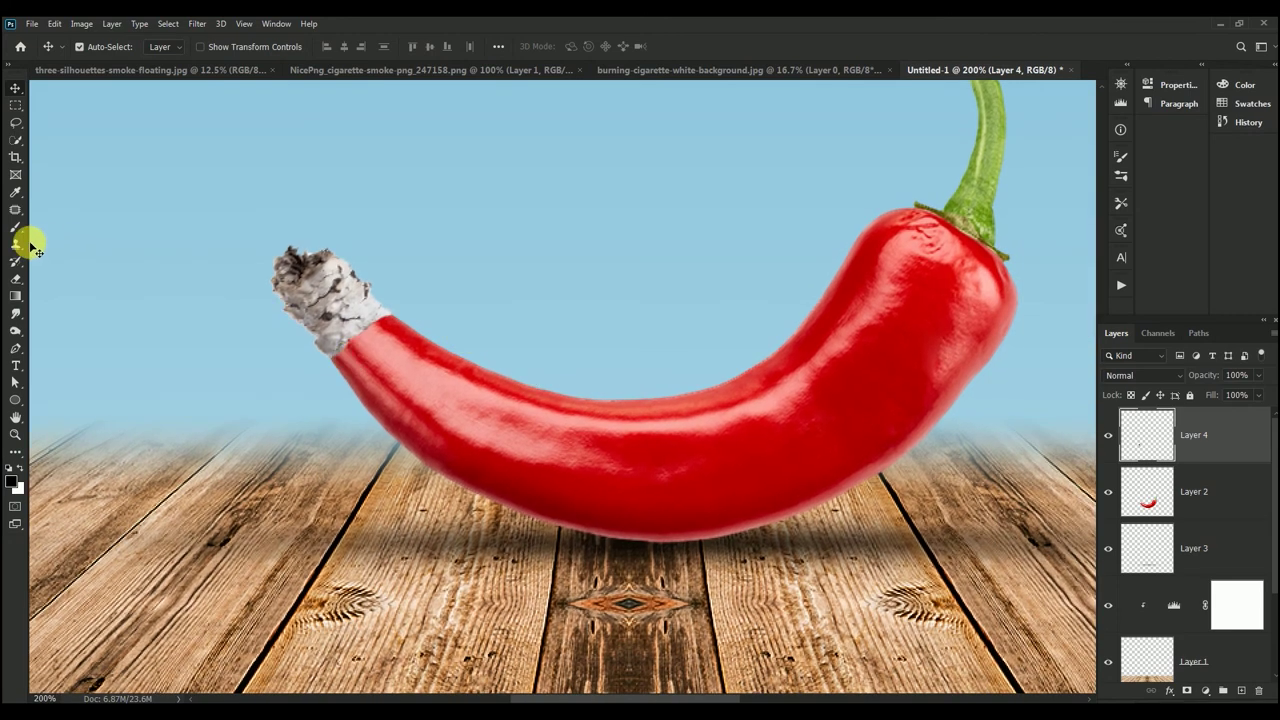
pyautogui.click(17, 280)
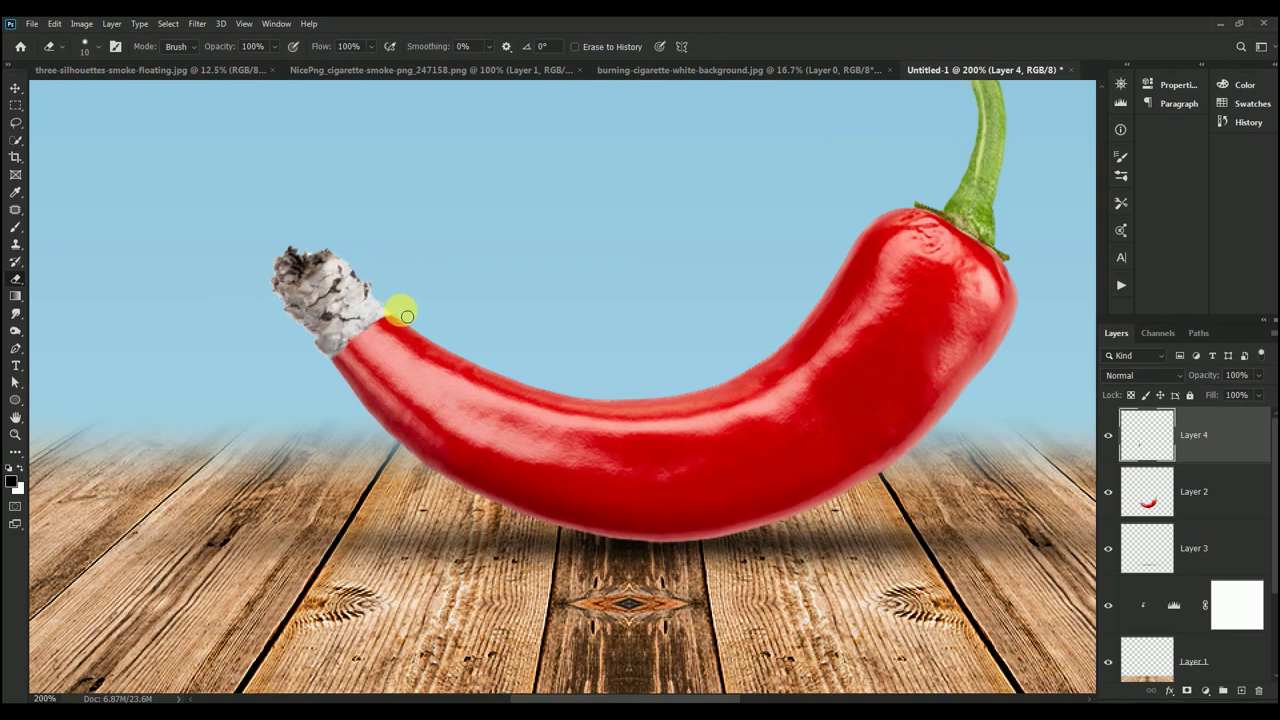
pyautogui.click(15, 90)
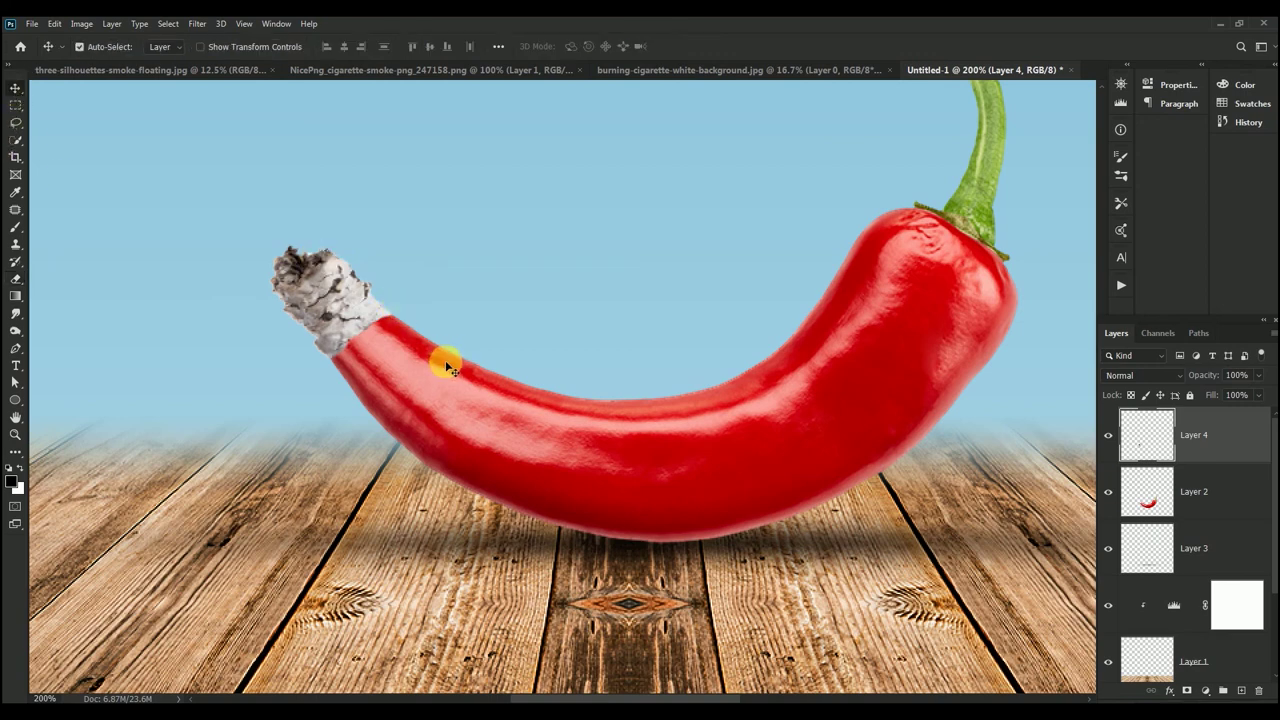
pyautogui.moveTo(470, 392); pyautogui.dragTo(538, 428)
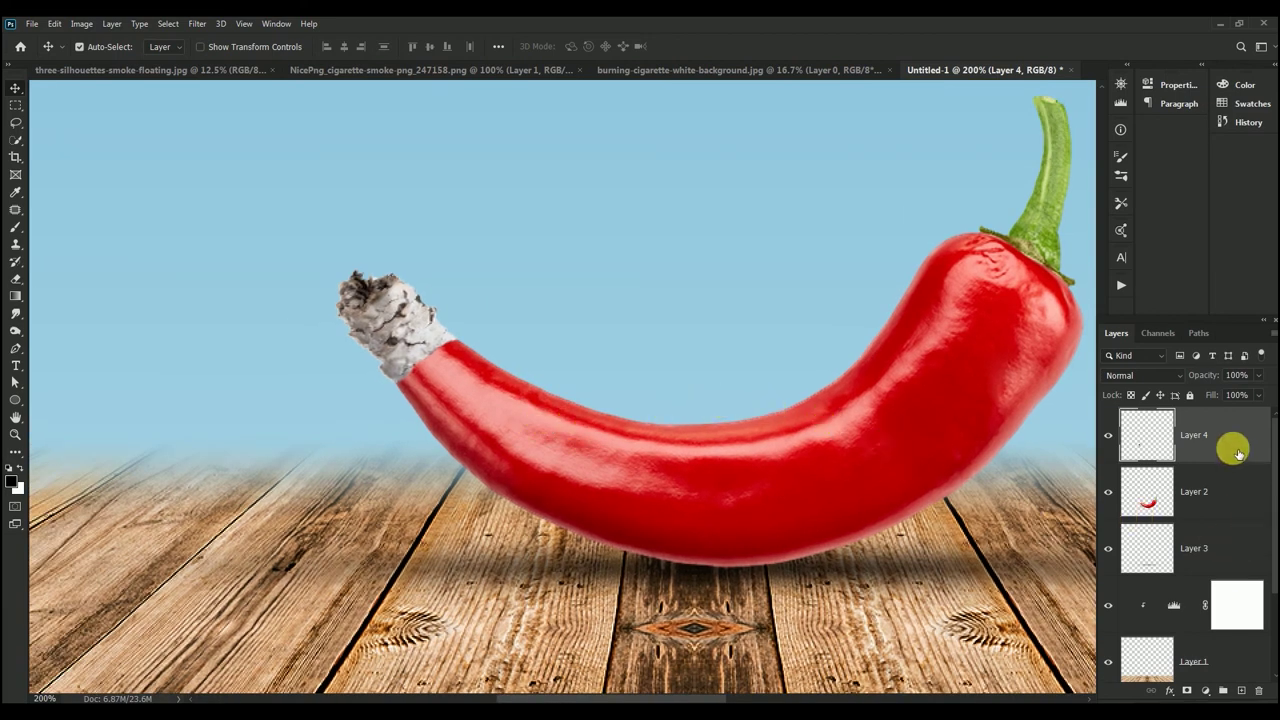
# Apply a Camera Raw Filter to the ash with Texture +30 and Clarity +68
pyautogui.click(197, 23)
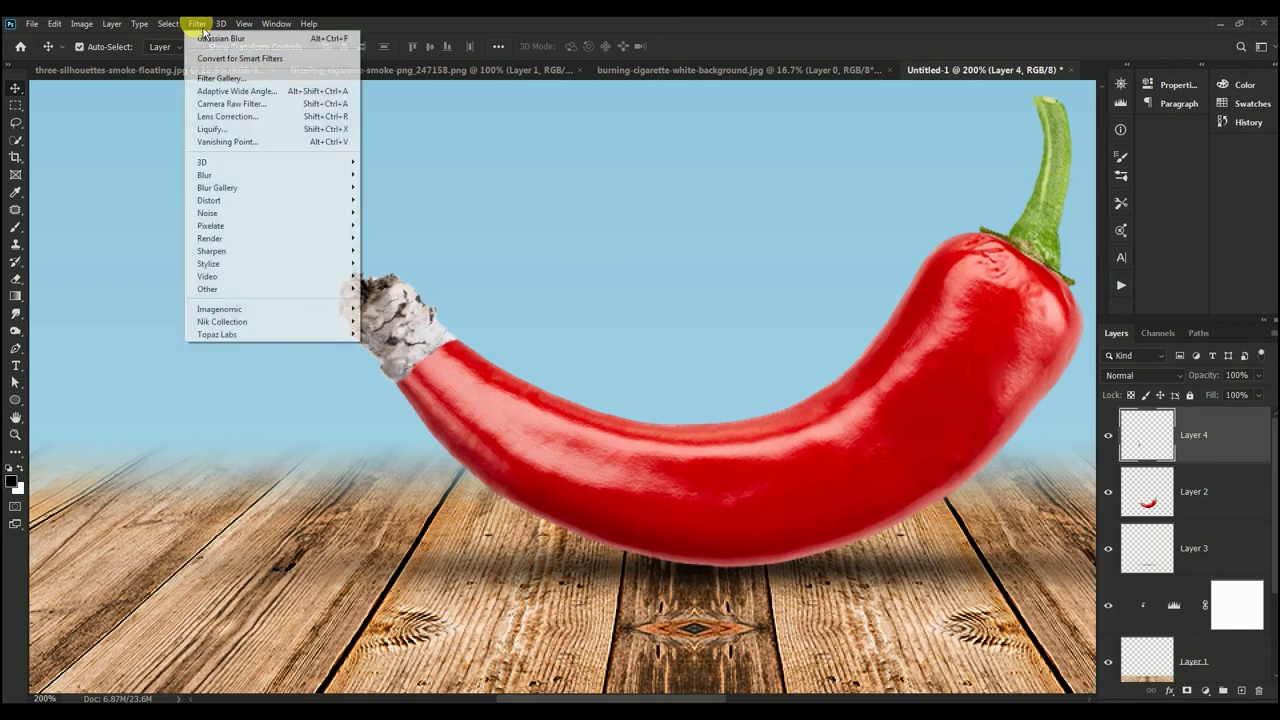
pyautogui.click(245, 104)
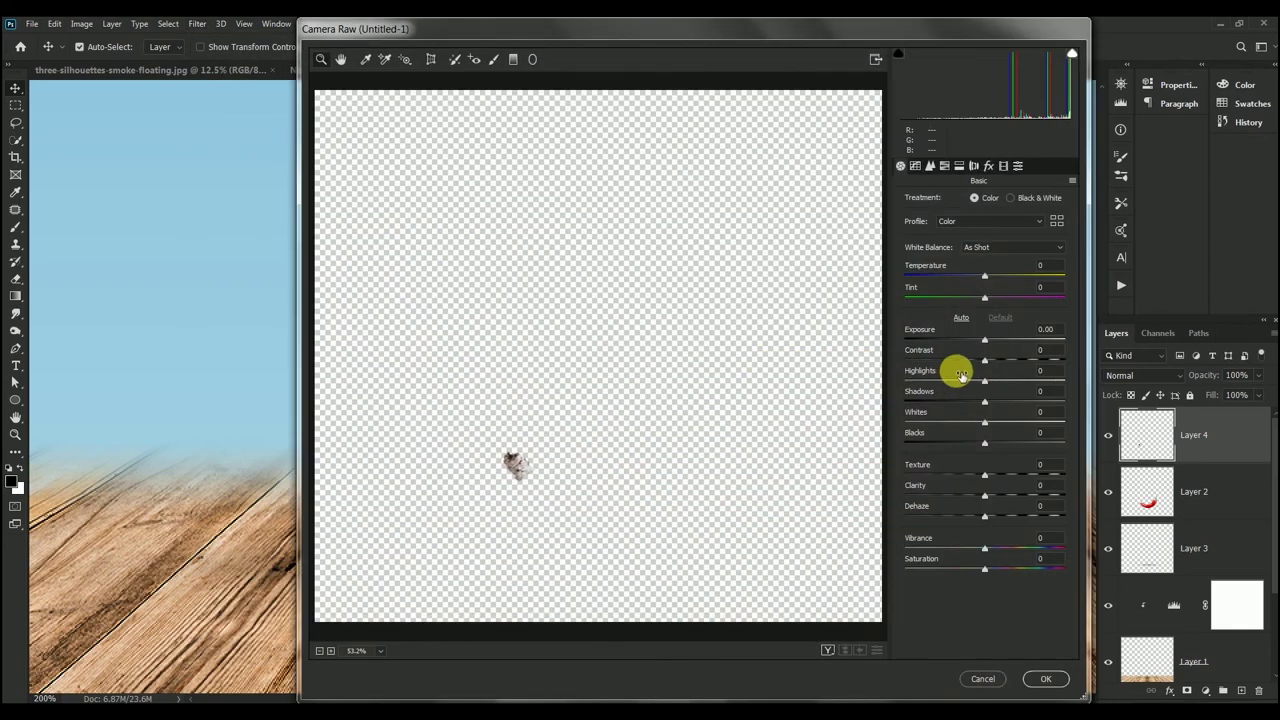
pyautogui.click(1050, 465)
pyautogui.write('+30')
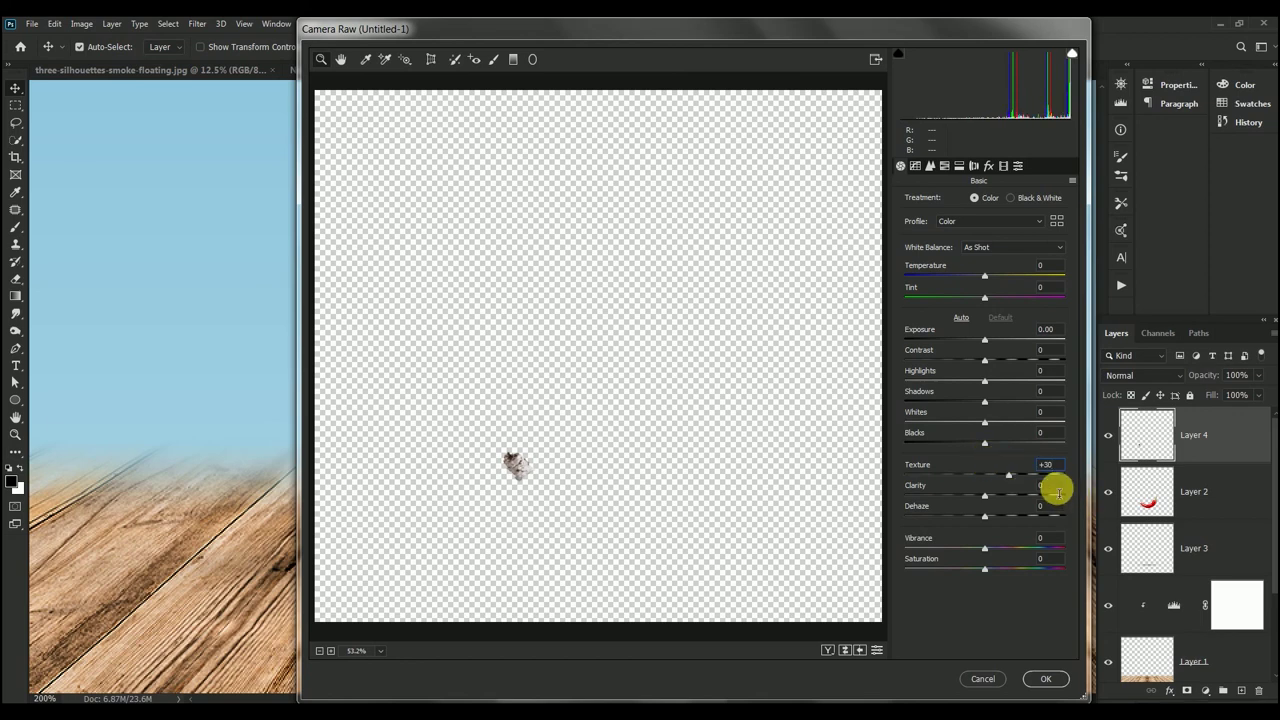
pyautogui.click(1050, 486)
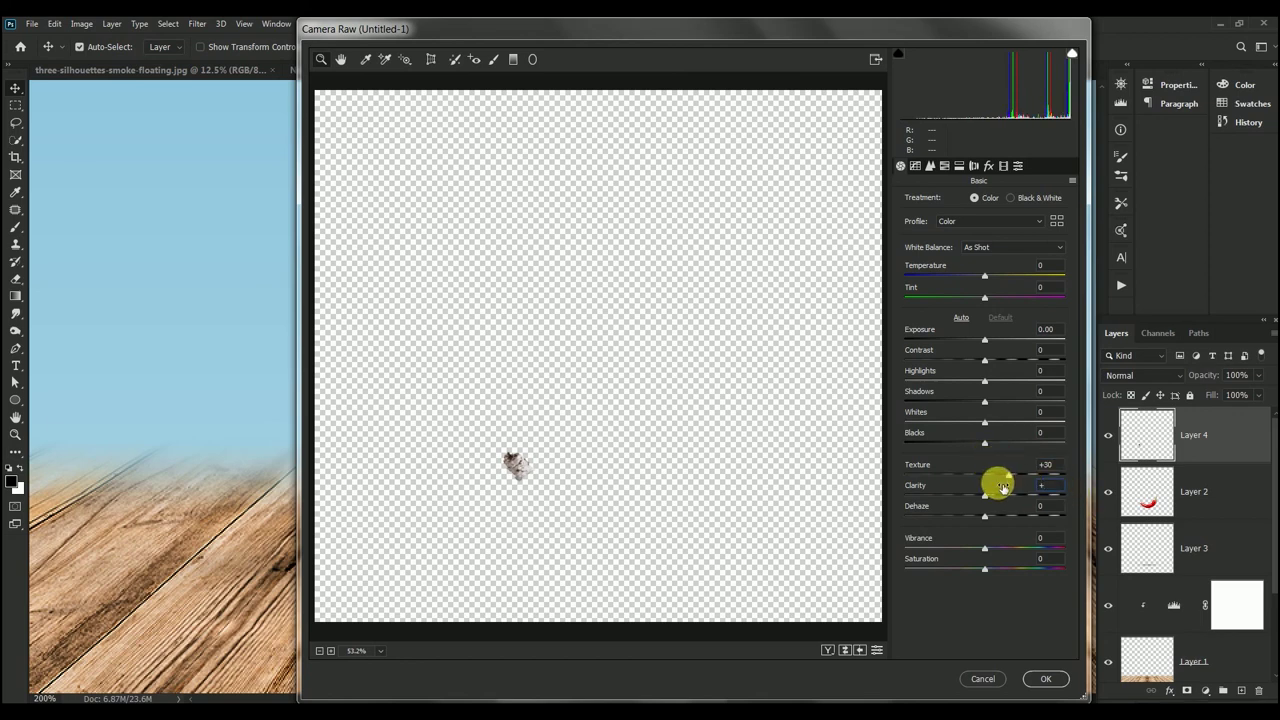
pyautogui.write('68')
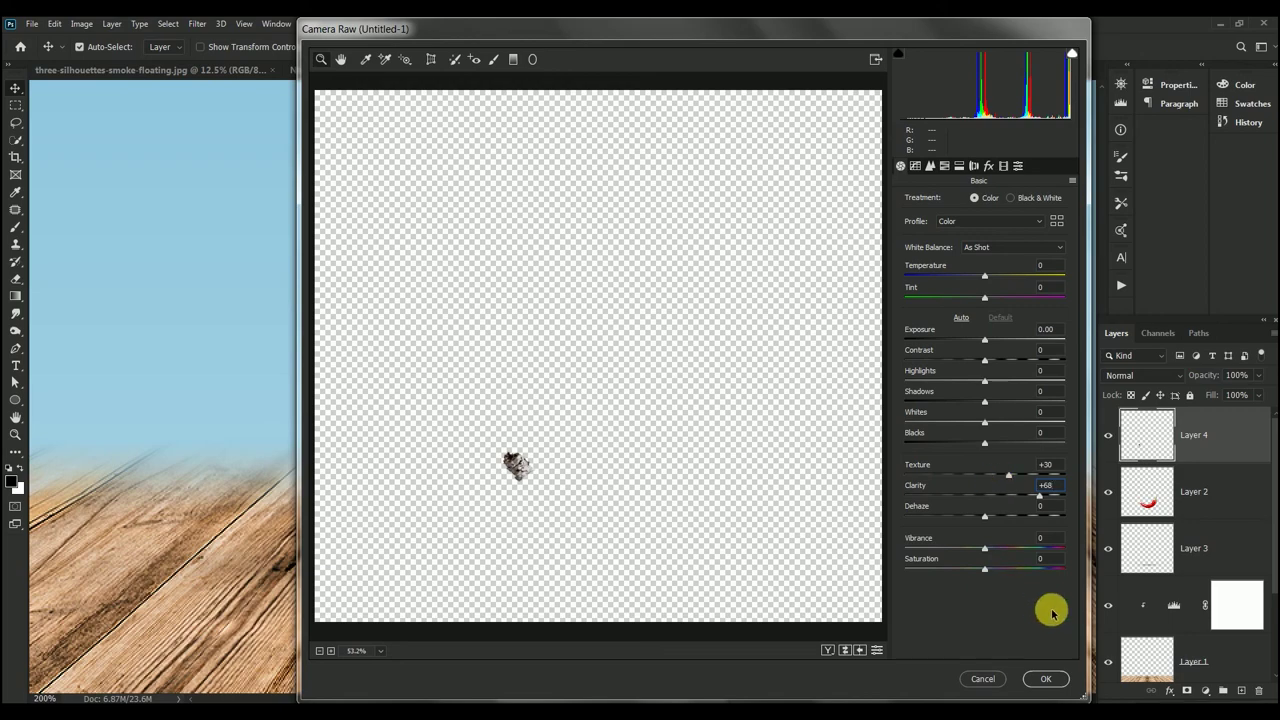
pyautogui.click(1045, 680)
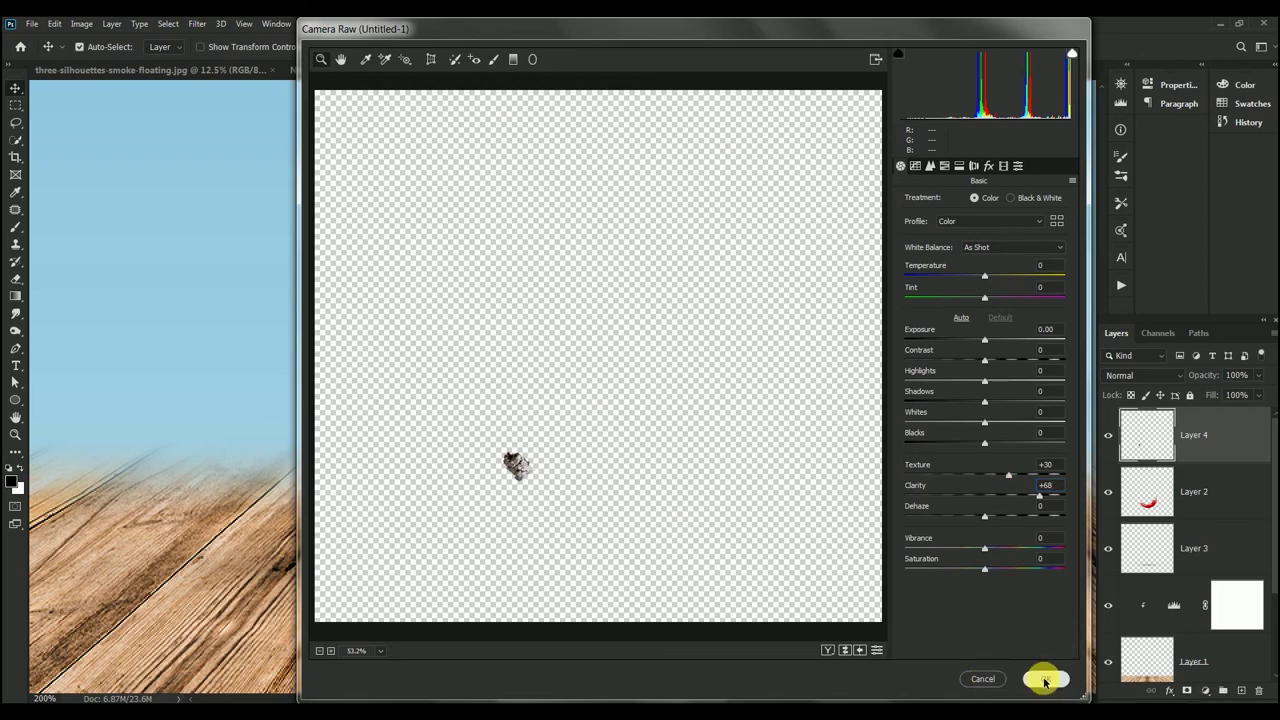
pyautogui.hotkey('ctrl', '1')
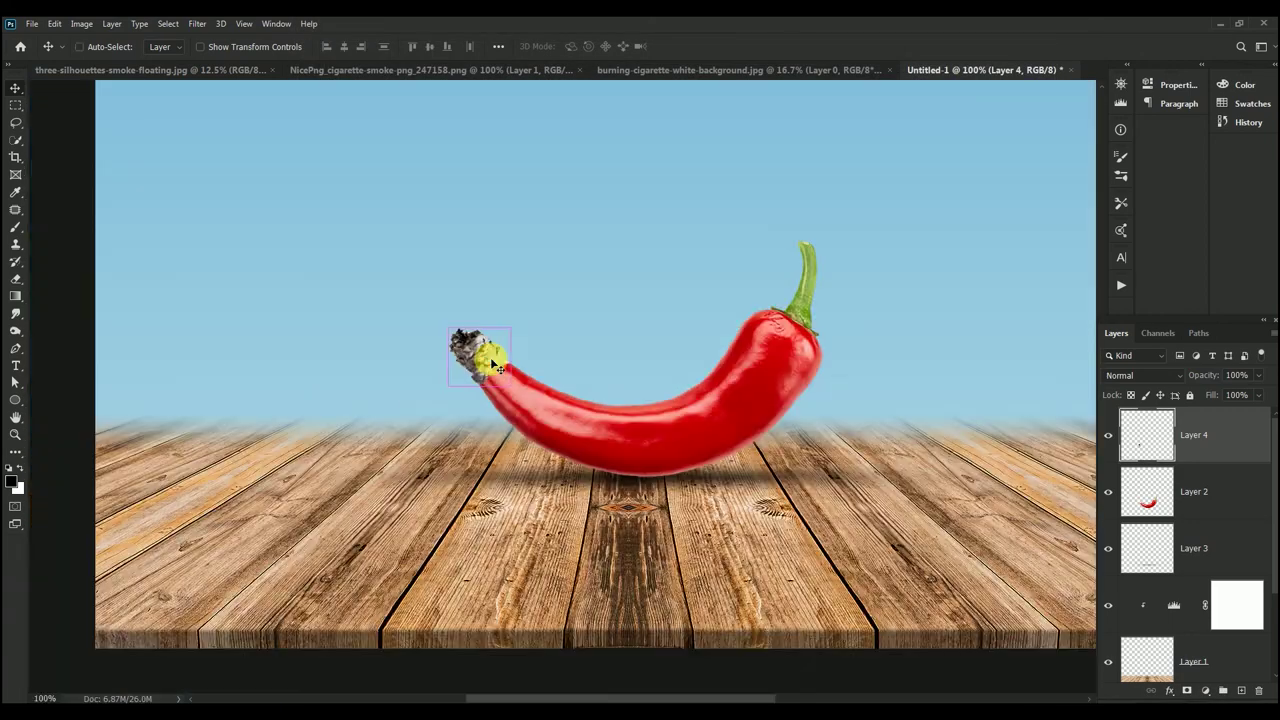
pyautogui.hotkey('ctrl', '+')
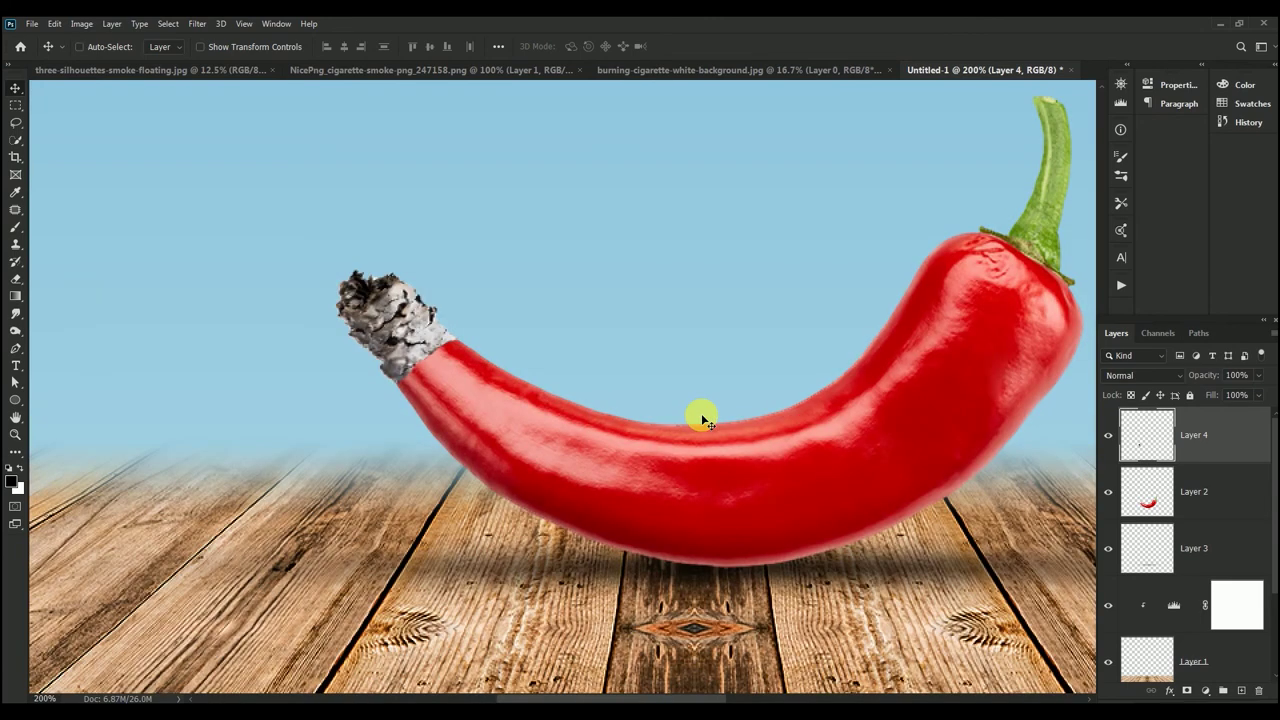
pyautogui.moveTo(691, 400); pyautogui.dragTo(600, 394)
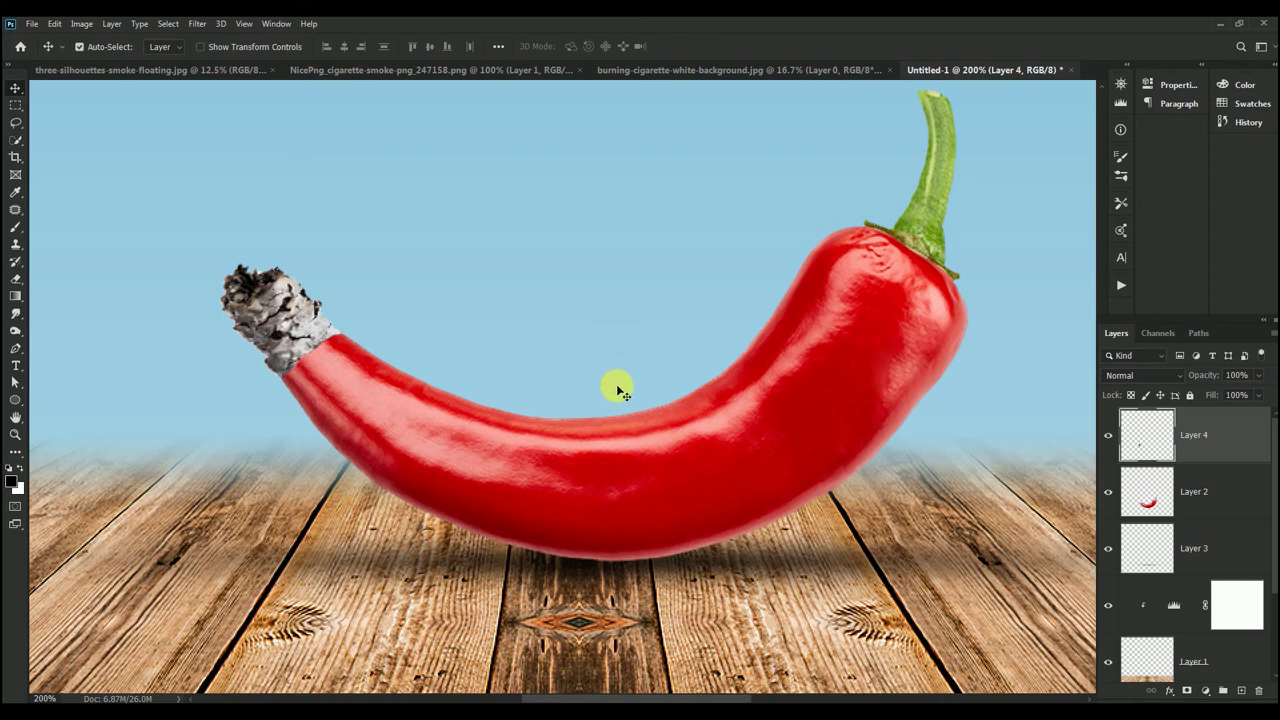
pyautogui.click(616, 384)
pyautogui.hotkey('ctrl', '-')
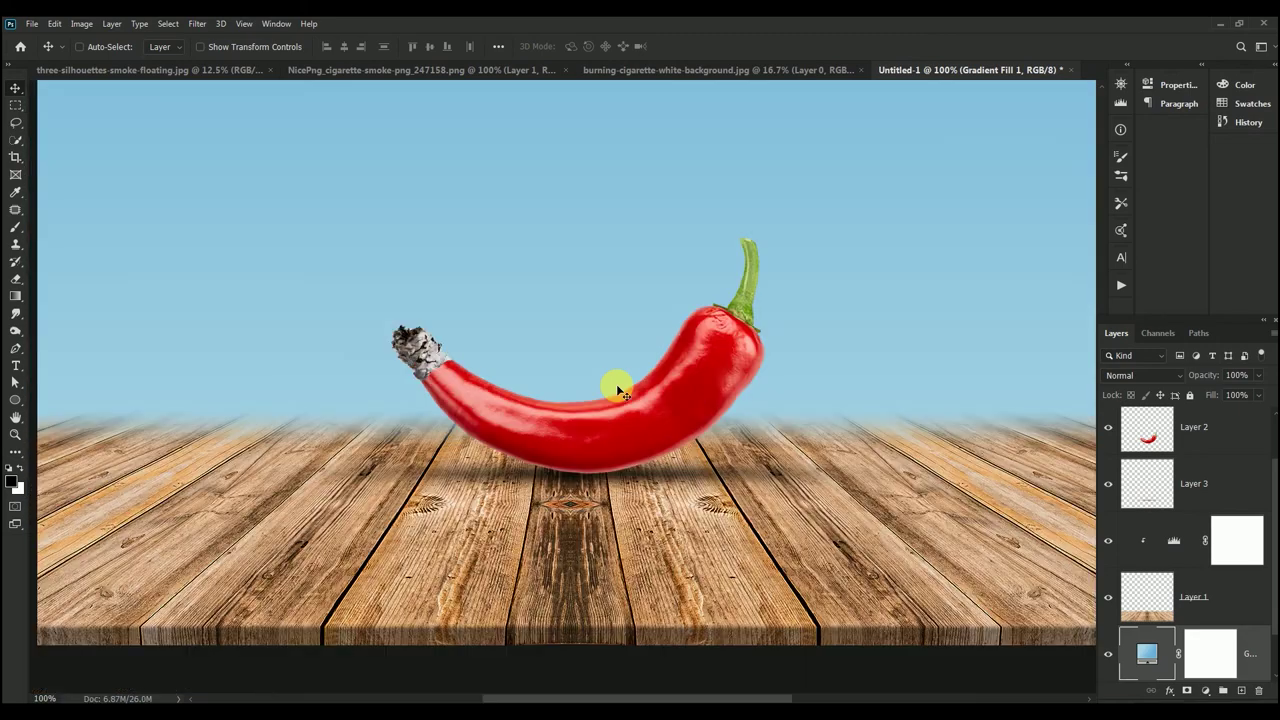
pyautogui.hotkey('ctrl', '-')
pyautogui.moveTo(584, 345); pyautogui.dragTo(616, 422)
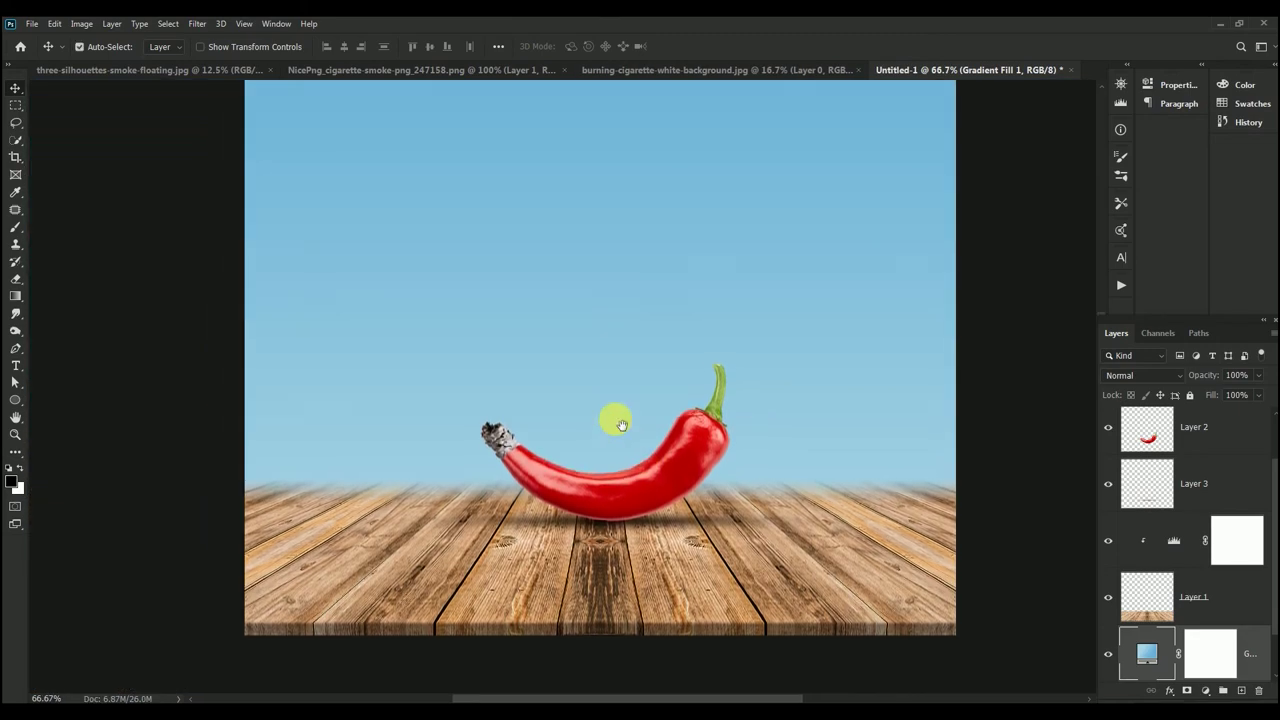
pyautogui.click(1147, 478)
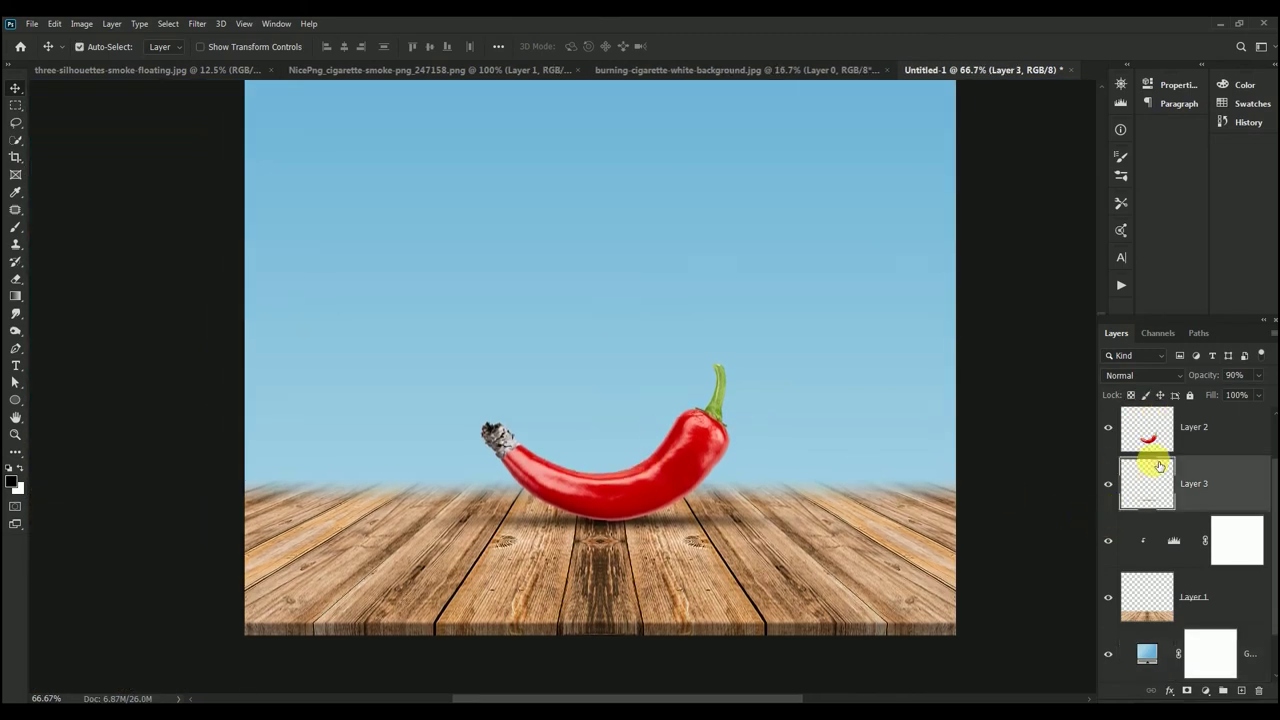
pyautogui.hotkey('ctrl', 'shift', 'alt', 'n')
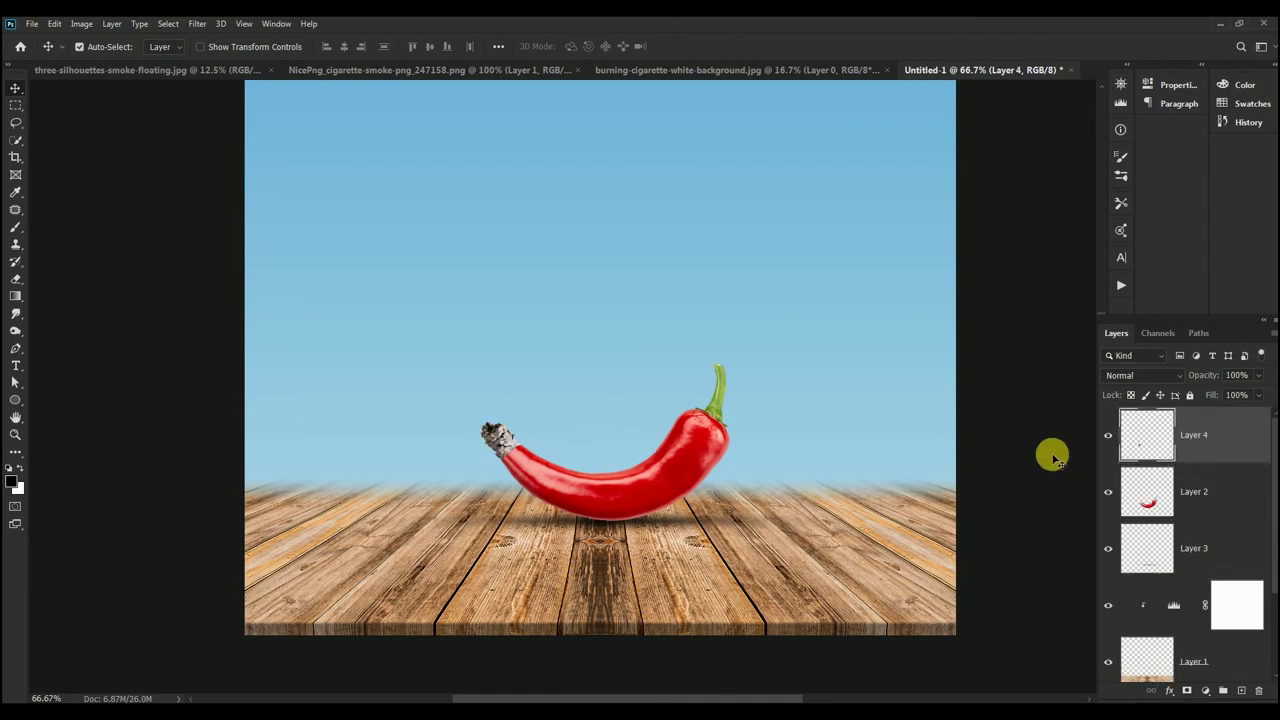
# On a new layer, paint a dark soft-brush line along the ash–pepper joint
pyautogui.click(1242, 691)
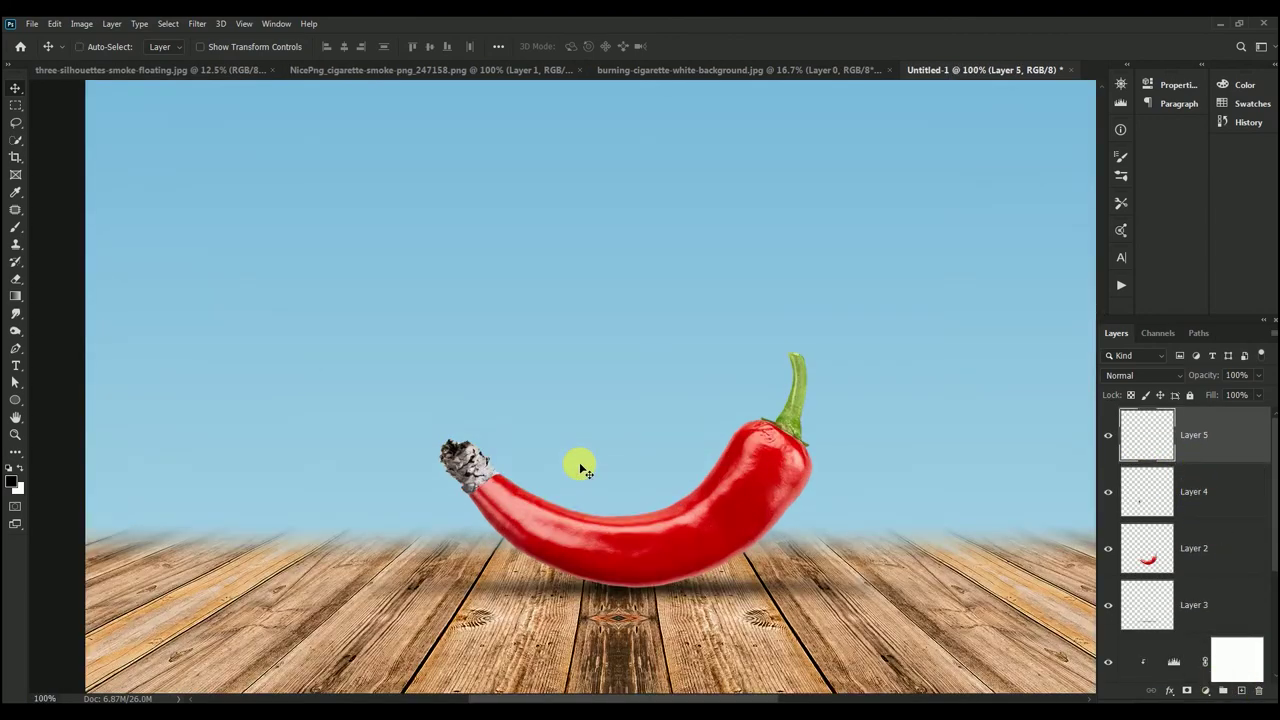
pyautogui.hotkey('ctrl', '+')
pyautogui.hotkey('ctrl', '+')
pyautogui.hotkey('ctrl', '+')
pyautogui.hotkey('ctrl', '+')
pyautogui.moveTo(537, 494); pyautogui.dragTo(580, 223)
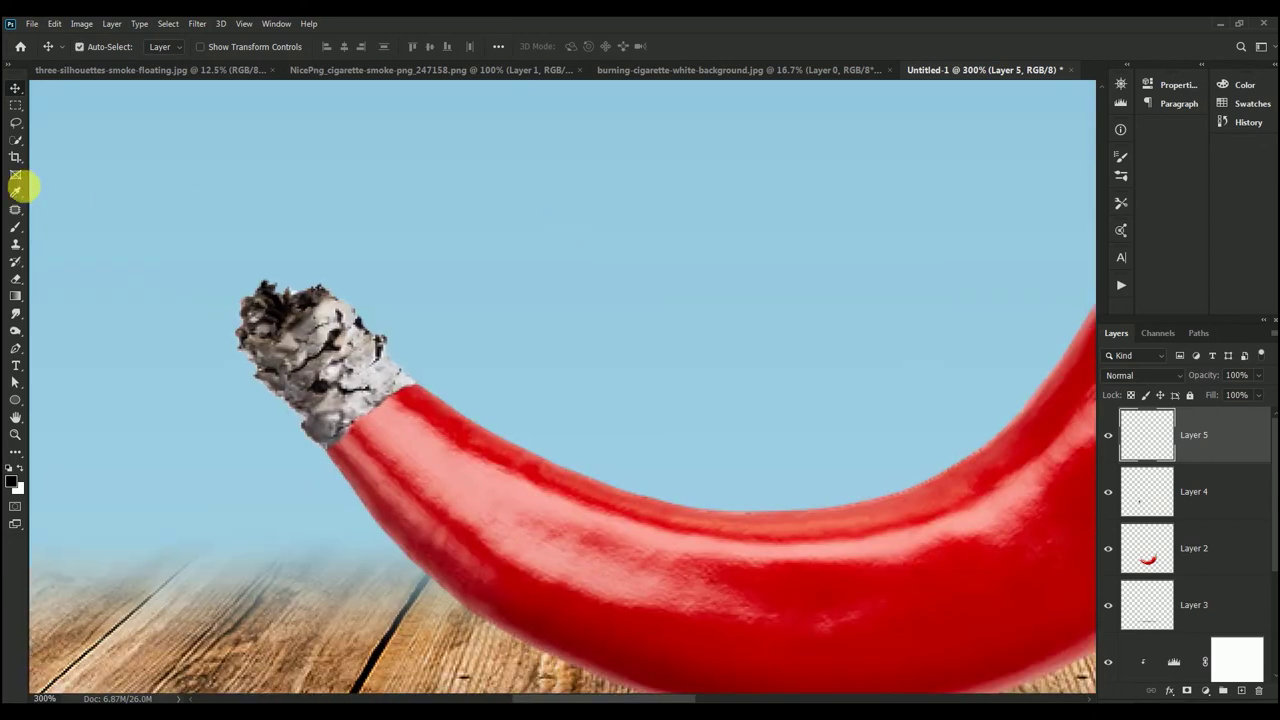
pyautogui.click(15, 228)
pyautogui.rightClick(449, 337)
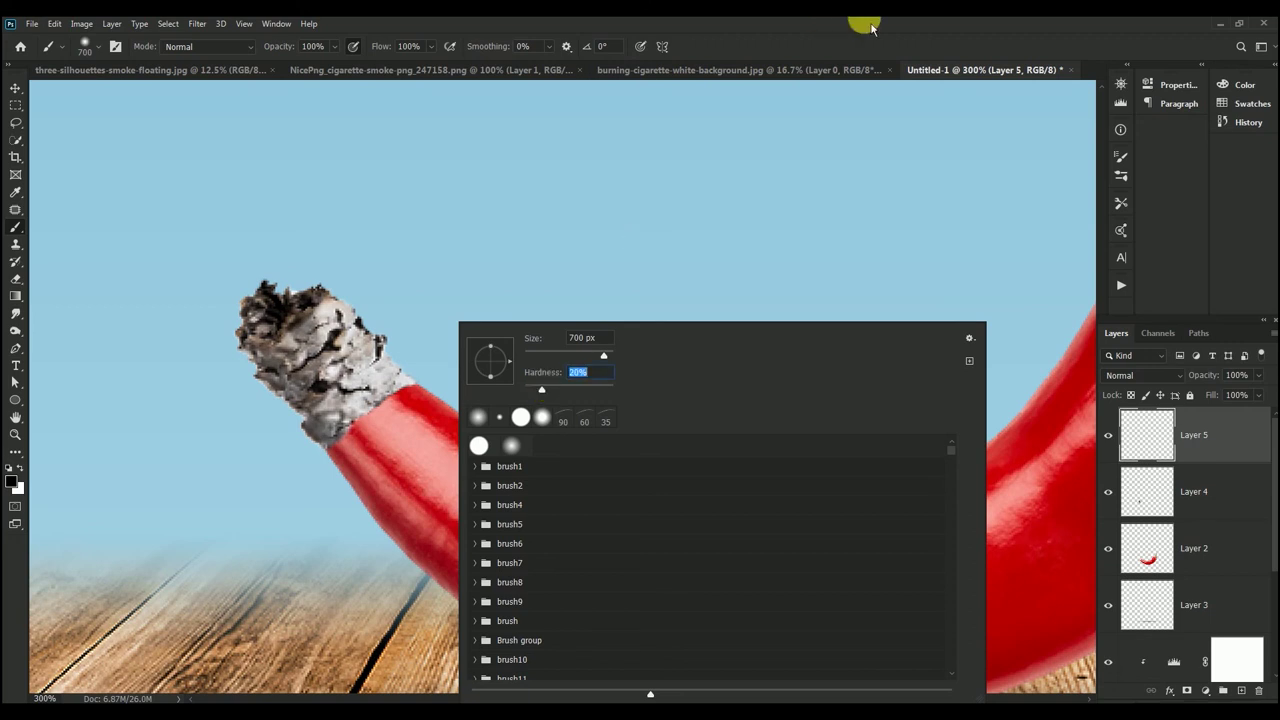
pyautogui.press('Return')
pyautogui.click(416, 397)
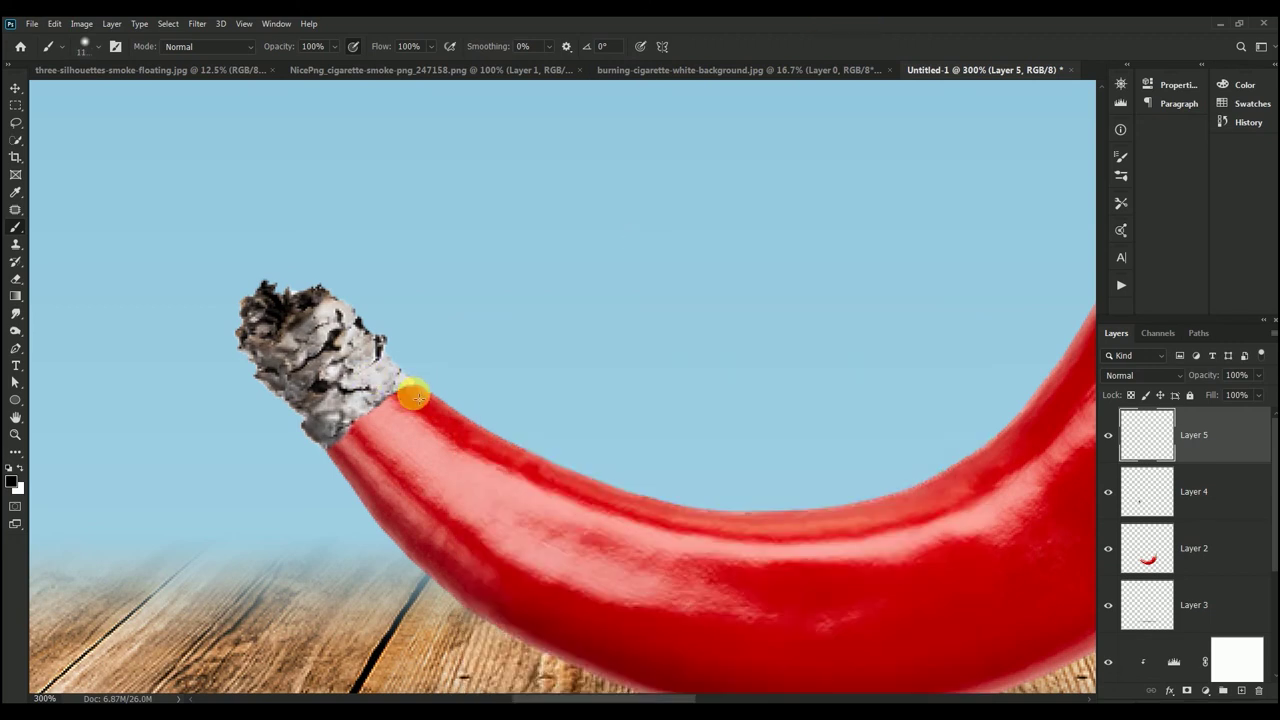
pyautogui.moveTo(416, 397); pyautogui.dragTo(408, 397)
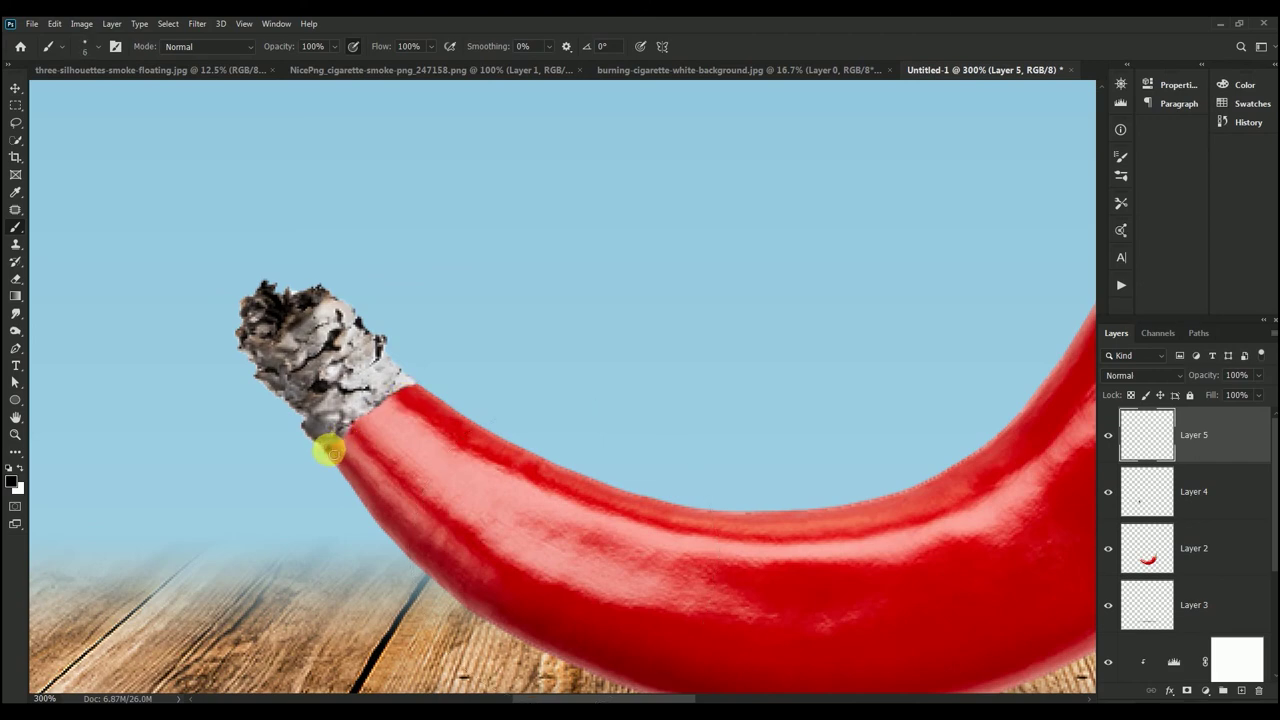
pyautogui.moveTo(331, 452); pyautogui.dragTo(408, 394)
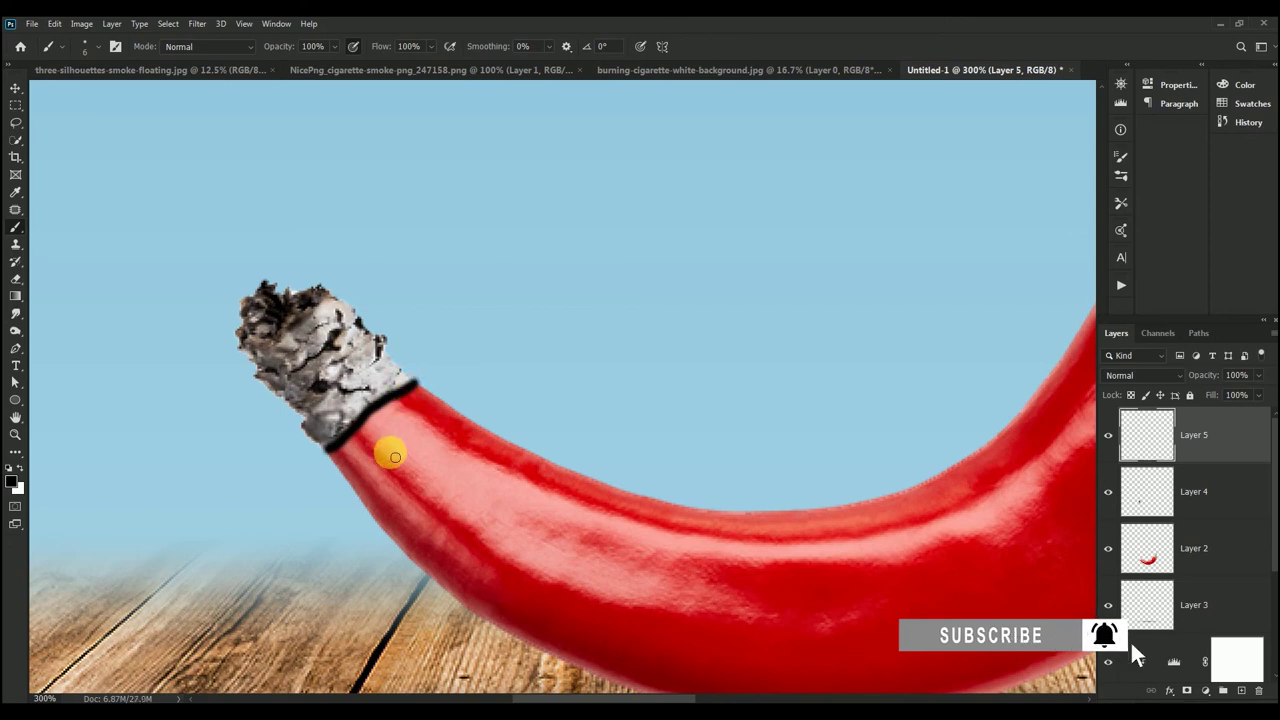
# Set the dark ring layer to 55% opacity and toggle its visibility to compare
pyautogui.click(1245, 374)
pyautogui.write('5')
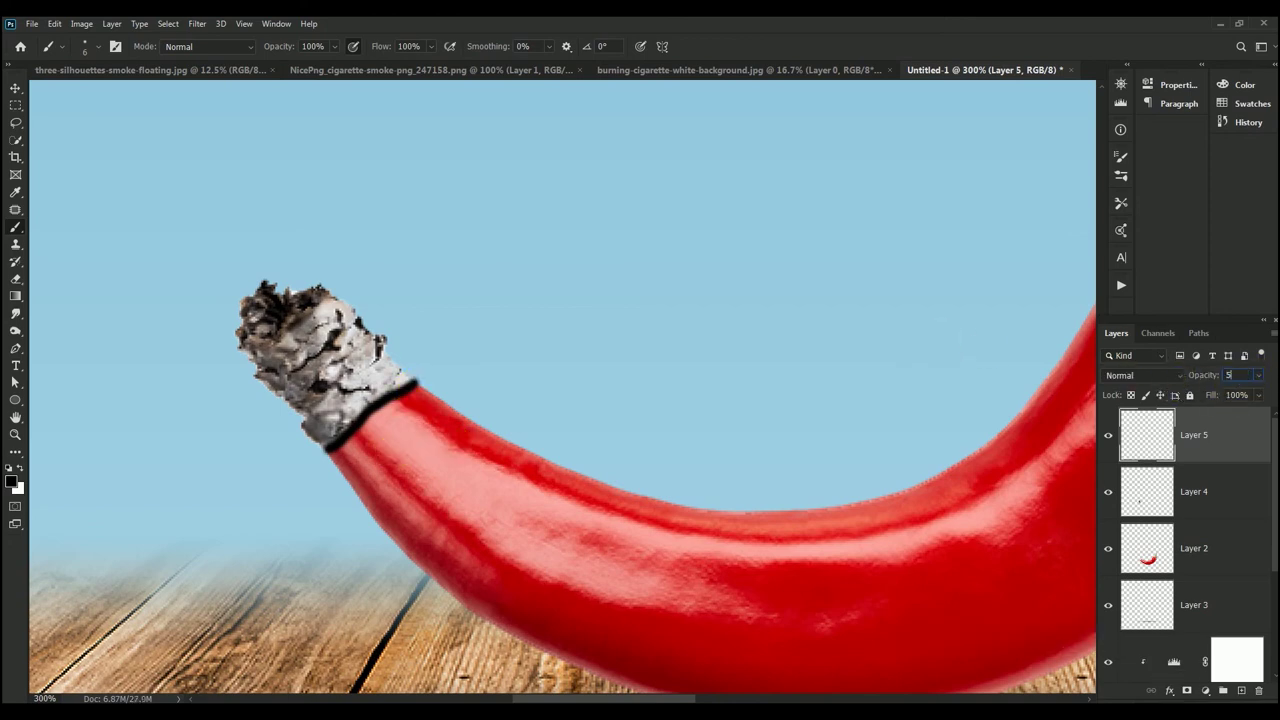
pyautogui.write('5')
pyautogui.press('Return')
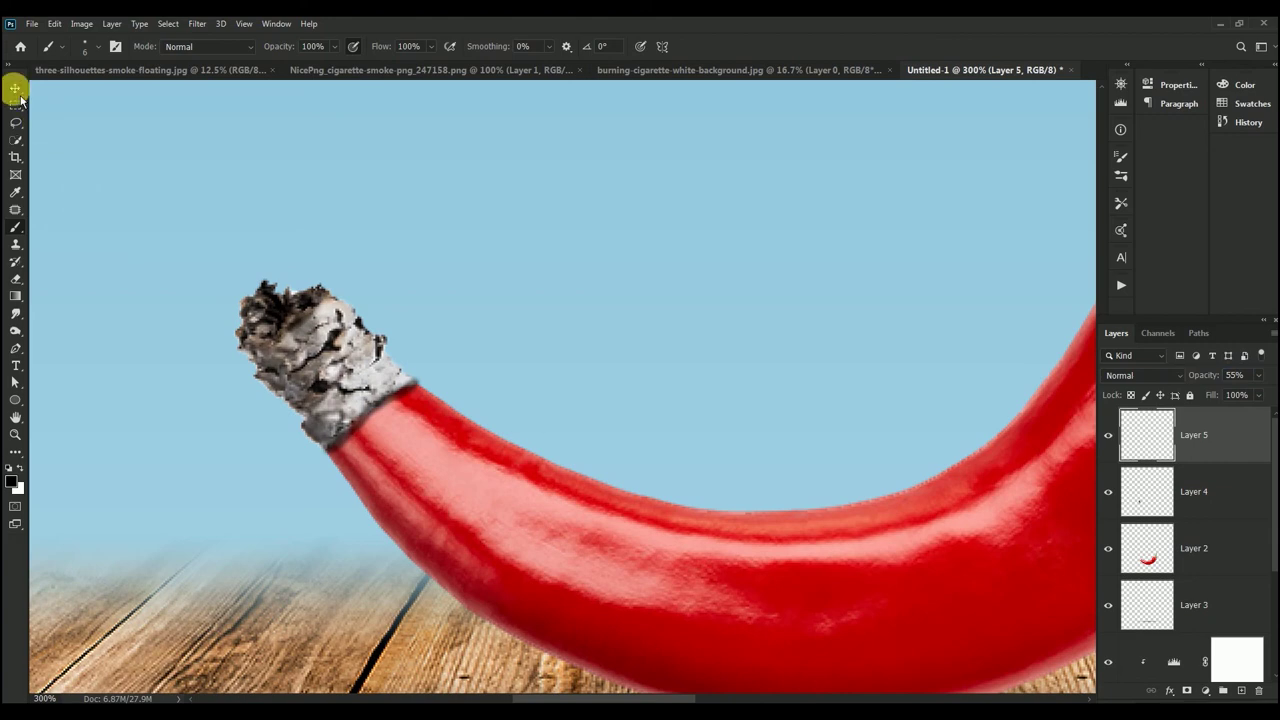
pyautogui.click(15, 88)
pyautogui.hotkey('ctrl', '-')
pyautogui.hotkey('ctrl', '-')
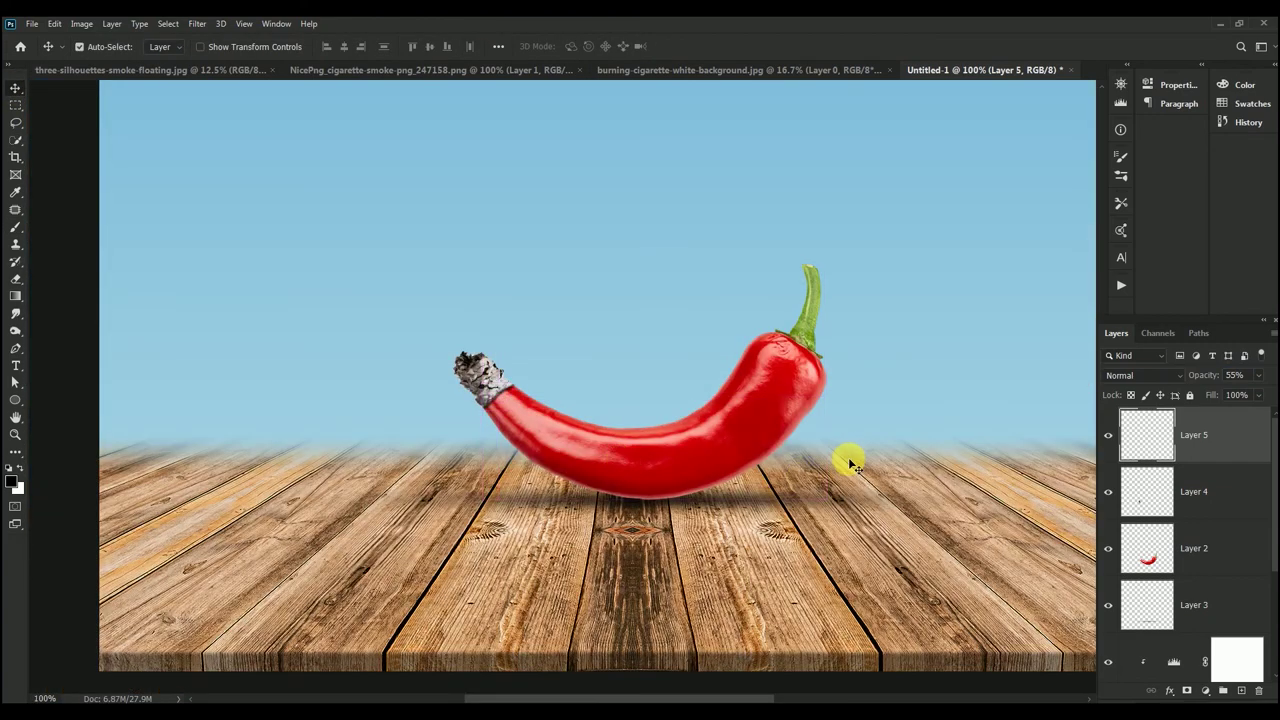
pyautogui.hotkey('ctrl', '+')
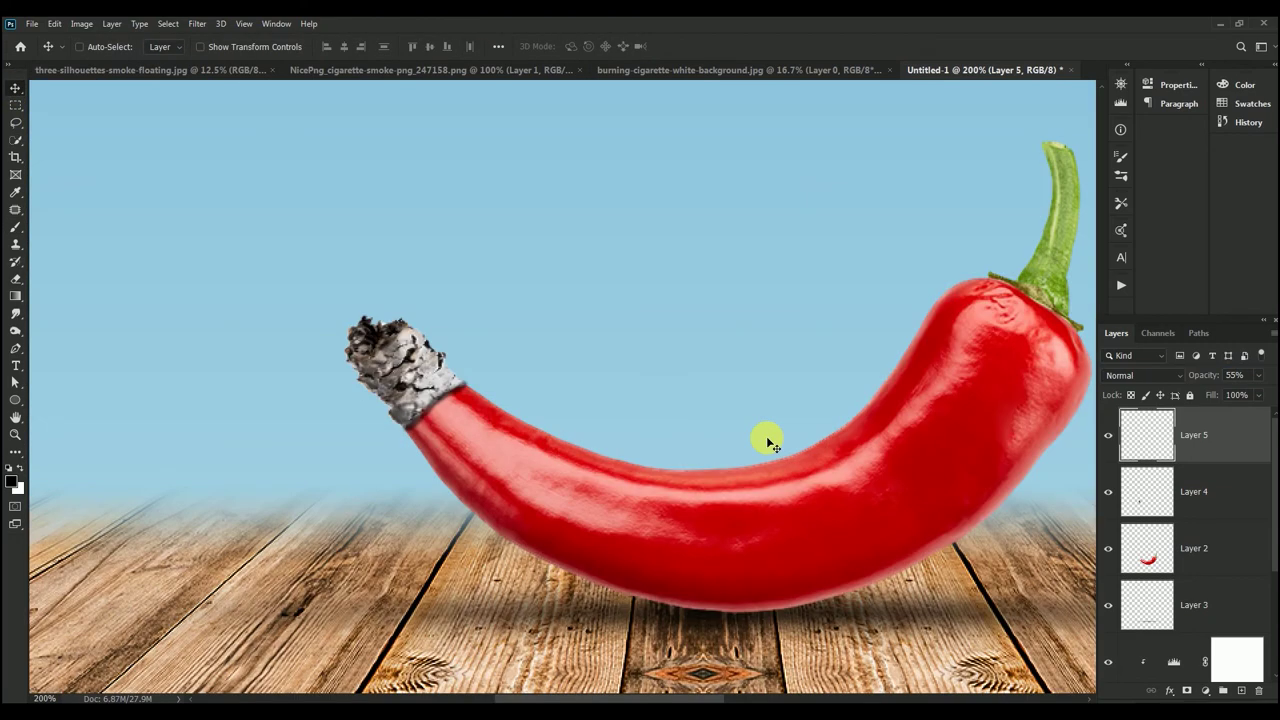
pyautogui.hotkey('ctrl', '+')
pyautogui.click(1108, 436)
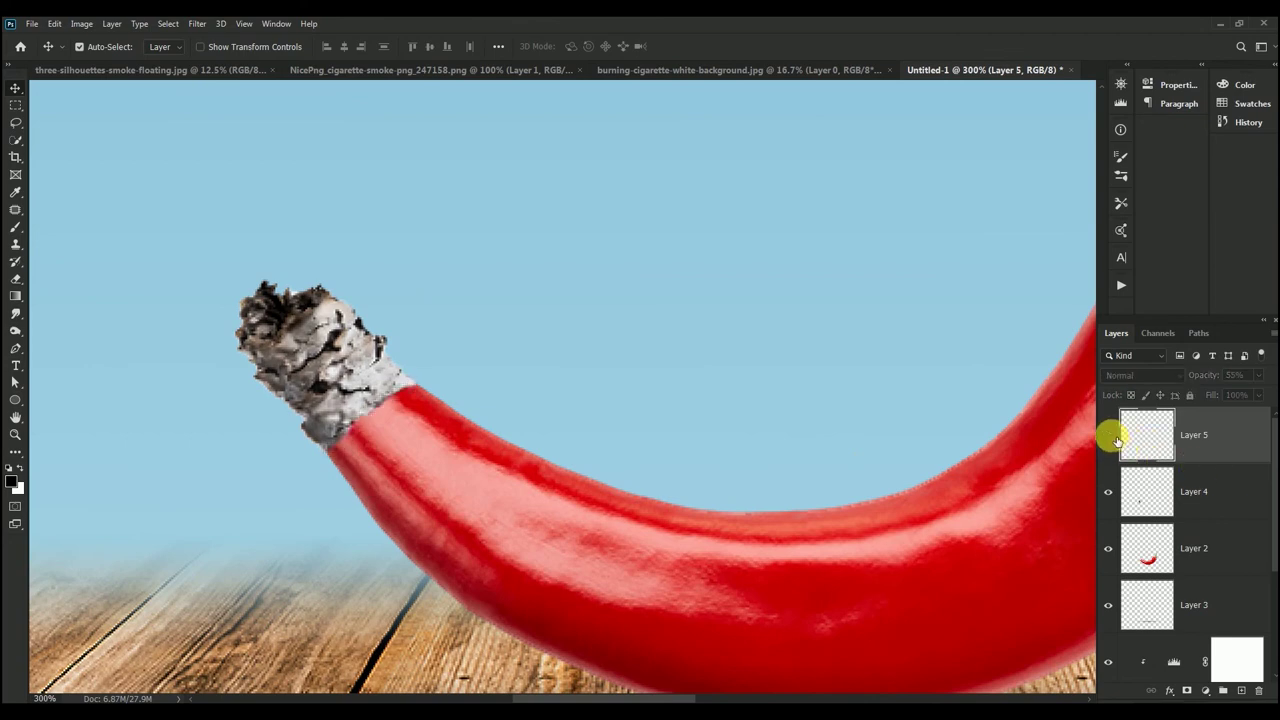
pyautogui.click(1108, 436)
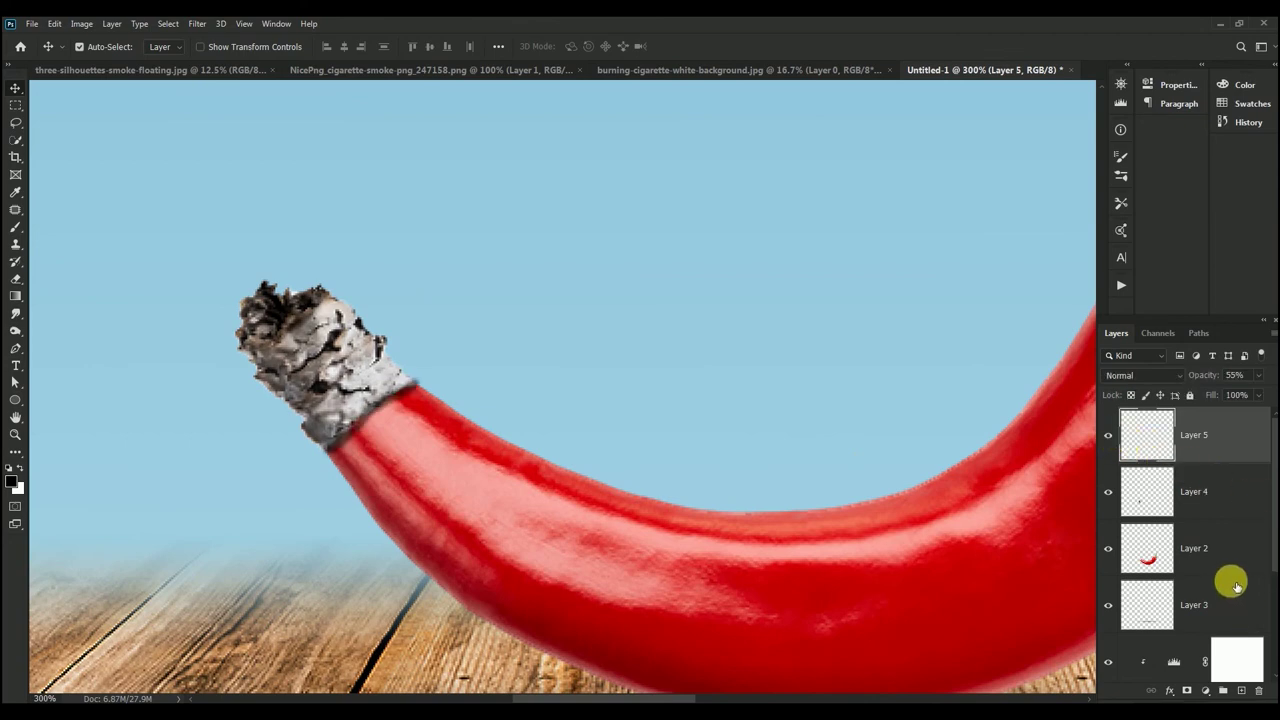
# Add a new layer and sample the pepper's red as the brush colour
pyautogui.click(1243, 692)
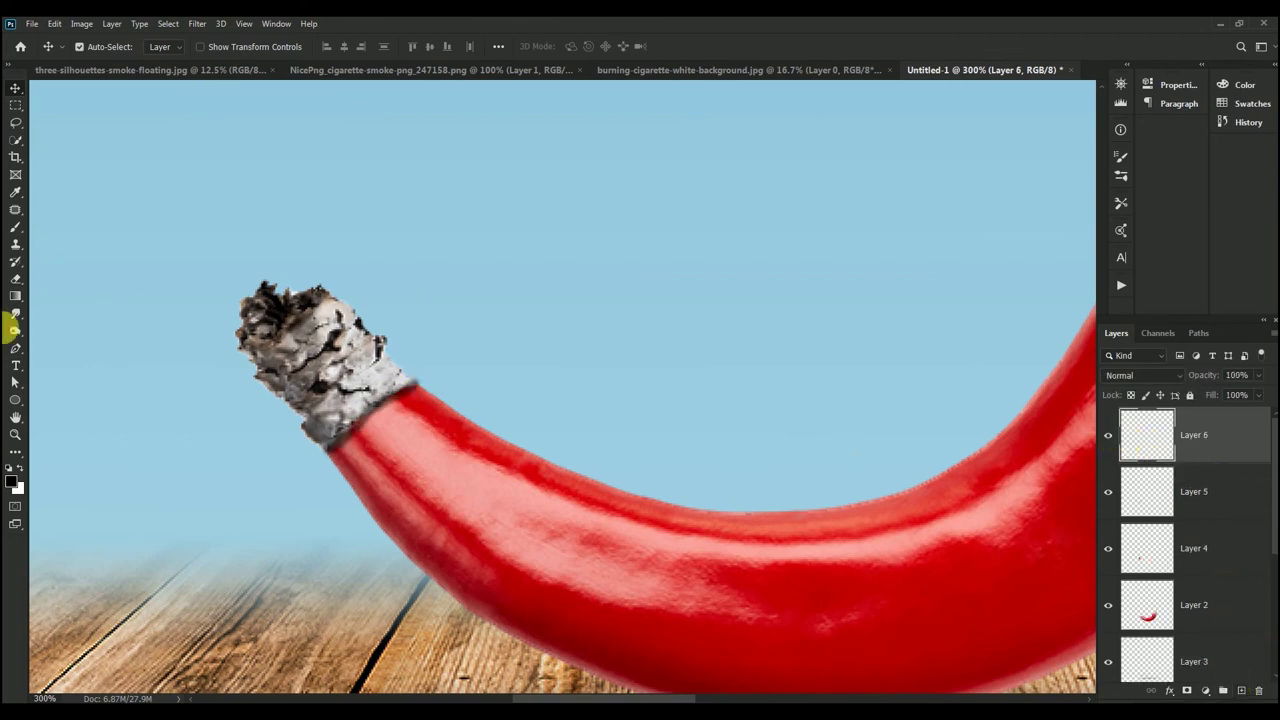
pyautogui.click(17, 230)
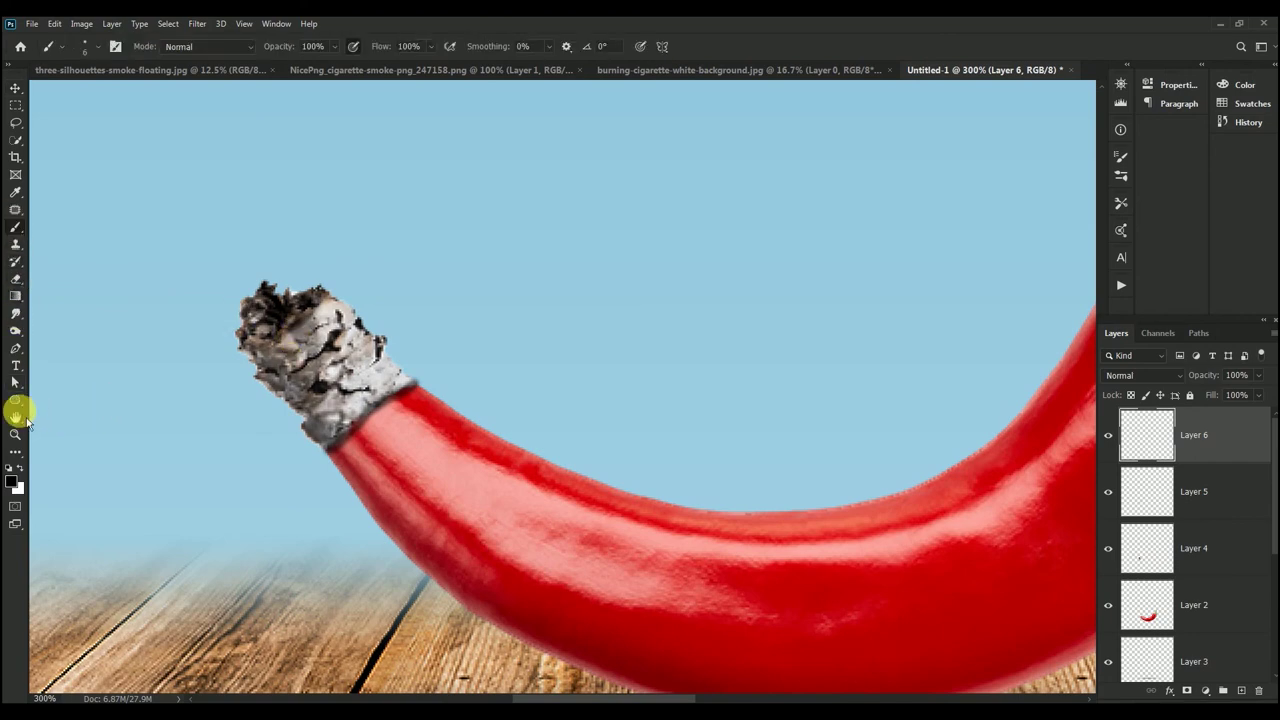
pyautogui.click(13, 483)
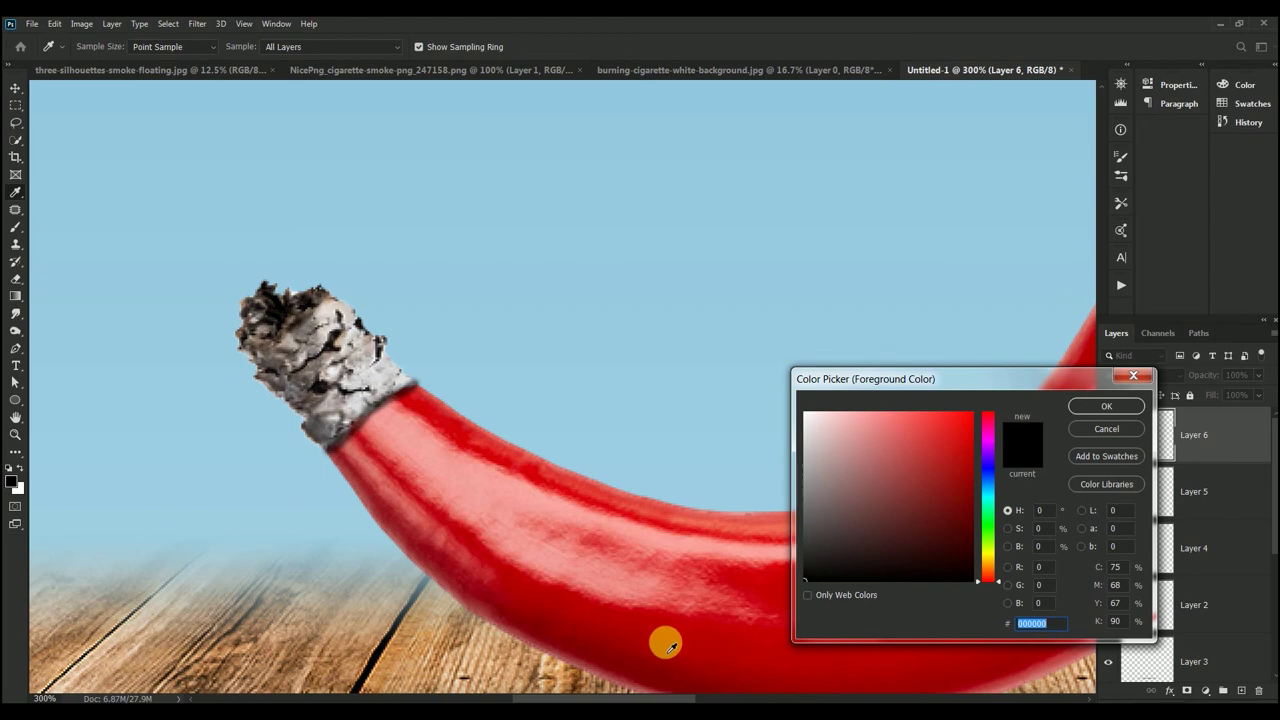
pyautogui.click(666, 645)
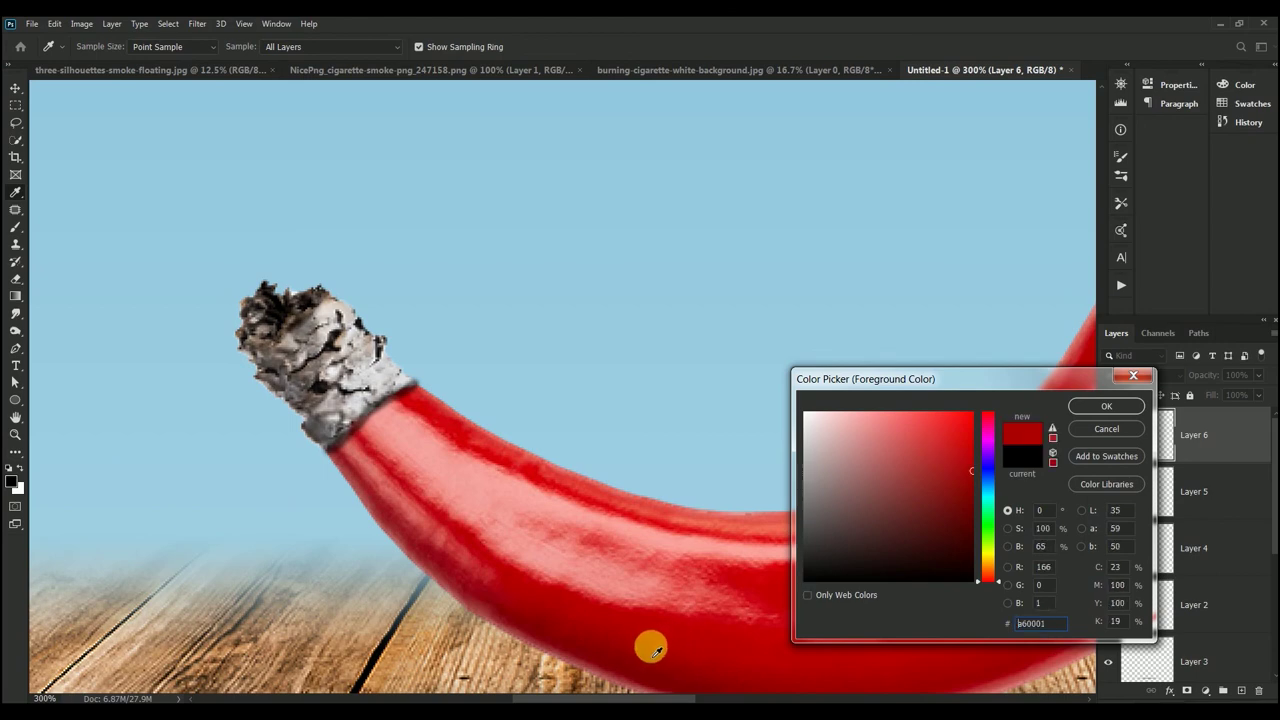
pyautogui.click(1090, 407)
# Paint three red streaks across the ash tip
pyautogui.hotkey('ctrl', '+')
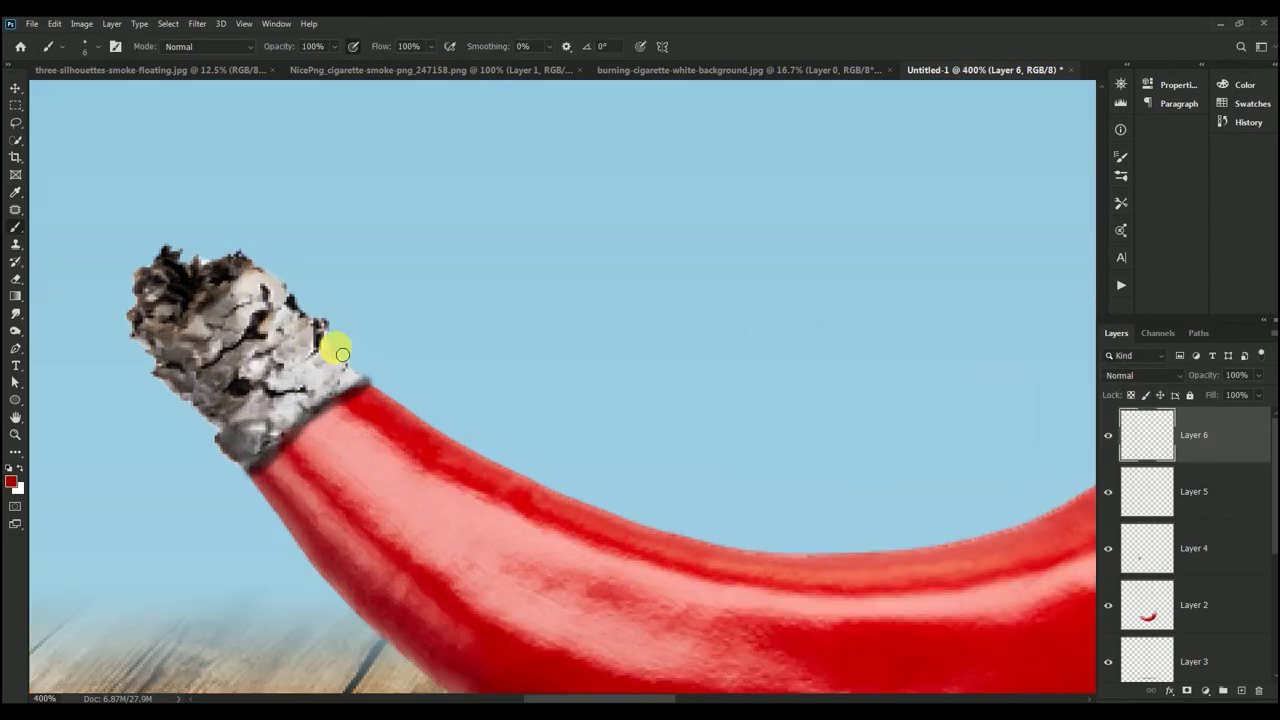
pyautogui.moveTo(271, 343); pyautogui.dragTo(443, 343)
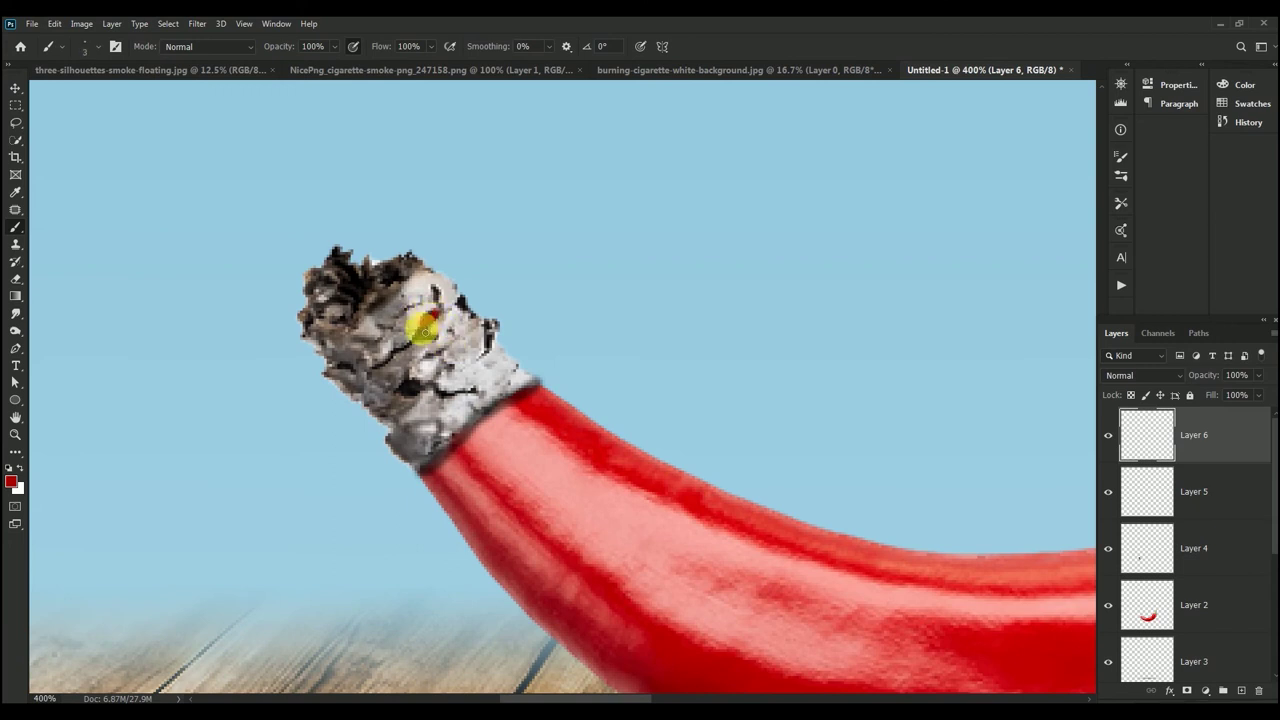
pyautogui.moveTo(411, 341); pyautogui.dragTo(378, 366)
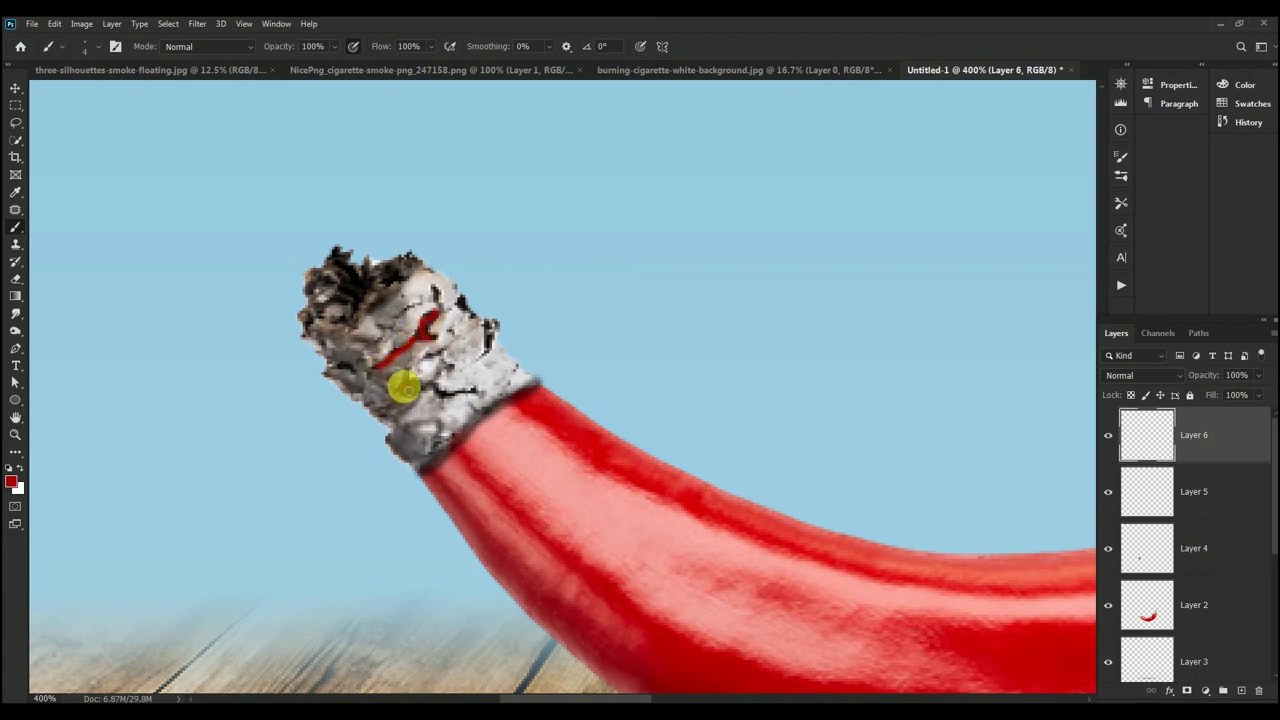
pyautogui.moveTo(400, 387)
pyautogui.mouseDown()
pyautogui.moveTo(477, 391)
pyautogui.moveTo(489, 333)
pyautogui.mouseUp()
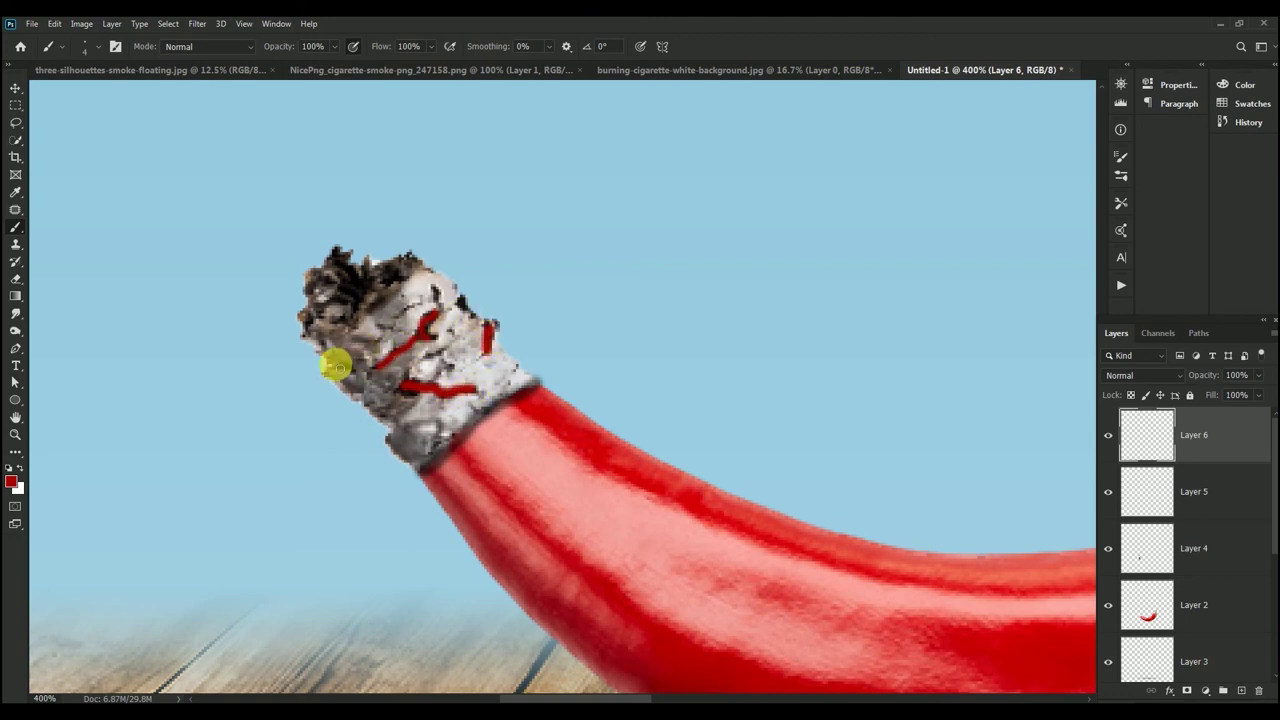
pyautogui.moveTo(336, 366); pyautogui.dragTo(358, 370)
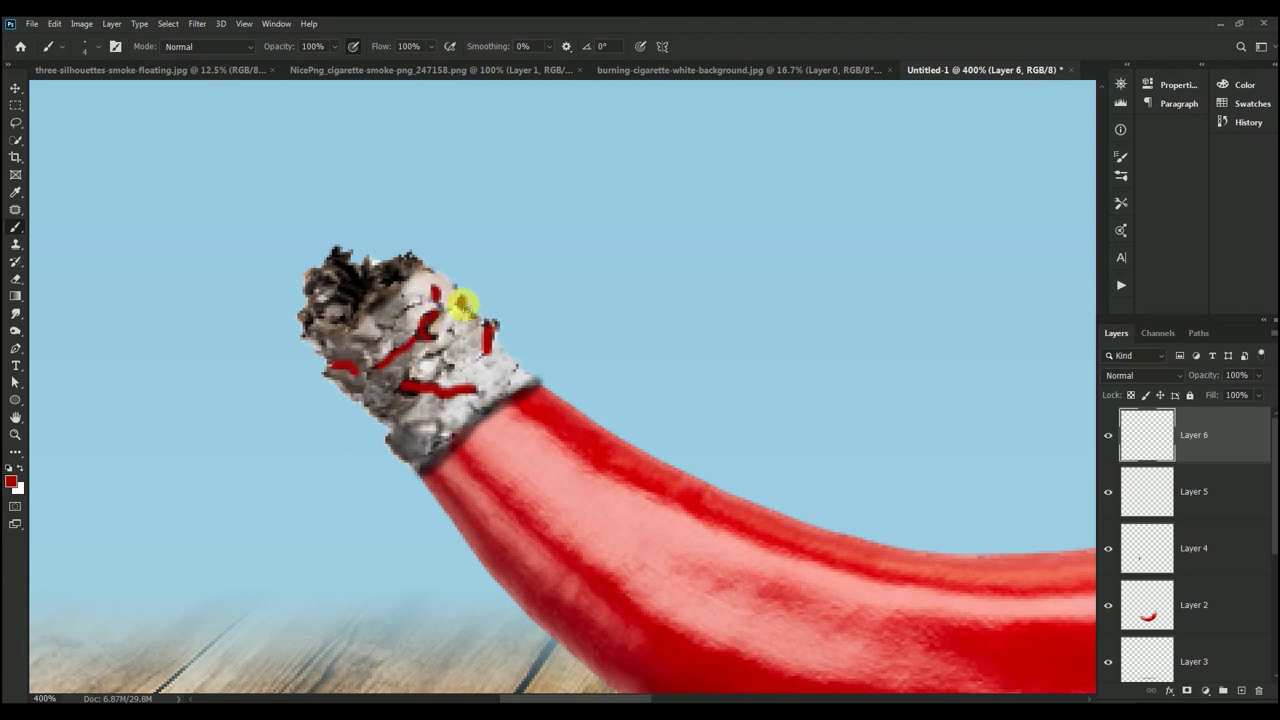
pyautogui.click(15, 88)
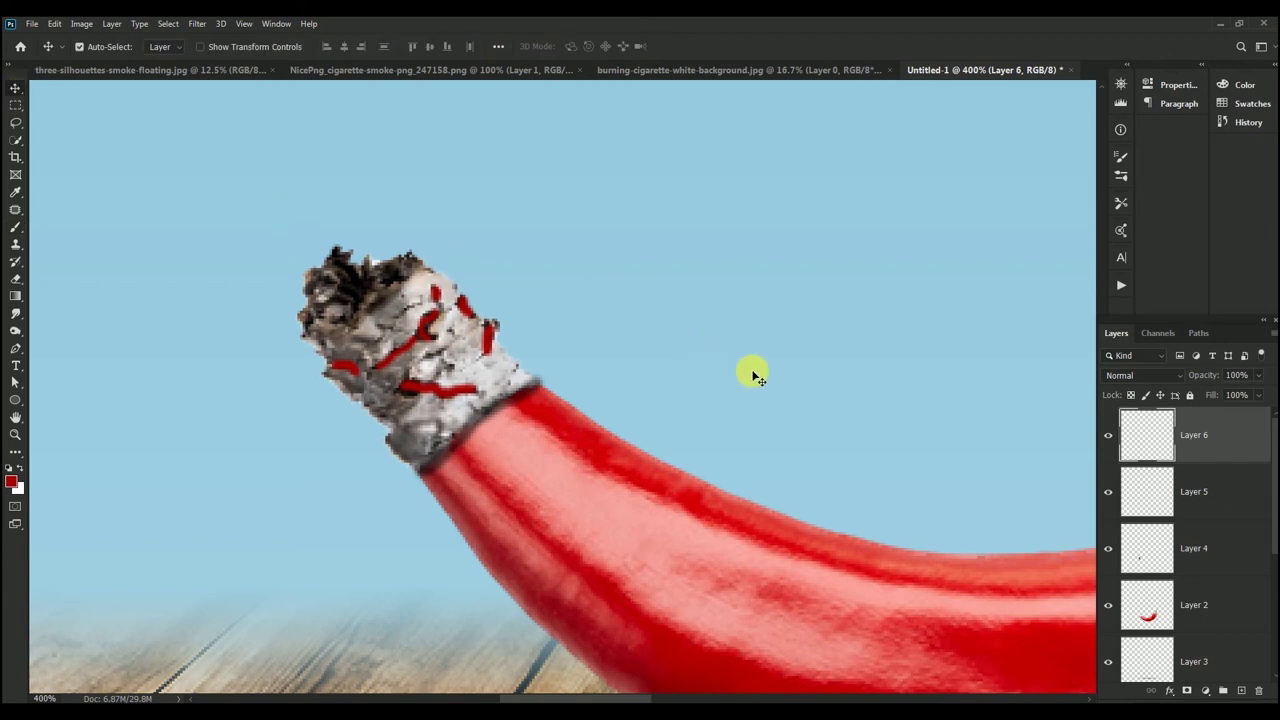
# Set the red streaks layer to Soft Light blend mode at 60% opacity
pyautogui.click(1155, 374)
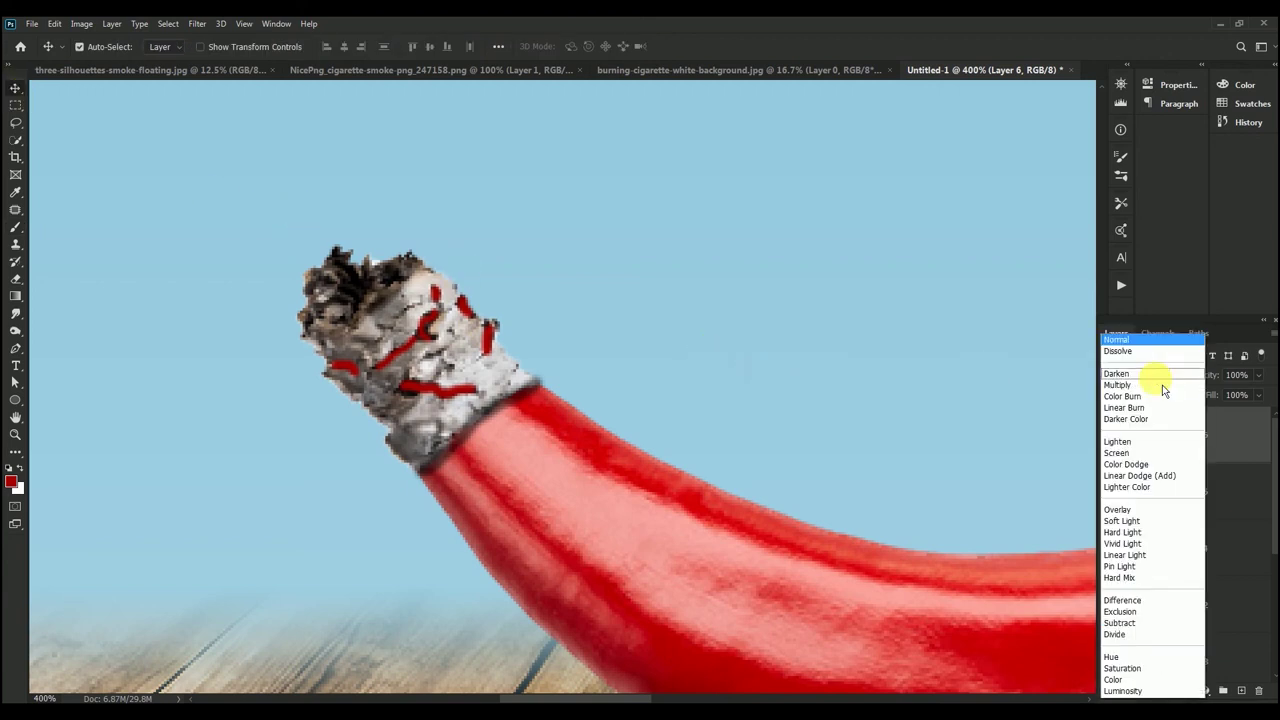
pyautogui.click(1172, 524)
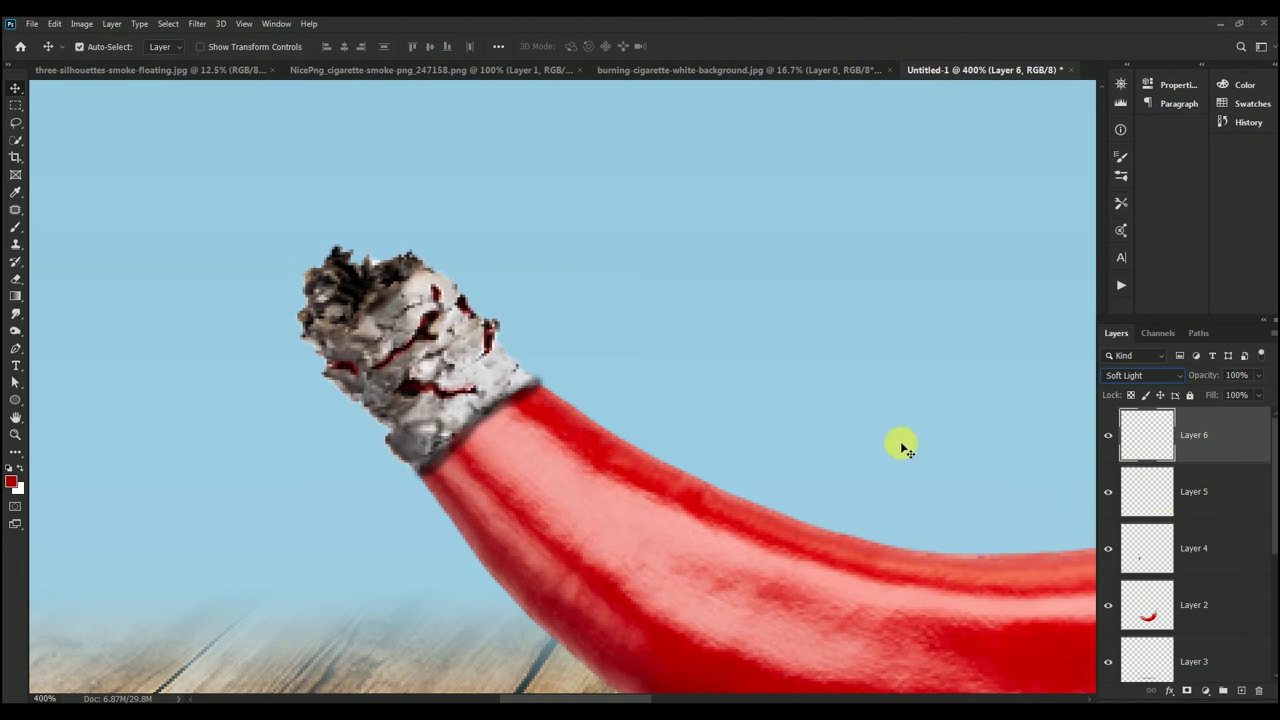
pyautogui.click(1237, 375)
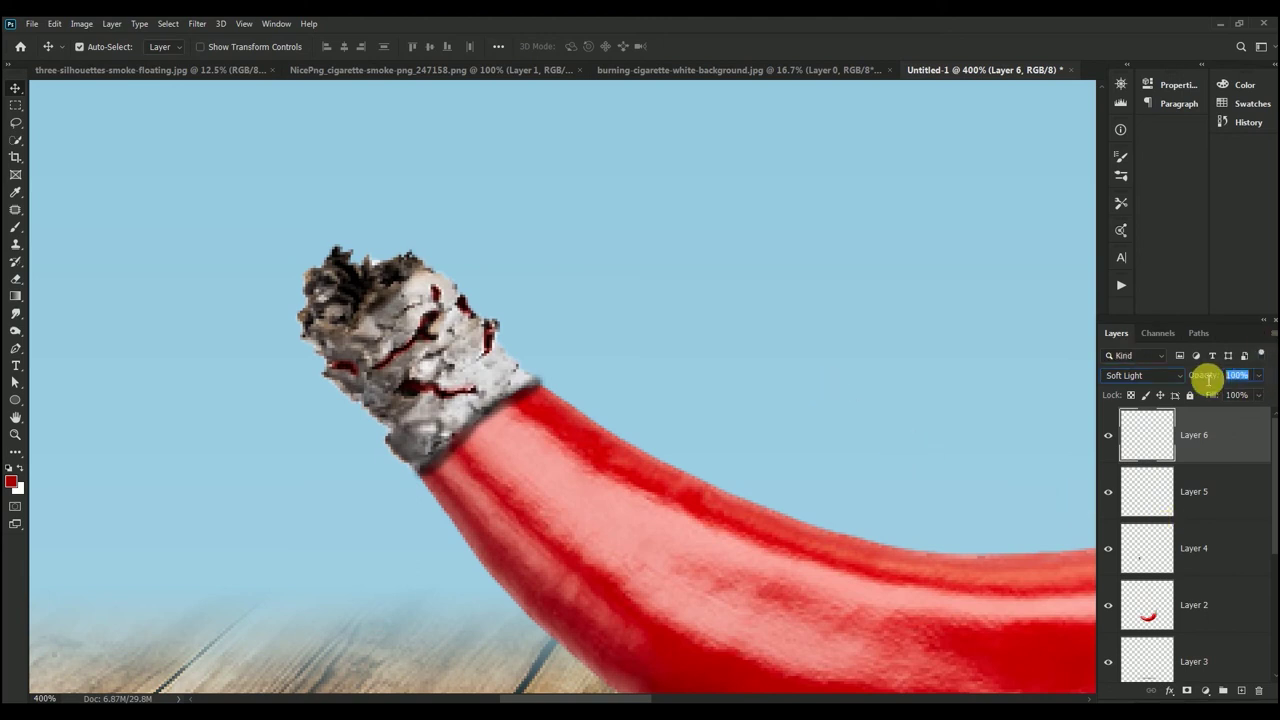
pyautogui.write('5')
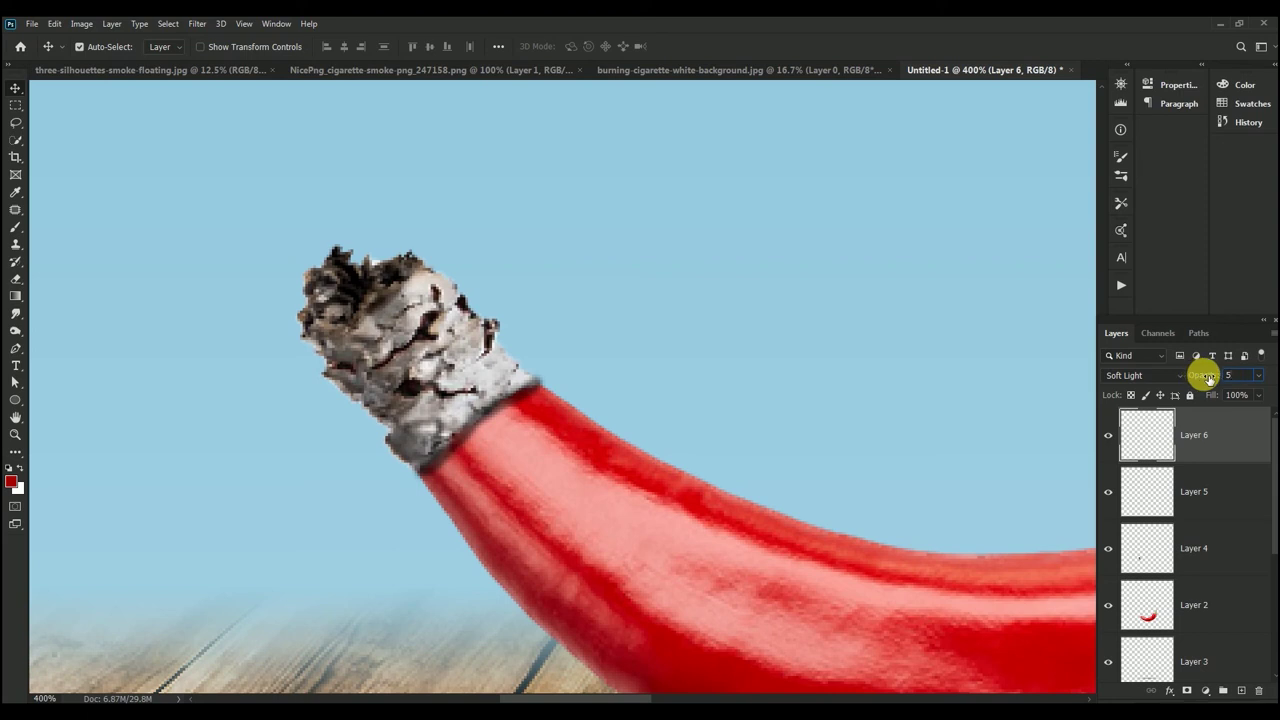
pyautogui.press('BackSpace')
pyautogui.write('60')
# Select Layer 4 and zoom out to review the whole pepper scene
pyautogui.click(348, 281)
pyautogui.hotkey('ctrl', '-')
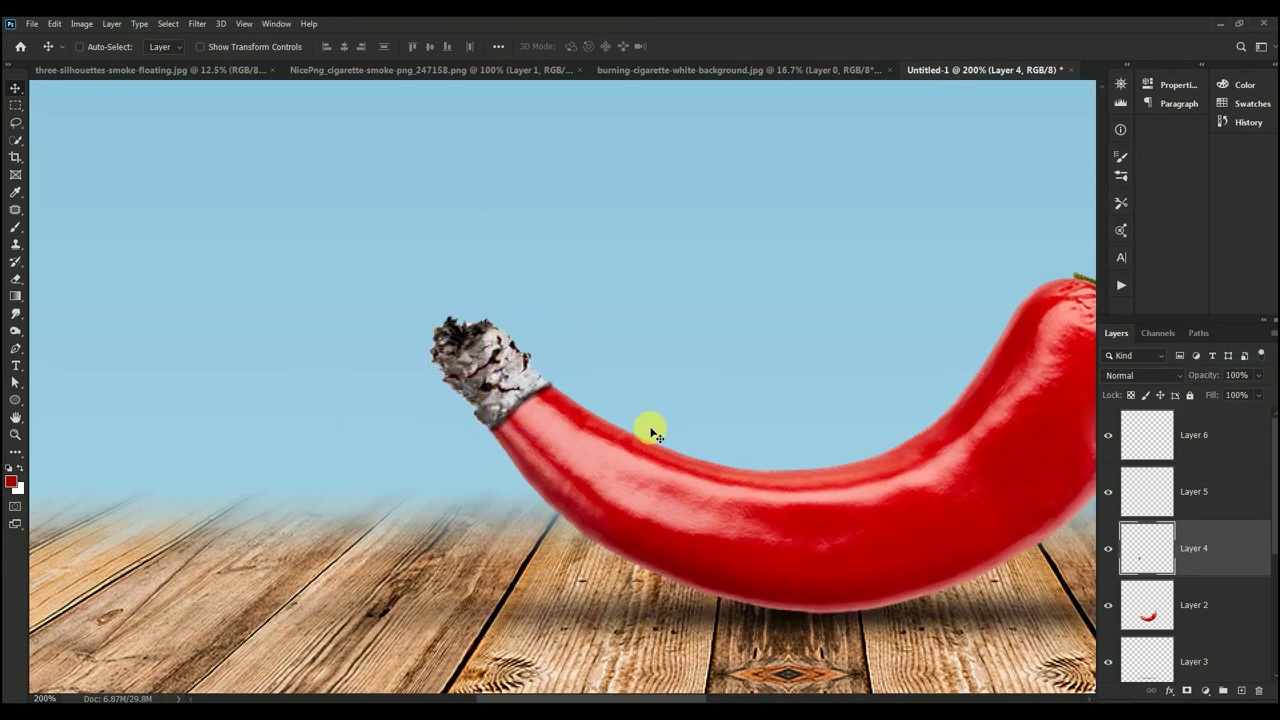
pyautogui.hotkey('ctrl', '-')
pyautogui.moveTo(698, 427); pyautogui.dragTo(607, 437)
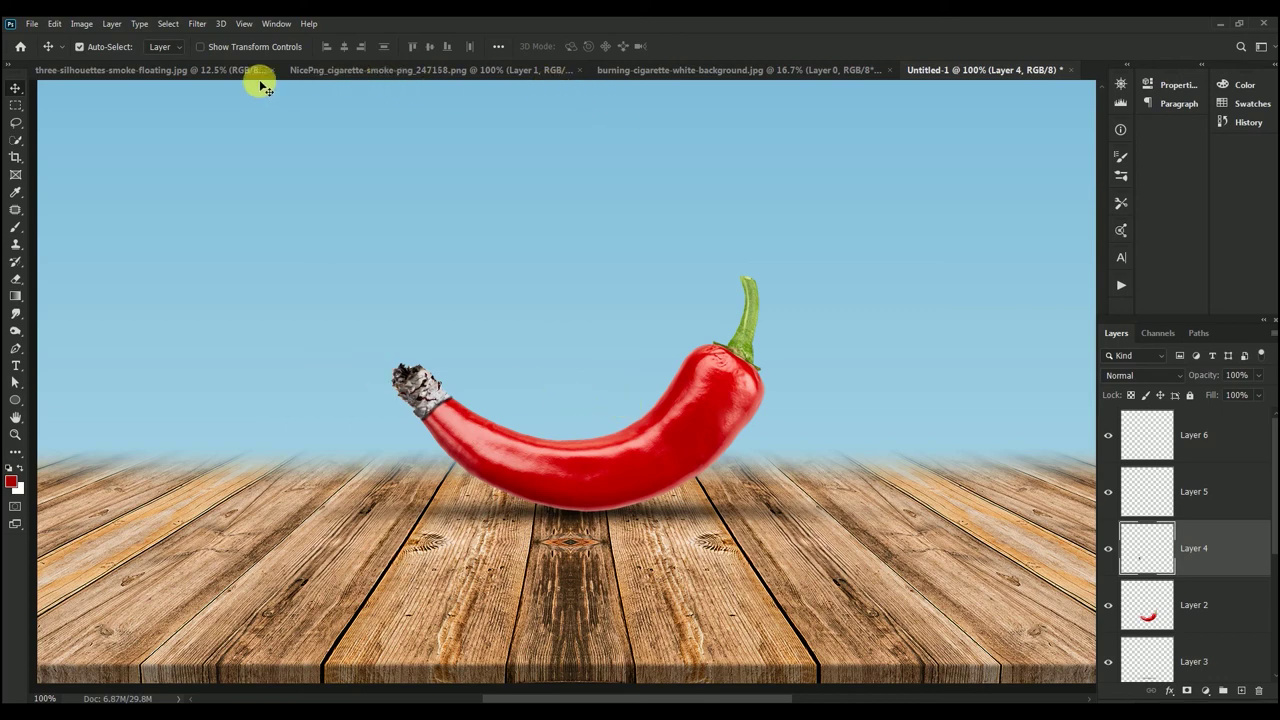
# Unlock the smoke photo's background and lasso the rightmost smoke plume
pyautogui.click(176, 68)
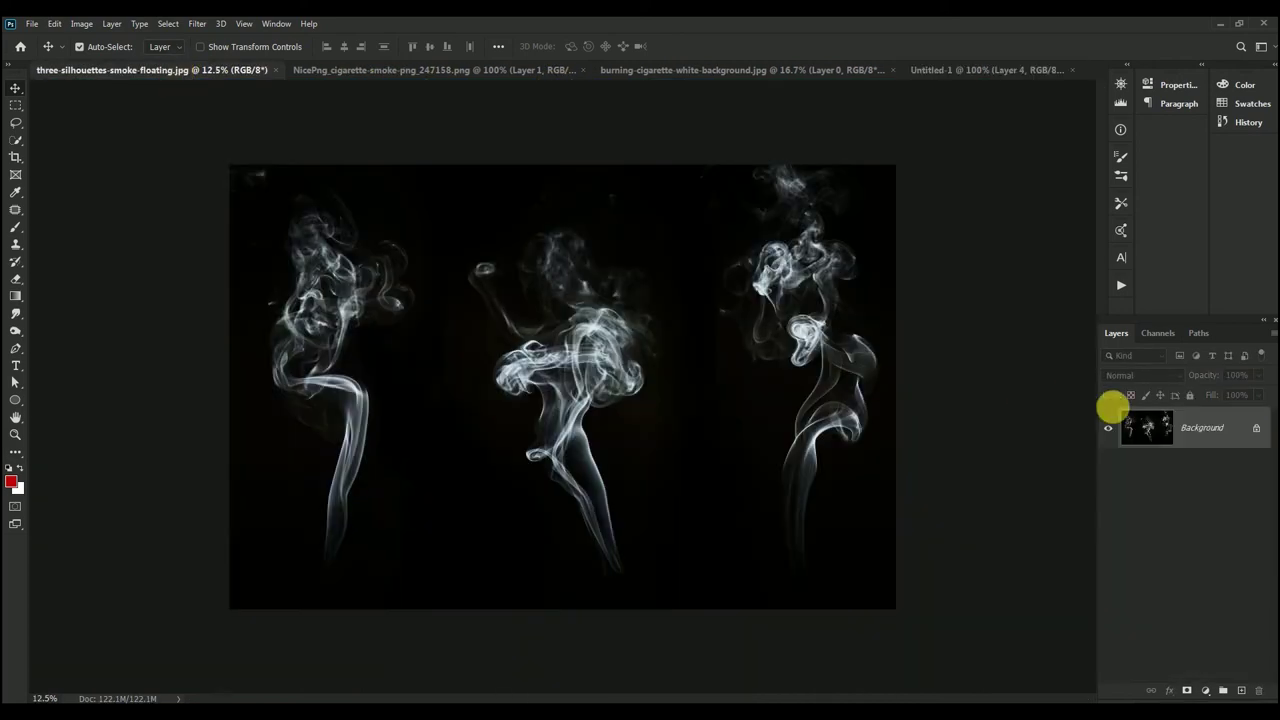
pyautogui.click(1257, 432)
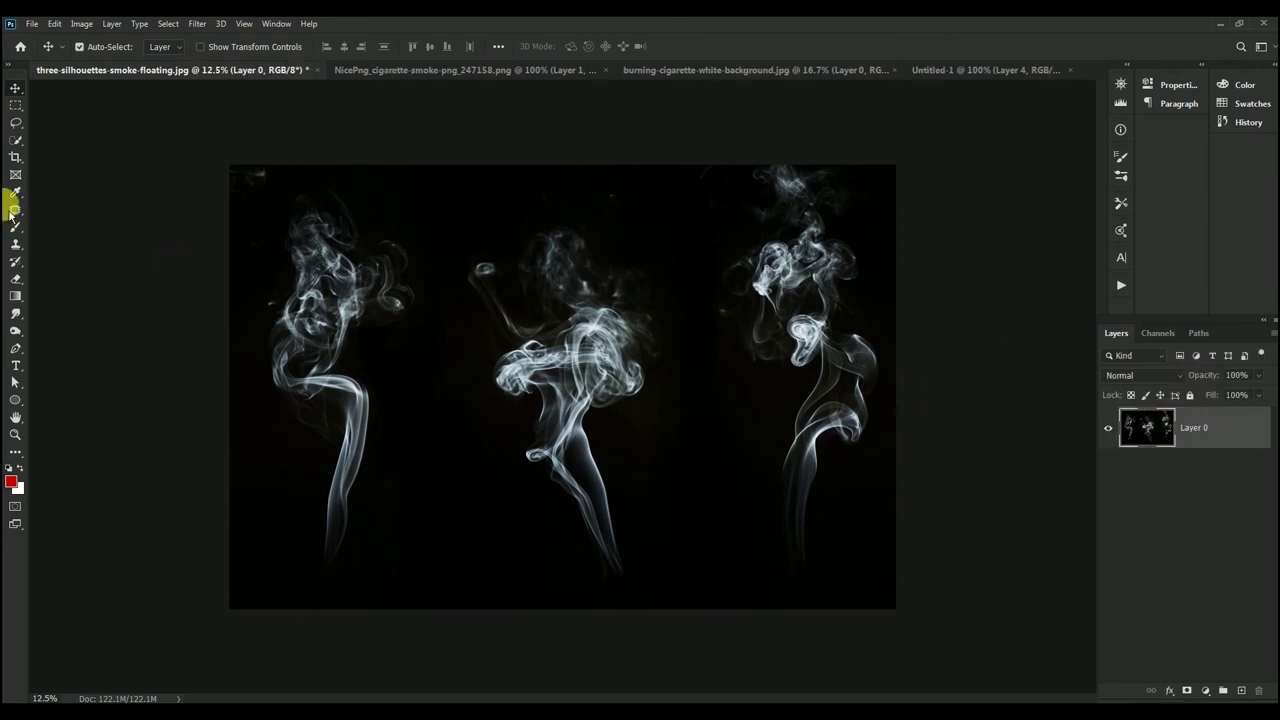
pyautogui.click(16, 122)
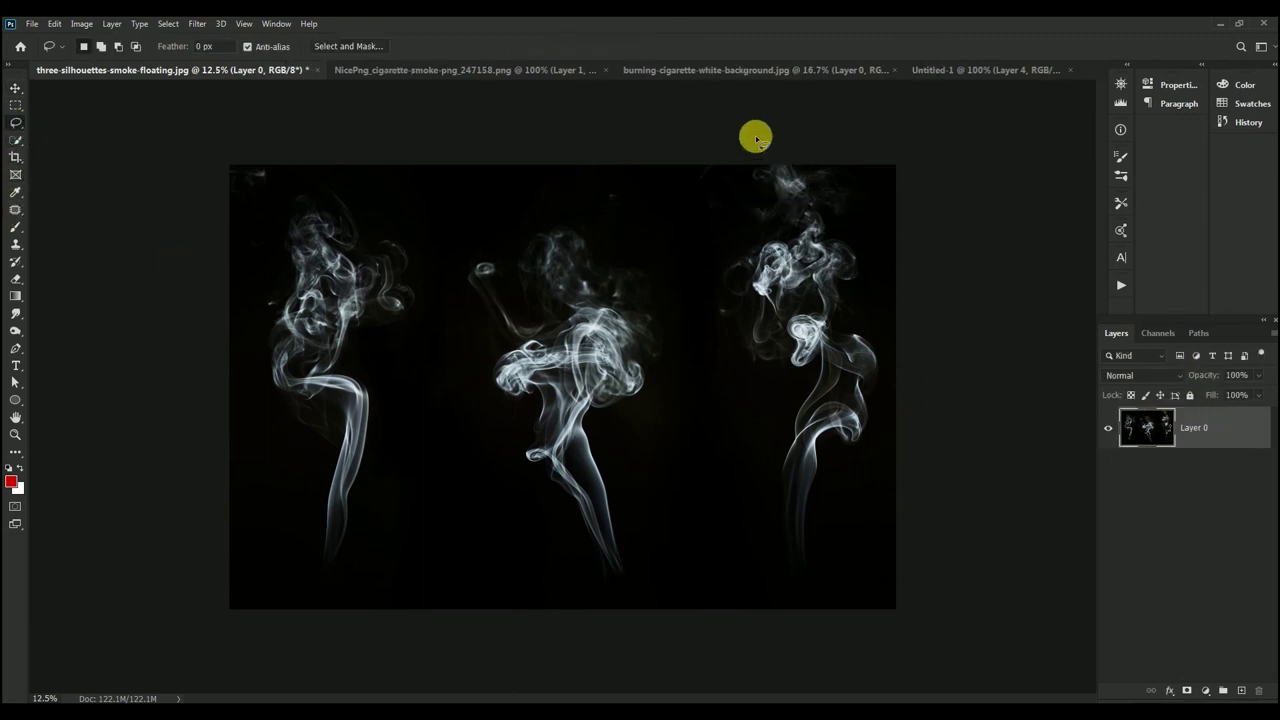
pyautogui.moveTo(755, 137); pyautogui.dragTo(1035, 369)
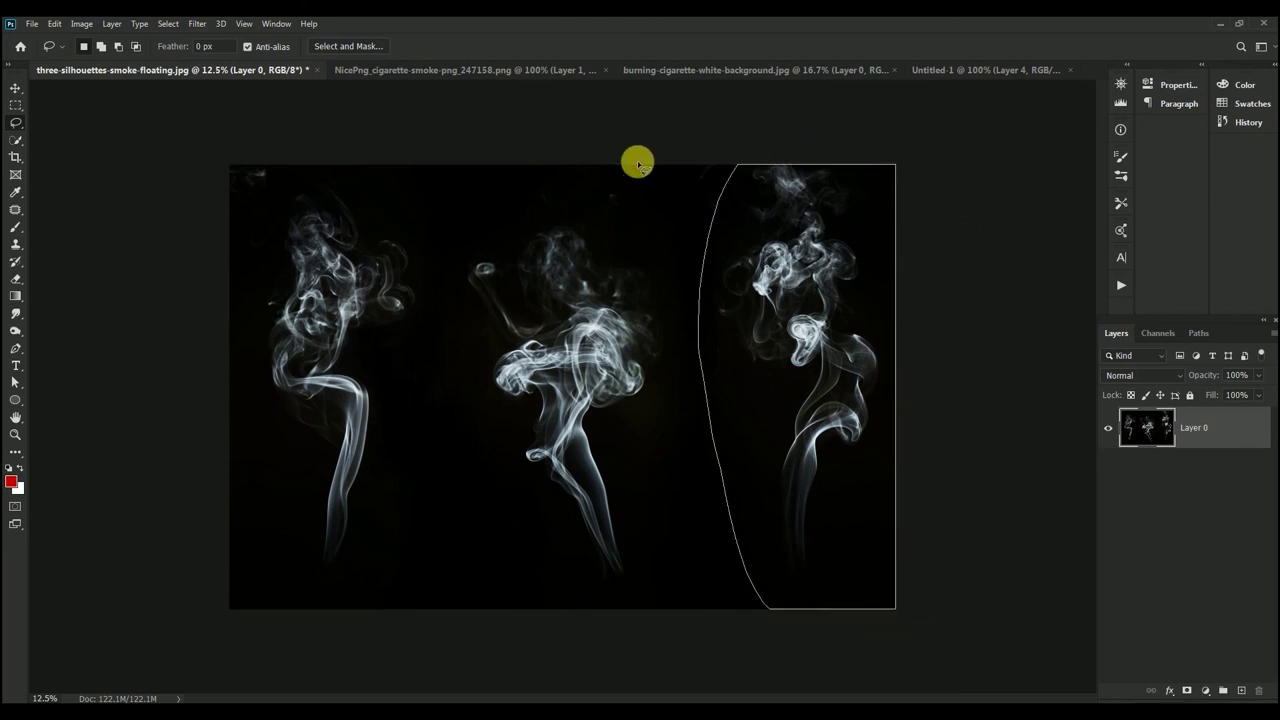
pyautogui.moveTo(1035, 369); pyautogui.dragTo(637, 160)
# Drag the selected smoke plume into the pepper document as Layer 7
pyautogui.click(15, 88)
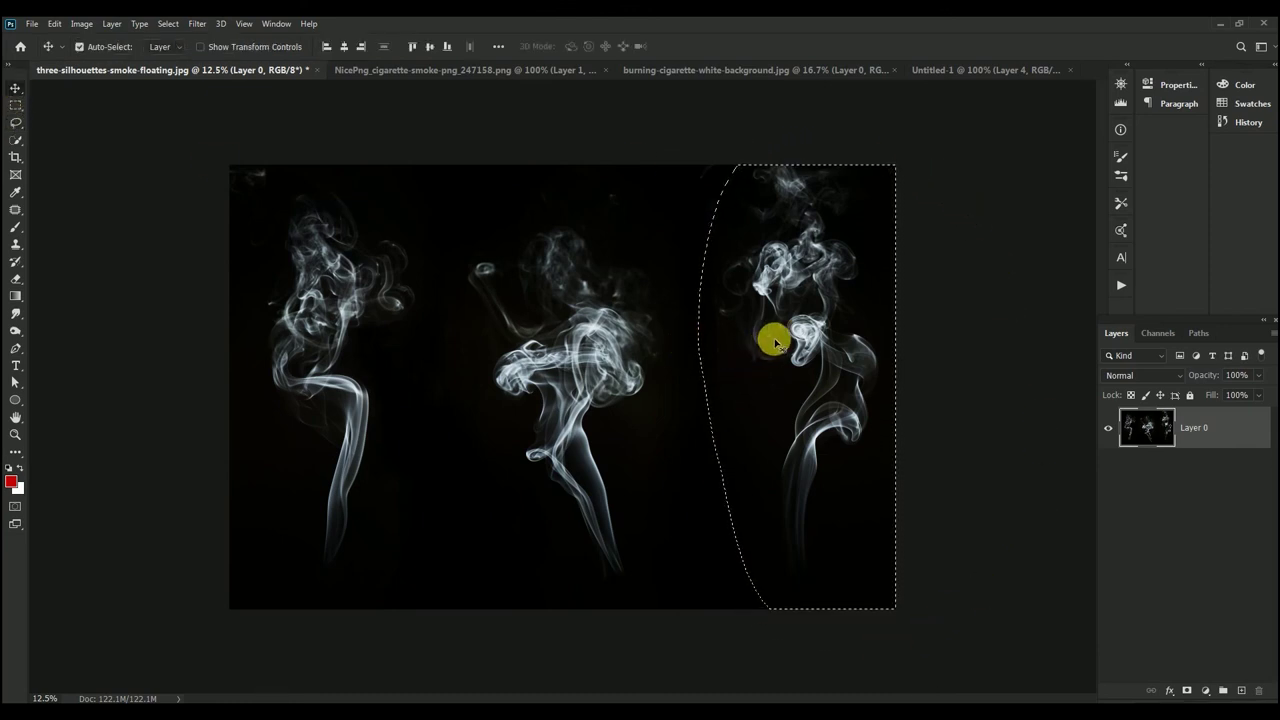
pyautogui.moveTo(773, 275)
pyautogui.mouseDown()
pyautogui.moveTo(765, 265)
pyautogui.moveTo(456, 327)
pyautogui.mouseUp()
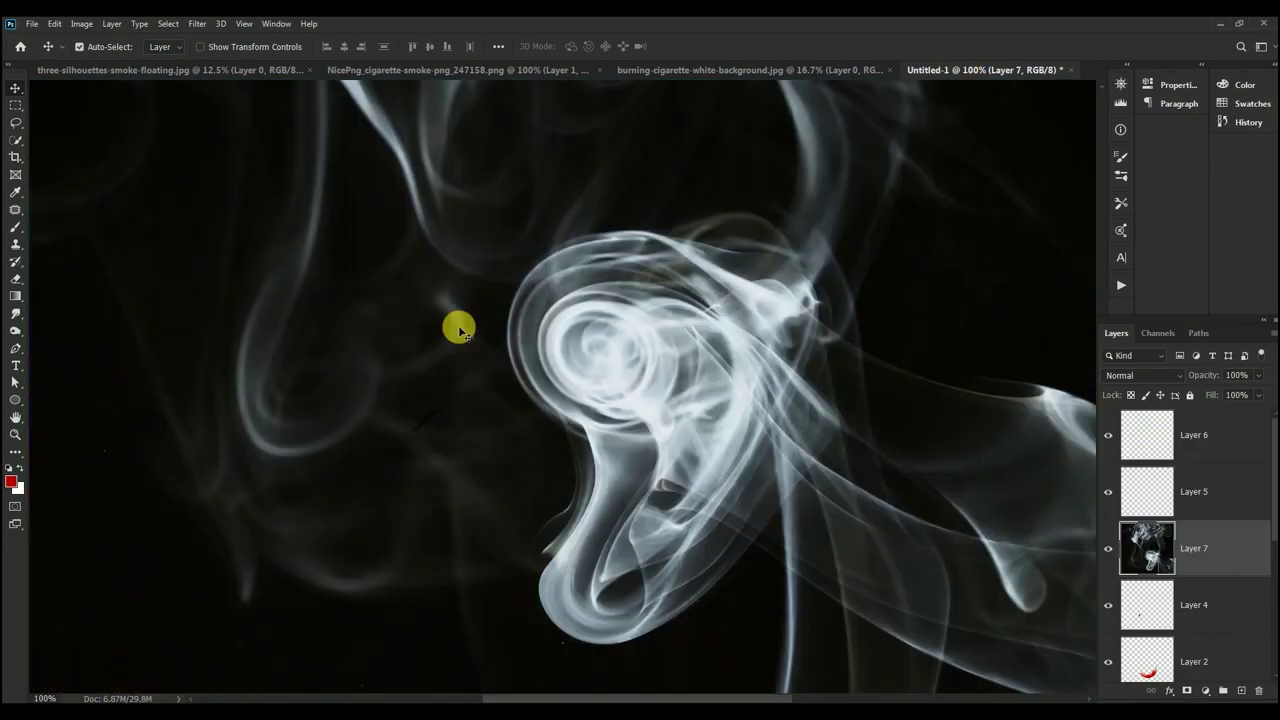
pyautogui.hotkey('ctrl', '-')
pyautogui.hotkey('ctrl', '-')
pyautogui.hotkey('ctrl', '-')
pyautogui.hotkey('ctrl', '-')
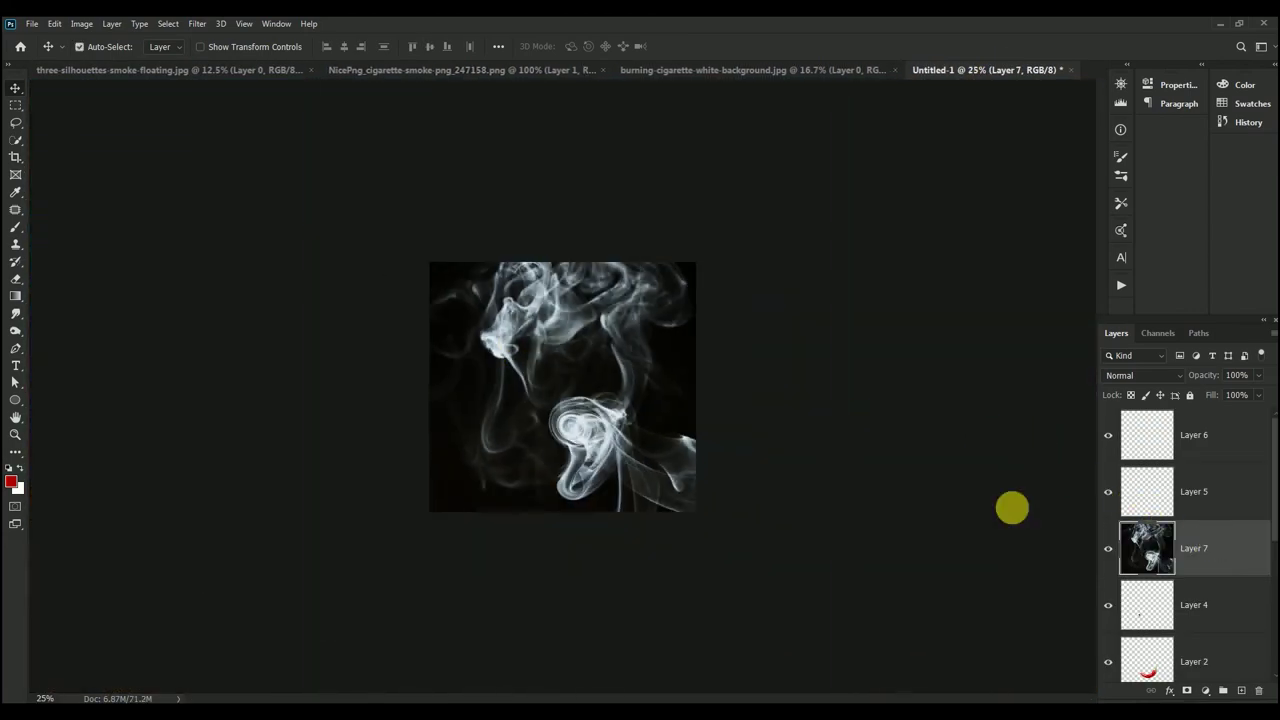
# Scale the smoke layer down to about 11% width and place it above the chili tip
pyautogui.hotkey('ctrl', 't')
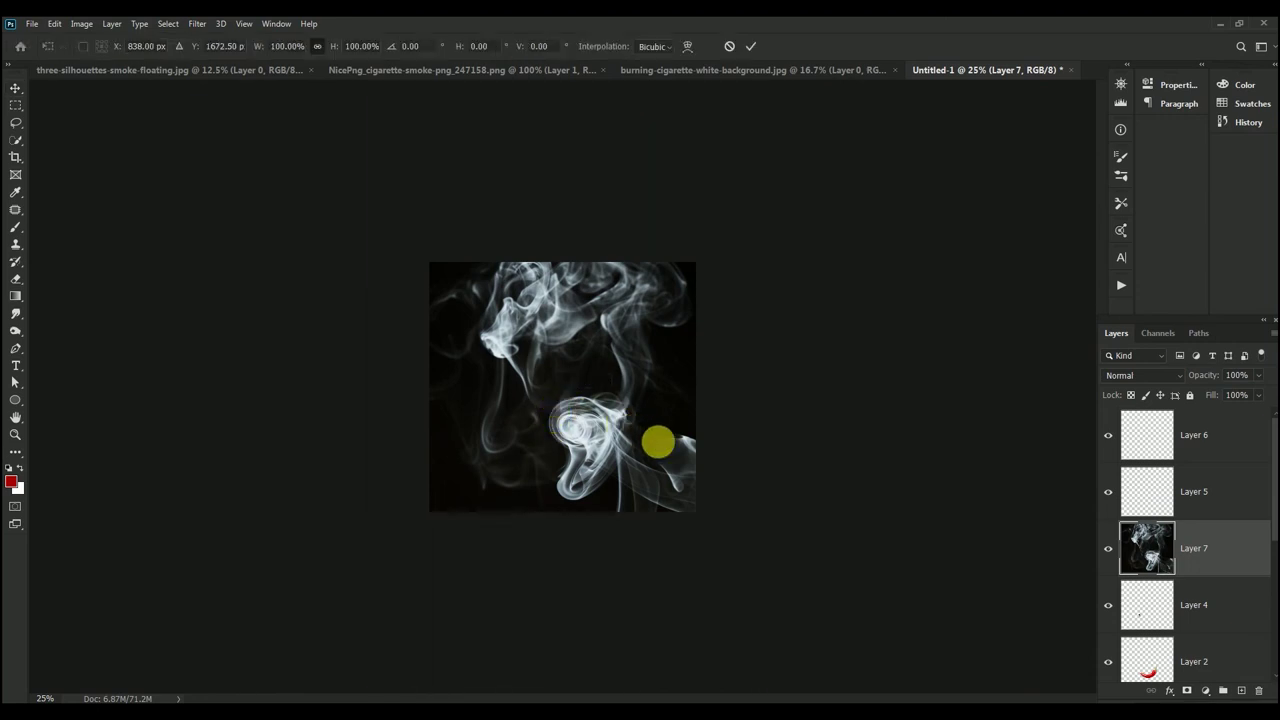
pyautogui.moveTo(370, 97); pyautogui.dragTo(517, 481)
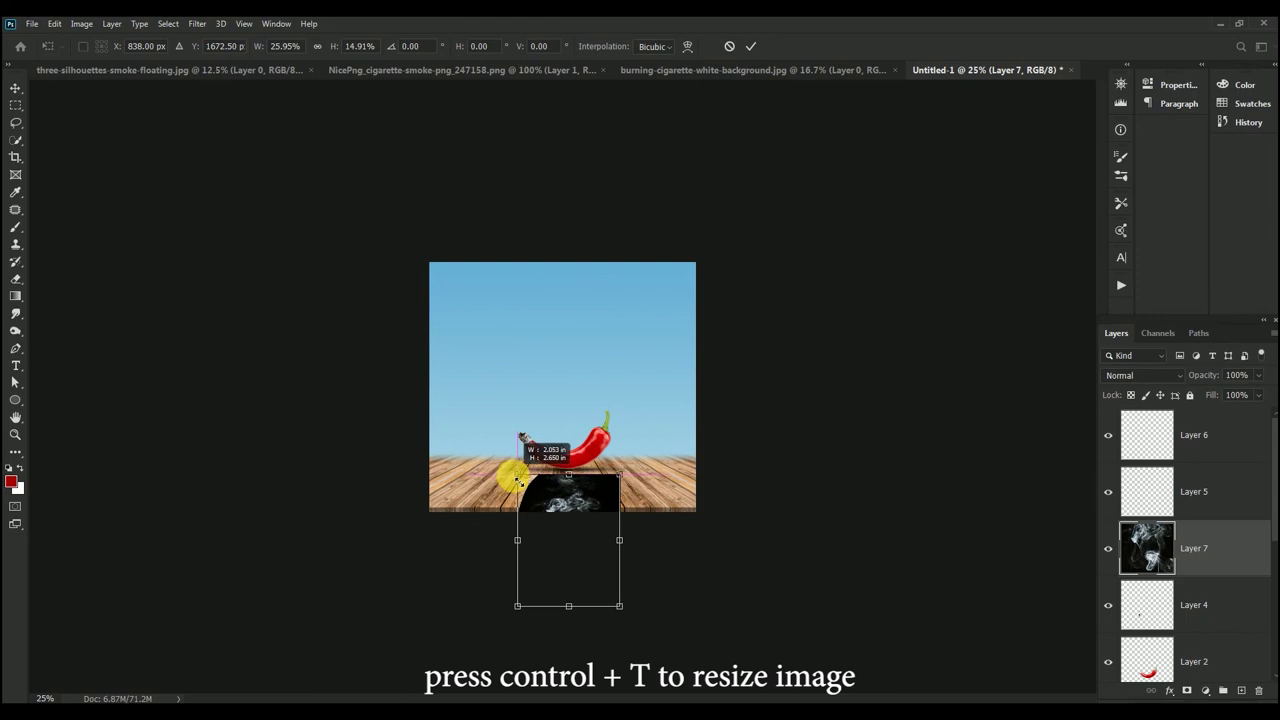
pyautogui.moveTo(580, 531); pyautogui.dragTo(527, 374)
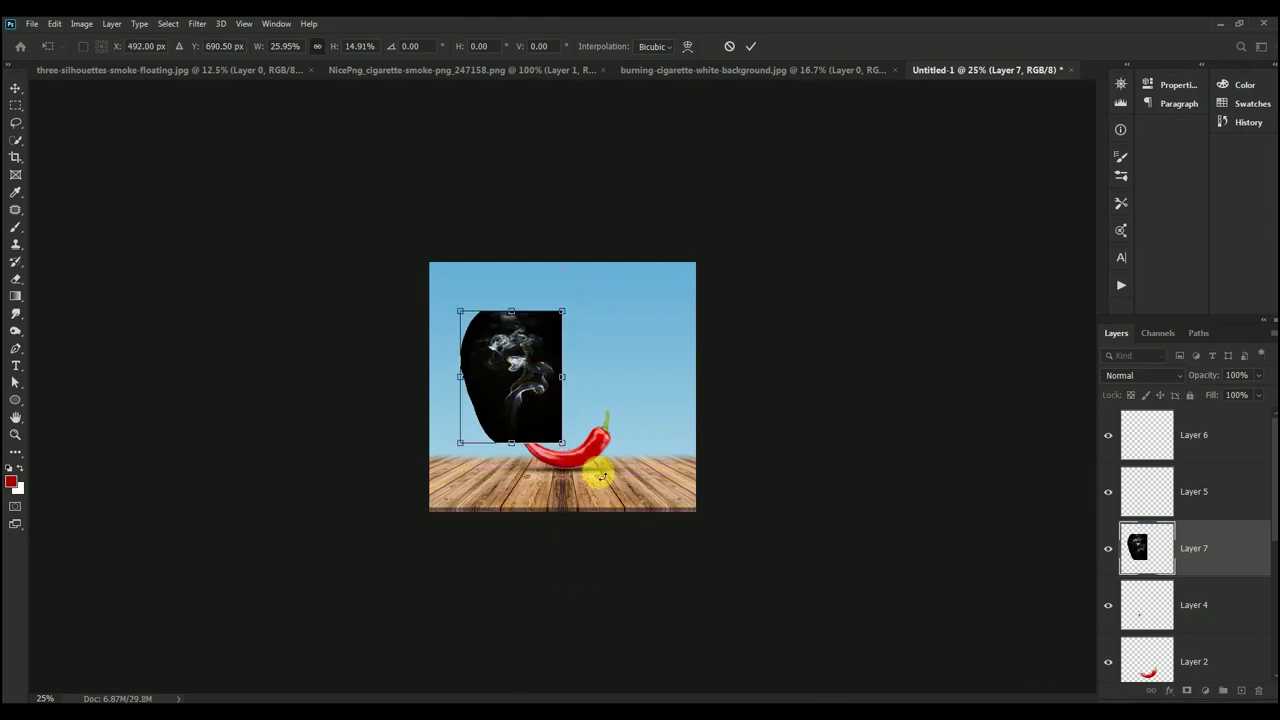
pyautogui.hotkey('ctrl', '+')
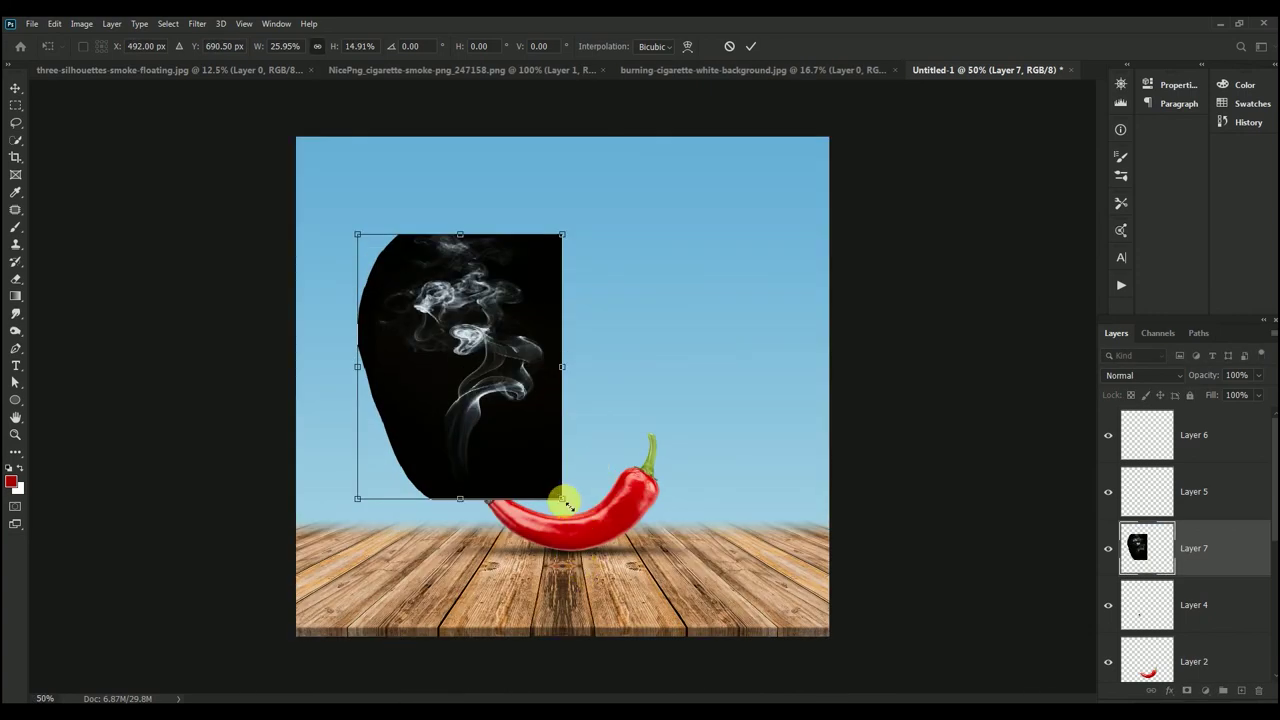
pyautogui.moveTo(562, 498); pyautogui.dragTo(506, 450)
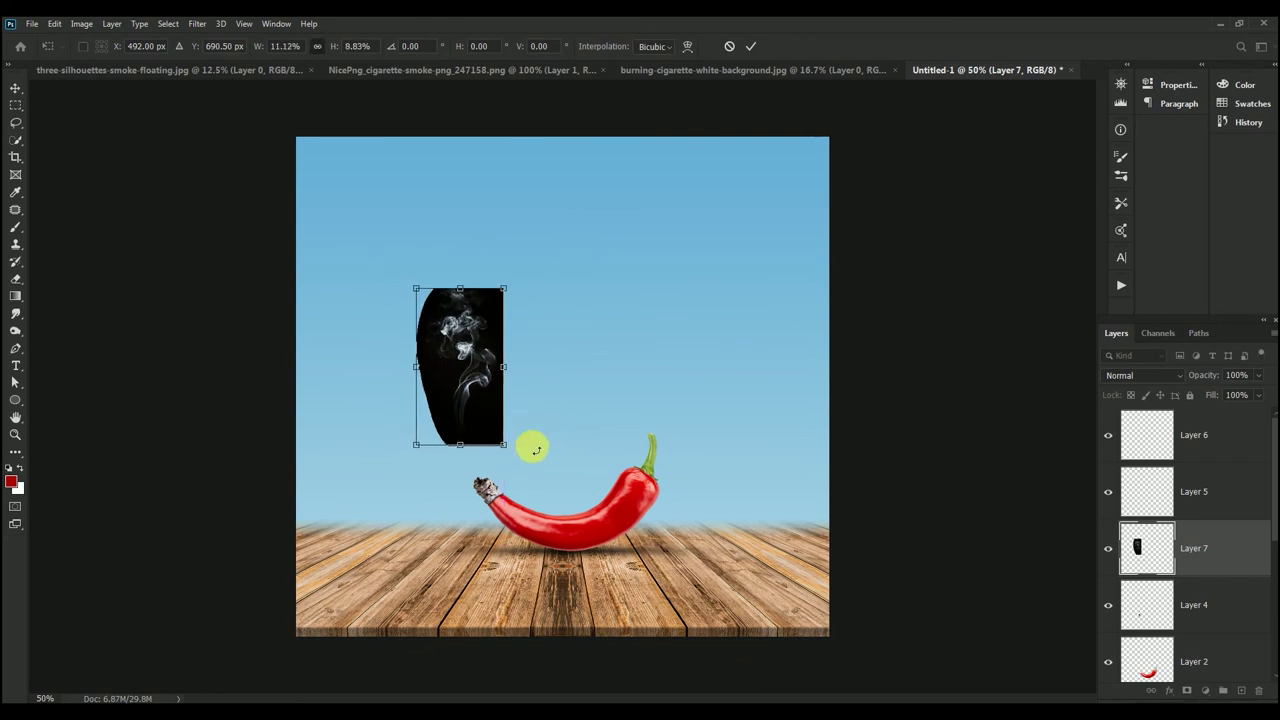
pyautogui.hotkey('ctrl', '+')
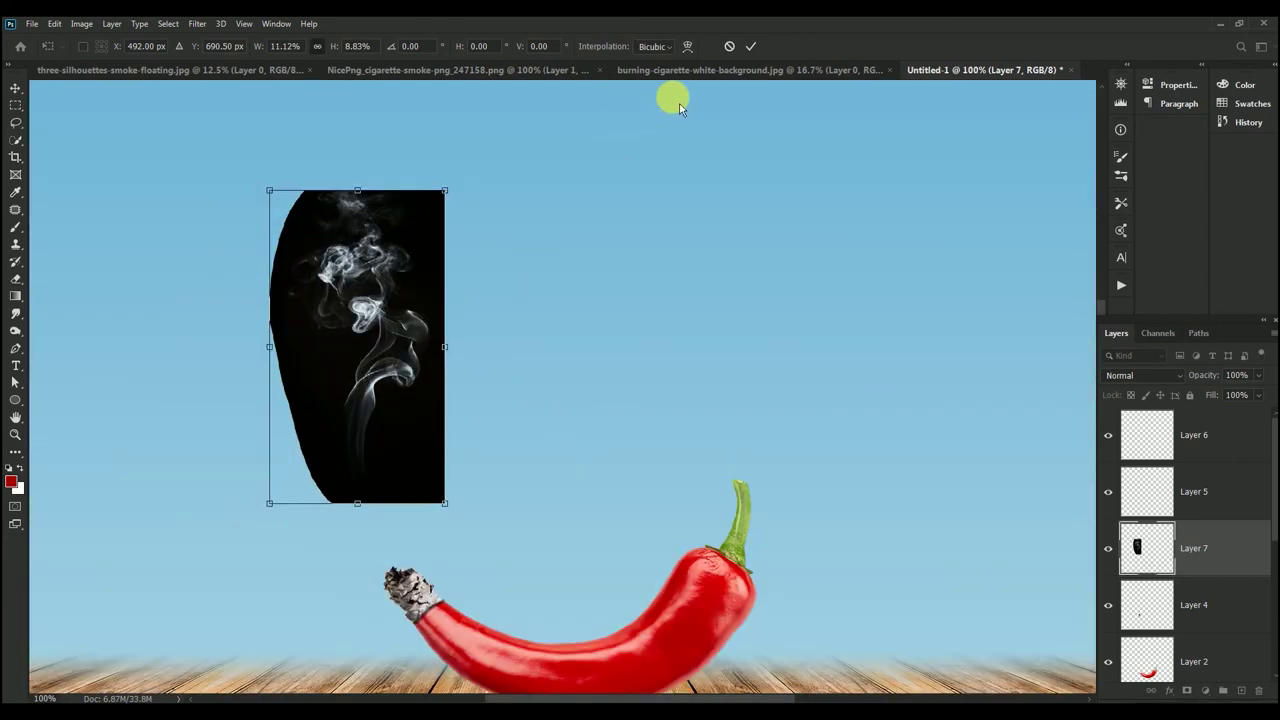
pyautogui.click(751, 46)
pyautogui.moveTo(395, 331); pyautogui.dragTo(458, 347)
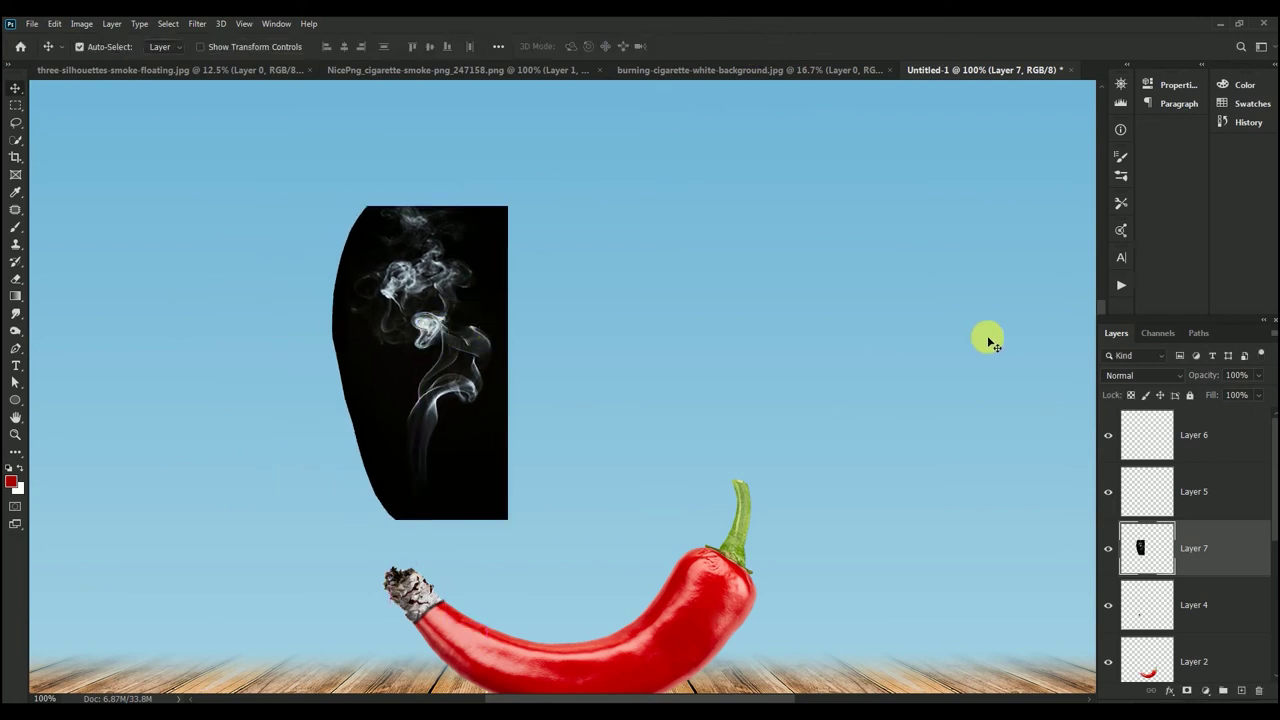
pyautogui.click(1122, 377)
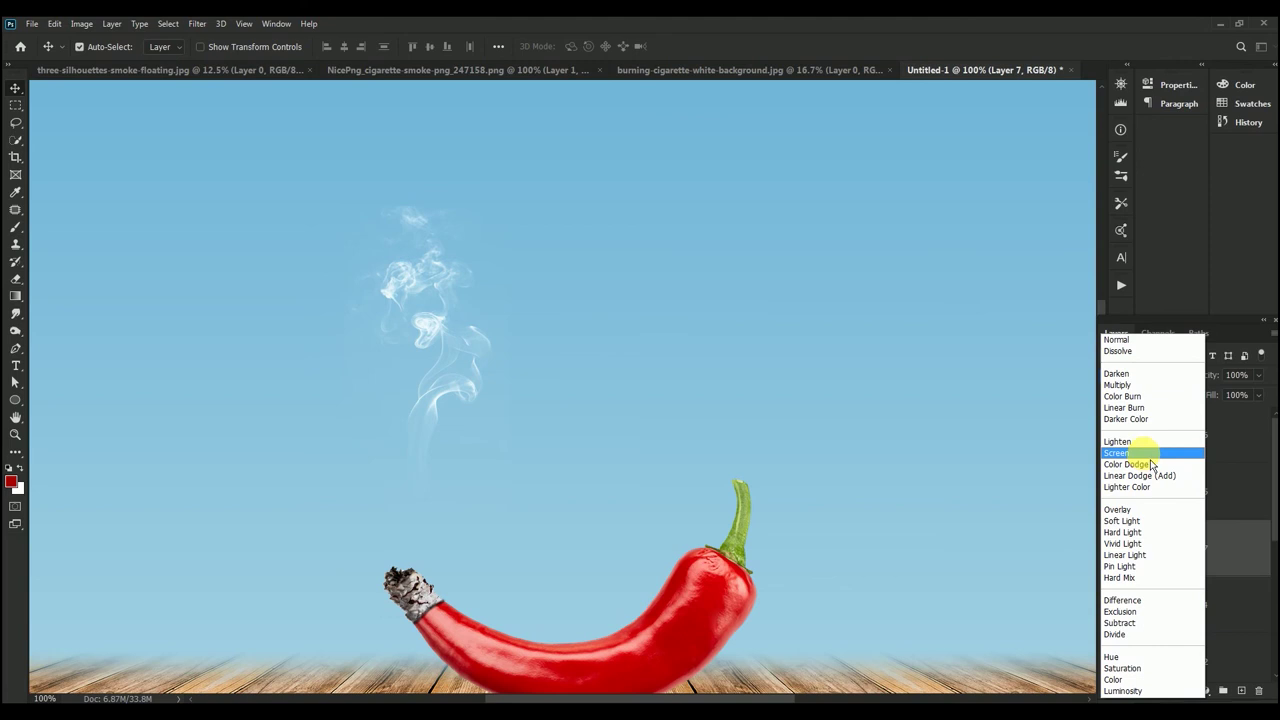
# Set Layer 7's smoke to Screen blend mode and position it above the chili's burnt tip
pyautogui.click(1150, 457)
pyautogui.moveTo(447, 403)
pyautogui.mouseDown()
pyautogui.moveTo(415, 450)
pyautogui.moveTo(420, 491)
pyautogui.mouseUp()
pyautogui.hotkey('ctrl', '-')
# Apply Levels to the smoke with the midtone set to 0.69
pyautogui.hotkey('ctrl', 'l')
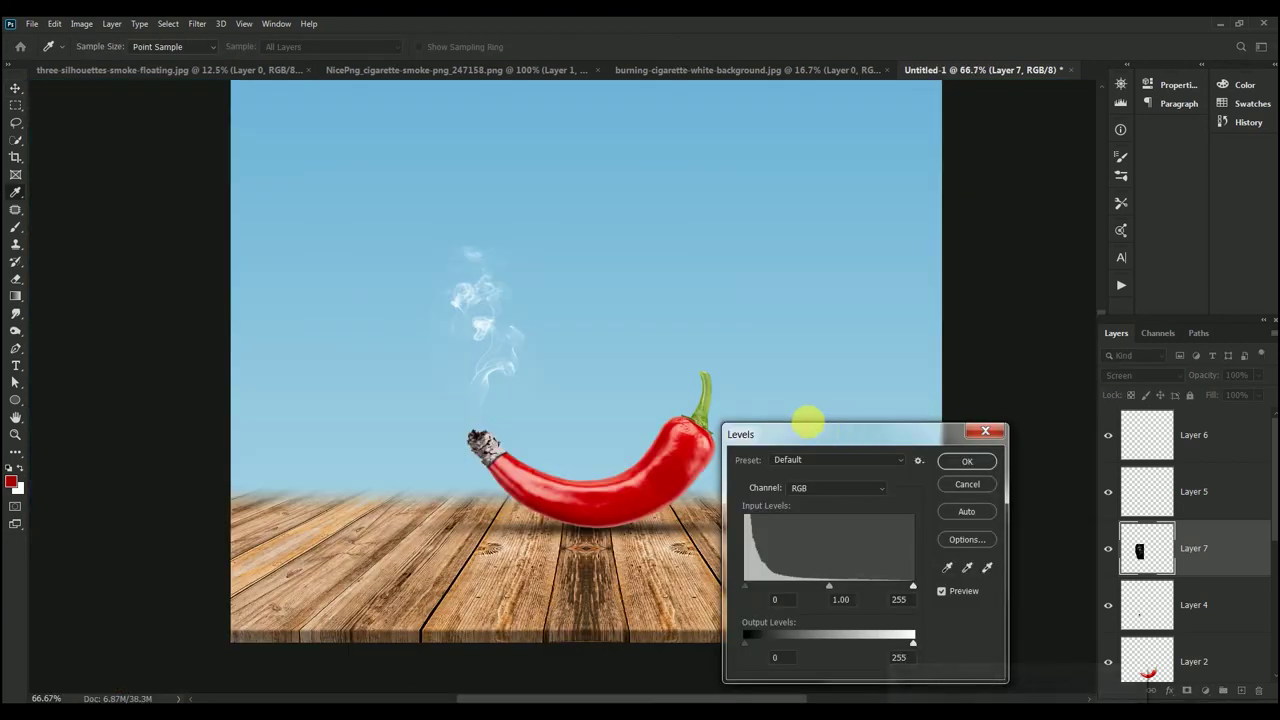
pyautogui.moveTo(809, 424); pyautogui.dragTo(840, 298)
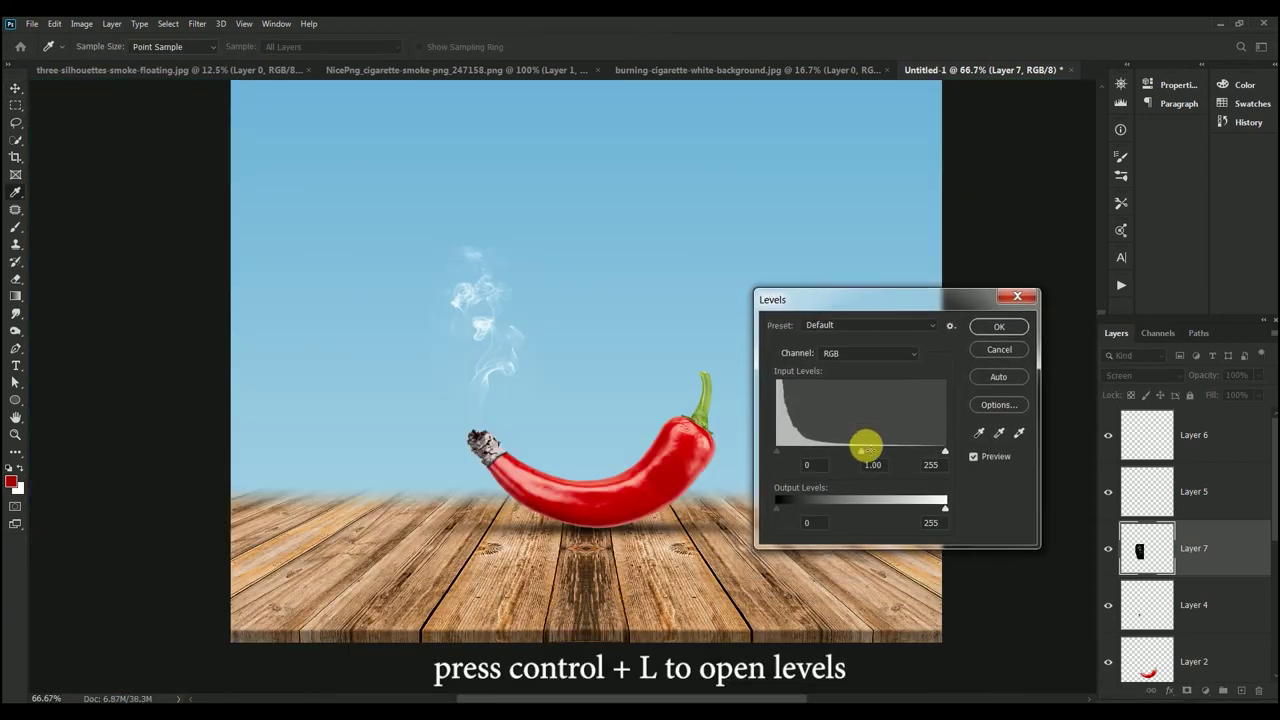
pyautogui.moveTo(883, 459); pyautogui.dragTo(887, 459)
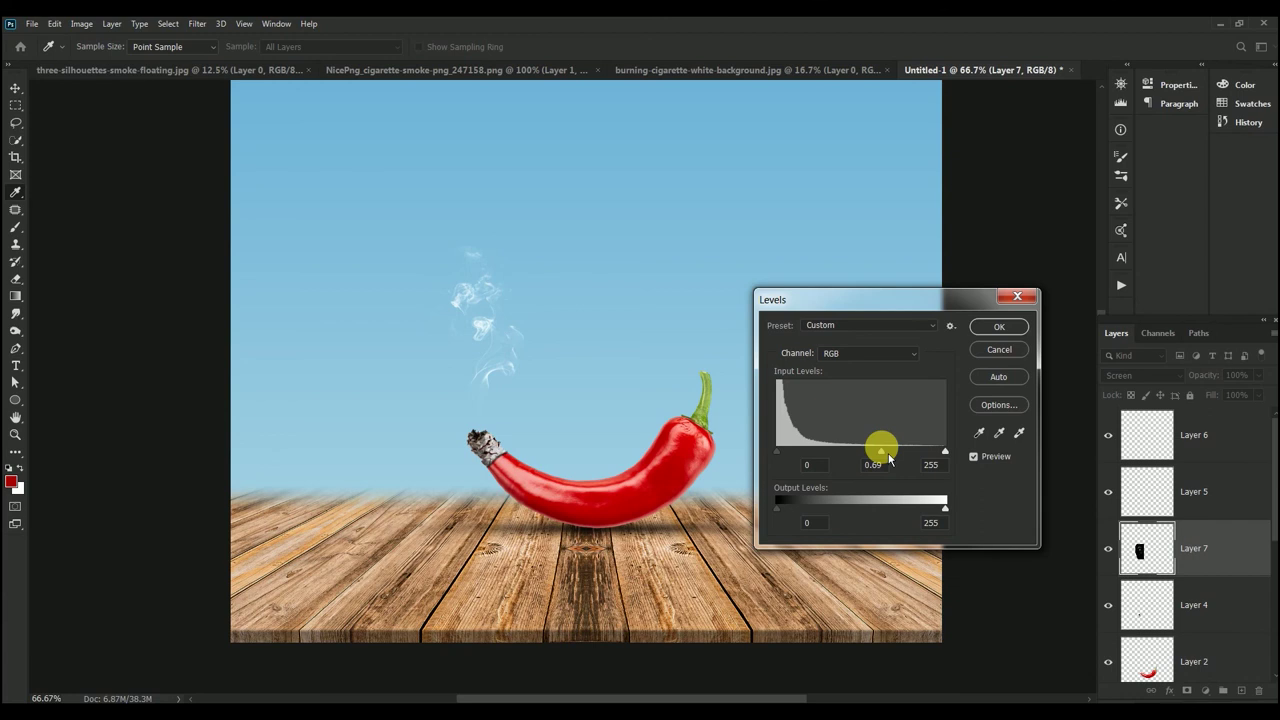
pyautogui.click(998, 332)
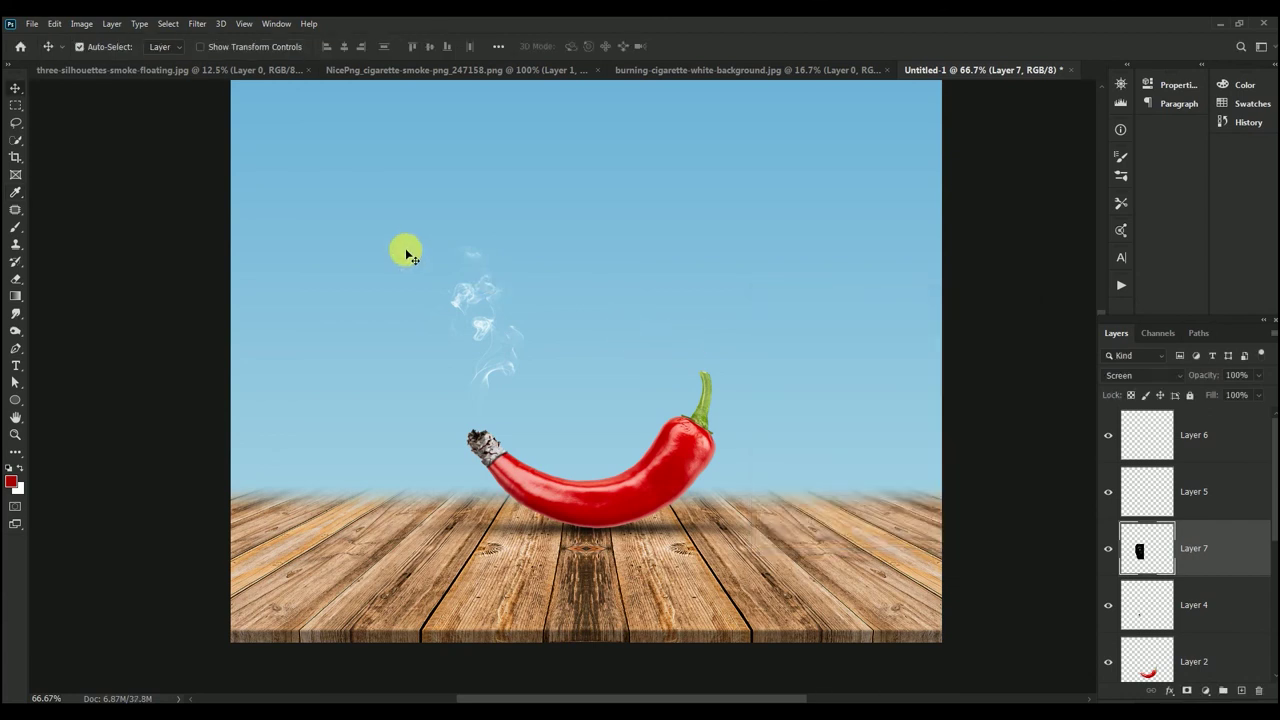
# Erase stray wisps at the top of Layer 7's plume with a size-30 eraser
pyautogui.hotkey('ctrl', '1')
pyautogui.hotkey('ctrl', '+')
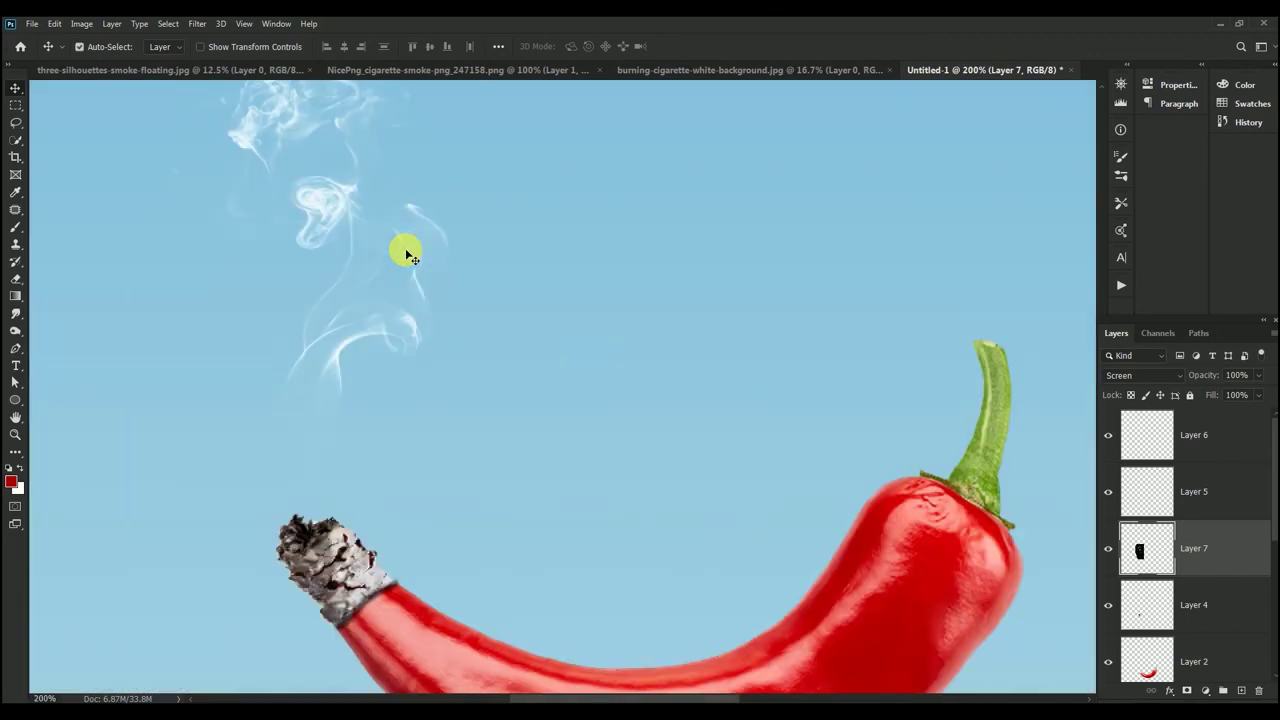
pyautogui.moveTo(386, 237)
pyautogui.mouseDown()
pyautogui.moveTo(558, 372)
pyautogui.moveTo(540, 420)
pyautogui.mouseUp()
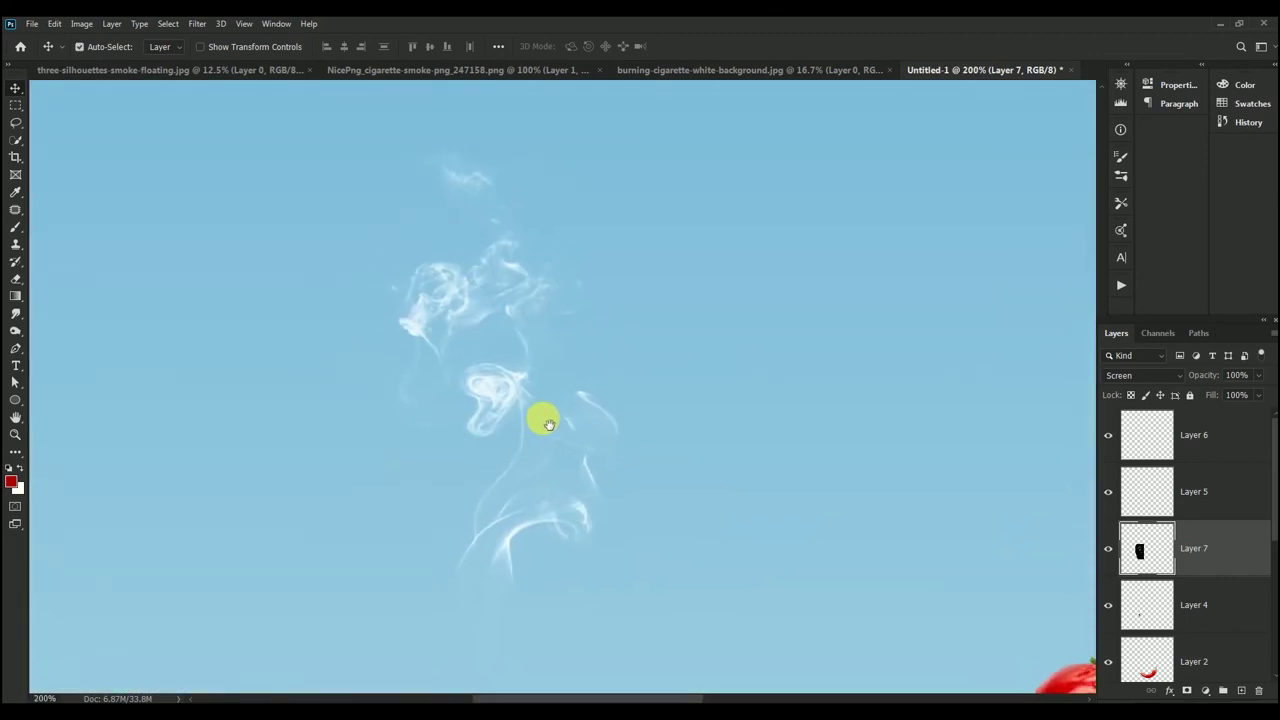
pyautogui.click(17, 279)
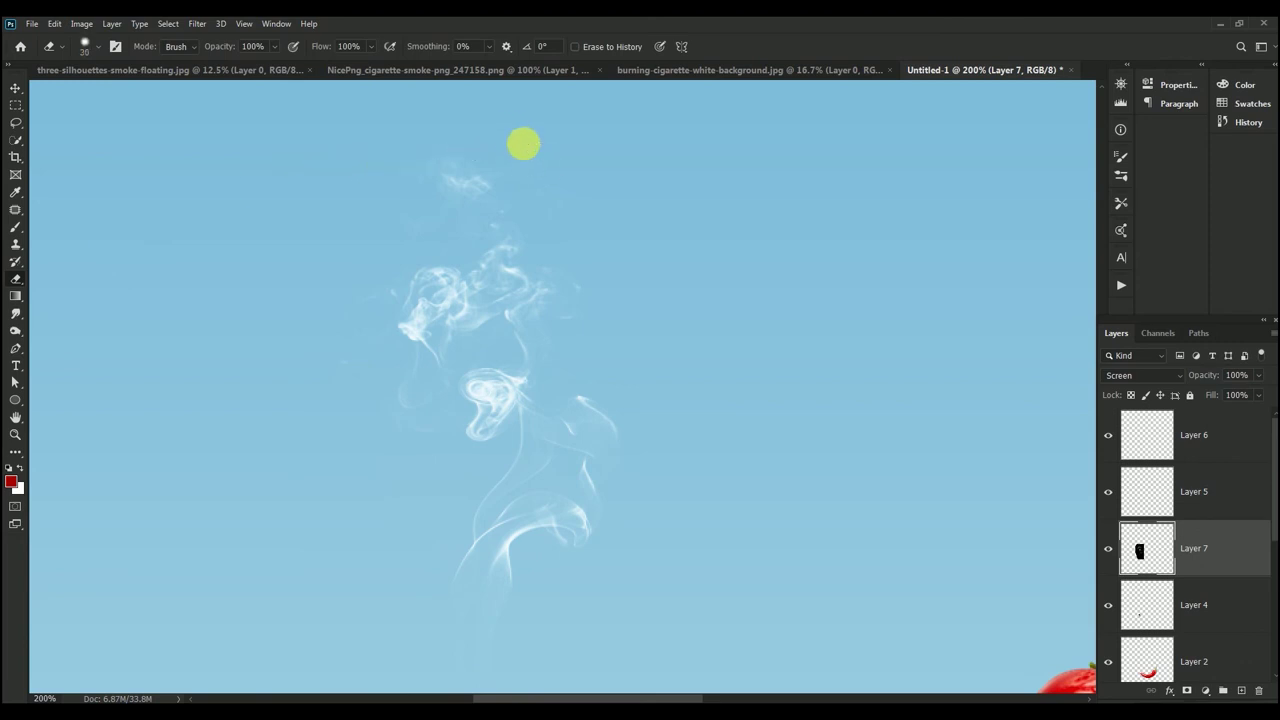
pyautogui.press(']')
pyautogui.press(']')
pyautogui.press(']')
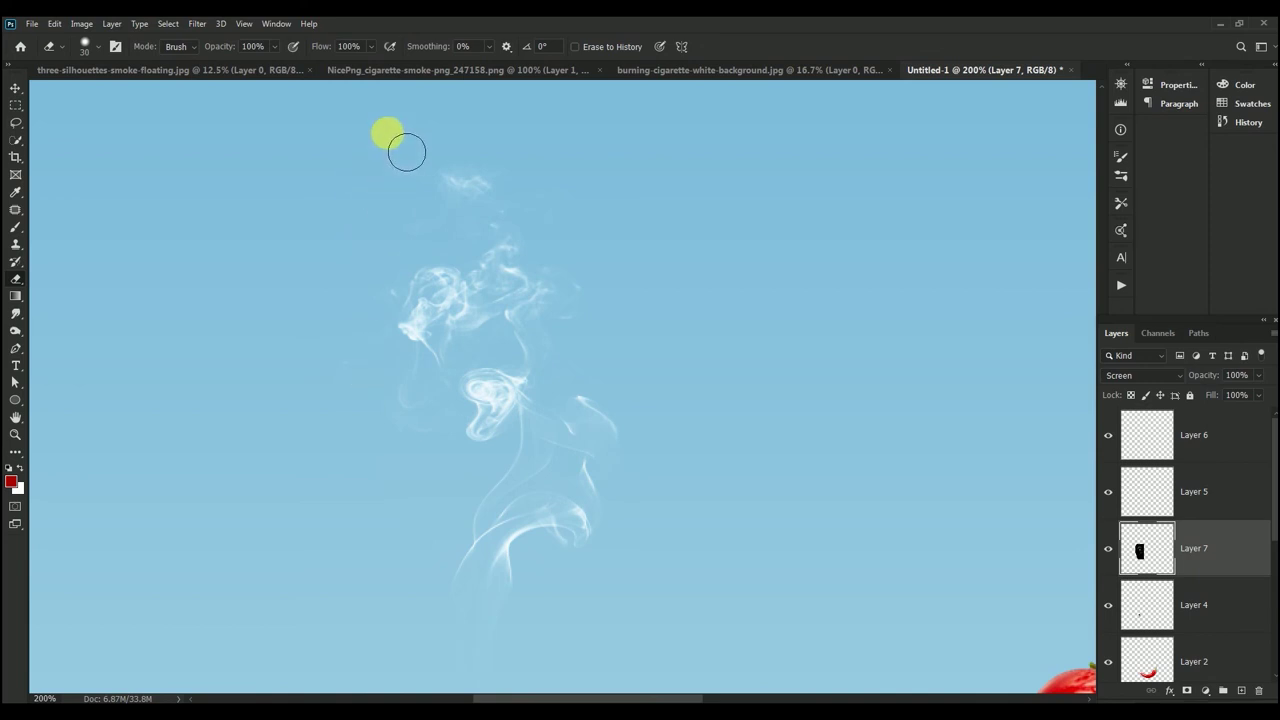
pyautogui.moveTo(540, 197)
pyautogui.mouseDown()
pyautogui.moveTo(631, 300)
pyautogui.moveTo(753, 313)
pyautogui.mouseUp()
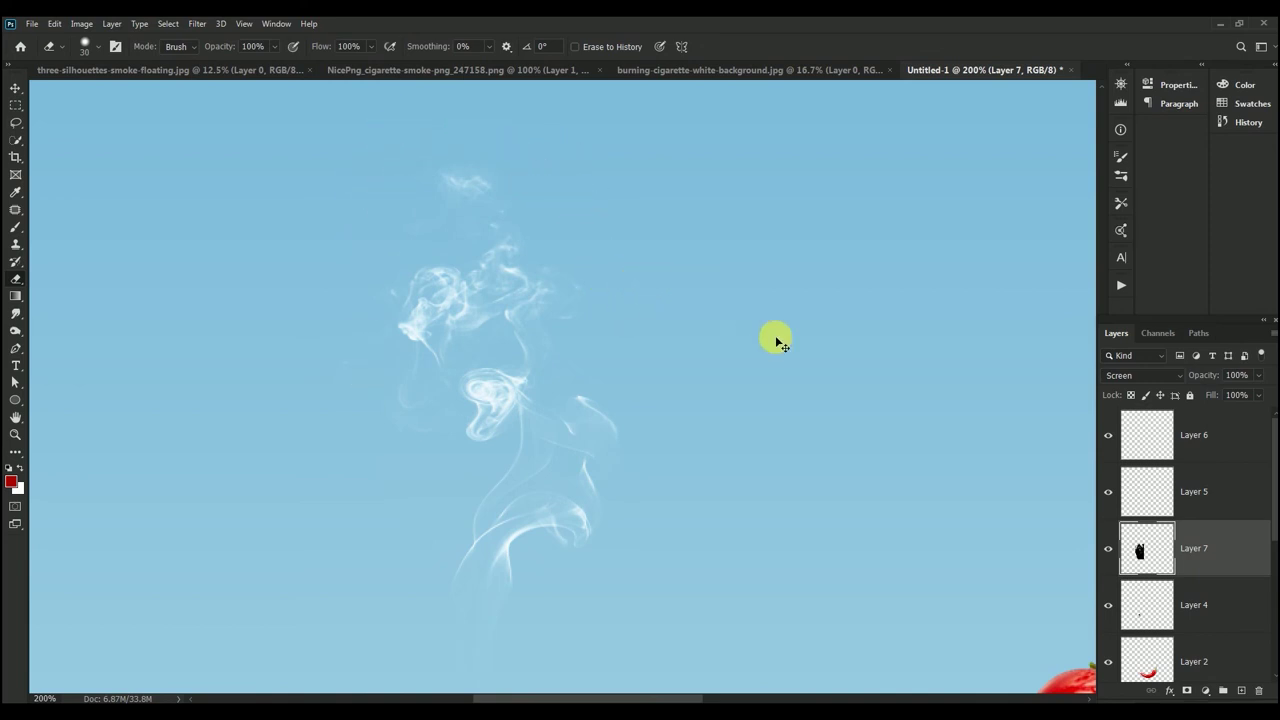
pyautogui.hotkey('ctrl', '-')
pyautogui.hotkey('ctrl', '-')
pyautogui.hotkey('ctrl', '-')
pyautogui.hotkey('ctrl', '-')
pyautogui.hotkey('ctrl', '+')
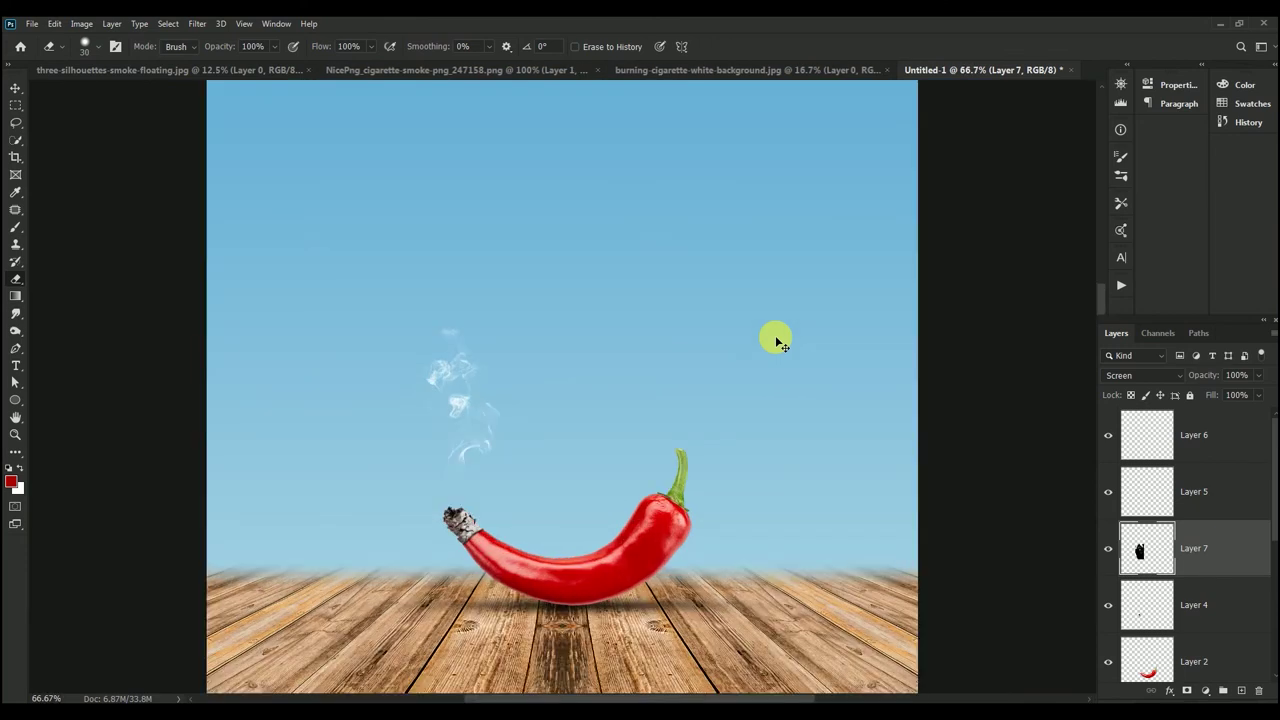
pyautogui.hotkey('ctrl', '-')
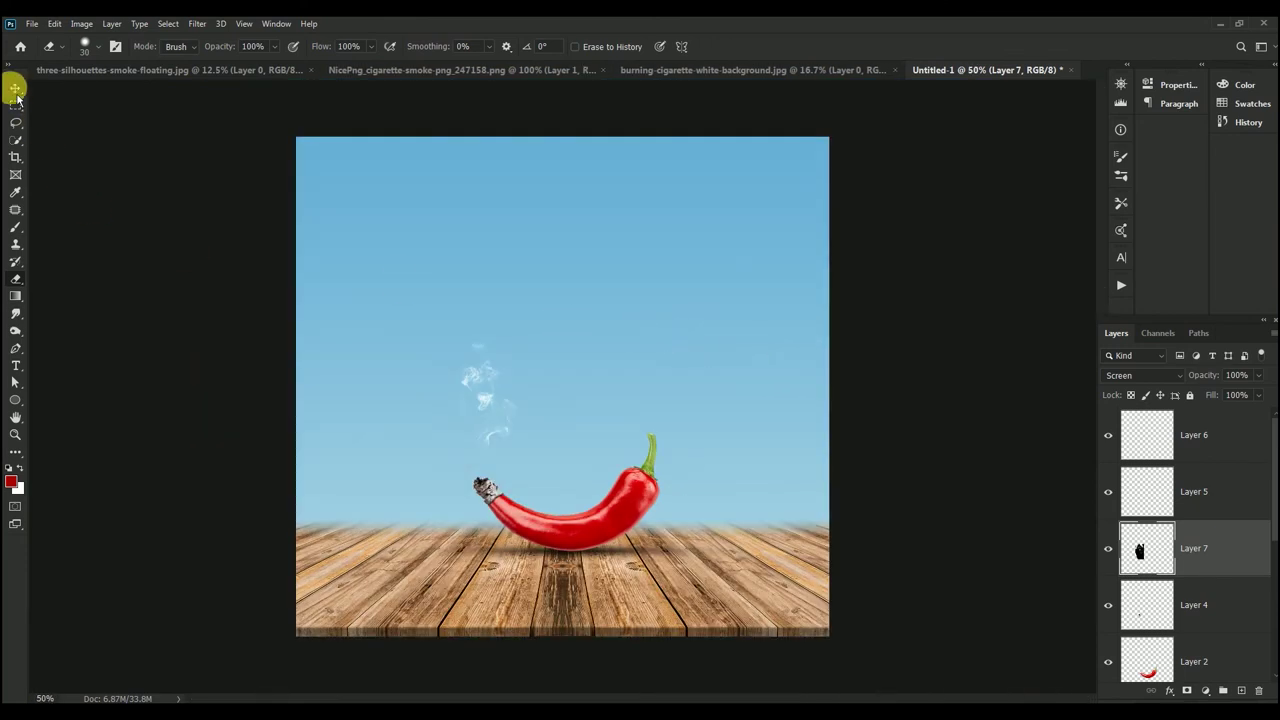
# Drag the cigarette butt image into the chili scene as a new layer
pyautogui.click(15, 89)
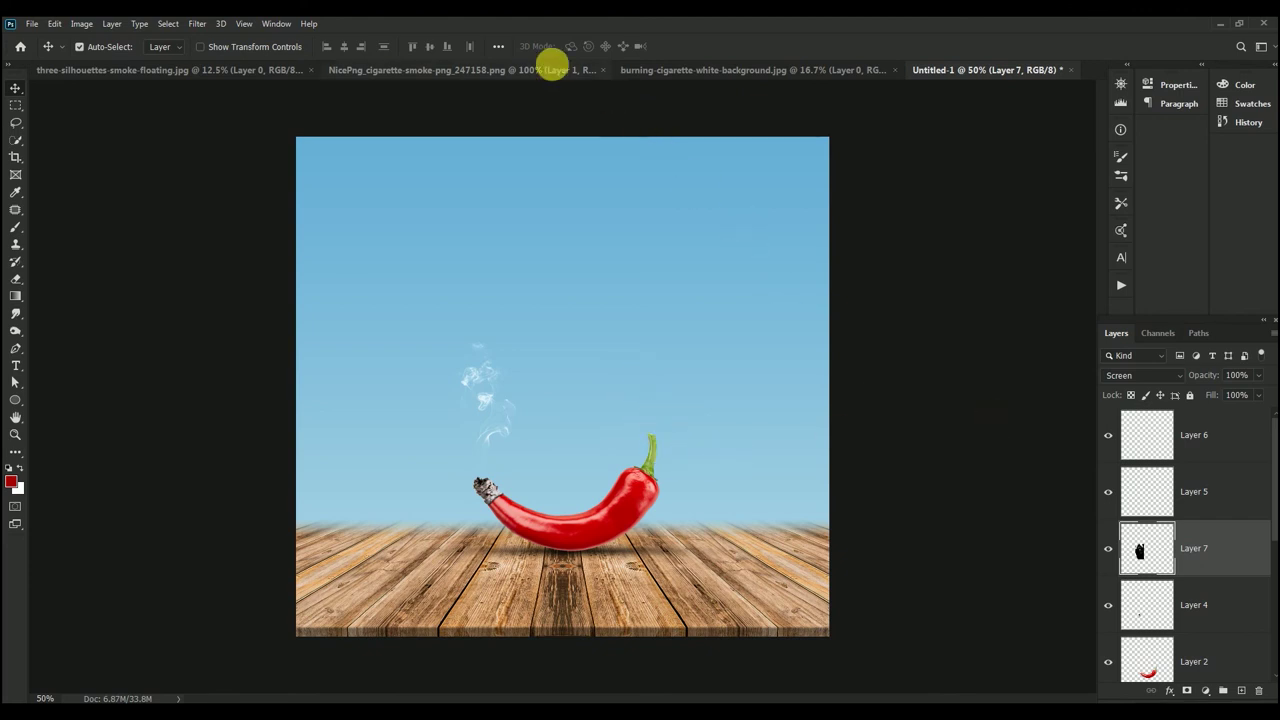
pyautogui.click(416, 72)
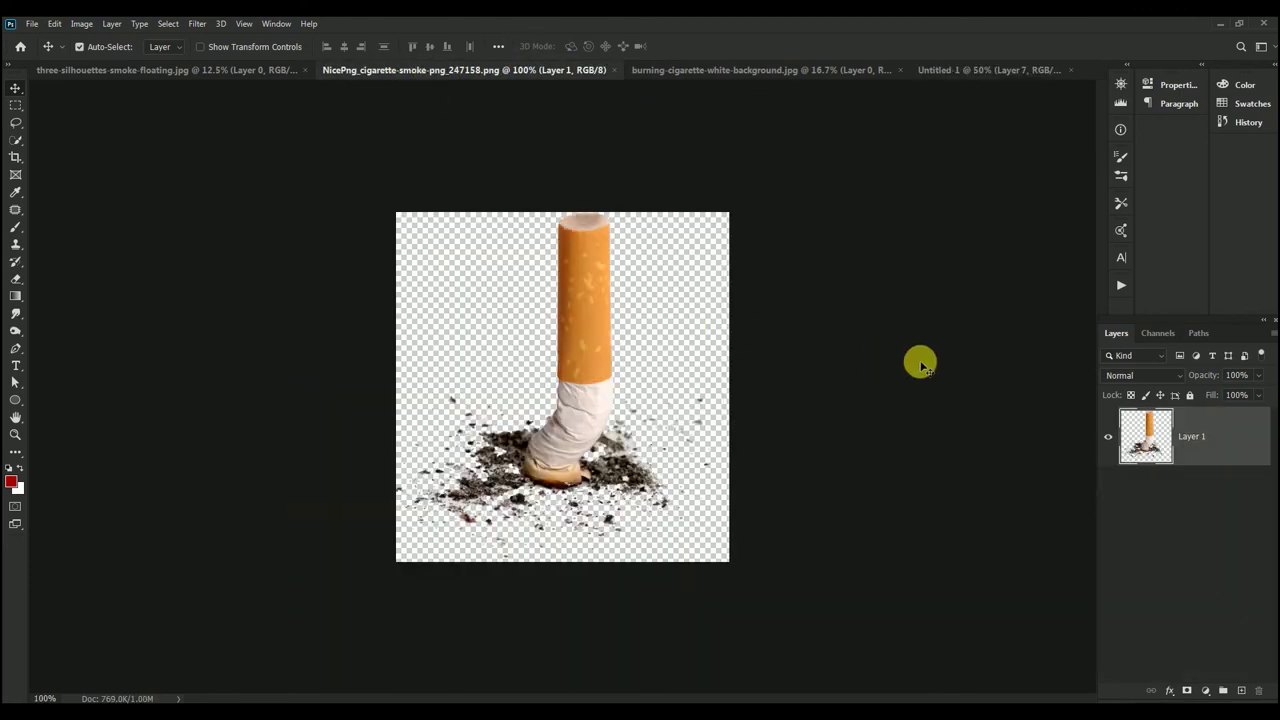
pyautogui.moveTo(590, 413)
pyautogui.mouseDown()
pyautogui.moveTo(866, 91)
pyautogui.moveTo(970, 72)
pyautogui.moveTo(514, 432)
pyautogui.mouseUp()
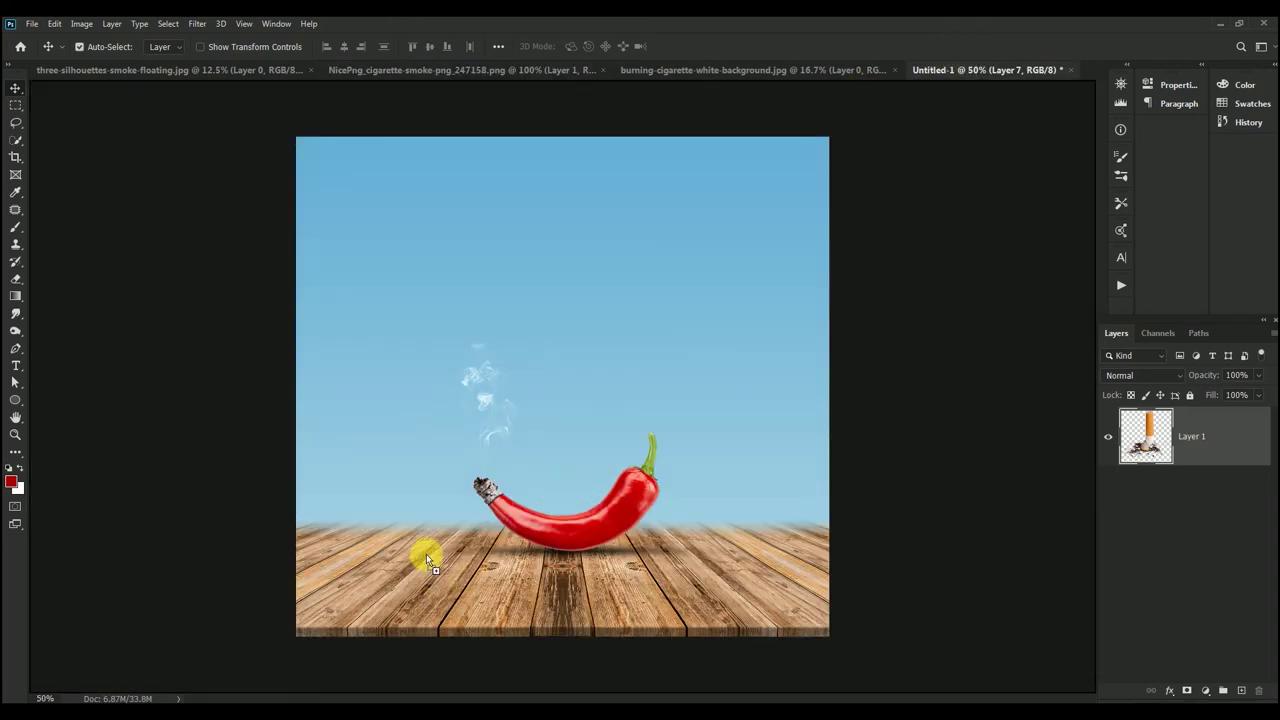
pyautogui.moveTo(432, 549); pyautogui.dragTo(432, 549)
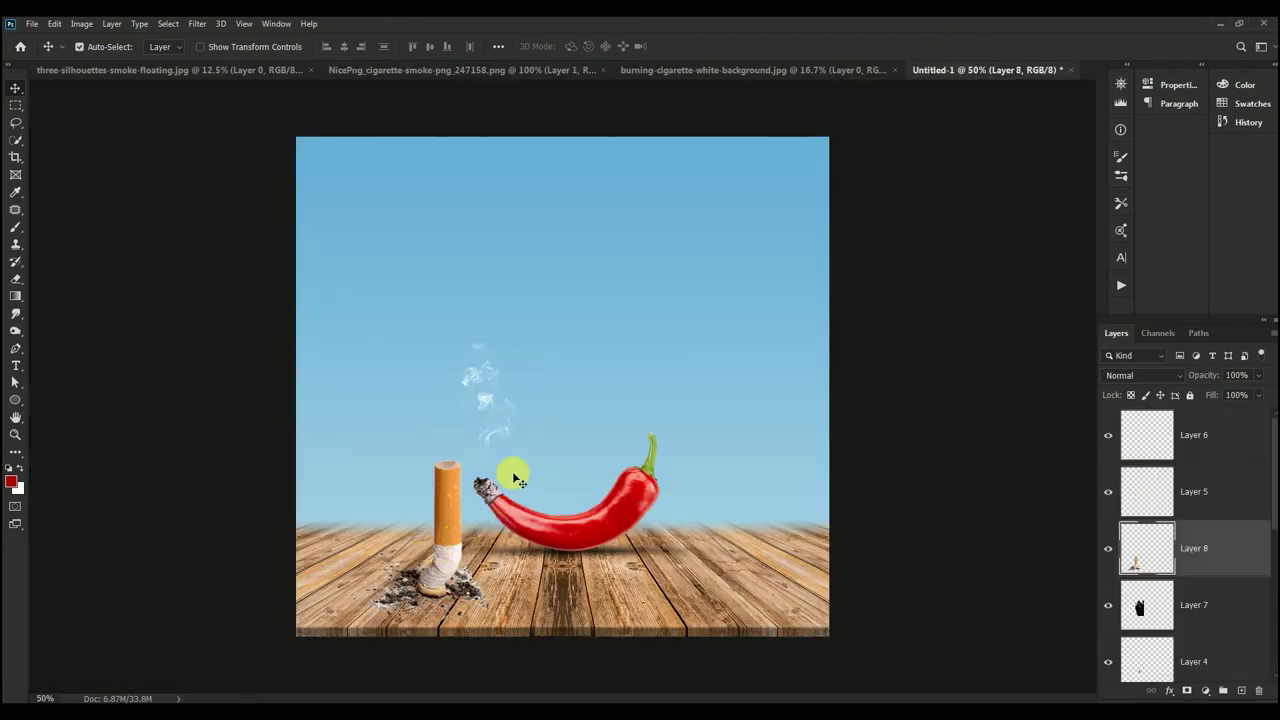
# Close the smoke and cigarette source files without saving, and nudge the butt into place
pyautogui.click(206, 78)
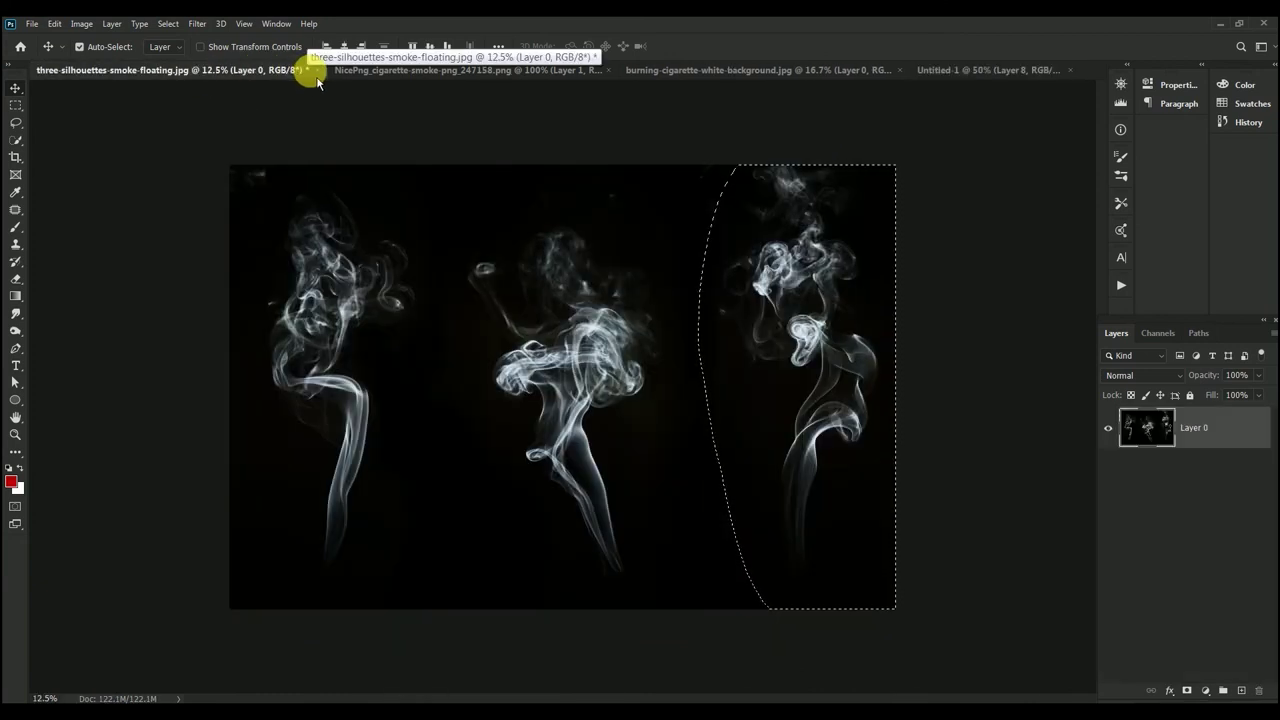
pyautogui.click(316, 70)
pyautogui.click(636, 279)
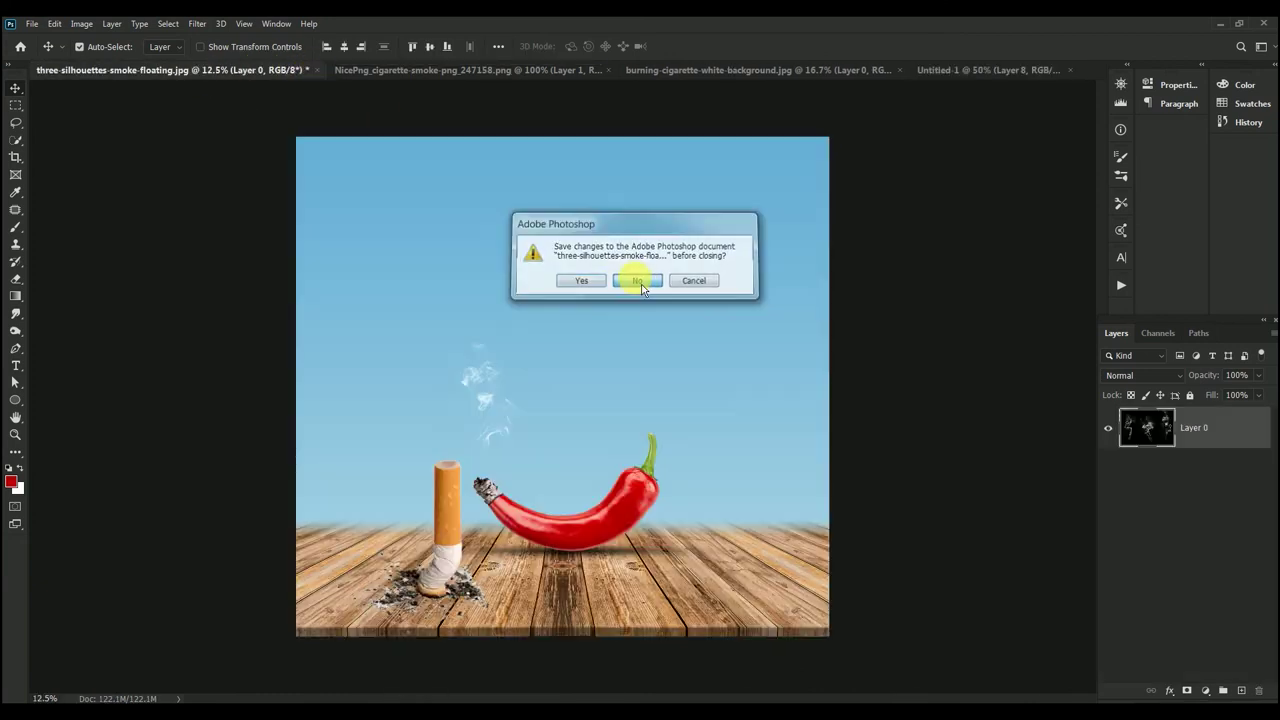
pyautogui.moveTo(444, 553); pyautogui.dragTo(449, 525)
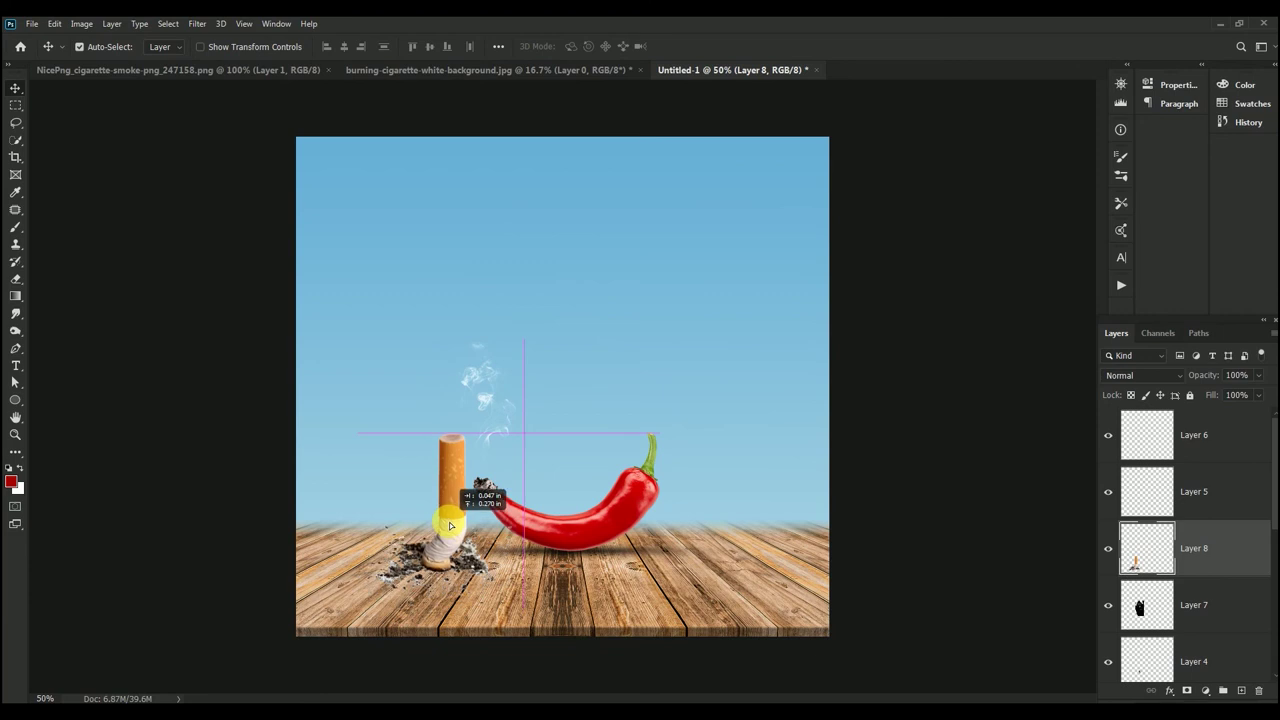
pyautogui.click(200, 70)
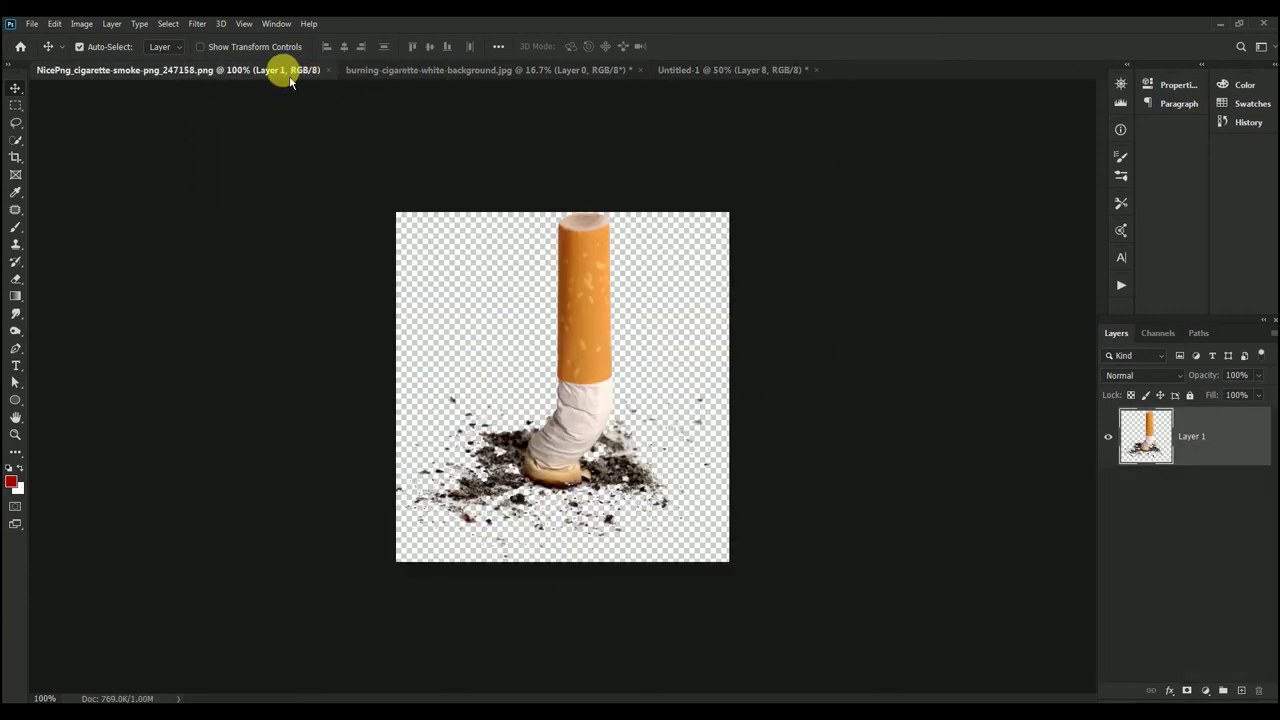
pyautogui.click(327, 70)
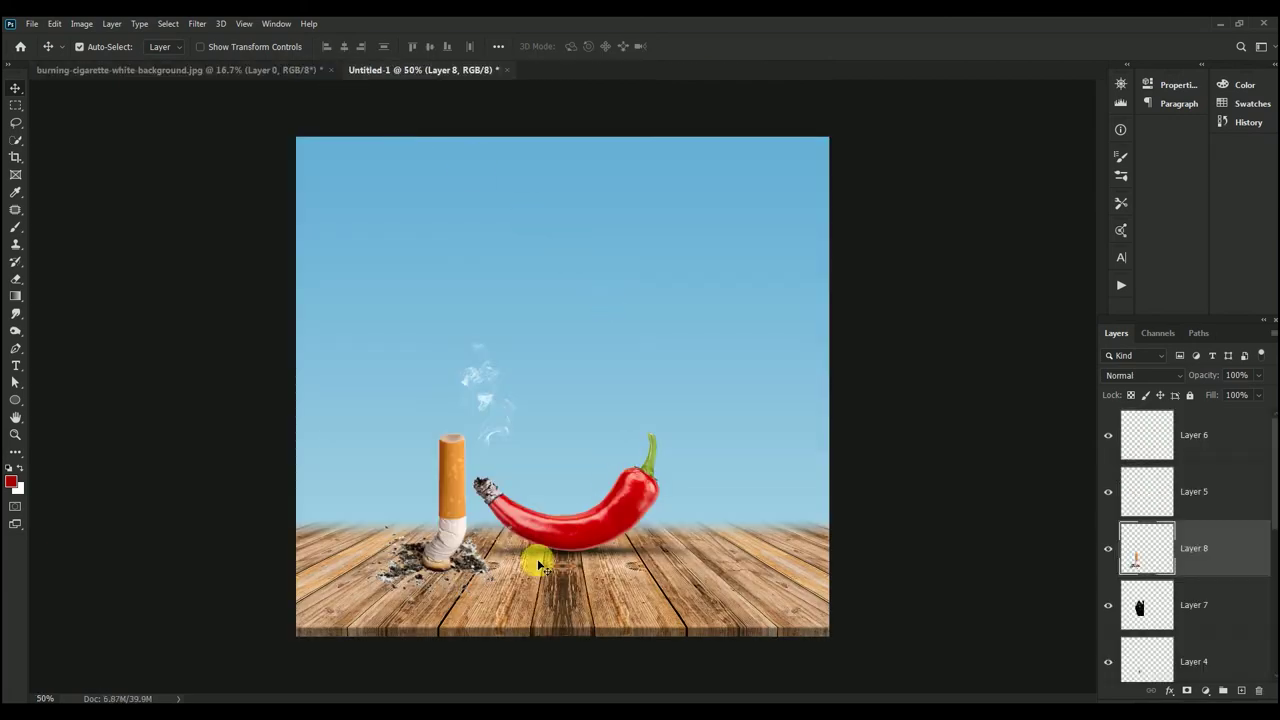
pyautogui.moveTo(451, 544); pyautogui.dragTo(452, 558)
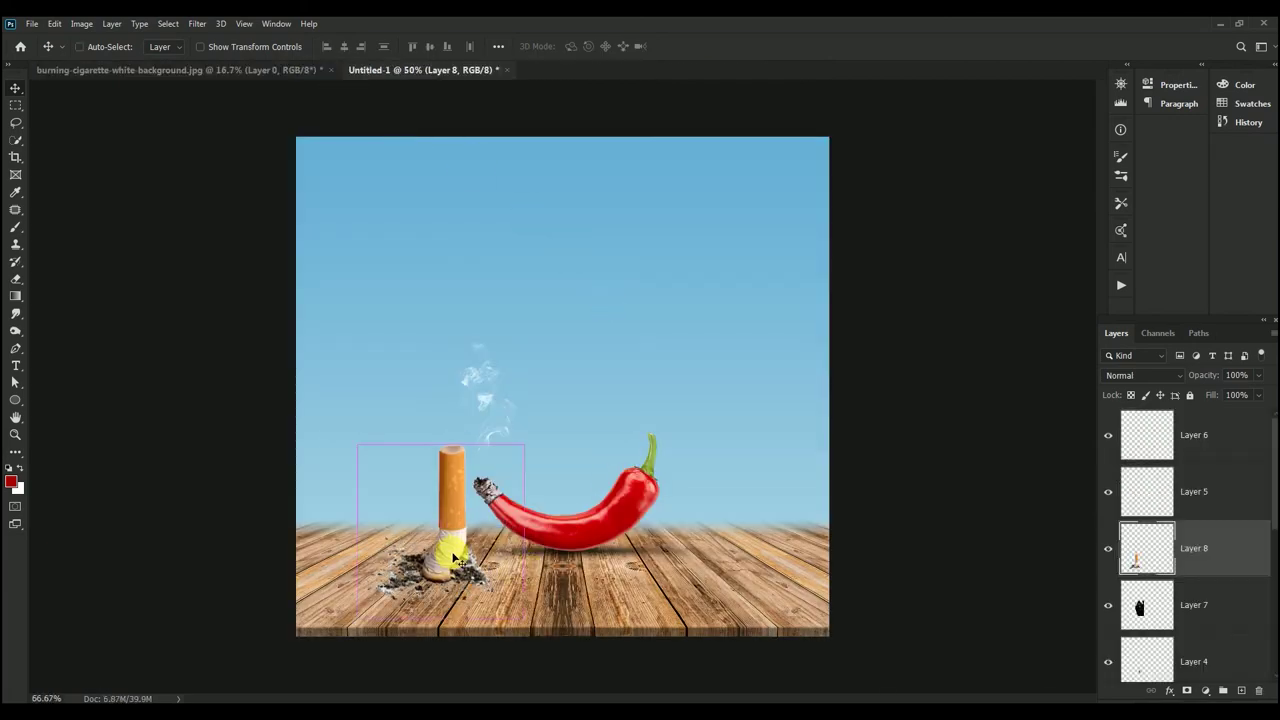
pyautogui.scroll(2, 460, 557)
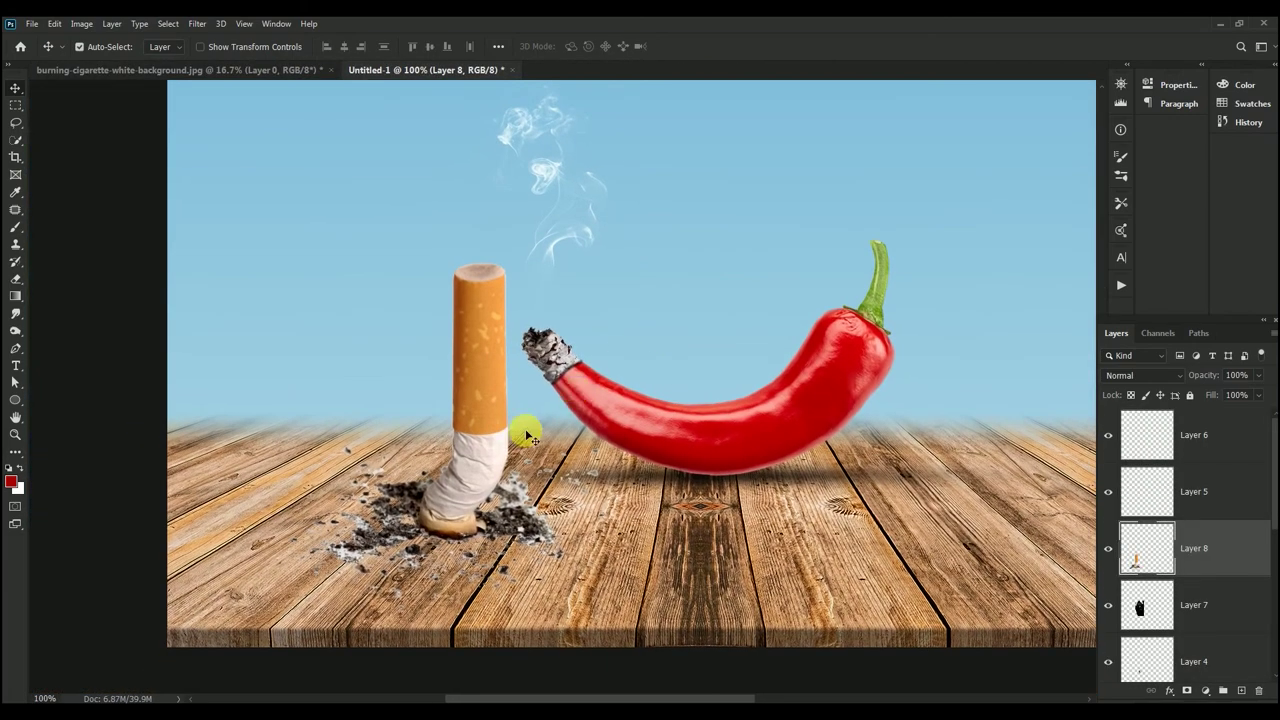
# Quick-select the cigarette butt on Layer 8 and delete it, keeping the scattered ash
pyautogui.moveTo(457, 457); pyautogui.dragTo(447, 433)
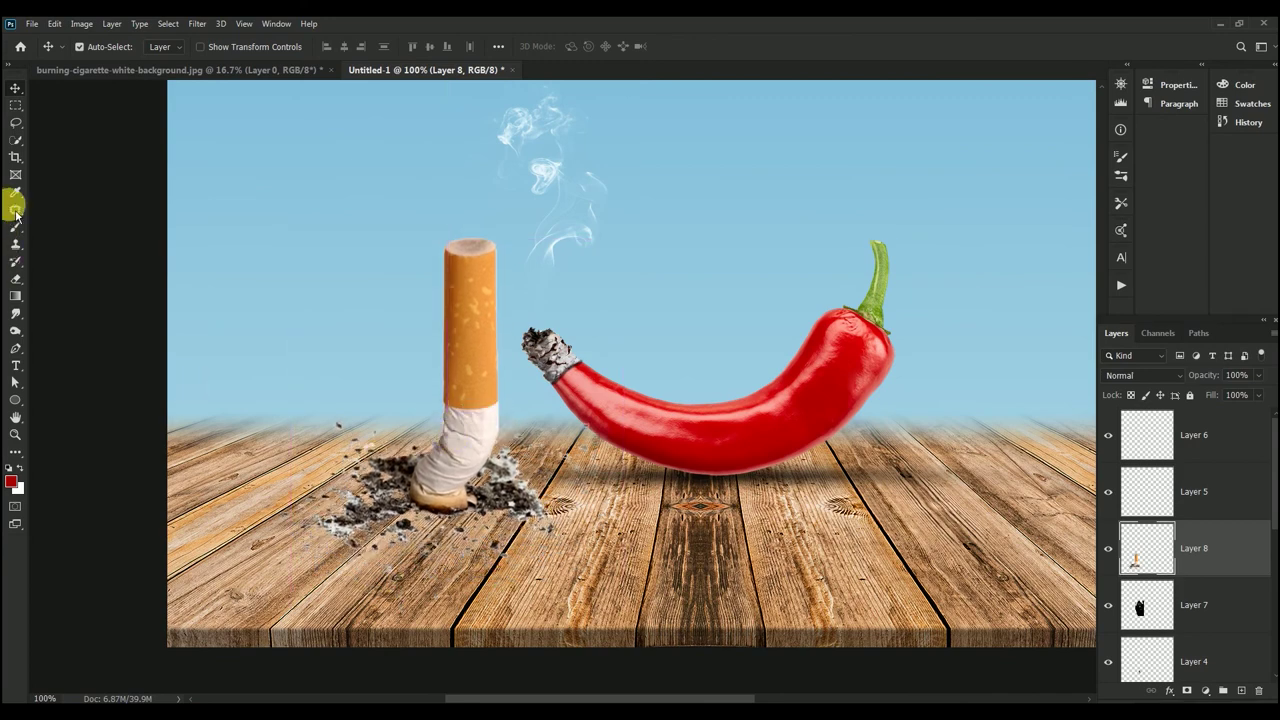
pyautogui.click(15, 140)
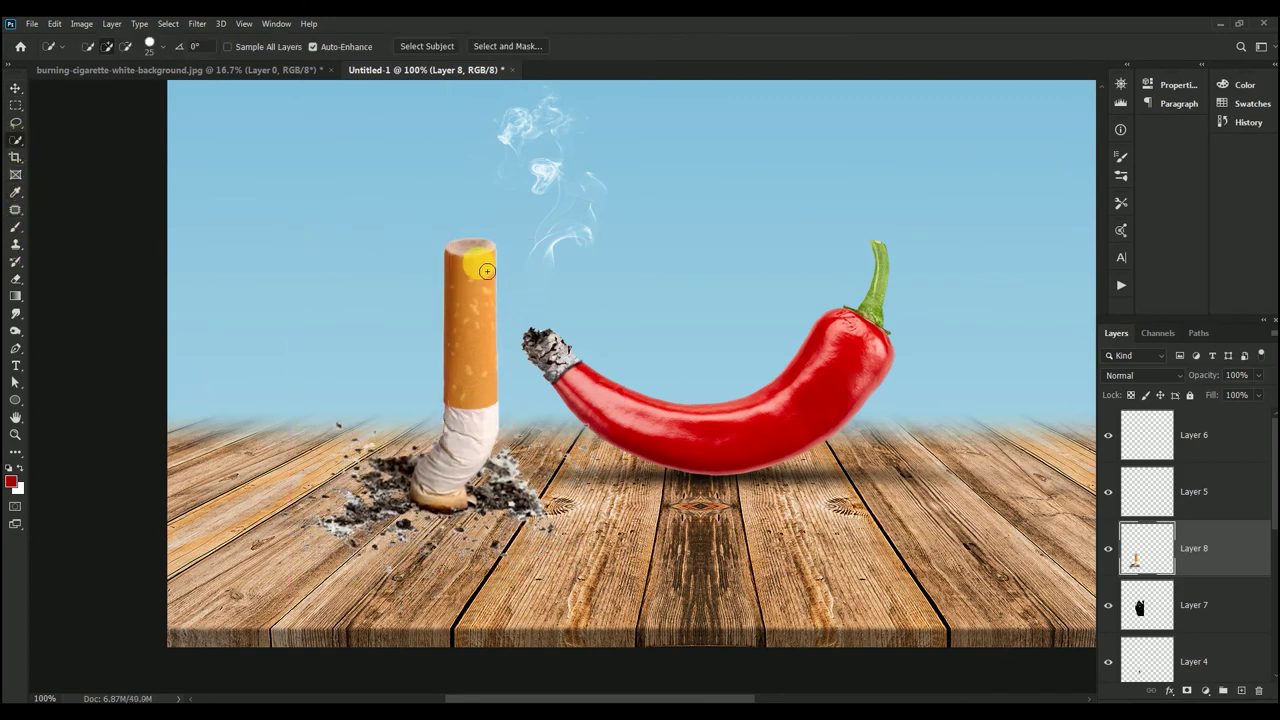
pyautogui.moveTo(486, 271); pyautogui.dragTo(483, 279)
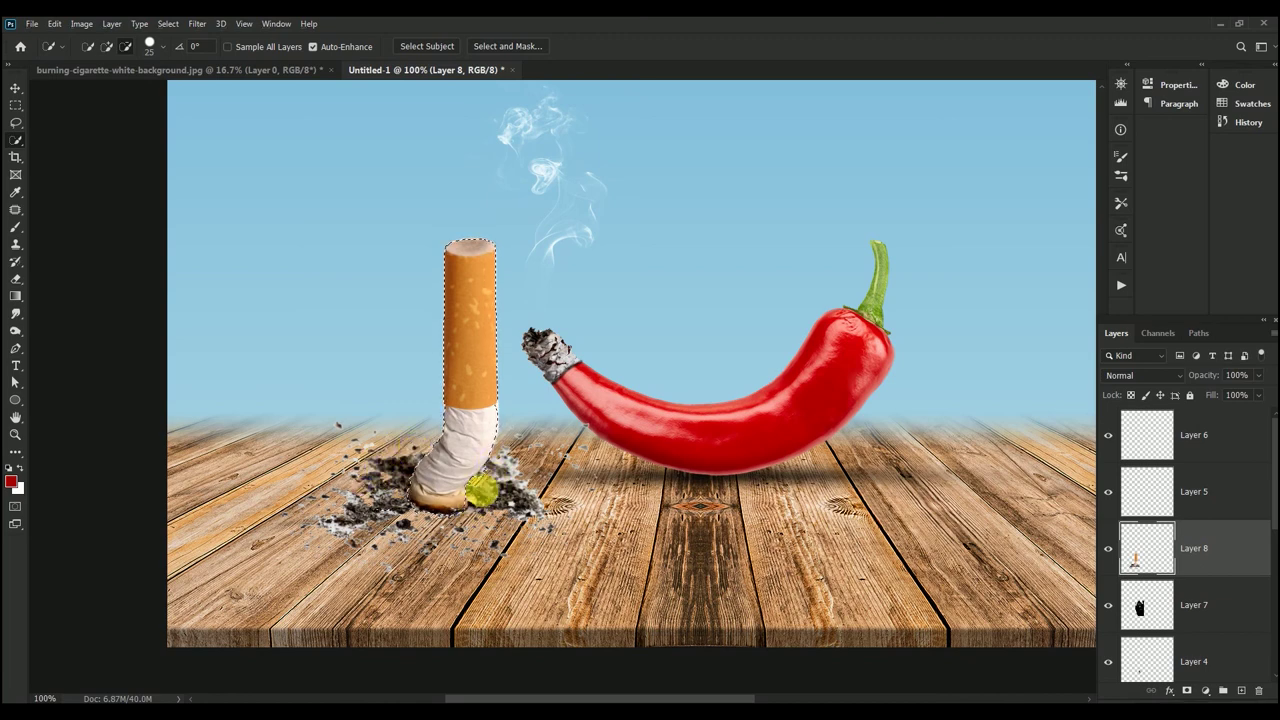
pyautogui.press('alt')
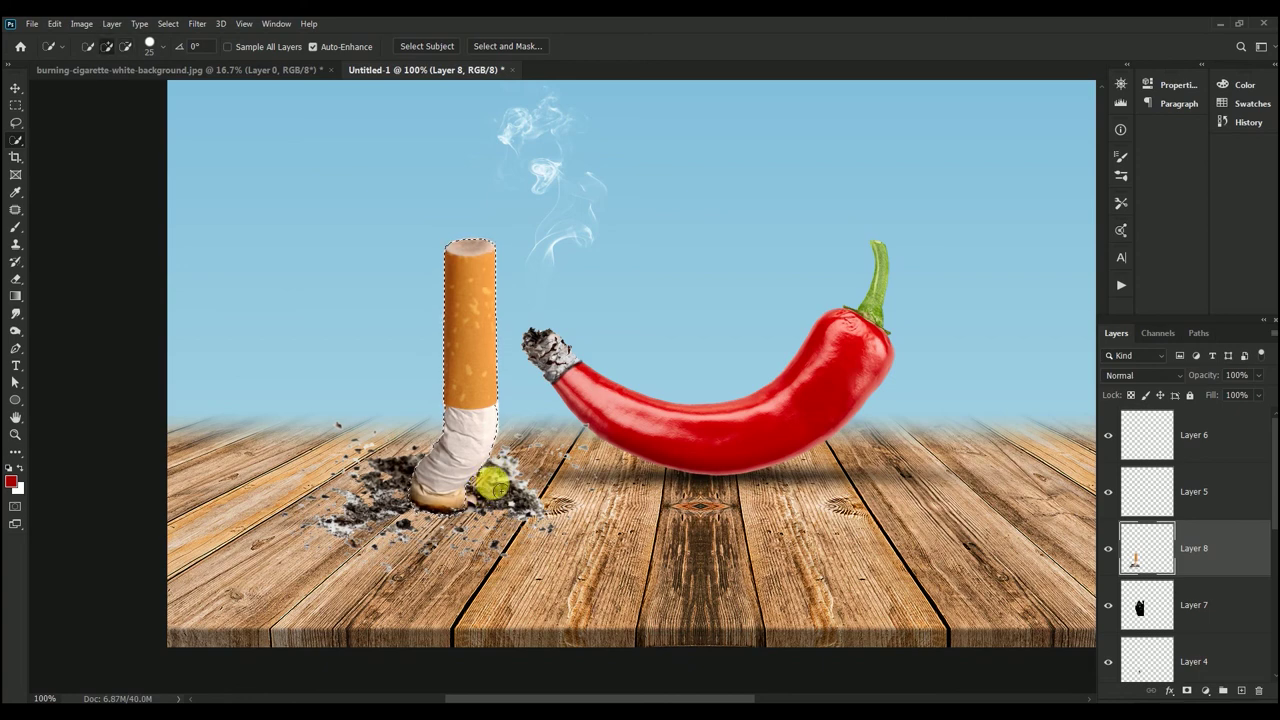
pyautogui.press('Delete')
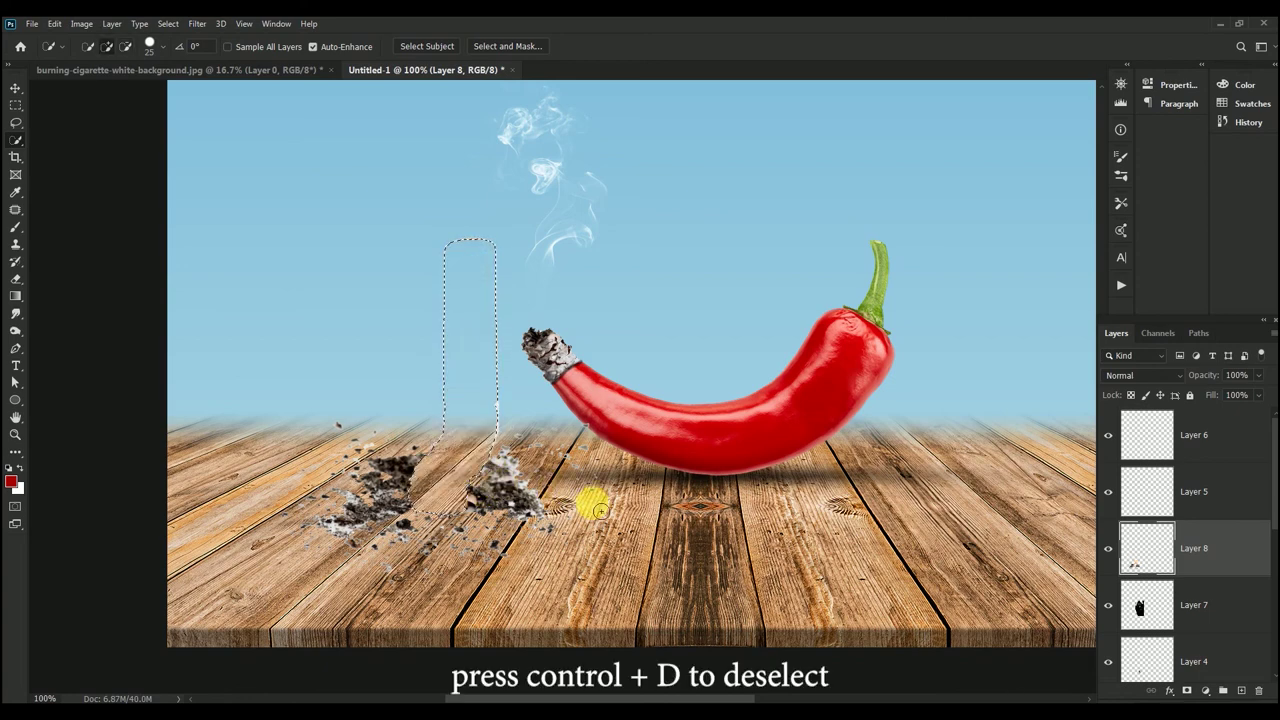
pyautogui.hotkey('ctrl', 'd')
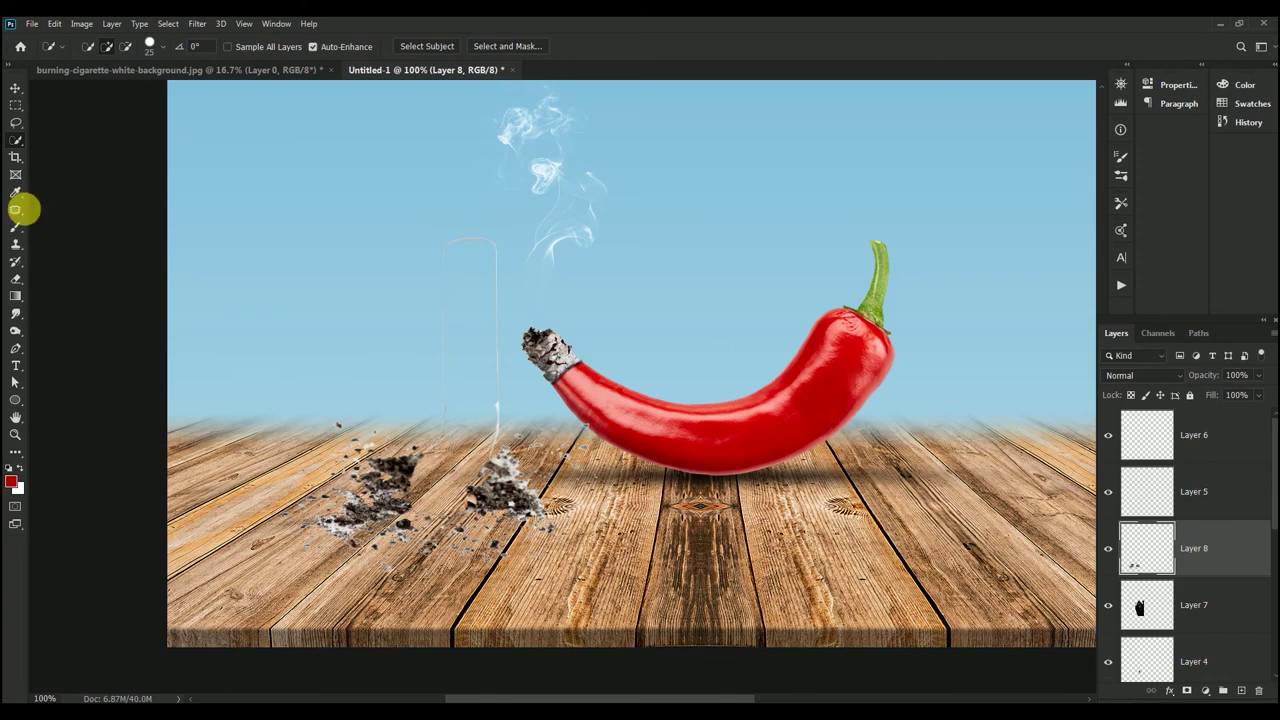
pyautogui.click(15, 279)
# Erase the leftover cigarette outline and upper ash, then move the pile toward the chili
pyautogui.moveTo(451, 340)
pyautogui.mouseDown()
pyautogui.moveTo(512, 273)
pyautogui.moveTo(459, 420)
pyautogui.moveTo(573, 466)
pyautogui.moveTo(610, 455)
pyautogui.moveTo(559, 541)
pyautogui.moveTo(522, 476)
pyautogui.moveTo(486, 491)
pyautogui.moveTo(494, 503)
pyautogui.moveTo(479, 495)
pyautogui.moveTo(523, 563)
pyautogui.mouseUp()
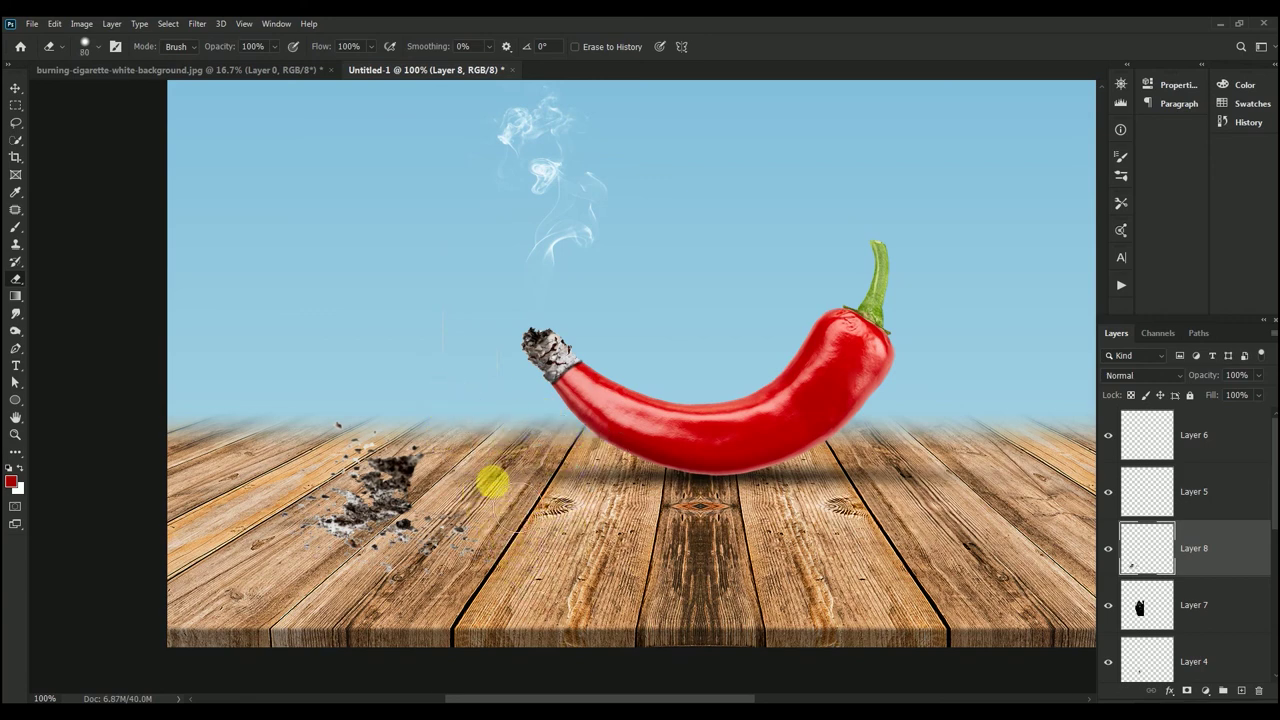
pyautogui.moveTo(308, 408)
pyautogui.mouseDown()
pyautogui.moveTo(428, 457)
pyautogui.moveTo(343, 432)
pyautogui.moveTo(280, 543)
pyautogui.moveTo(423, 551)
pyautogui.moveTo(423, 563)
pyautogui.moveTo(406, 556)
pyautogui.mouseUp()
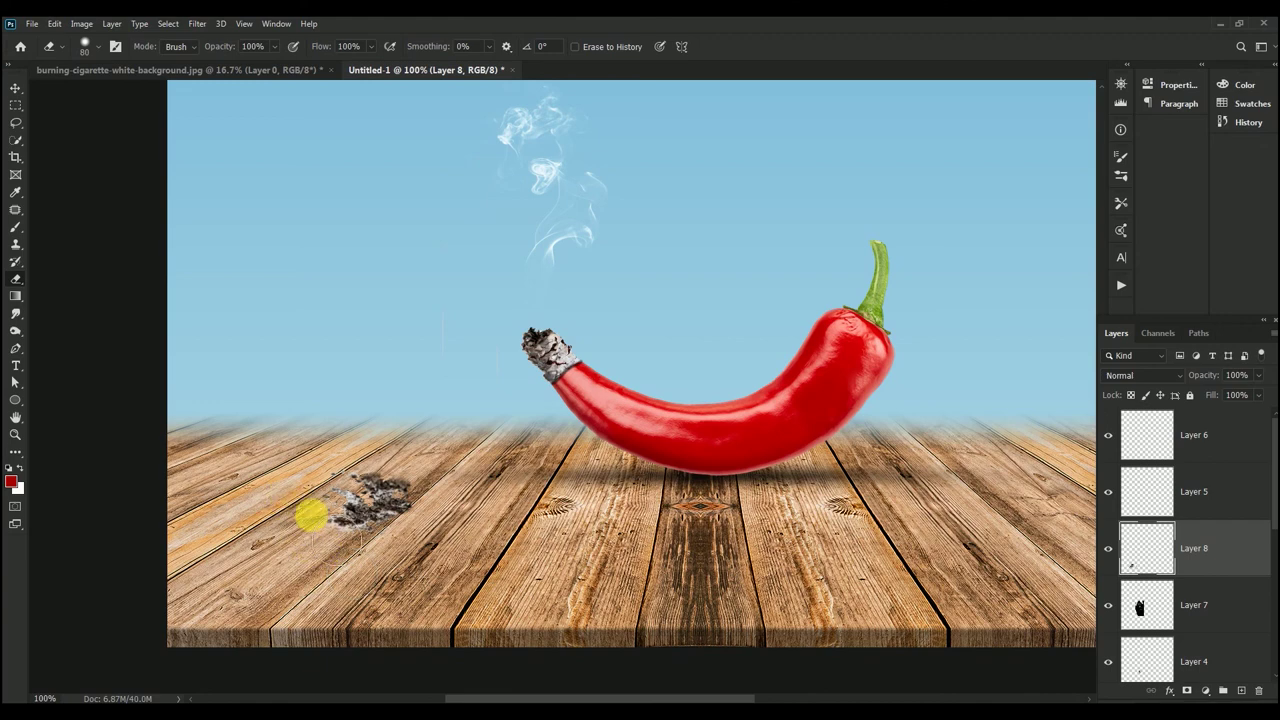
pyautogui.click(16, 89)
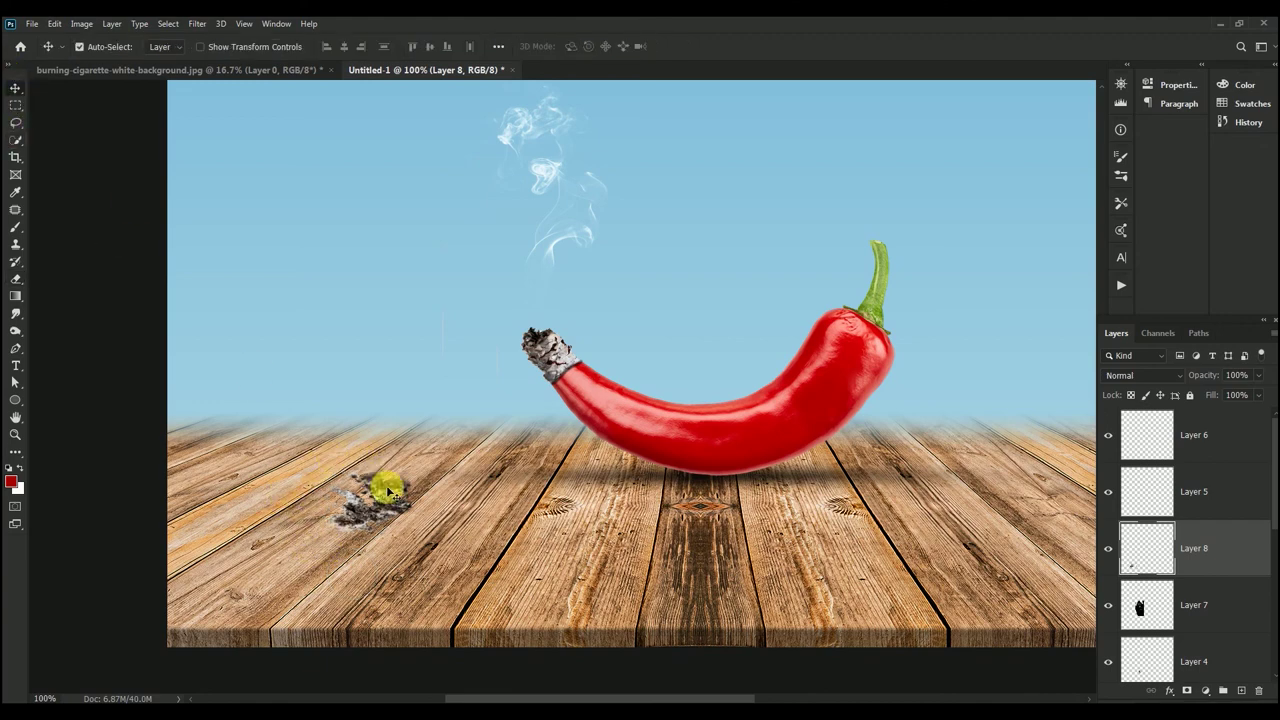
pyautogui.moveTo(385, 492); pyautogui.dragTo(538, 487)
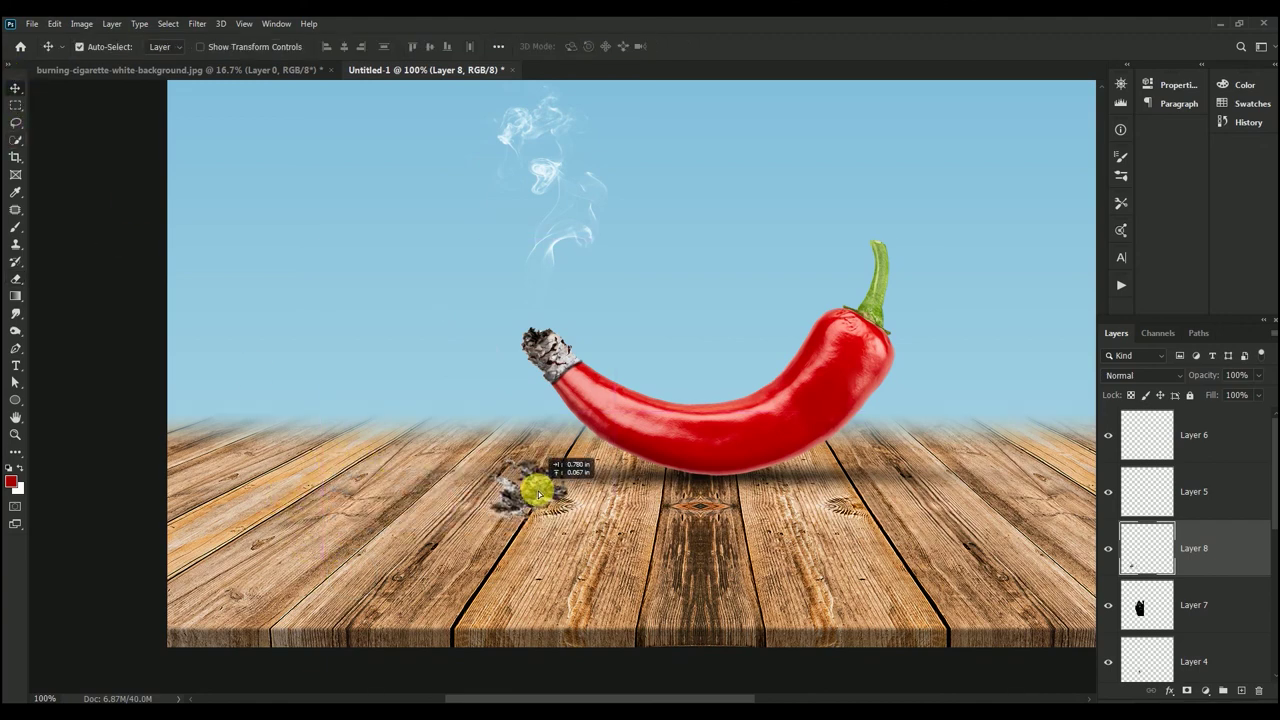
pyautogui.moveTo(538, 487); pyautogui.dragTo(541, 500)
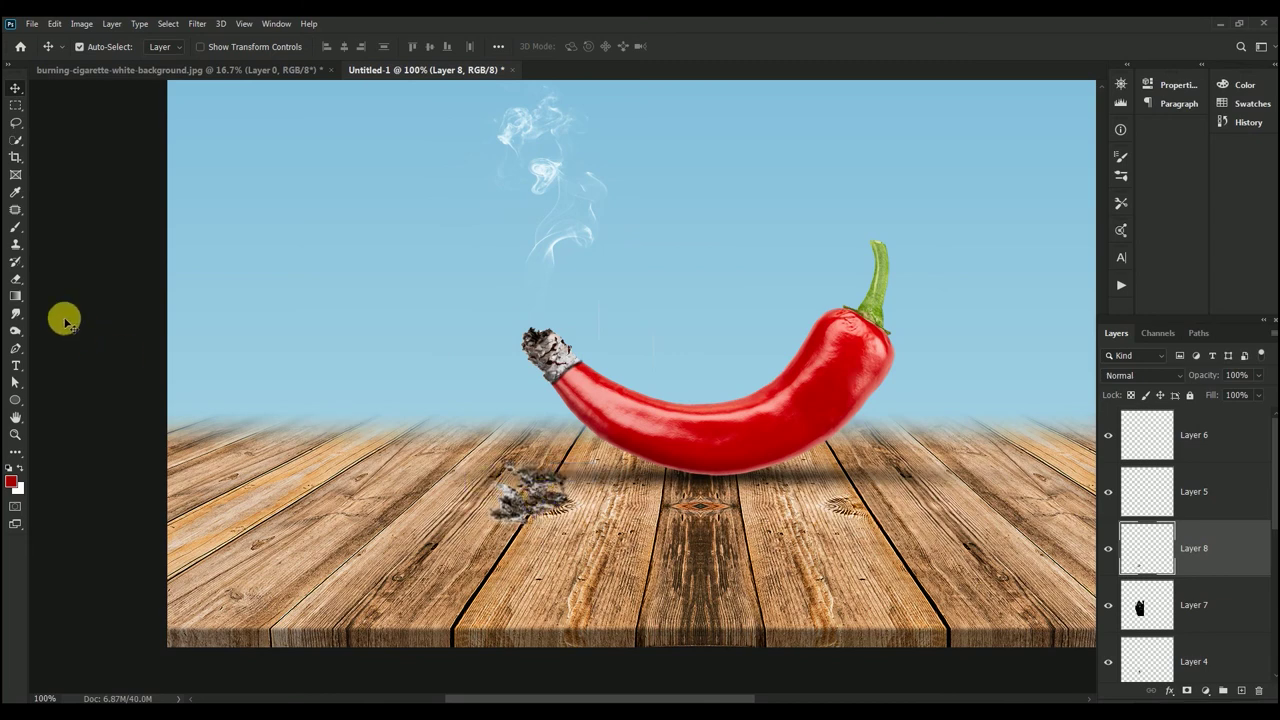
# Reduce the eraser brush size and fine-tune the ash pile's position slightly right
pyautogui.click(16, 279)
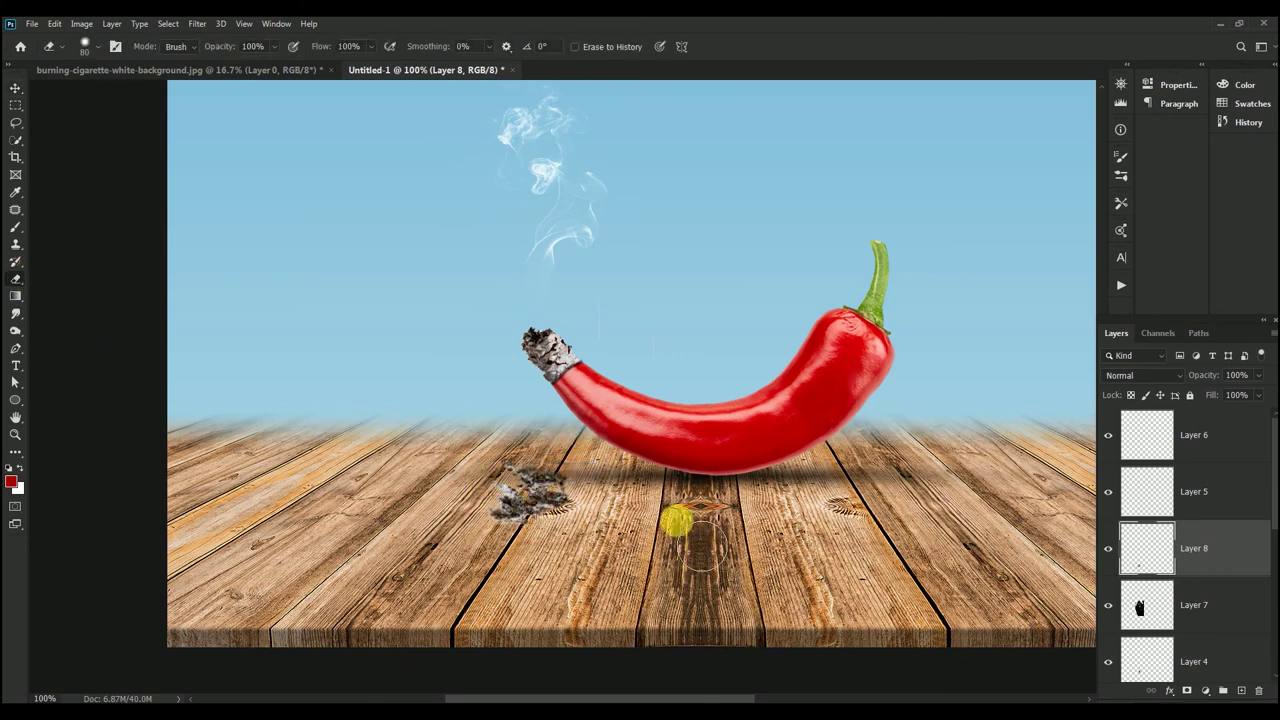
pyautogui.press('[')
pyautogui.press('[')
pyautogui.press('[')
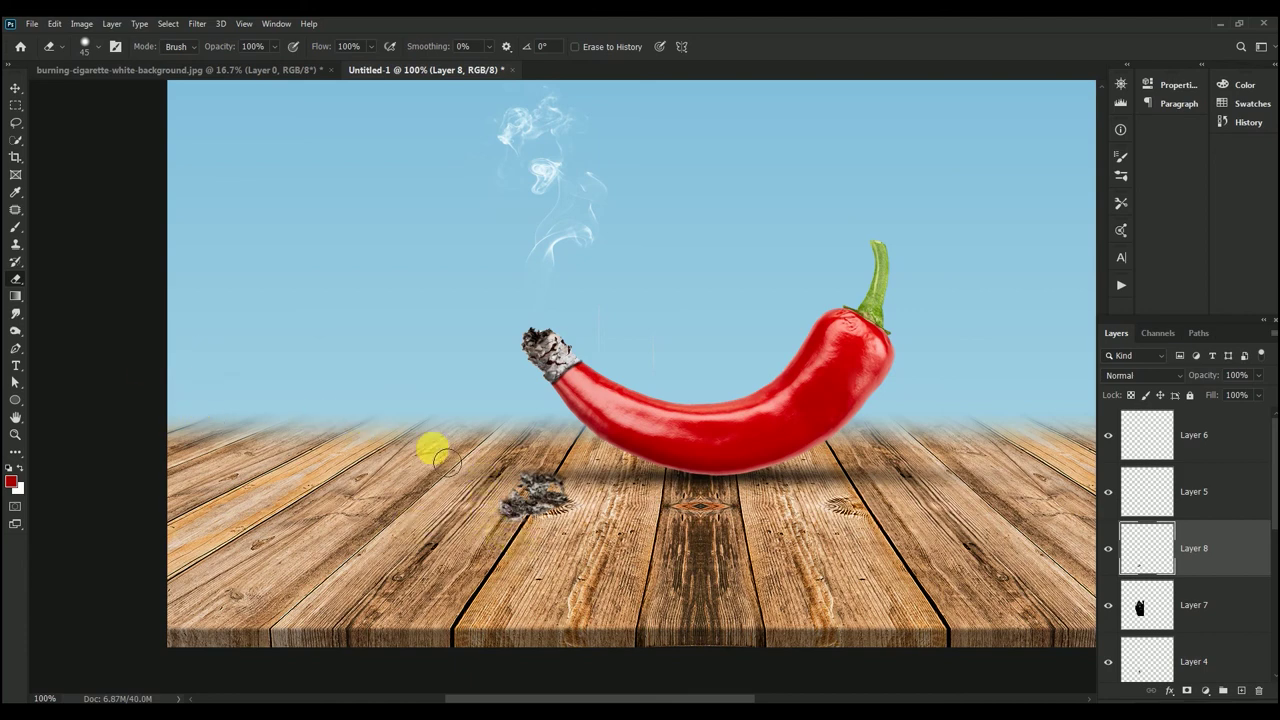
pyautogui.press('[')
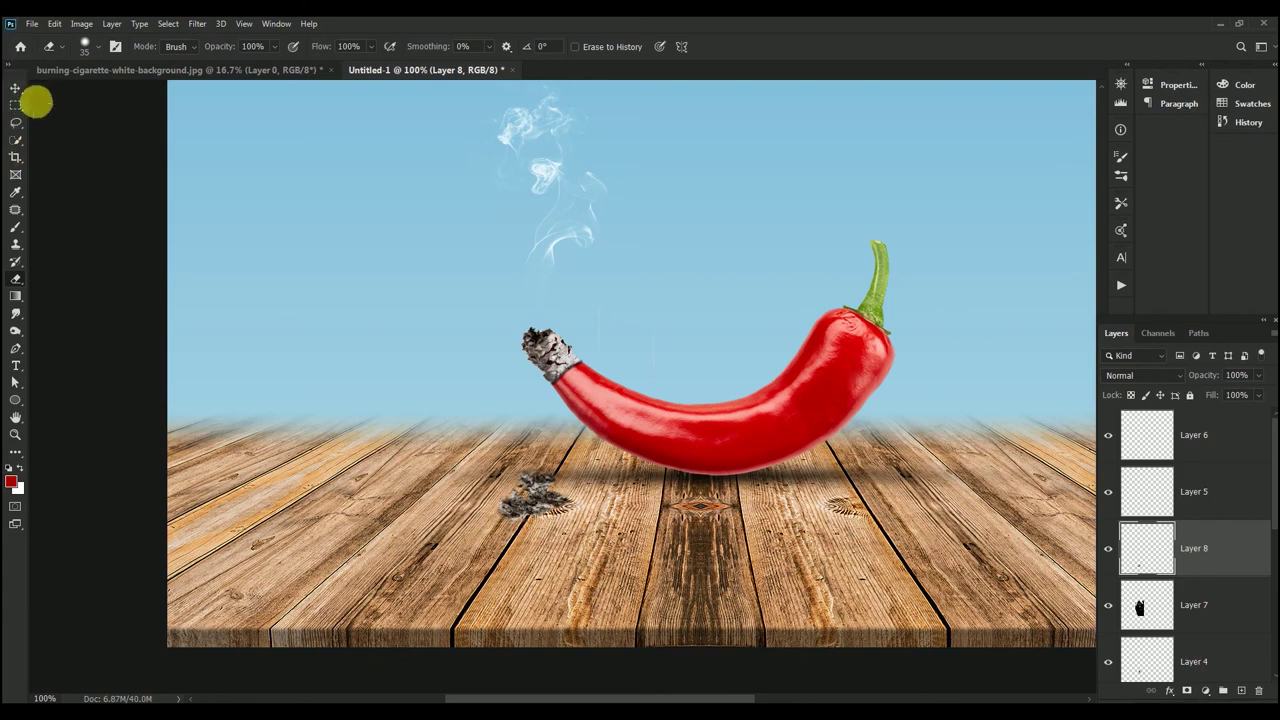
pyautogui.click(16, 89)
pyautogui.moveTo(538, 500); pyautogui.dragTo(528, 492)
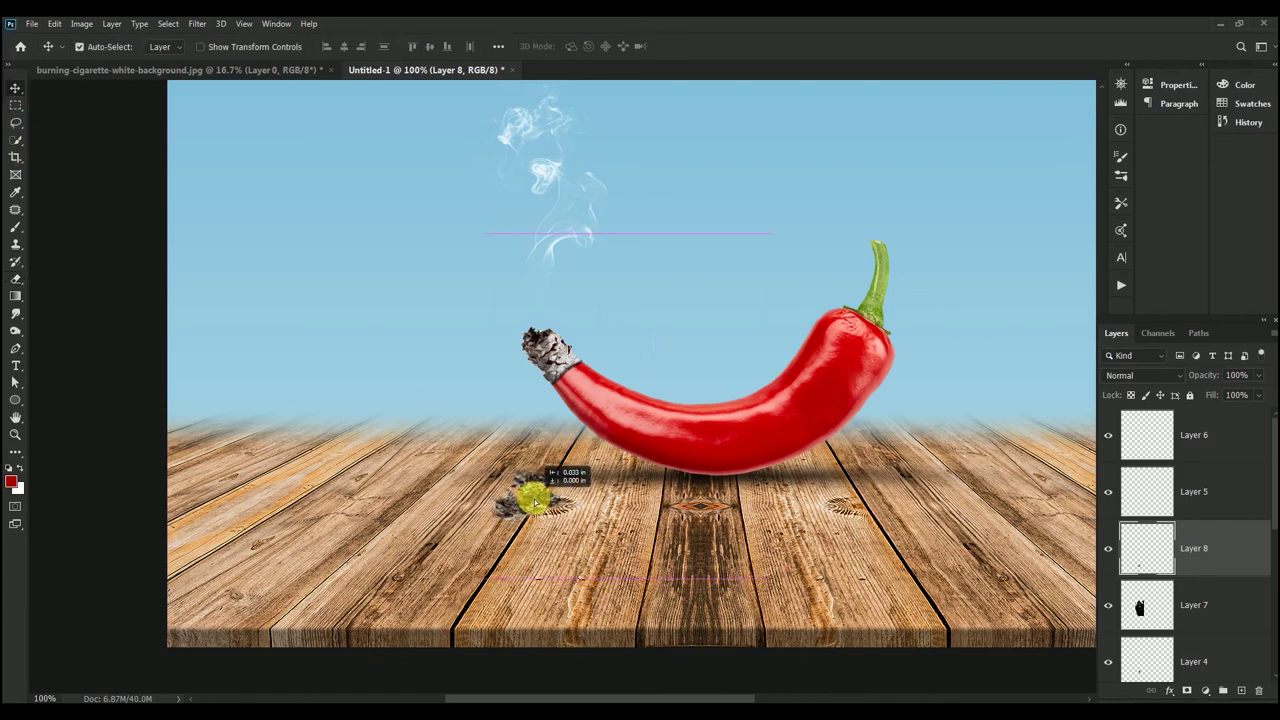
pyautogui.hotkey('ctrl', '-')
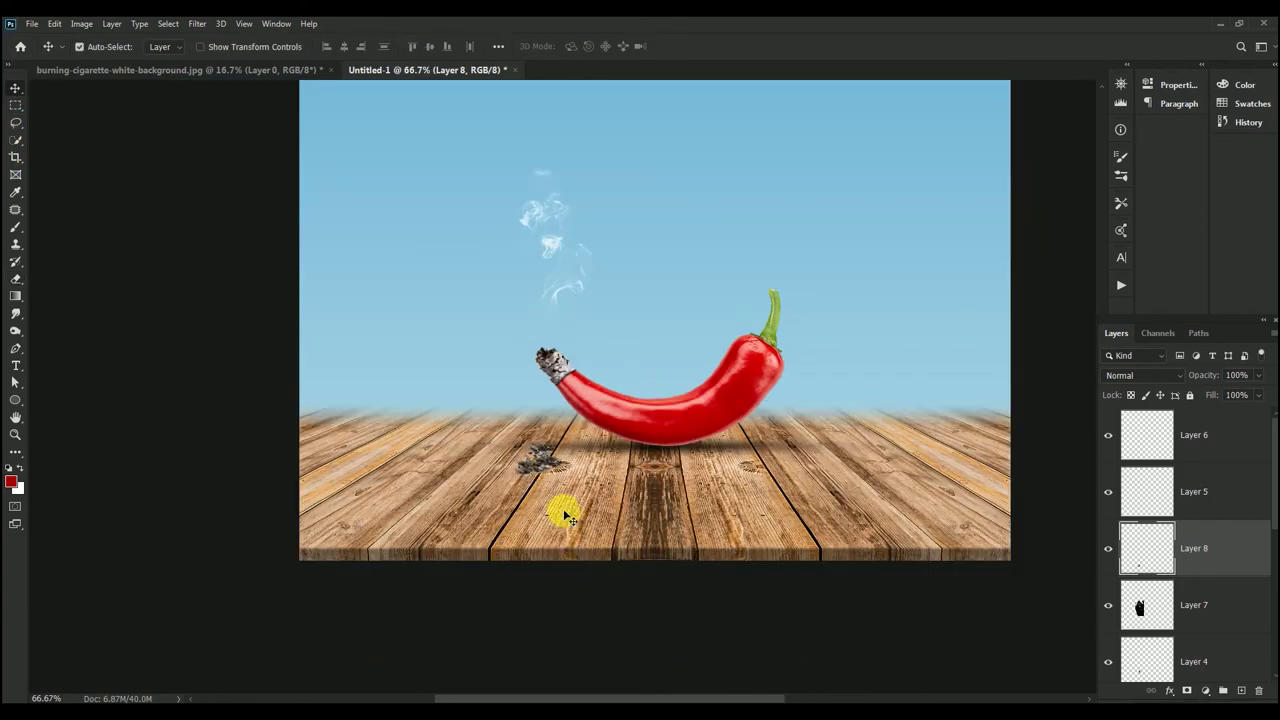
pyautogui.hotkey('ctrl', '+')
pyautogui.moveTo(538, 507); pyautogui.dragTo(547, 507)
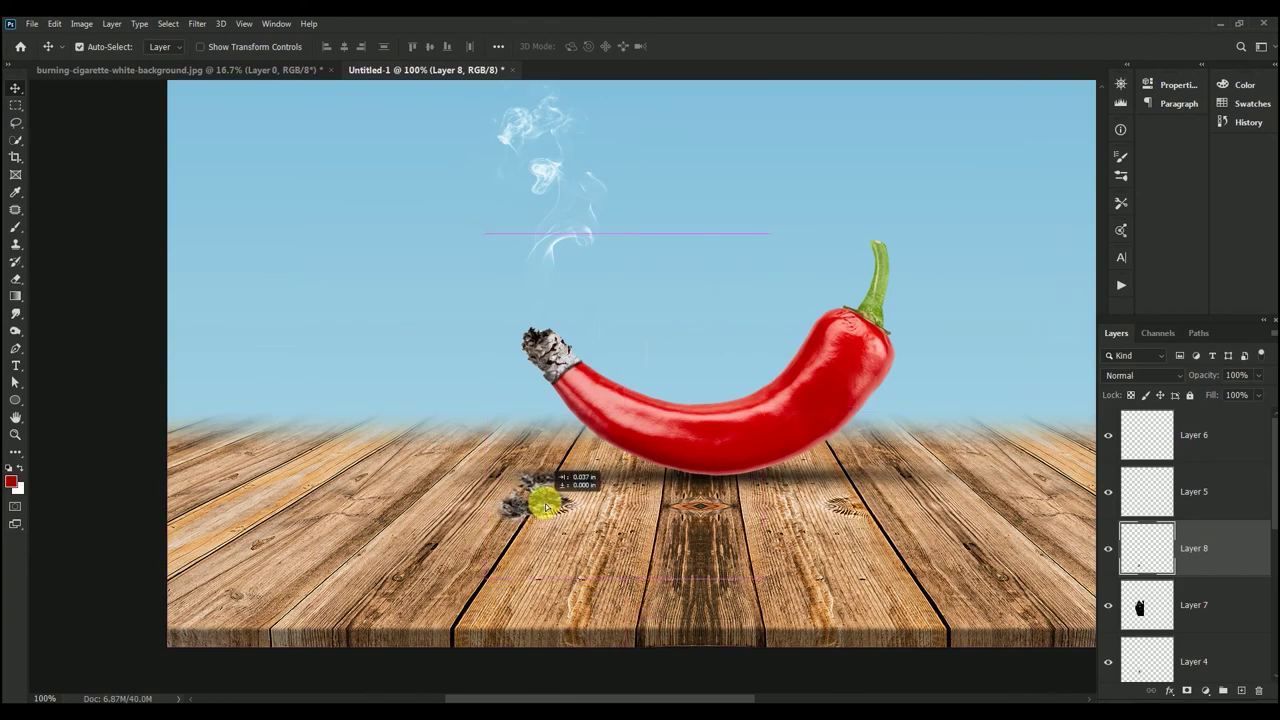
# Scale the ash pile down to about 86% and settle it left of the chili
pyautogui.hotkey('ctrl', 't')
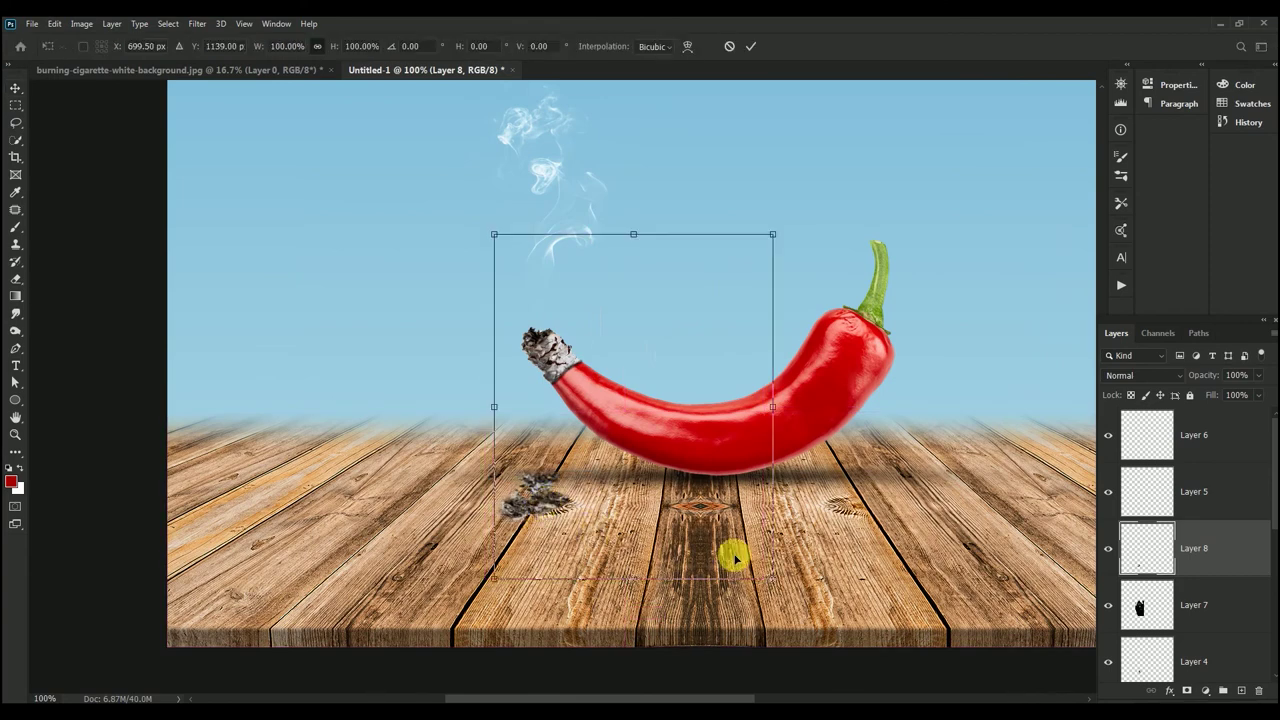
pyautogui.moveTo(773, 578); pyautogui.dragTo(755, 553)
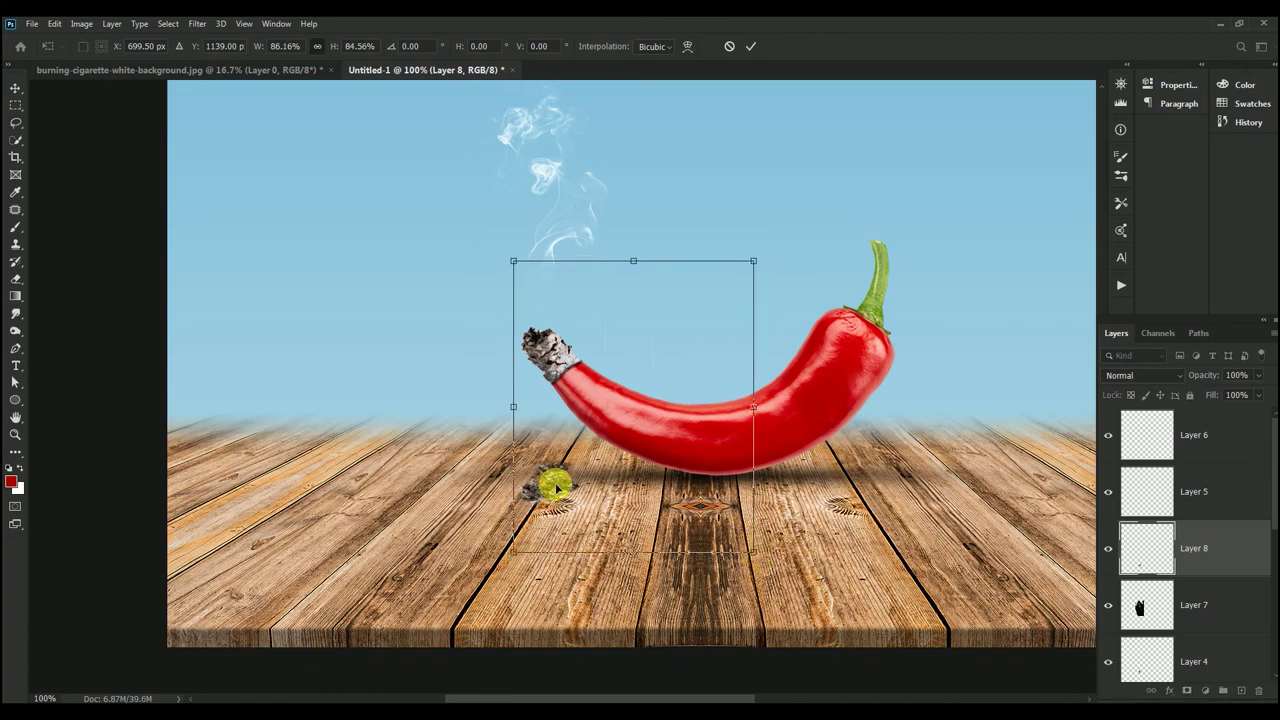
pyautogui.moveTo(561, 488); pyautogui.dragTo(549, 500)
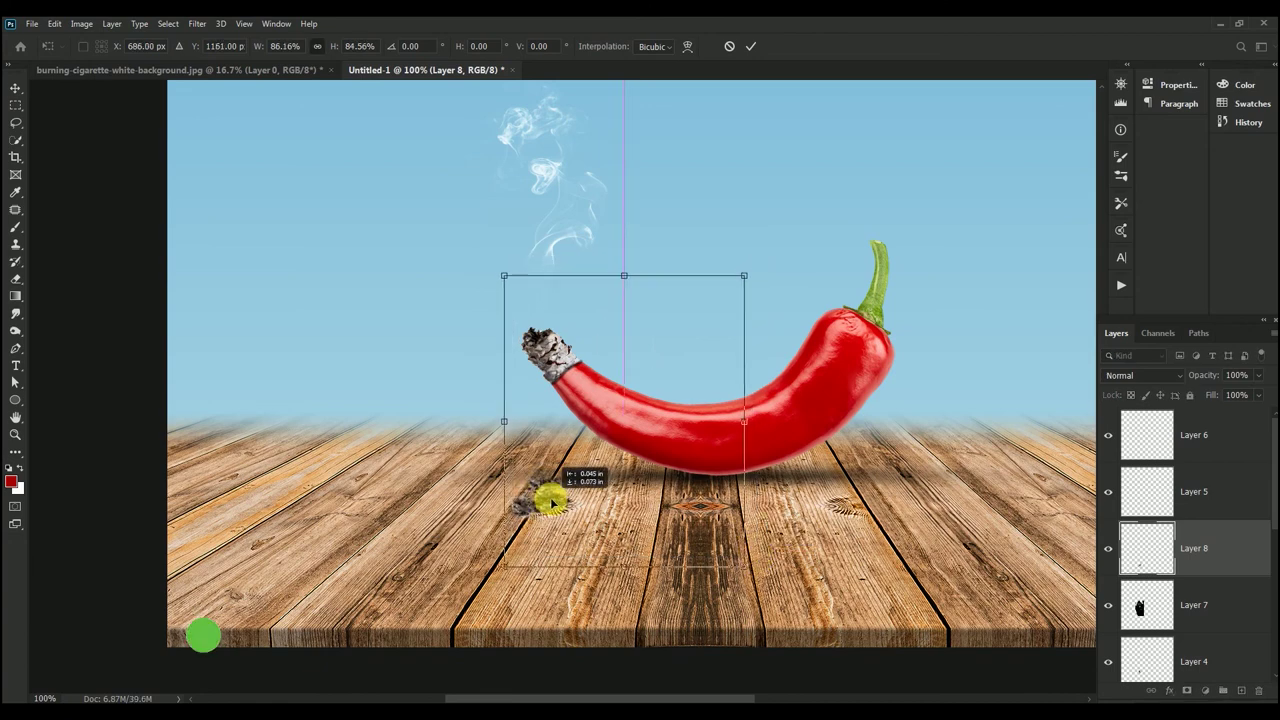
pyautogui.click(750, 46)
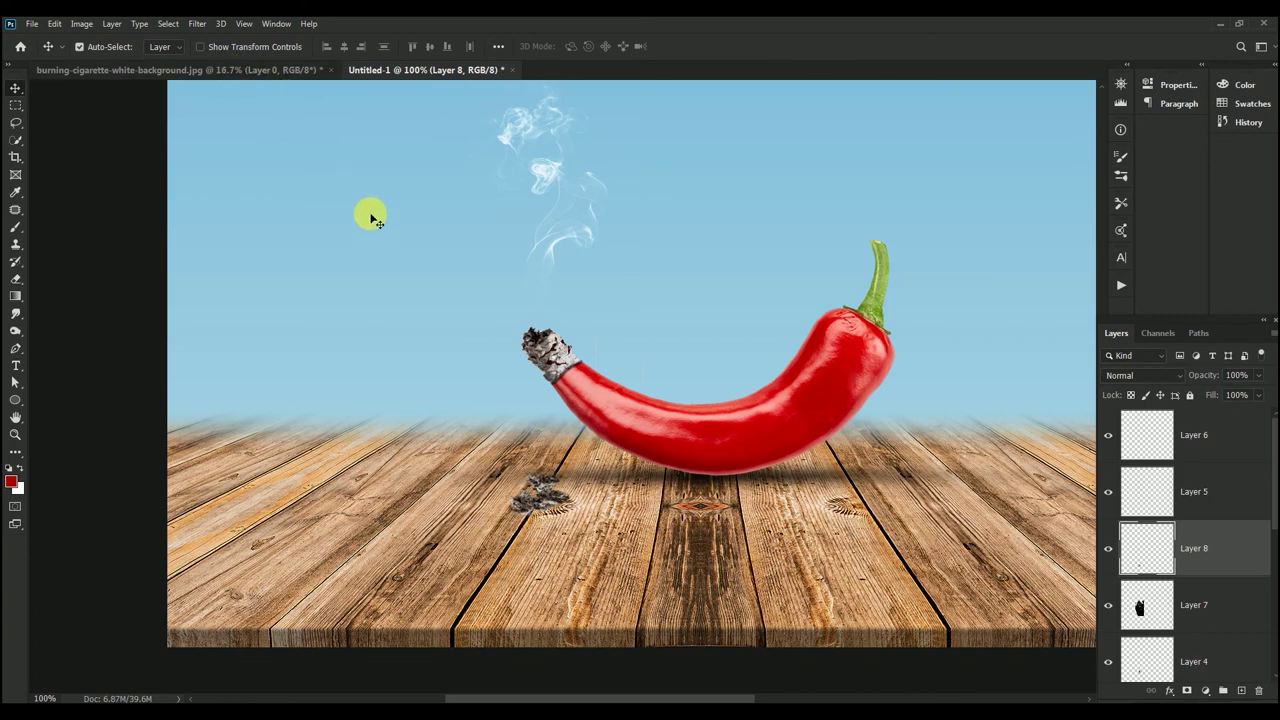
# Apply a Camera Raw Filter to the ash pile with Texture +30 and Clarity +68
pyautogui.click(197, 23)
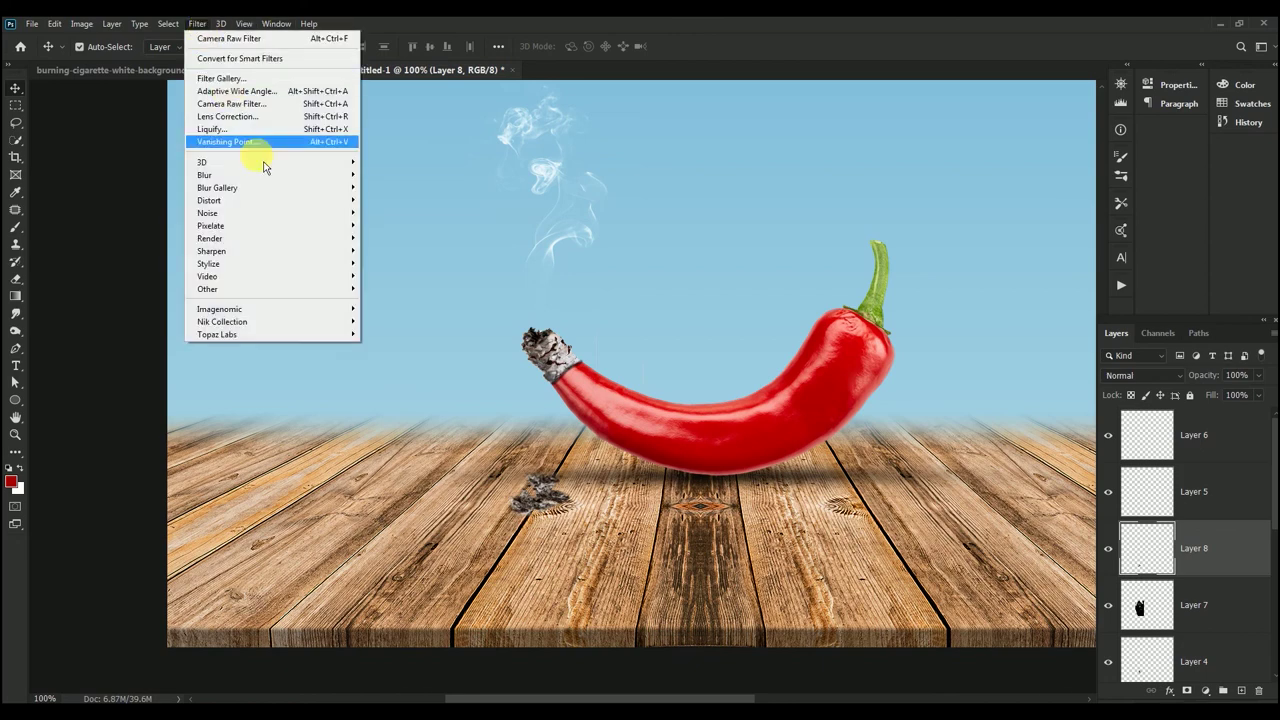
pyautogui.click(267, 104)
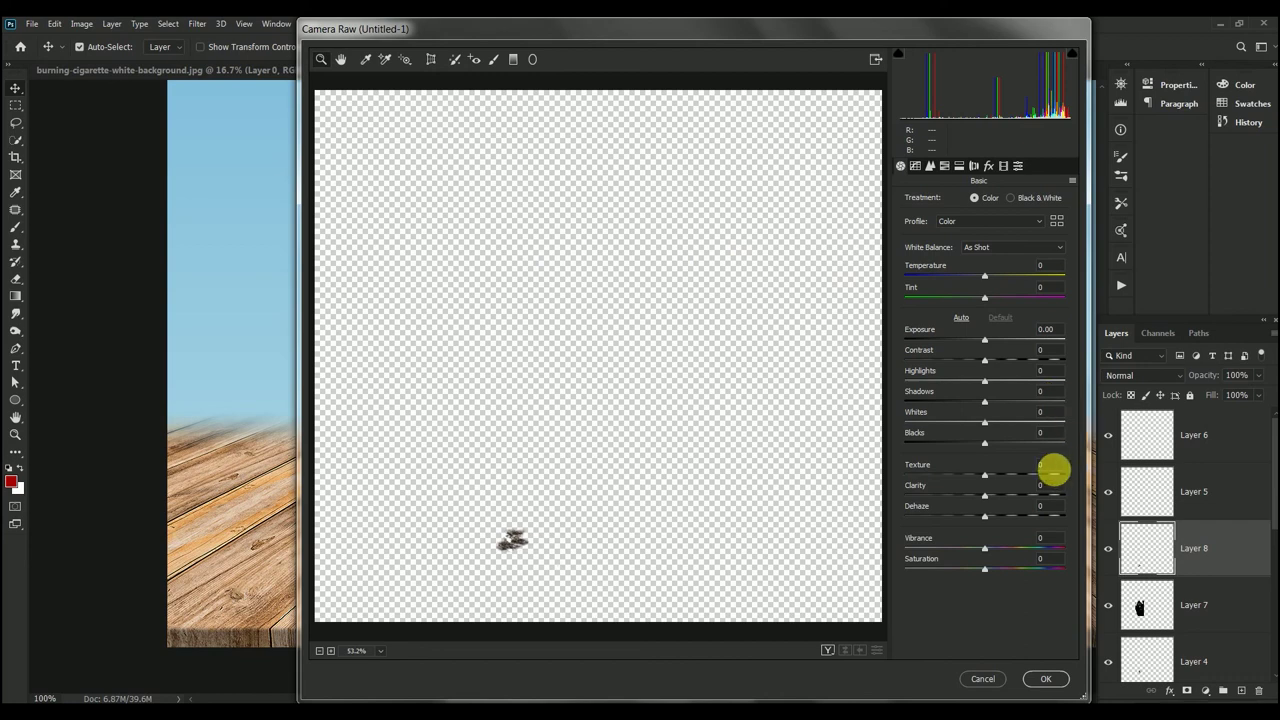
pyautogui.click(1048, 465)
pyautogui.write('+')
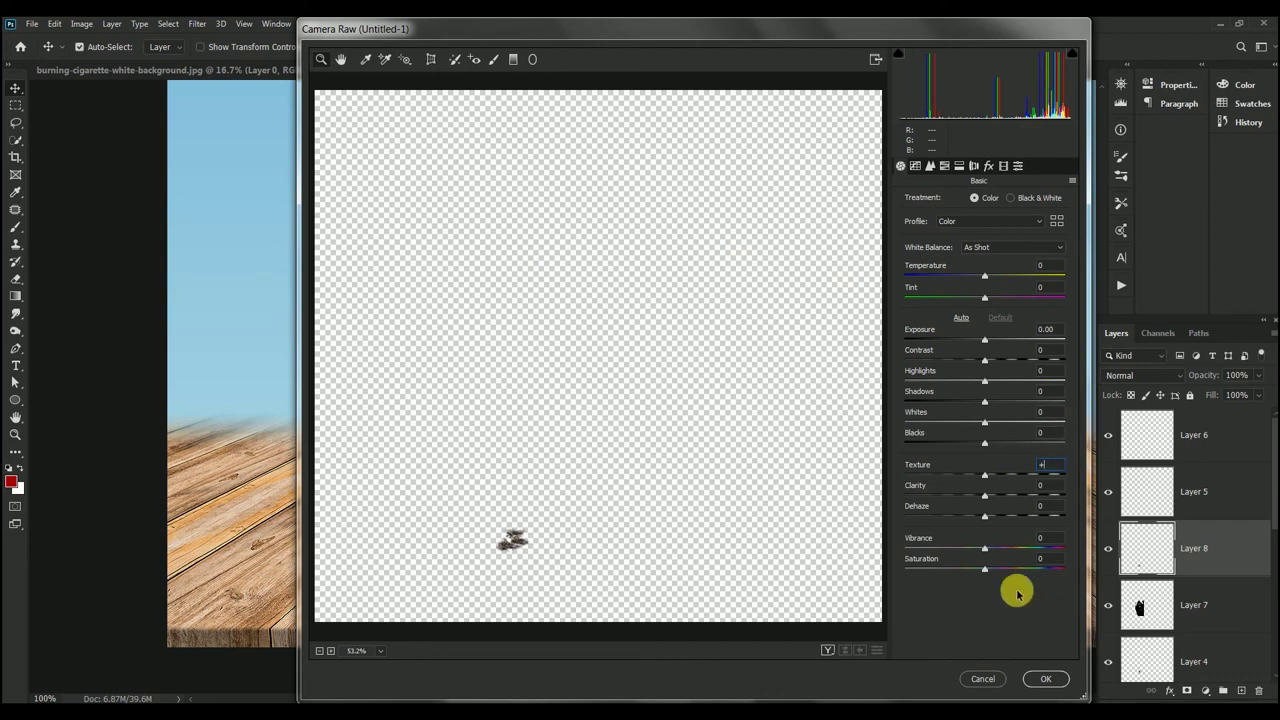
pyautogui.write('30')
pyautogui.click(1050, 486)
pyautogui.write('+68')
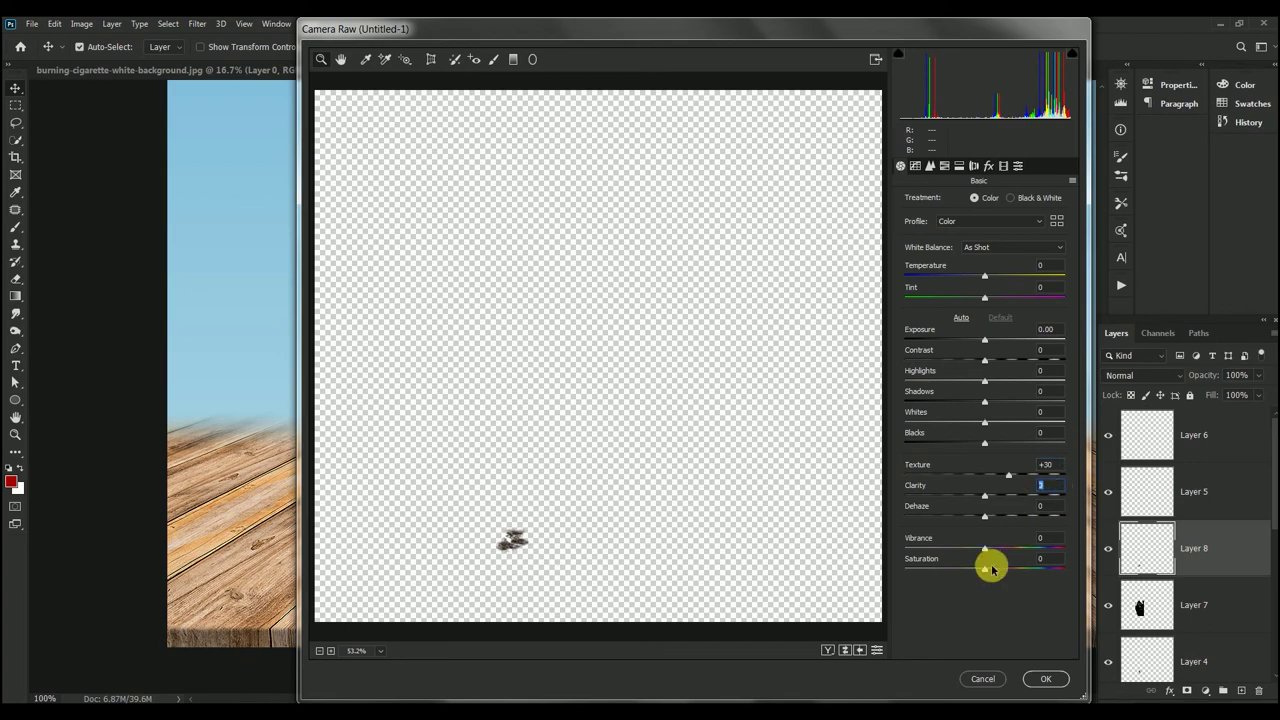
pyautogui.click(1045, 679)
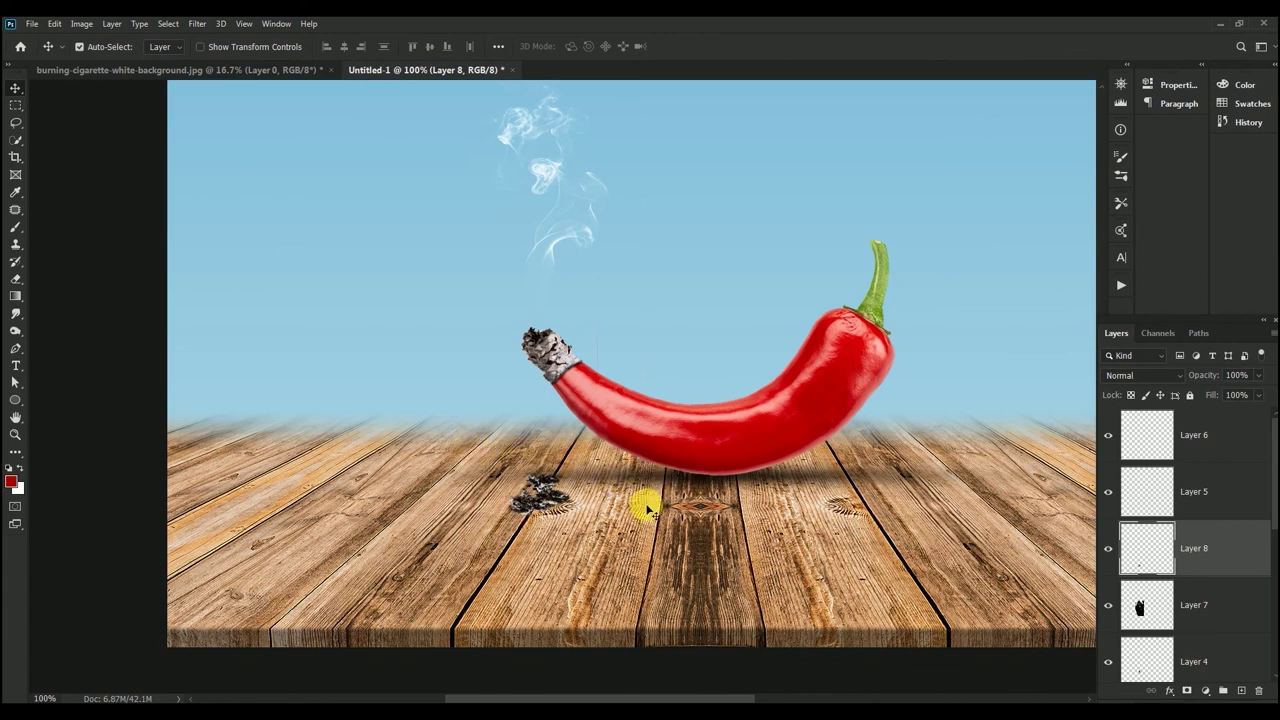
# Apply Levels to the ash pile with midtone 0.77 and output white 200
pyautogui.hotkey('ctrl', 'l')
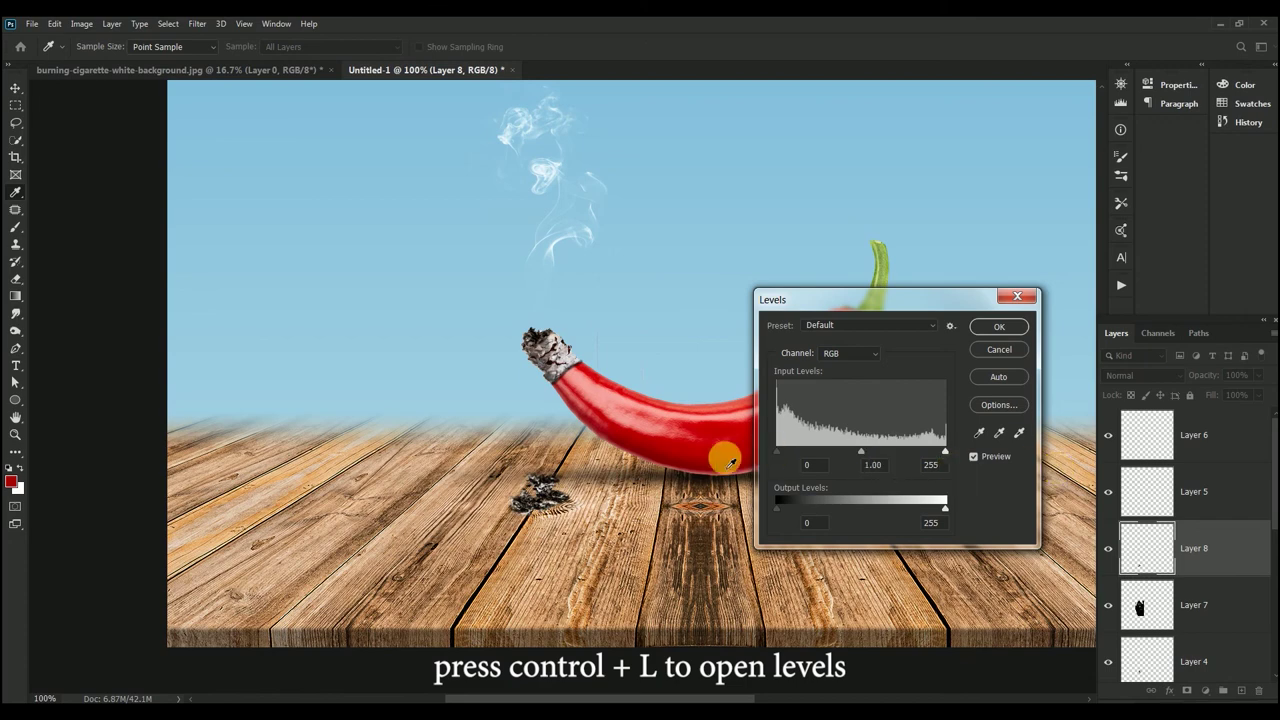
pyautogui.doubleClick(870, 465)
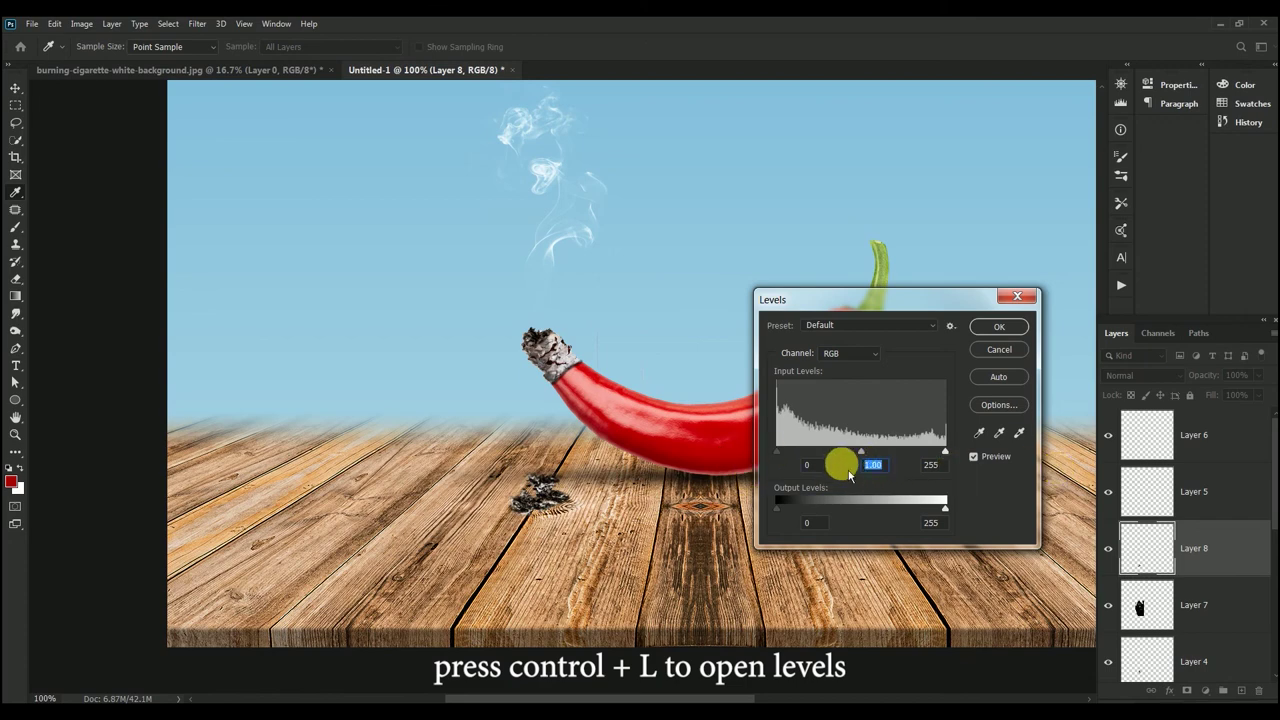
pyautogui.write('0.77')
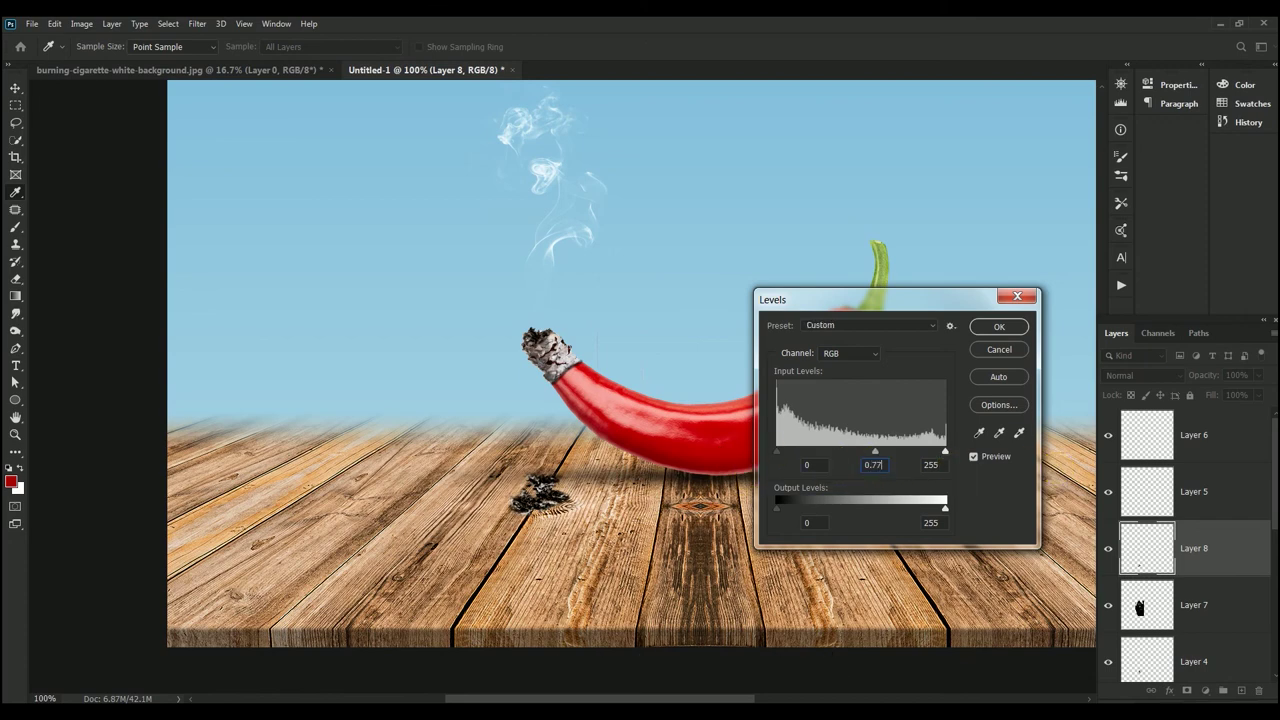
pyautogui.doubleClick(931, 522)
pyautogui.write('200')
pyautogui.click(887, 522)
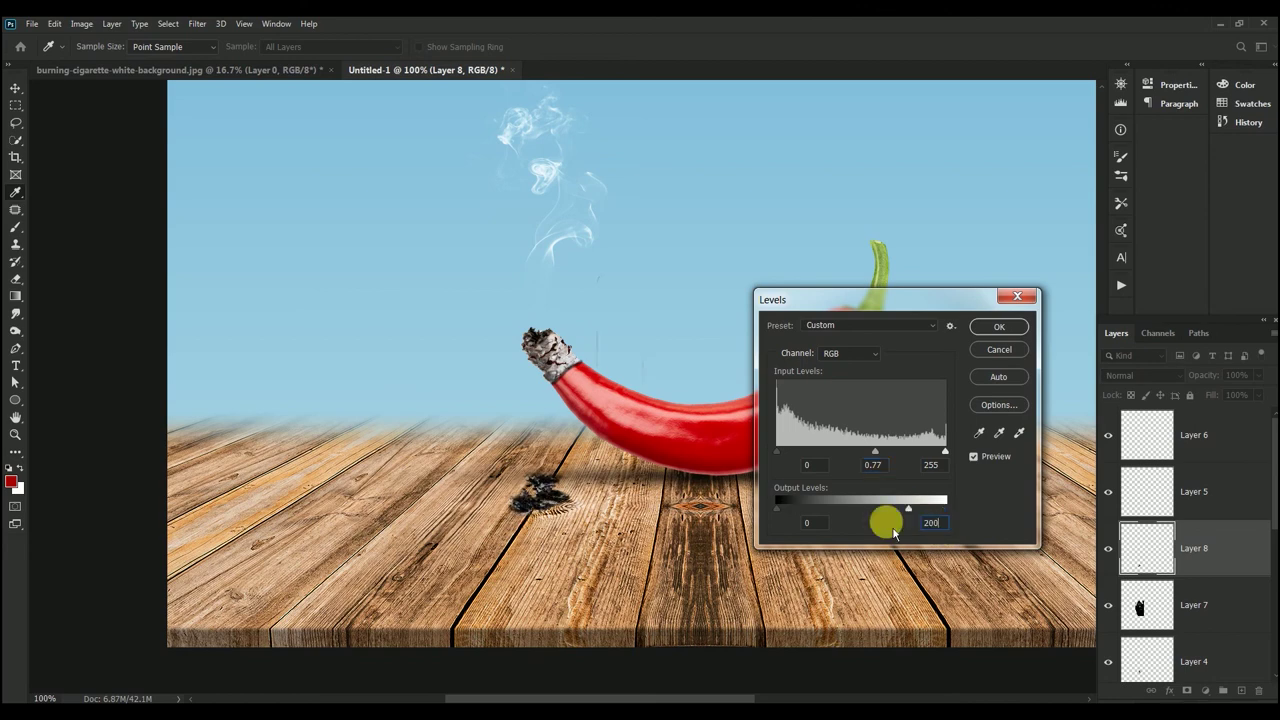
pyautogui.click(998, 327)
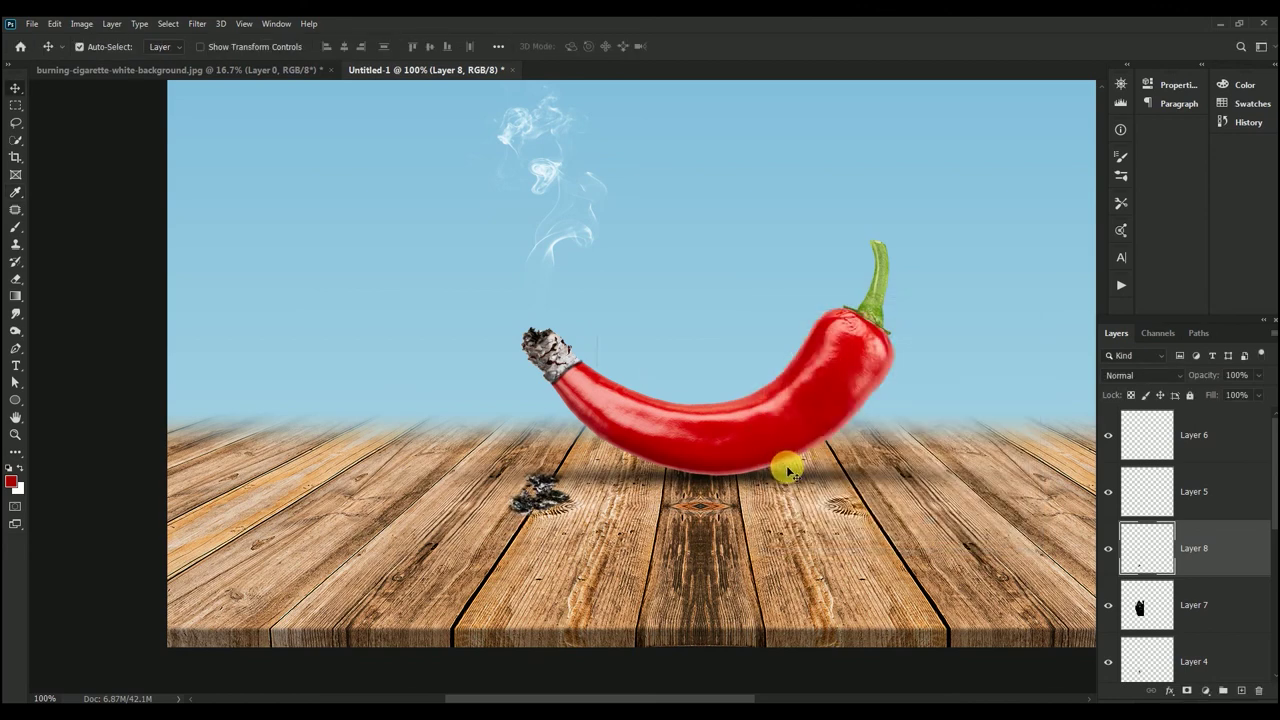
# Raise the ash midtones to 1.09 with Levels and move the chili slightly lower
pyautogui.hotkey('ctrl', 'l')
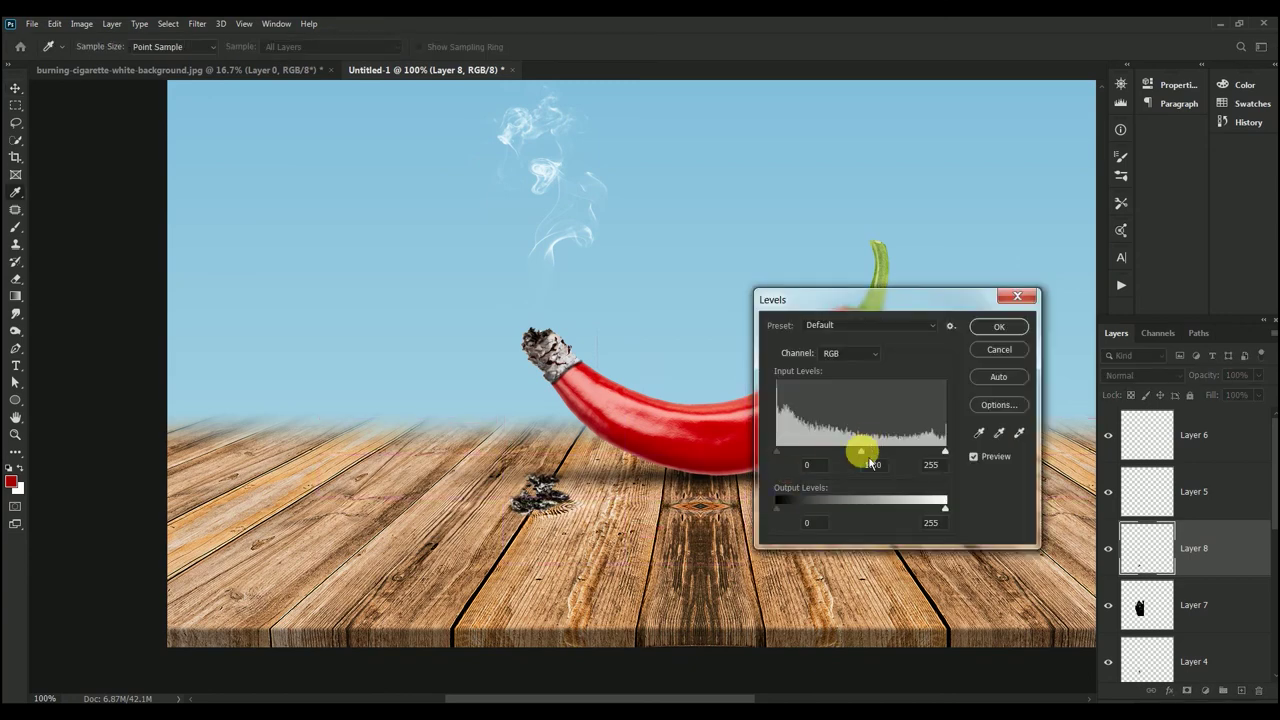
pyautogui.moveTo(862, 455)
pyautogui.mouseDown()
pyautogui.moveTo(884, 460)
pyautogui.moveTo(870, 460)
pyautogui.mouseUp()
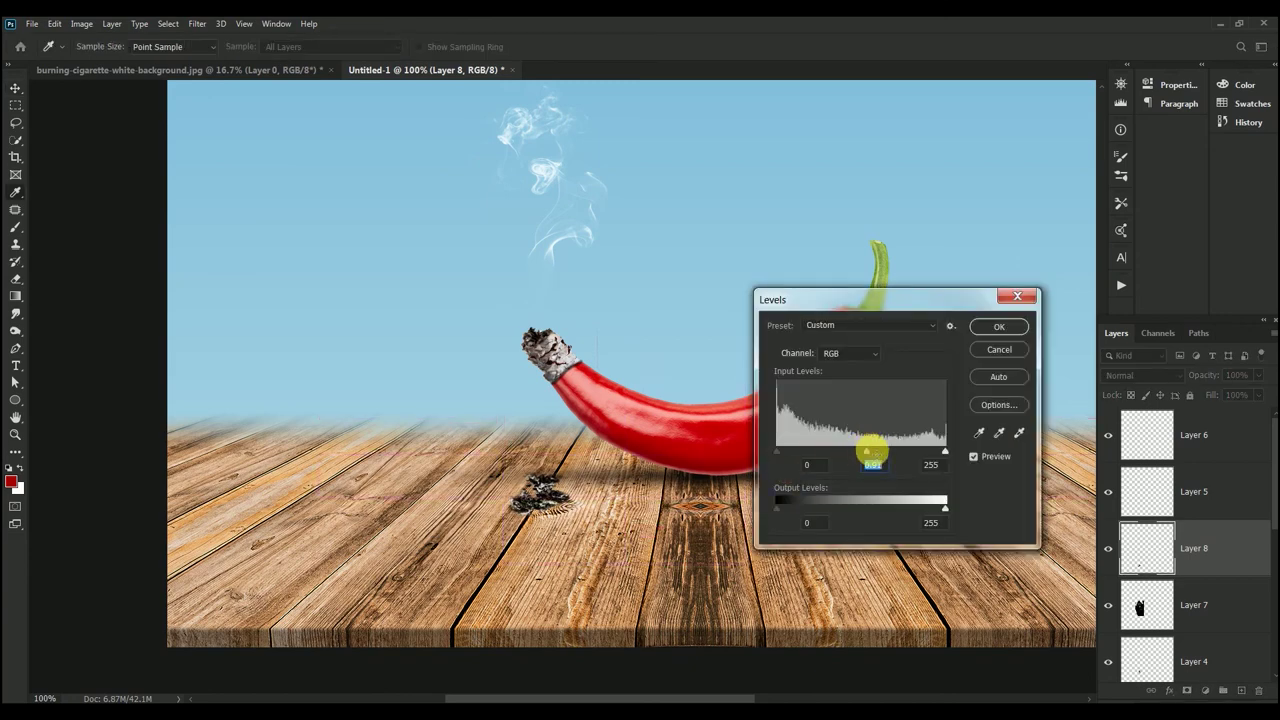
pyautogui.doubleClick(873, 464)
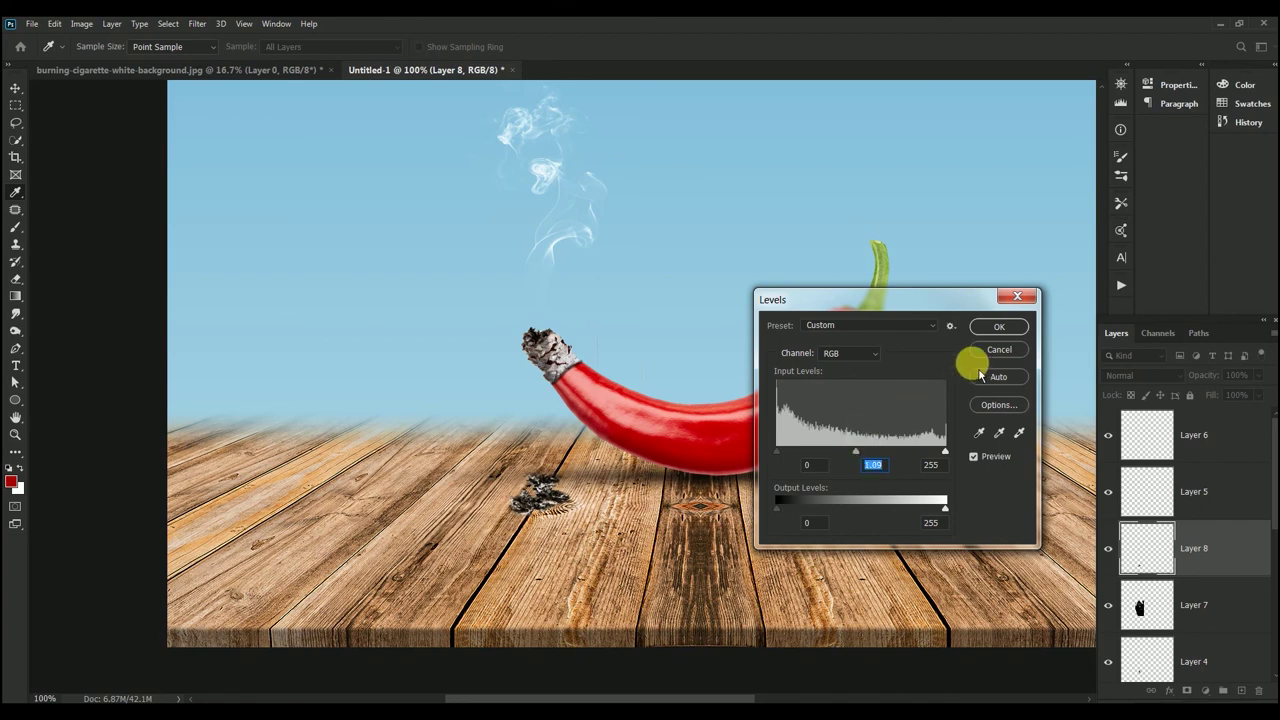
pyautogui.click(998, 326)
pyautogui.press('v')
pyautogui.moveTo(590, 420); pyautogui.dragTo(640, 462)
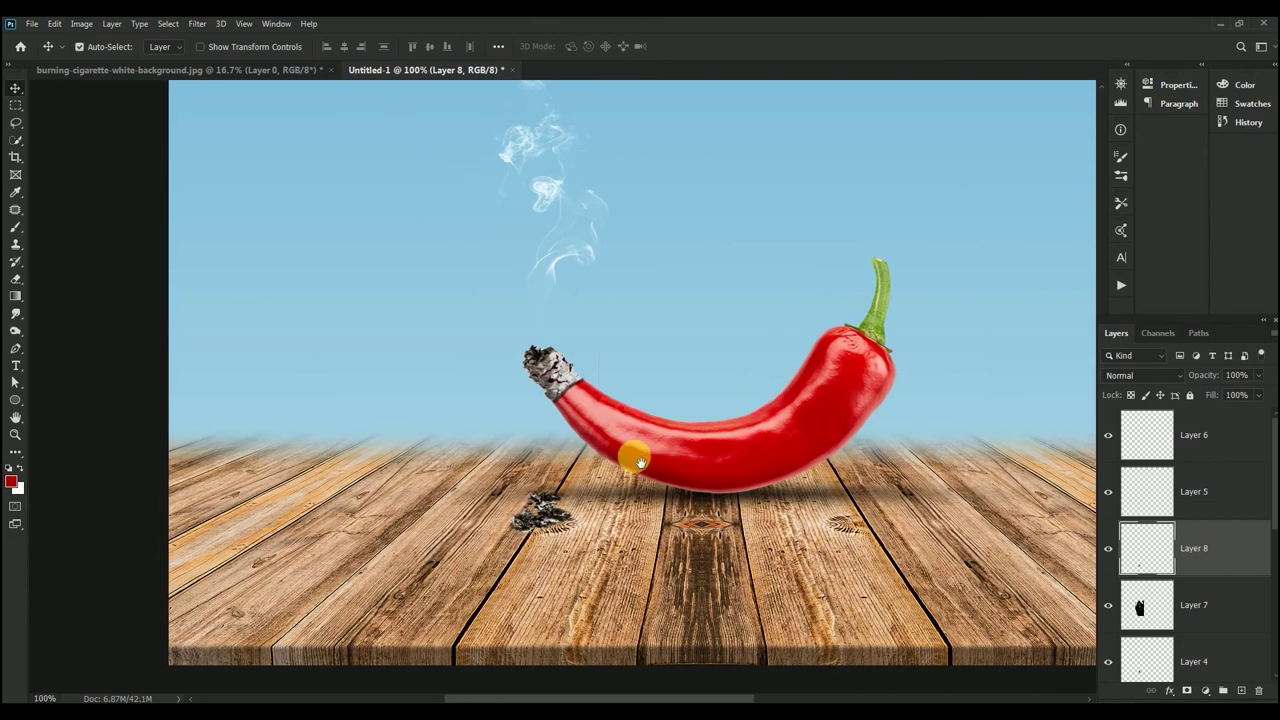
# Move Layer 8's ash pile up, then nudge it right and down beneath the burnt tip
pyautogui.click(612, 432)
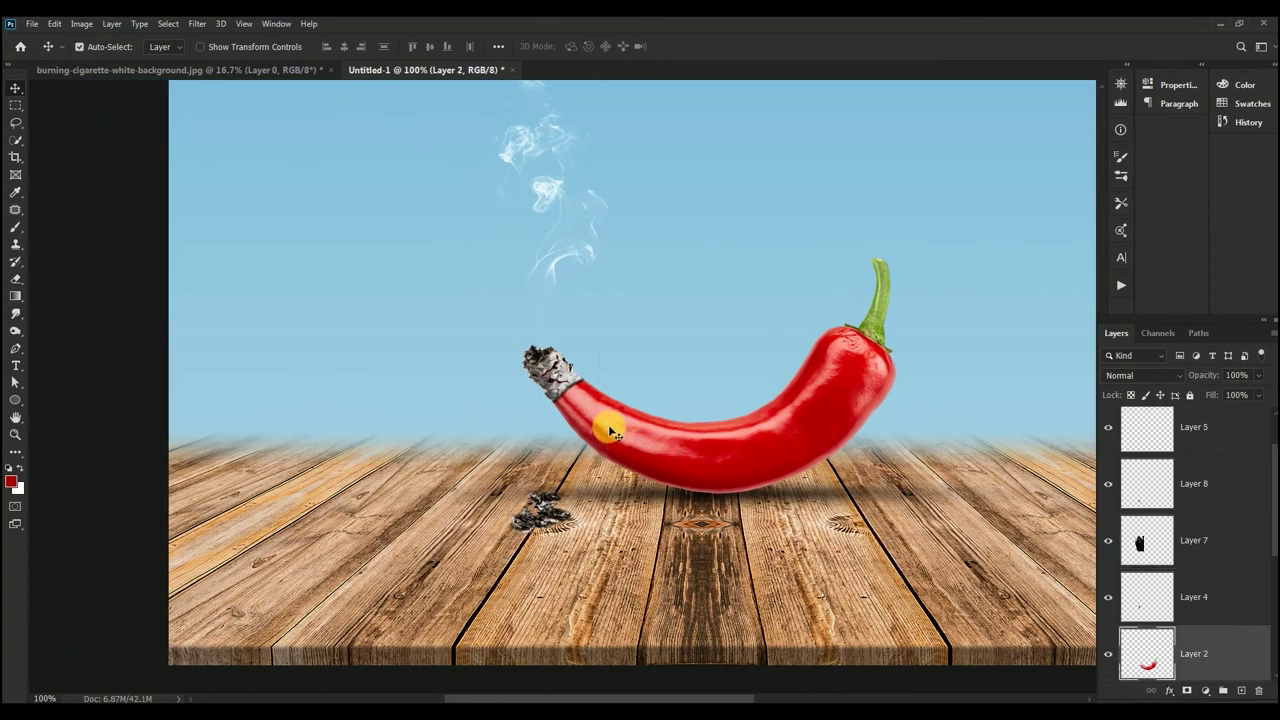
pyautogui.click(15, 278)
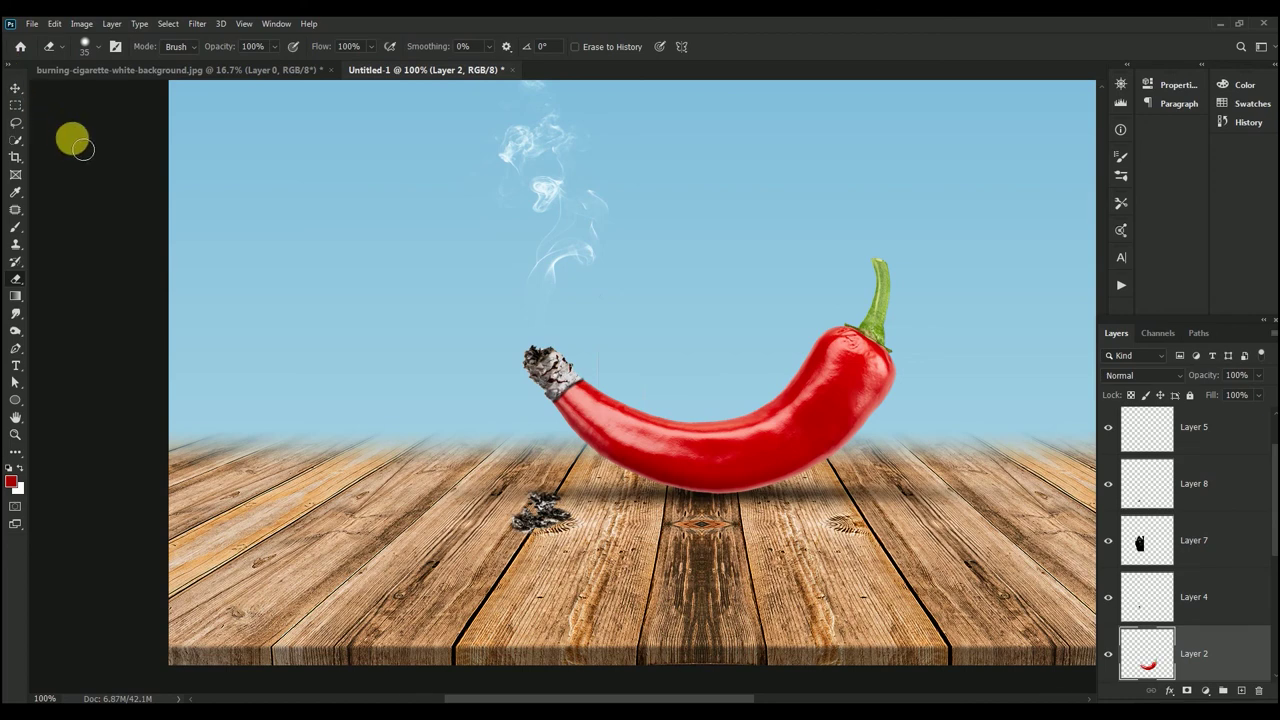
pyautogui.hotkey('ctrl', '+')
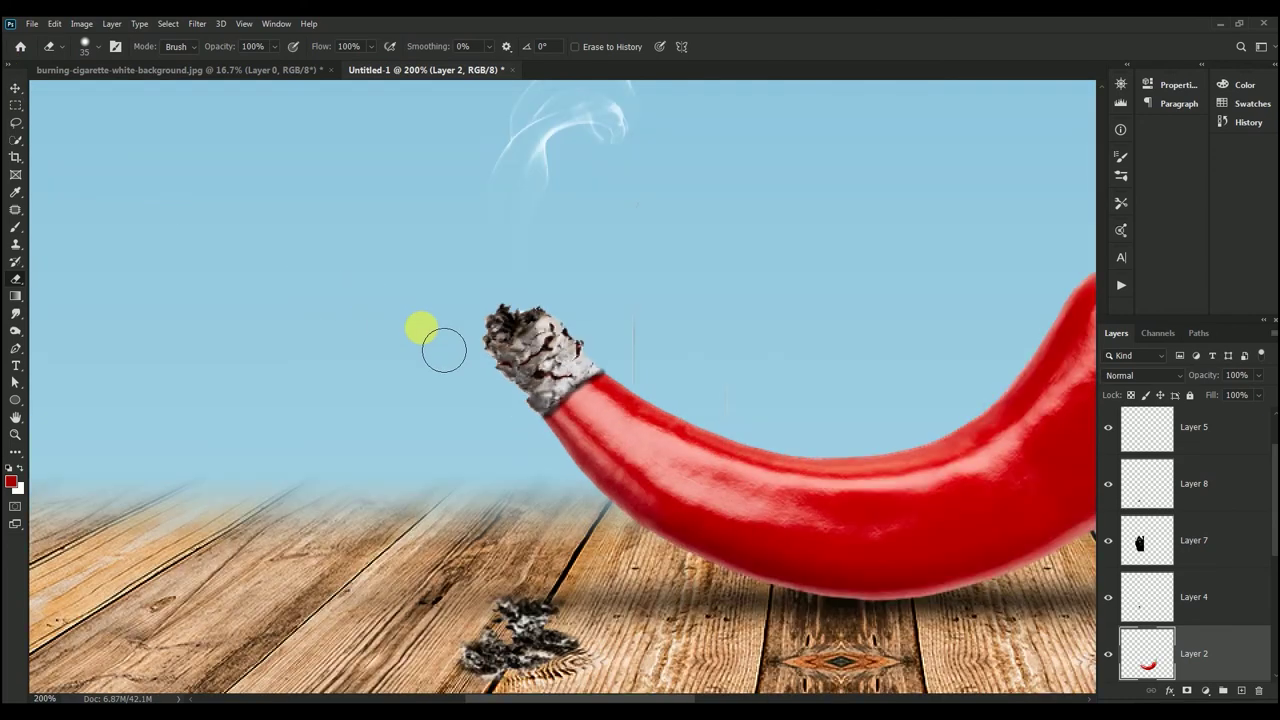
pyautogui.keyDown('ctrl'); pyautogui.click(537, 651); pyautogui.keyUp('ctrl')
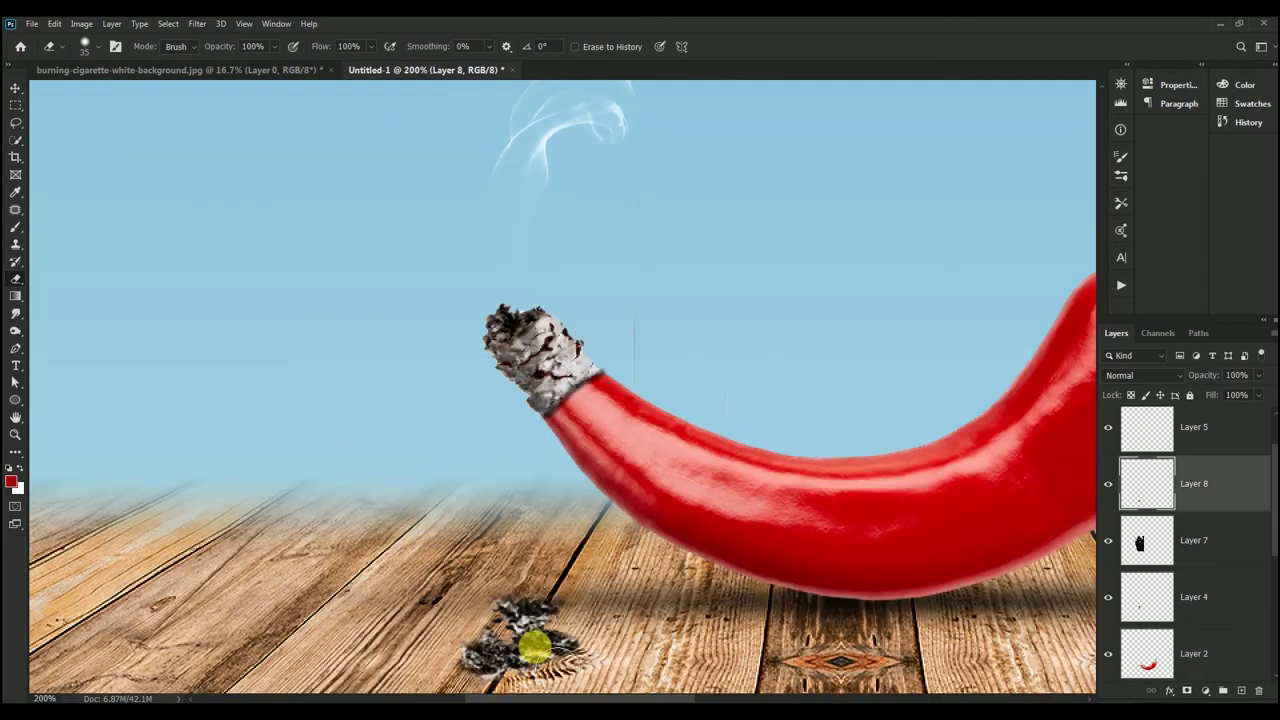
pyautogui.moveTo(540, 648)
pyautogui.mouseDown()
pyautogui.moveTo(492, 628)
pyautogui.moveTo(545, 614)
pyautogui.moveTo(547, 595)
pyautogui.mouseUp()
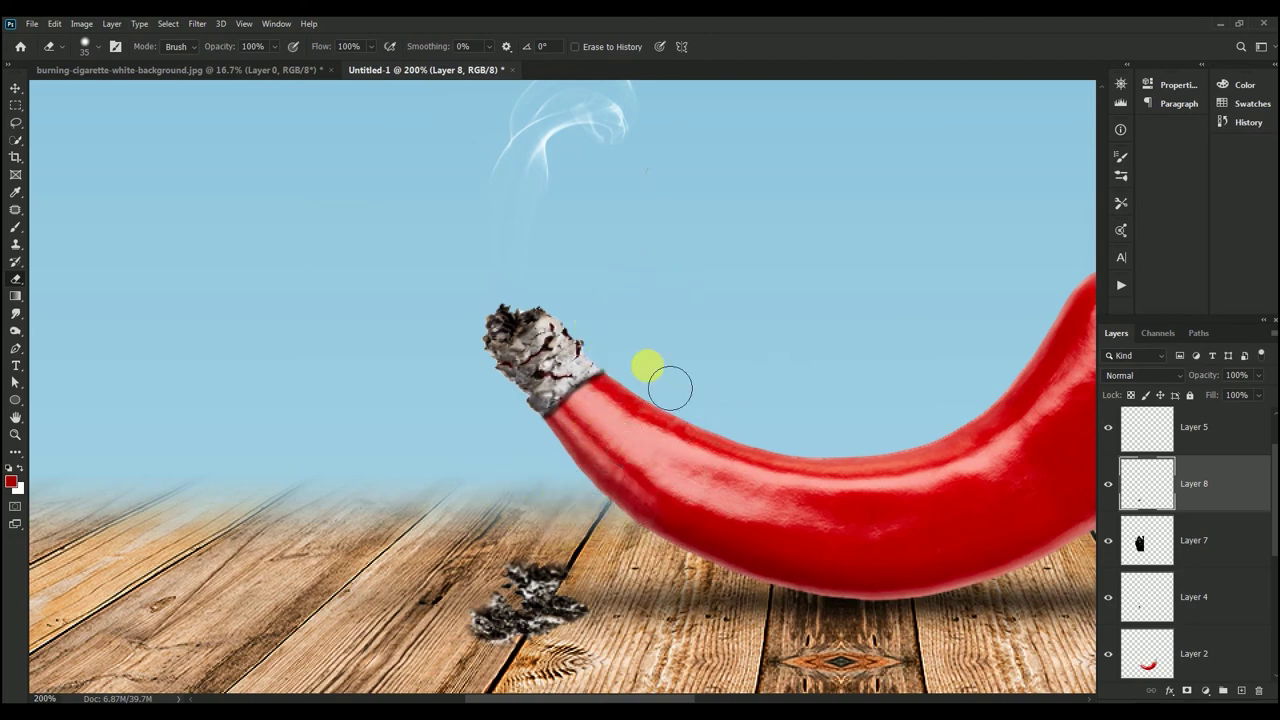
pyautogui.click(15, 89)
pyautogui.hotkey('ctrl', '-')
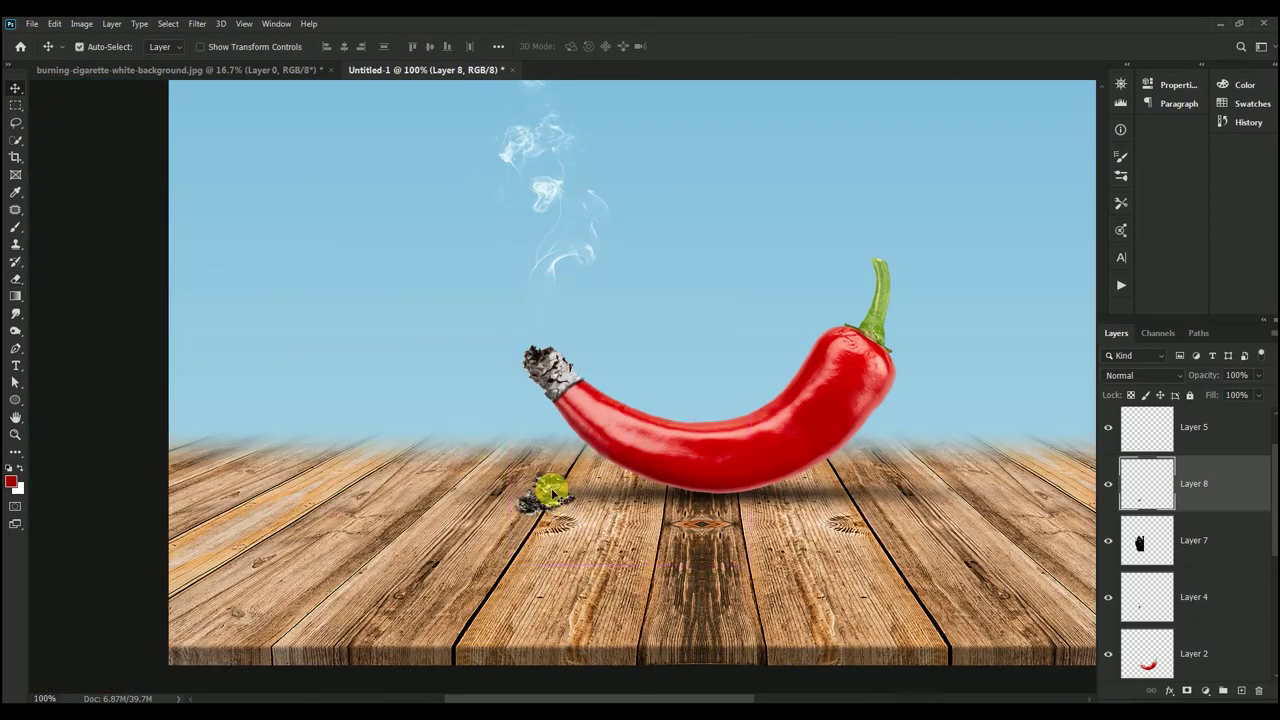
pyautogui.moveTo(545, 498); pyautogui.dragTo(549, 513)
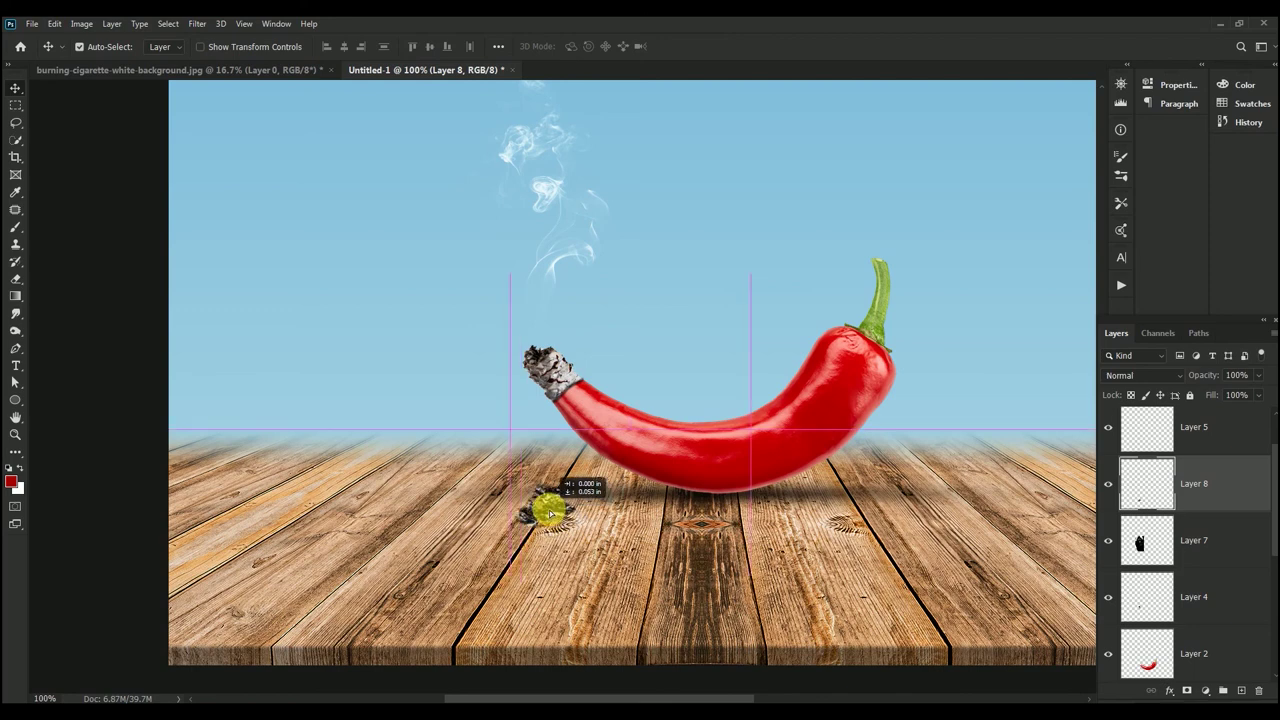
pyautogui.click(673, 440)
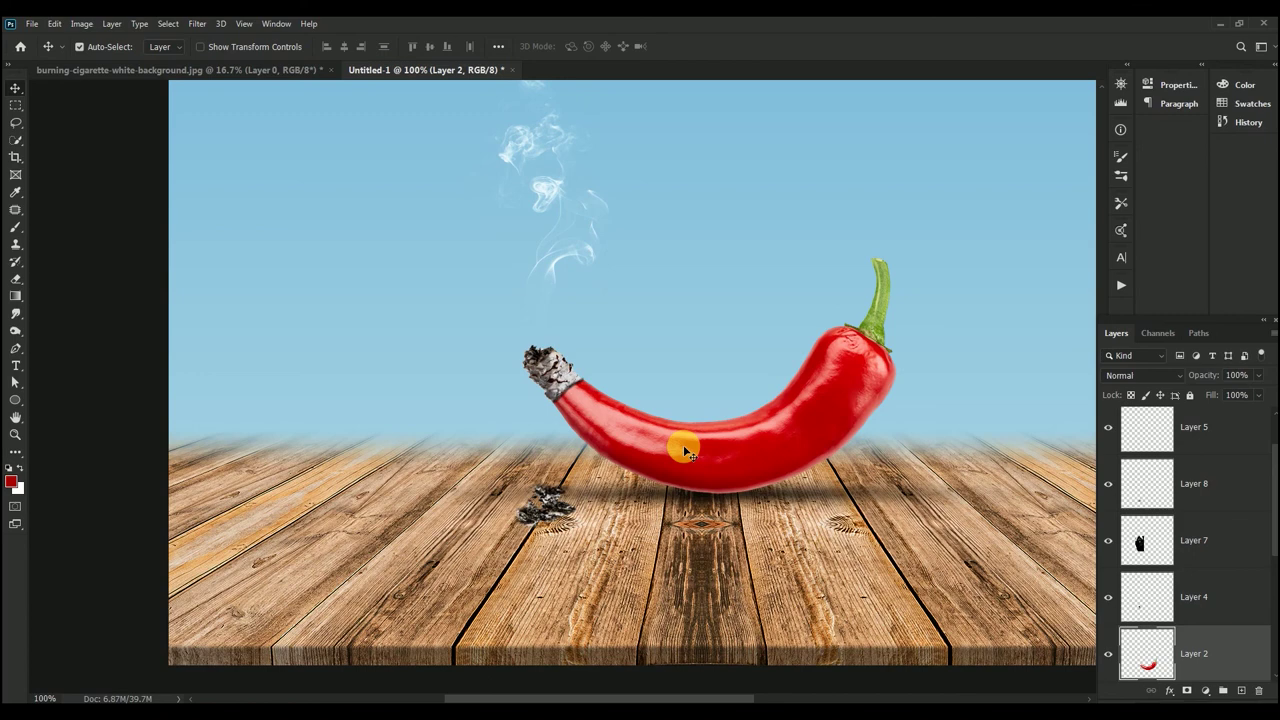
# Apply a Camera Raw Filter to the chili on Layer 2 with Texture +30 and Clarity +44
pyautogui.click(197, 23)
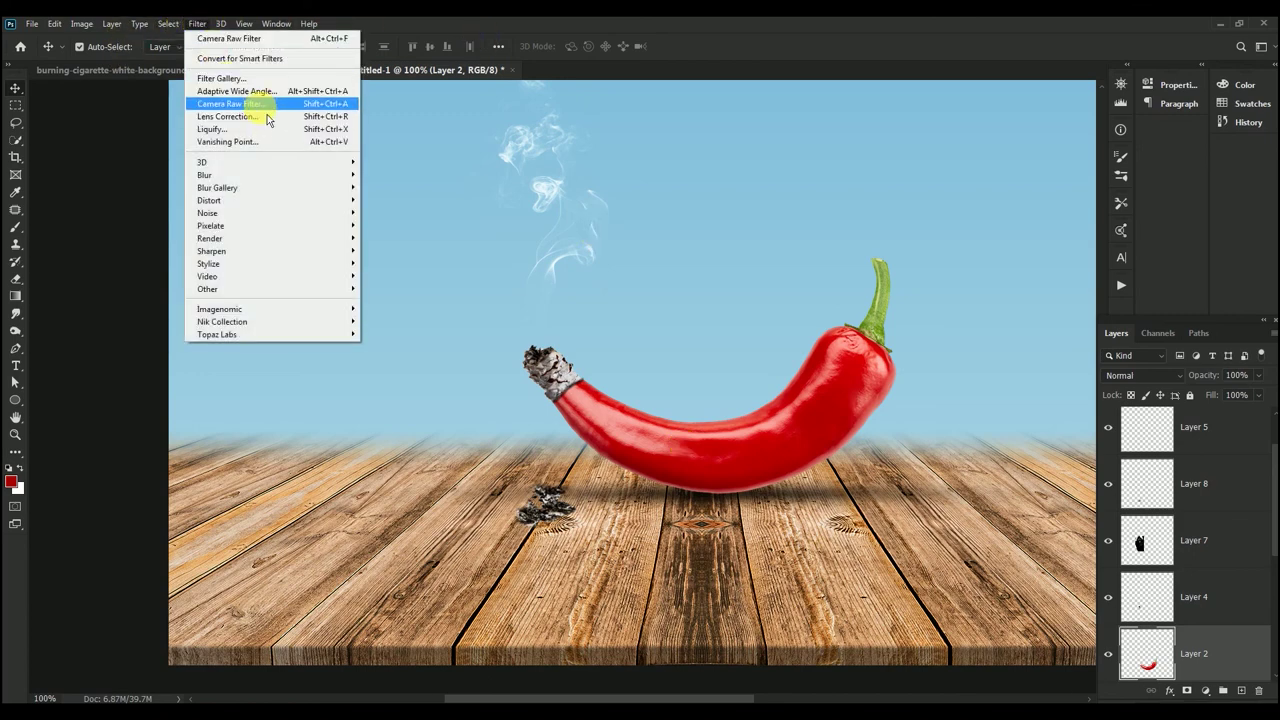
pyautogui.click(263, 104)
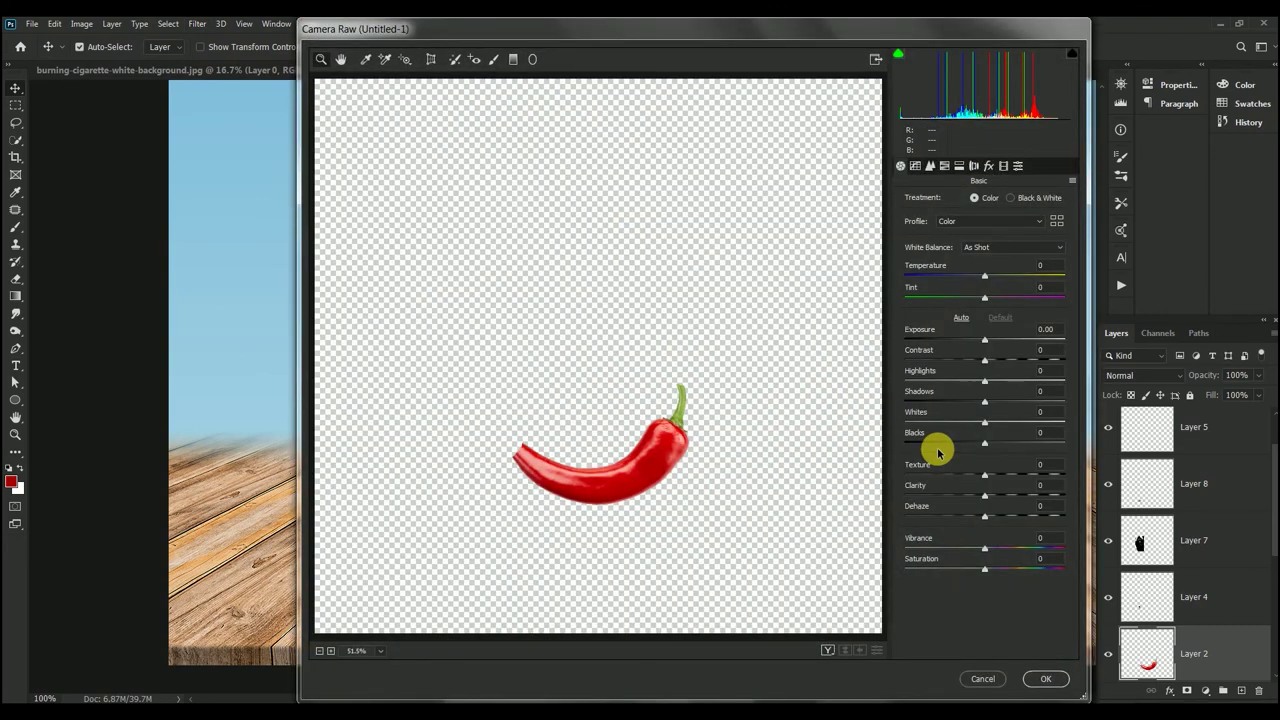
pyautogui.click(1045, 464)
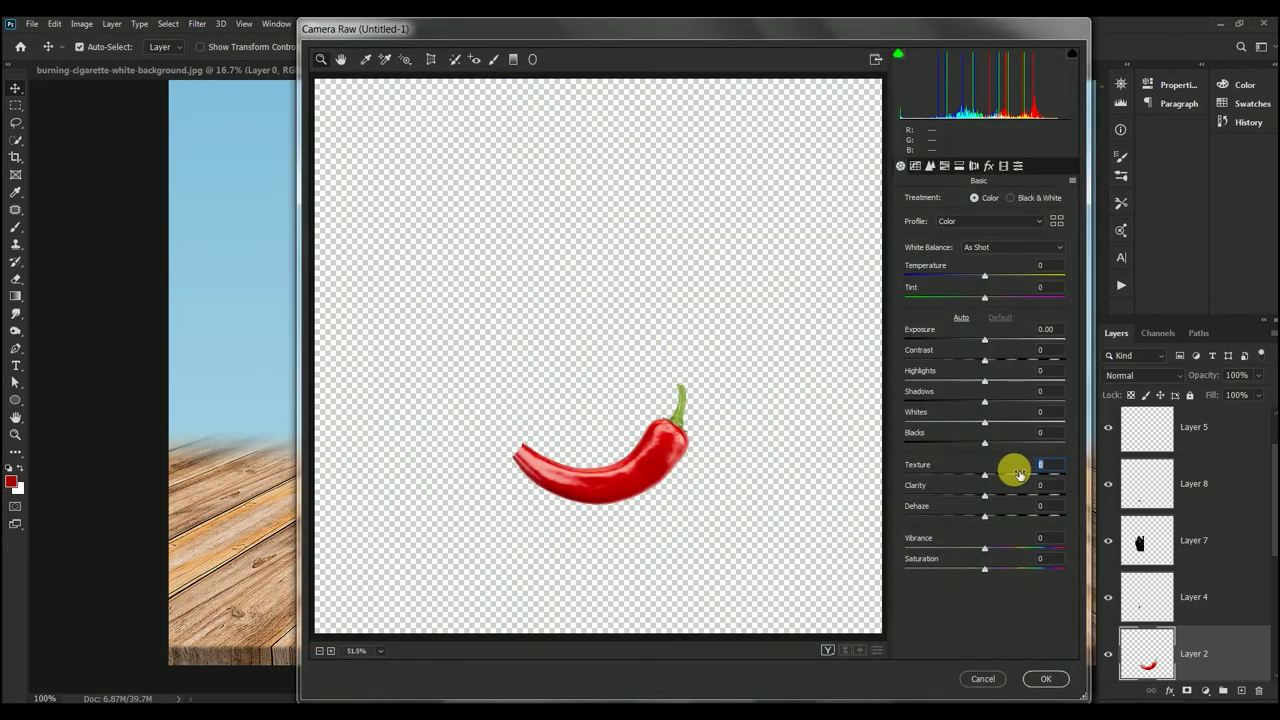
pyautogui.write('0')
pyautogui.press('Tab')
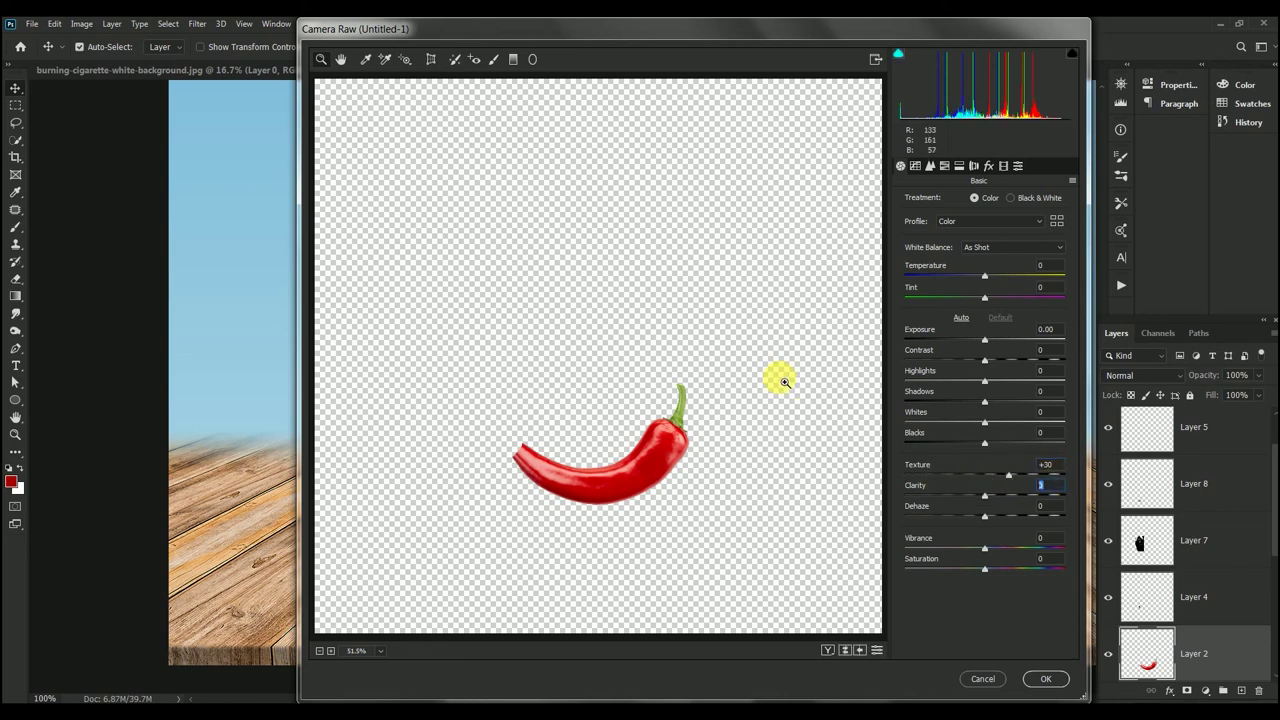
pyautogui.write('+44')
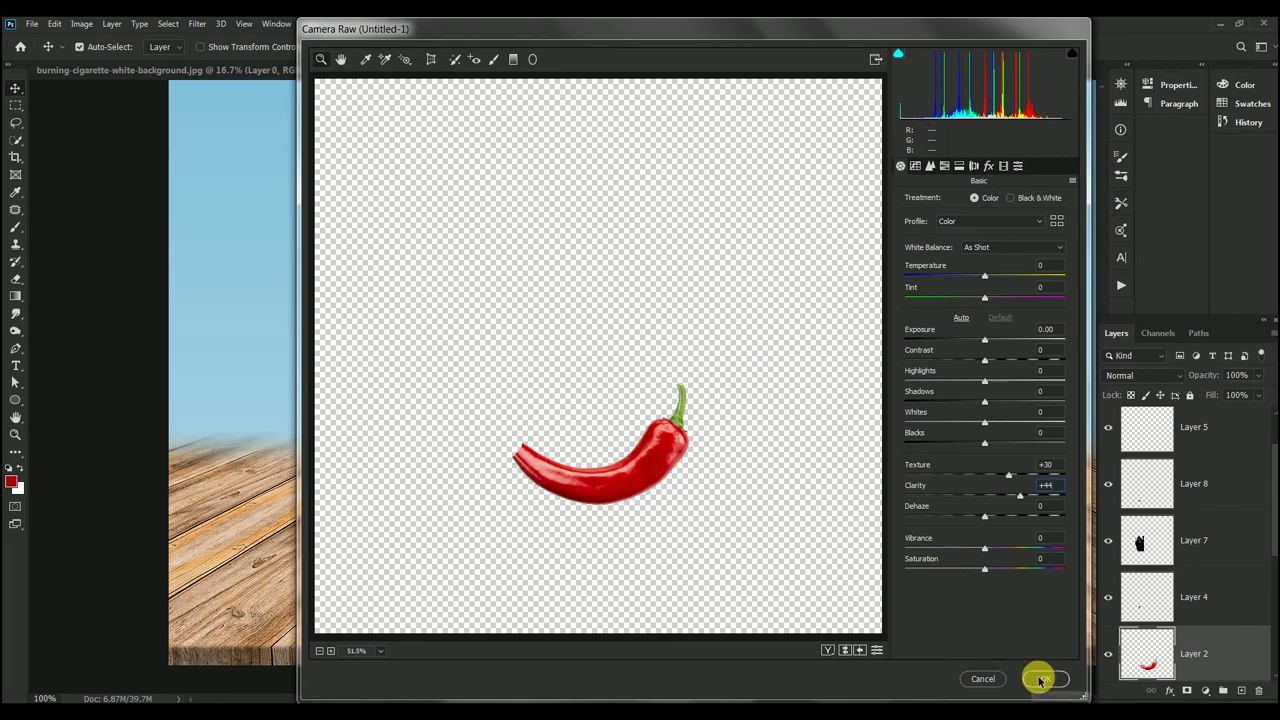
pyautogui.click(1045, 677)
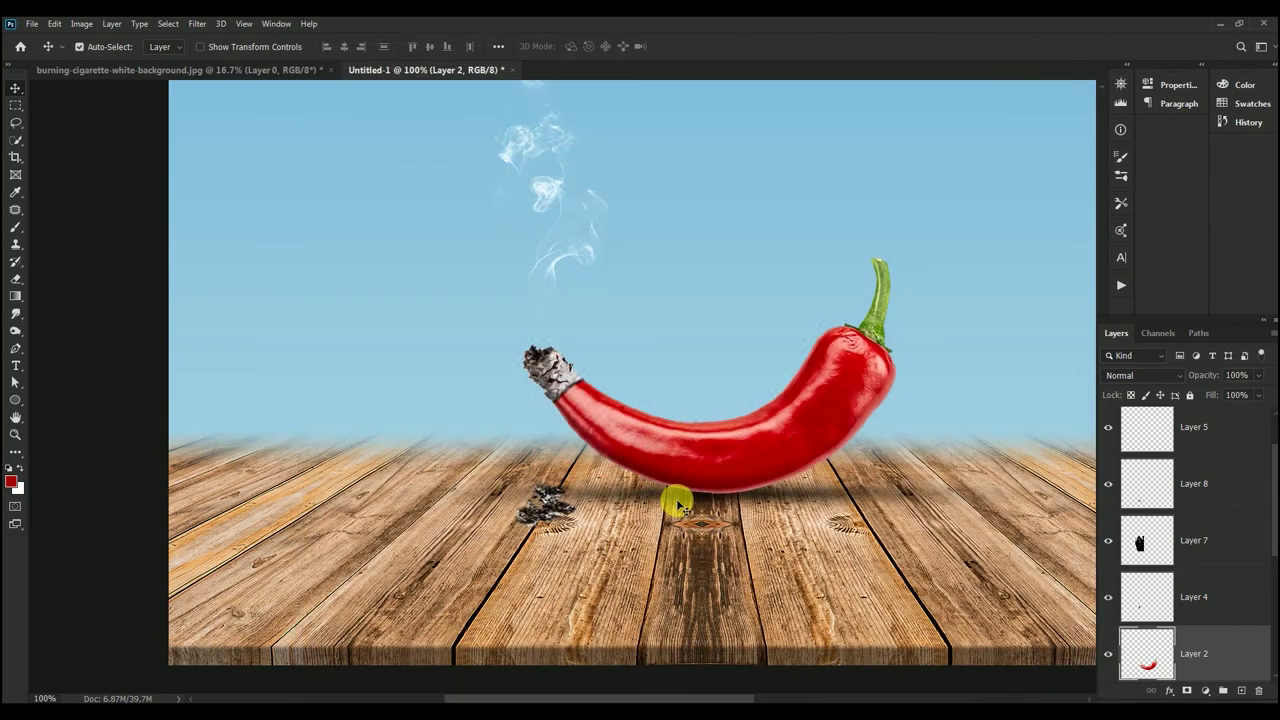
pyautogui.hotkey('ctrl', '-')
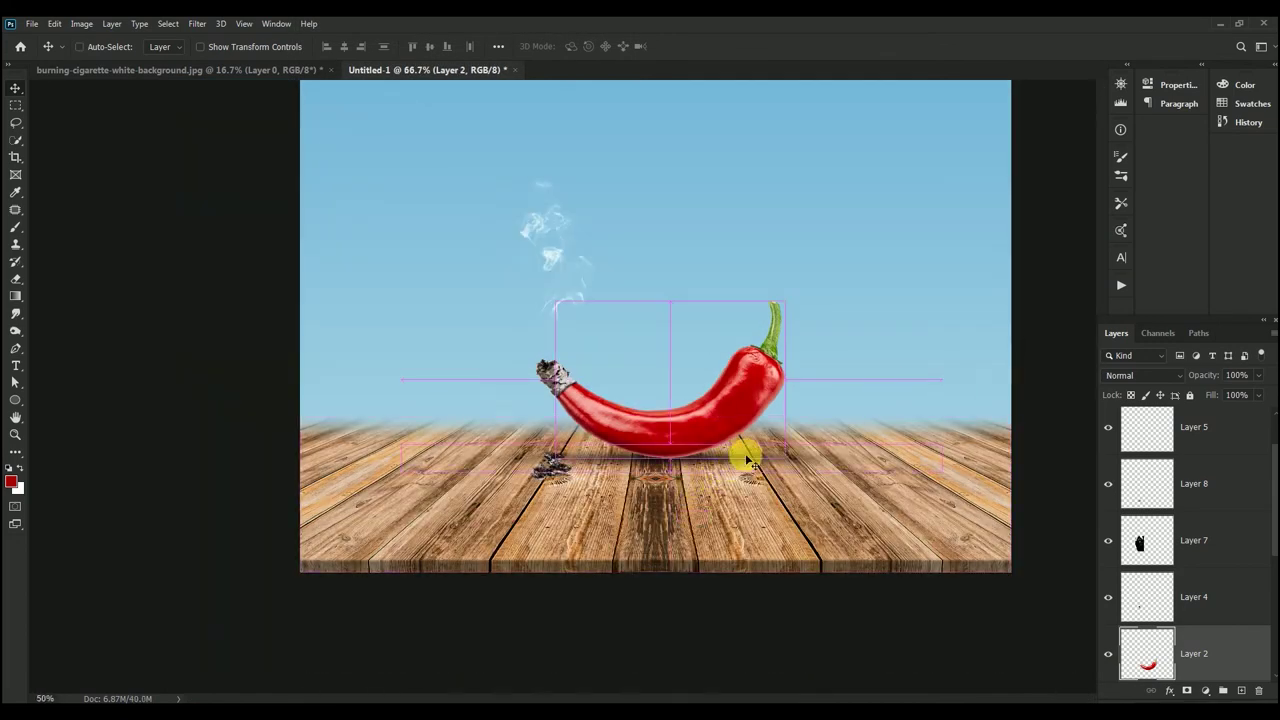
pyautogui.hotkey('ctrl', '-')
pyautogui.hotkey('ctrl', '+')
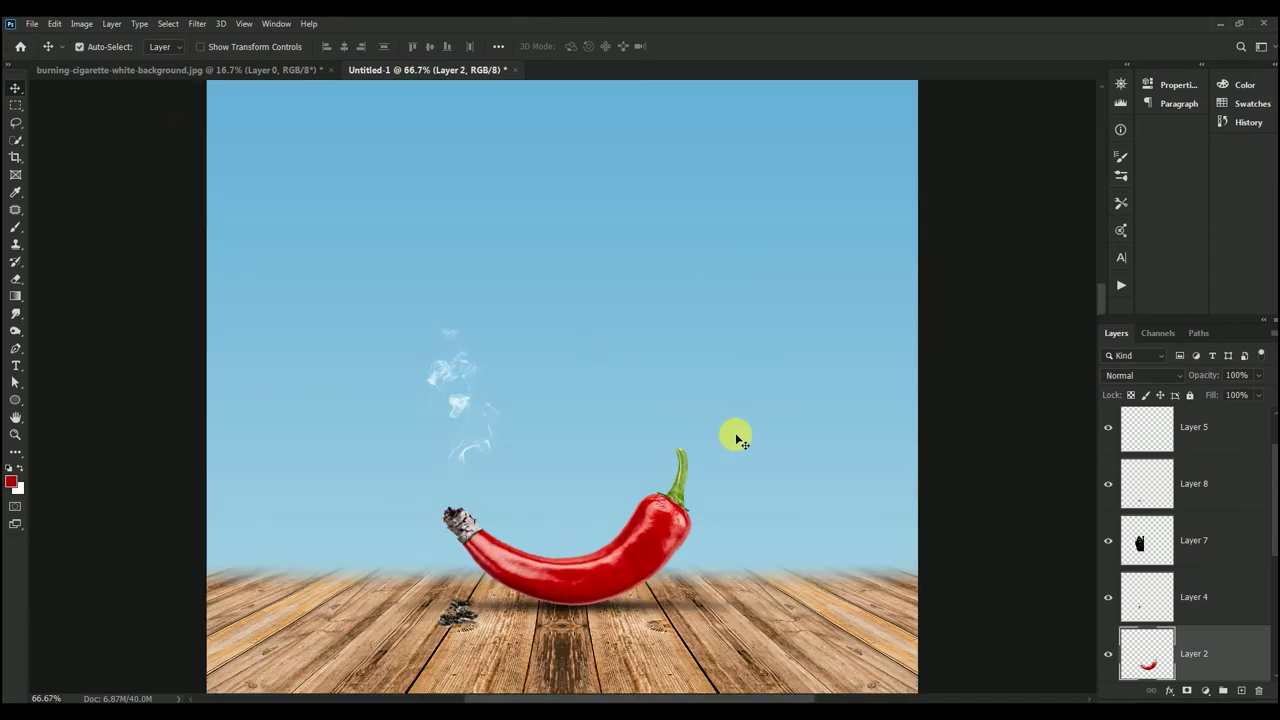
pyautogui.moveTo(620, 474); pyautogui.dragTo(631, 384)
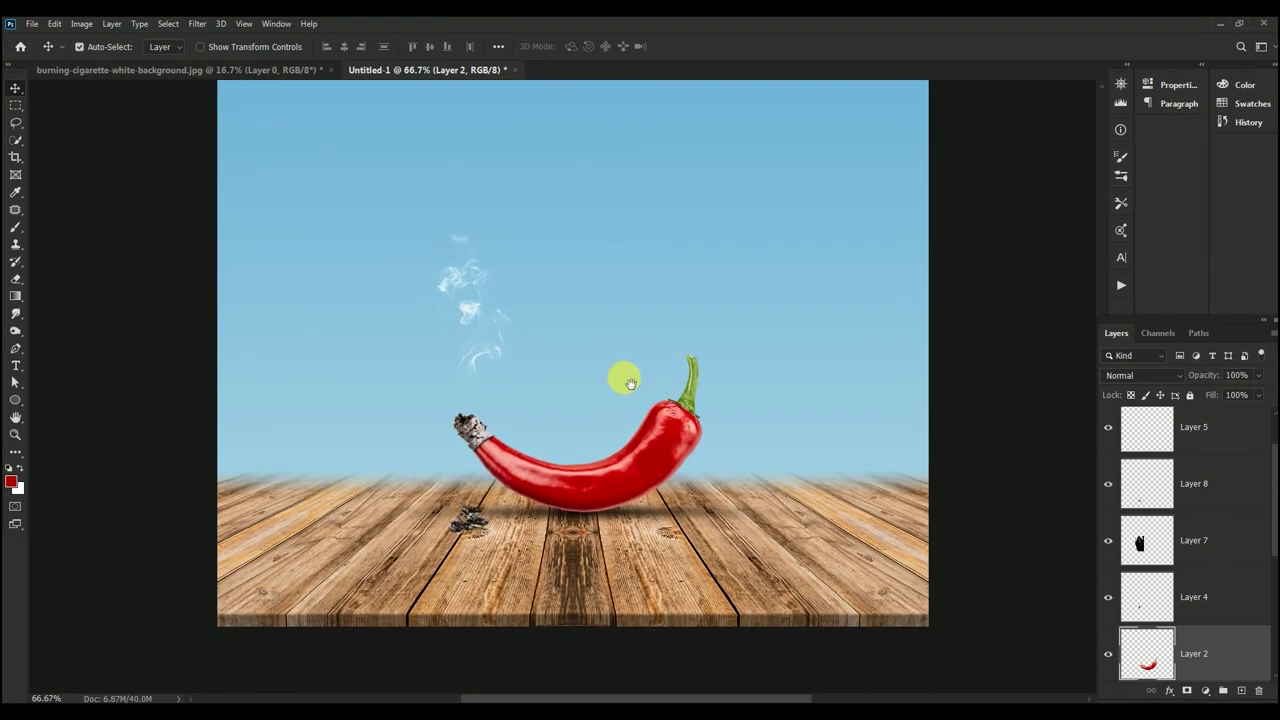
pyautogui.moveTo(631, 390)
pyautogui.mouseDown()
pyautogui.moveTo(614, 431)
pyautogui.moveTo(623, 443)
pyautogui.mouseUp()
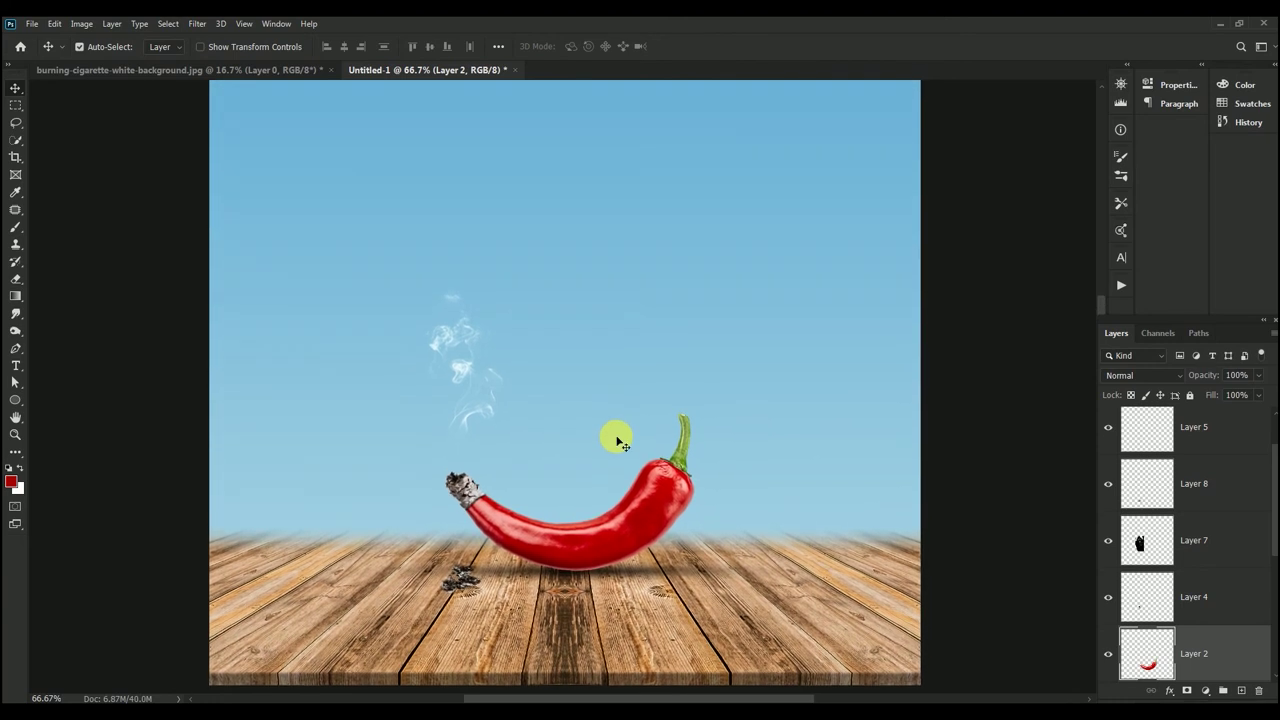
pyautogui.scroll(-2, 617, 441)
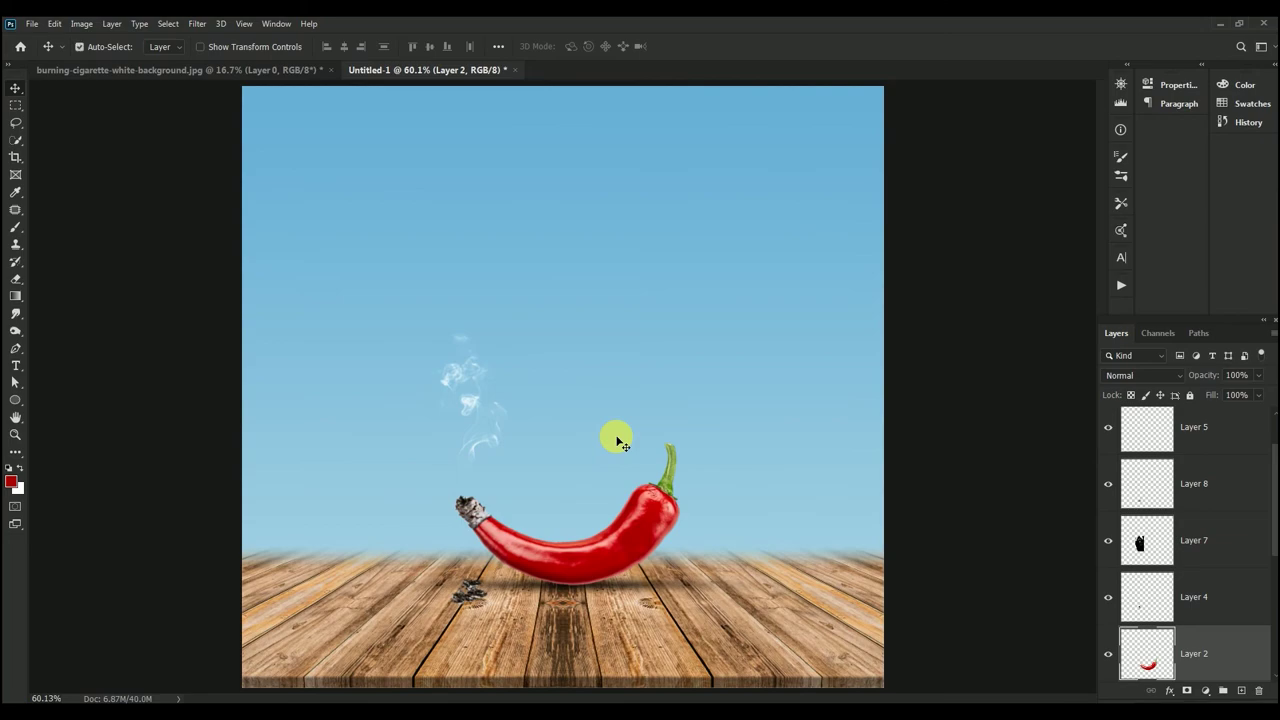